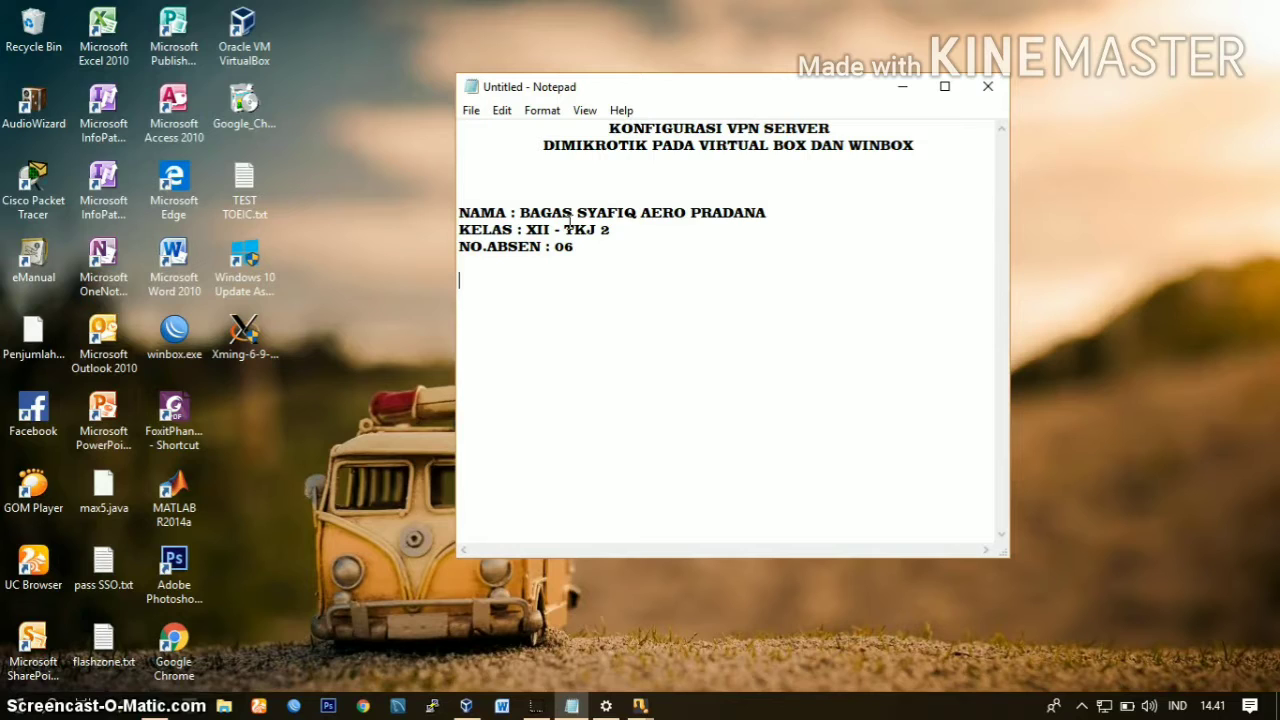
Step: Minimize the Notepad note and switch to Oracle VM VirtualBox Manager
click(625, 206)
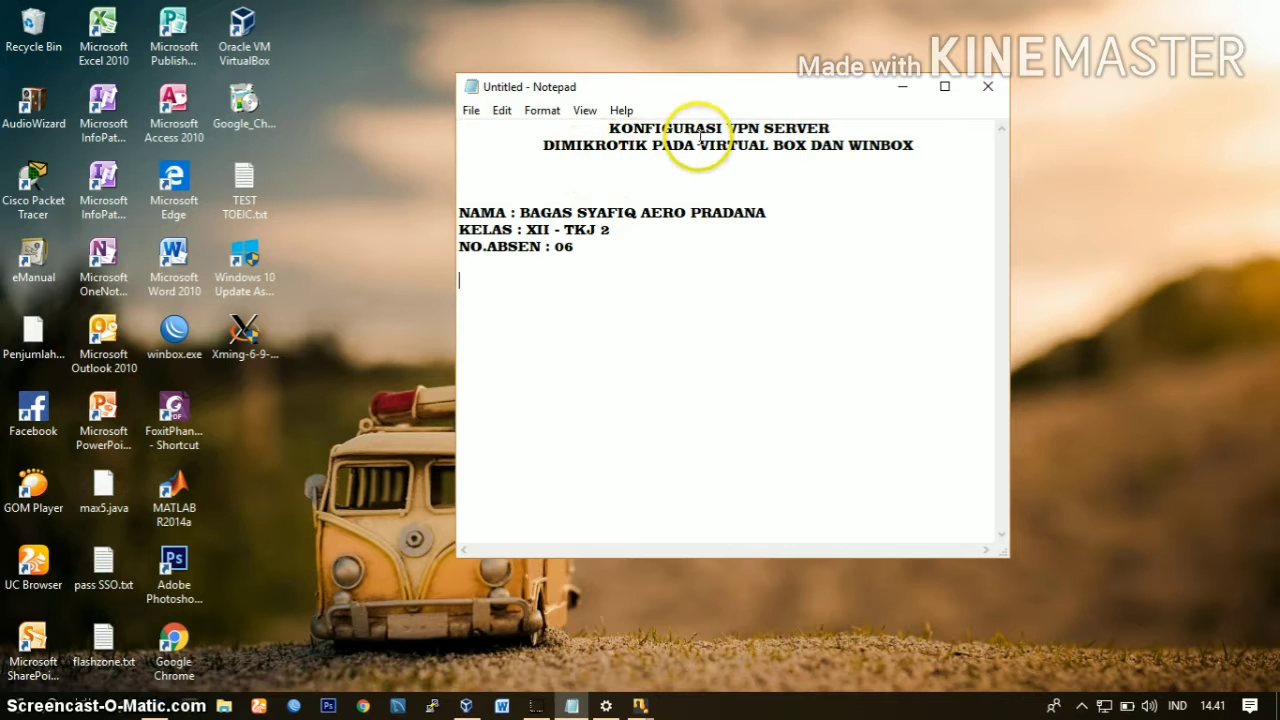
click(905, 87)
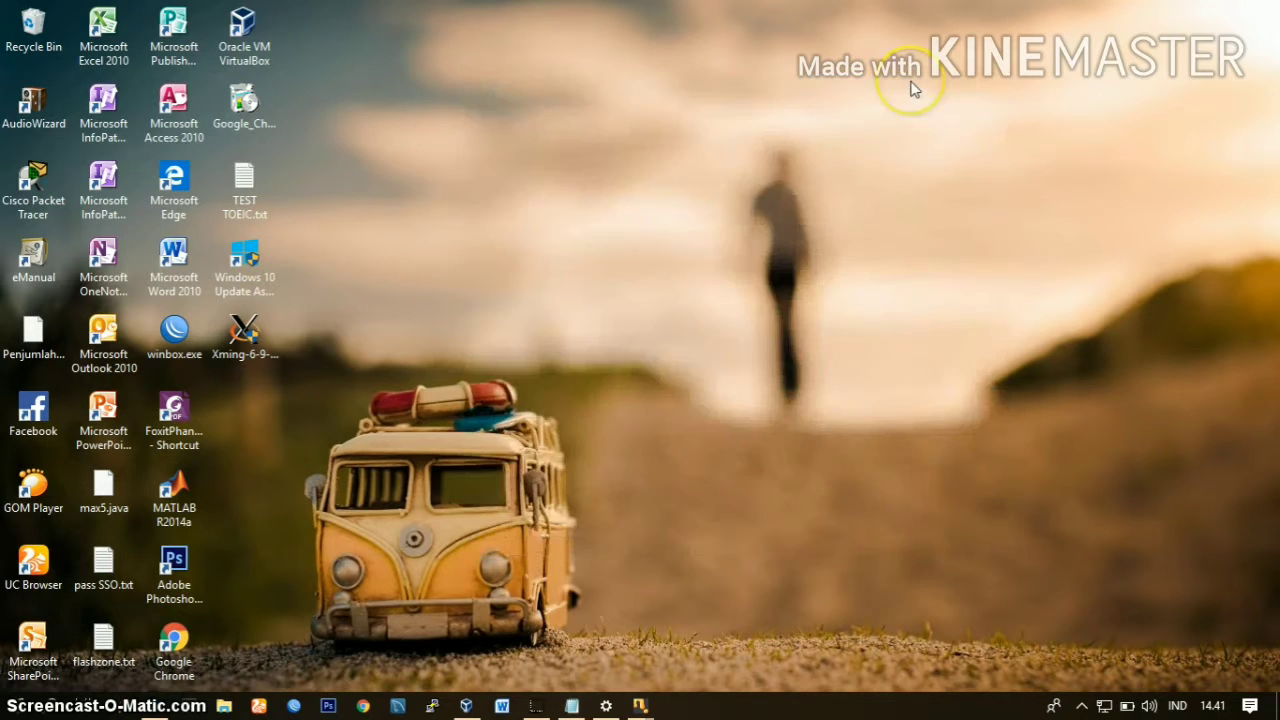
click(465, 706)
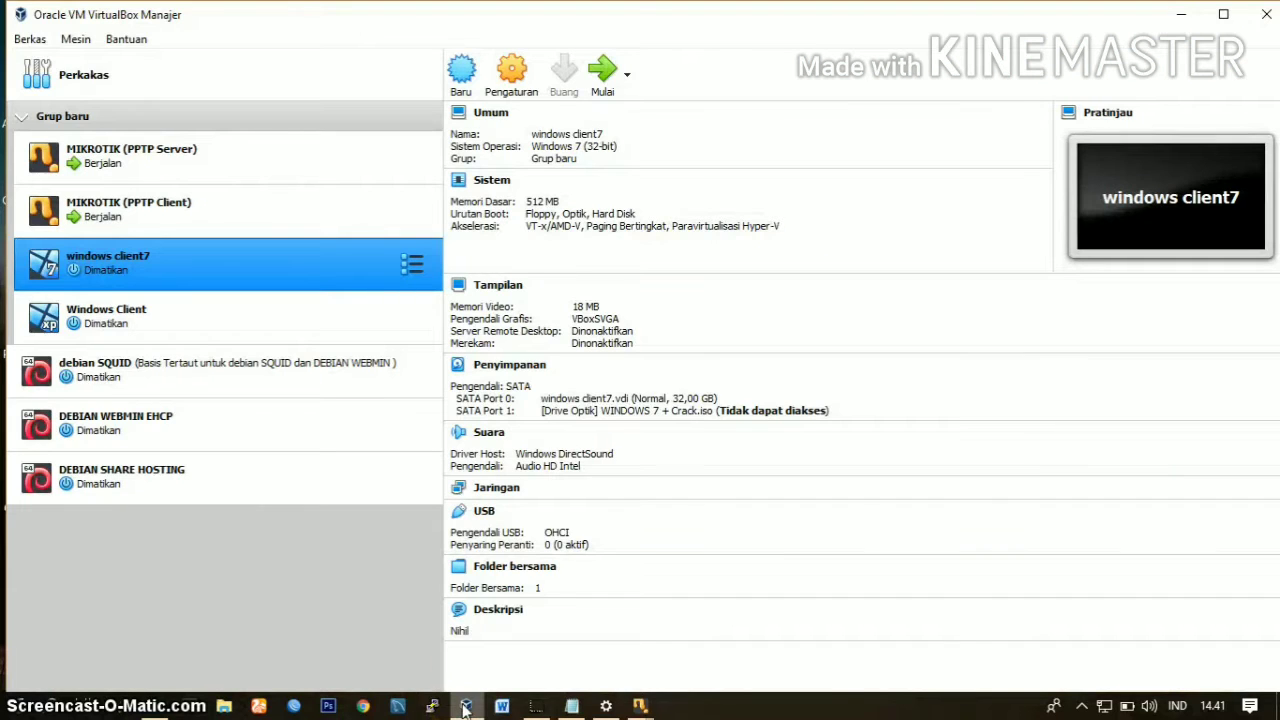
click(229, 420)
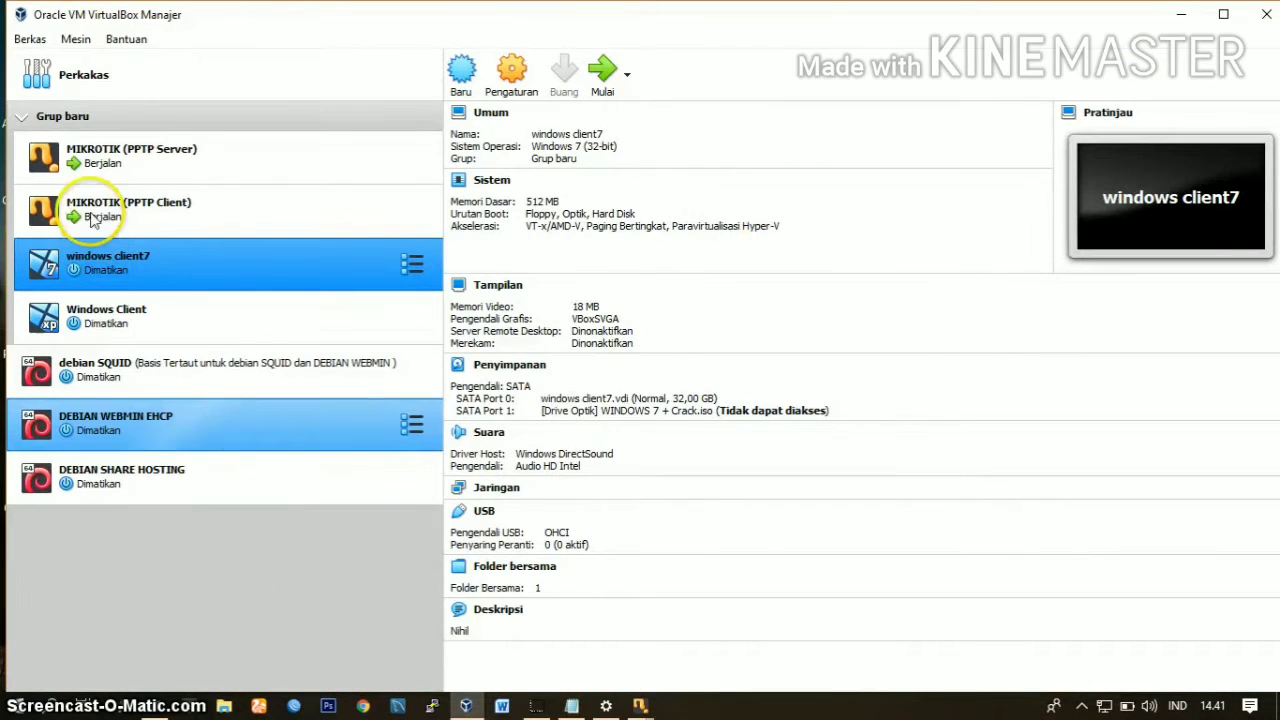
click(90, 220)
click(170, 170)
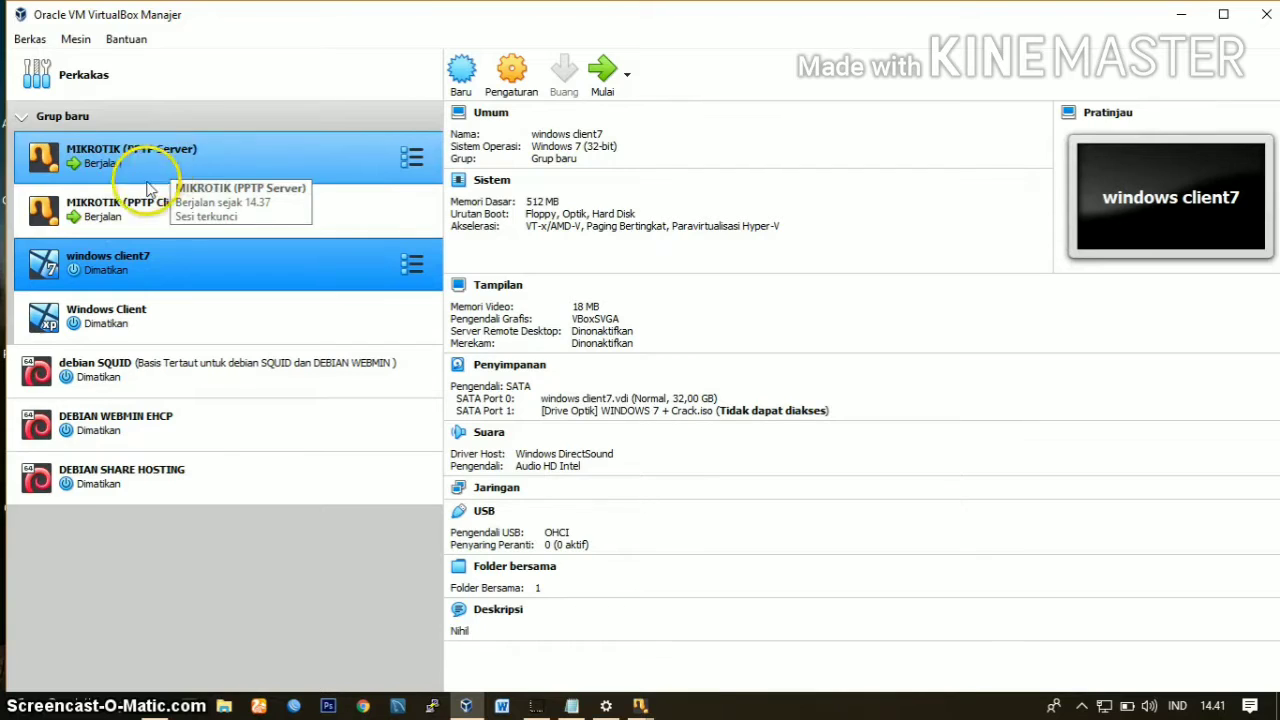
click(80, 208)
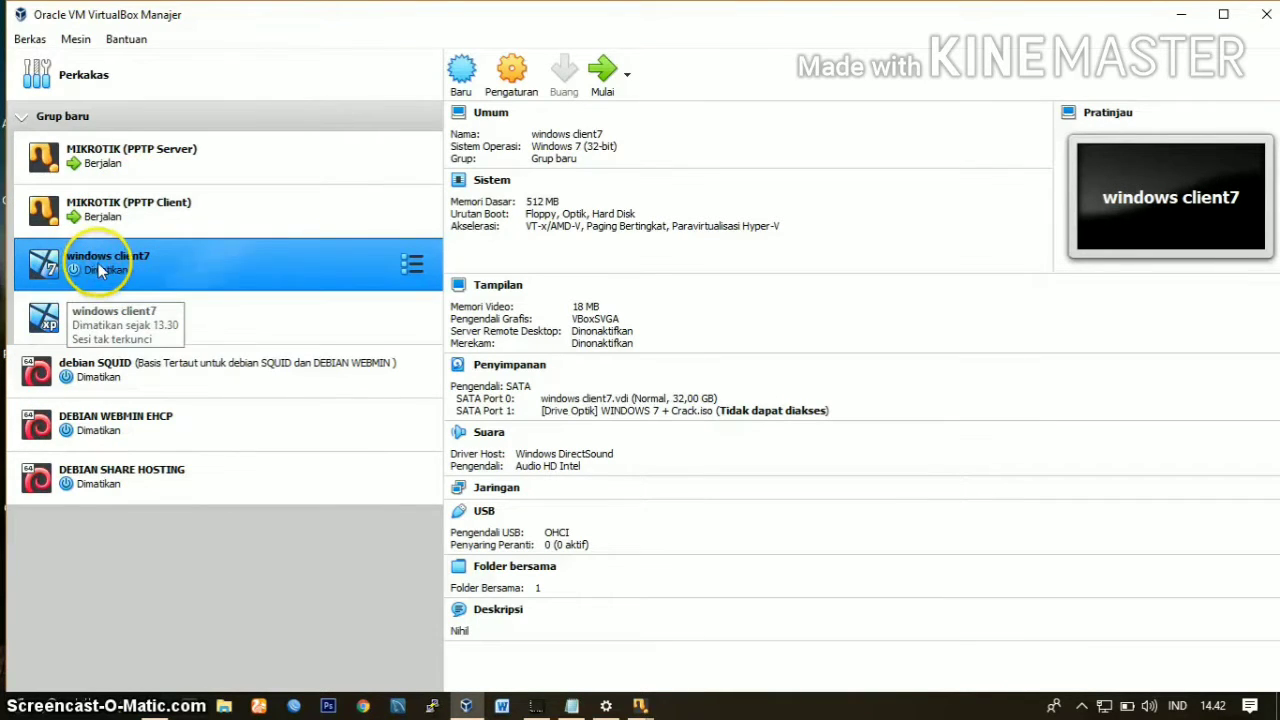
Step: Review the network settings of Adaptors 1, 2 and 3 on the MIKROTIK (PPTP Server) machine, including the advanced options
click(184, 166)
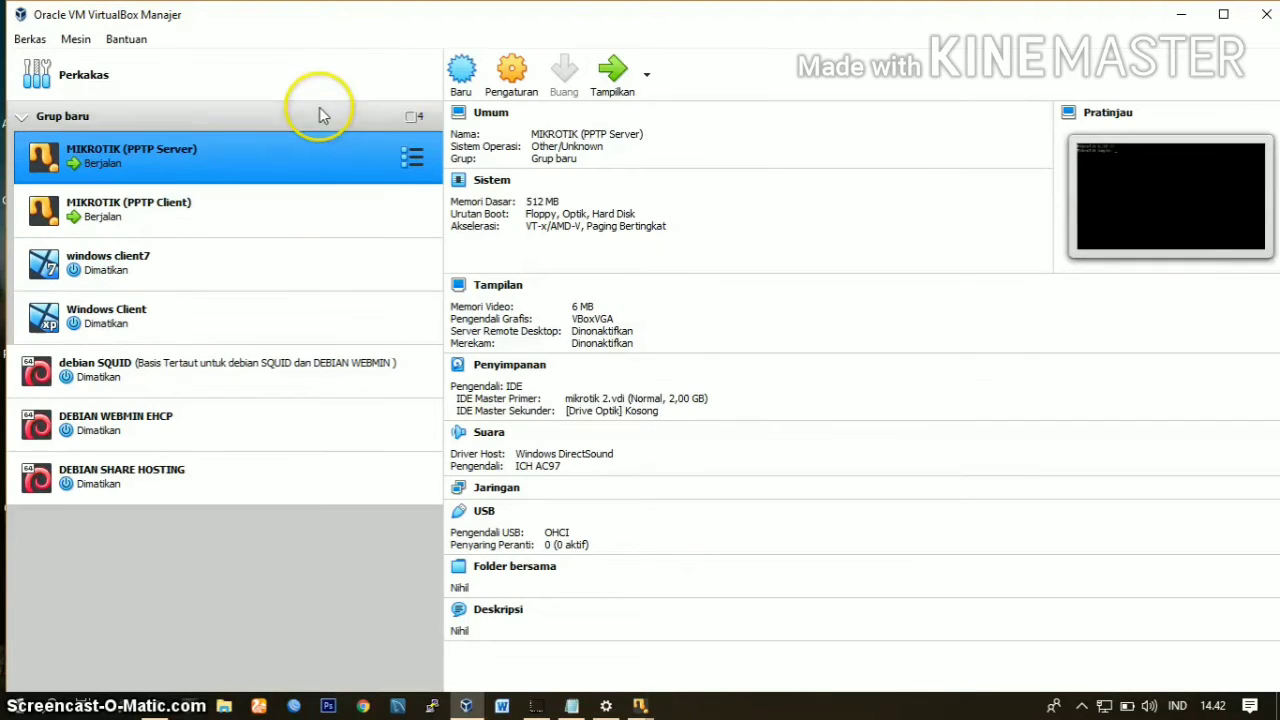
click(514, 70)
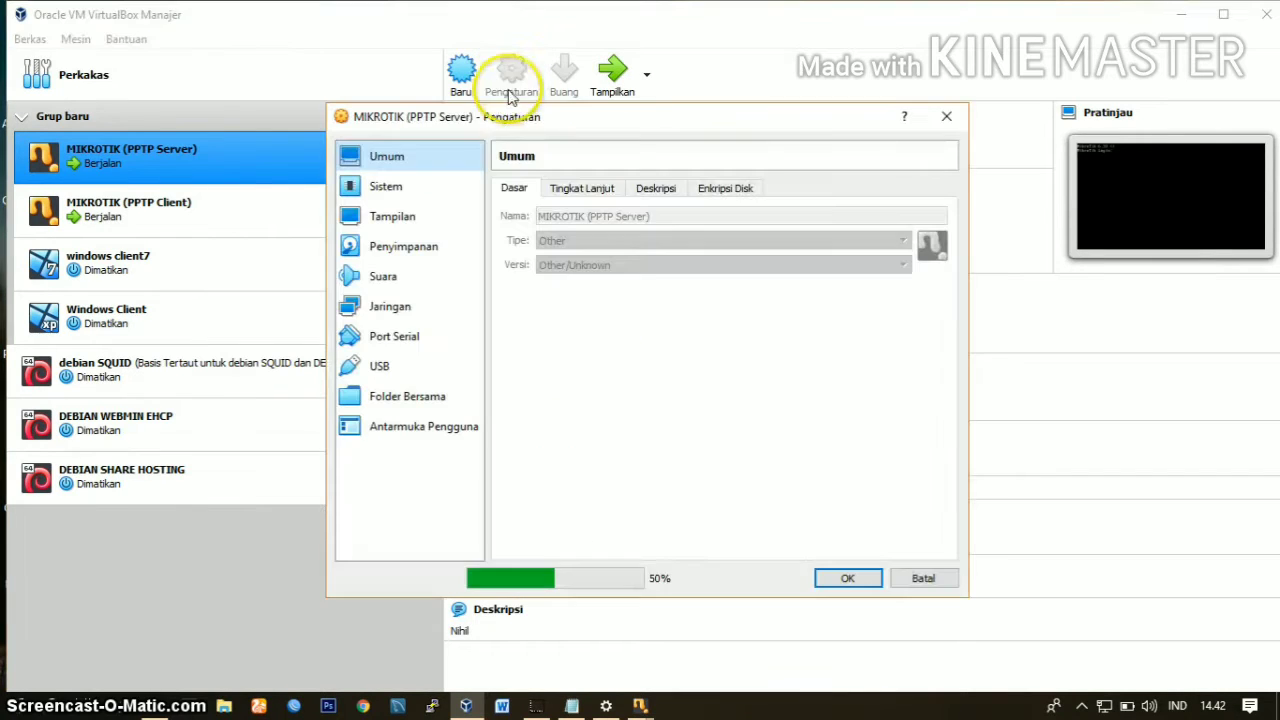
click(391, 308)
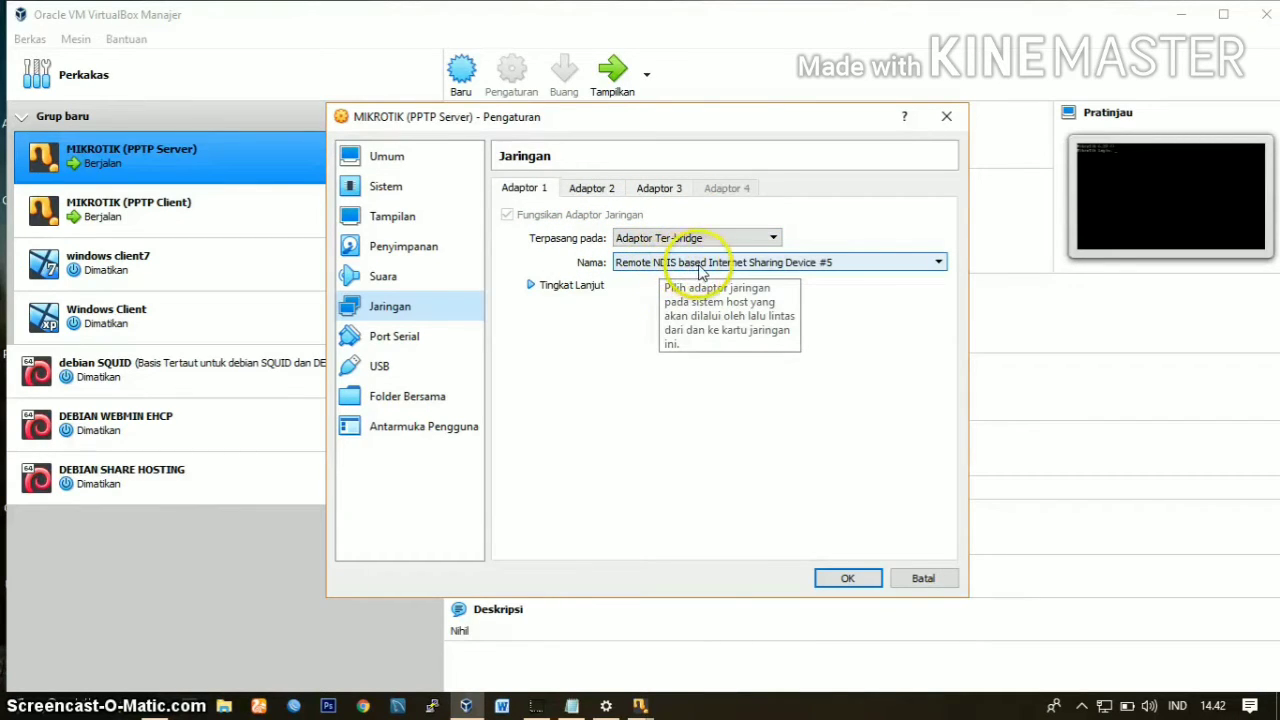
click(571, 287)
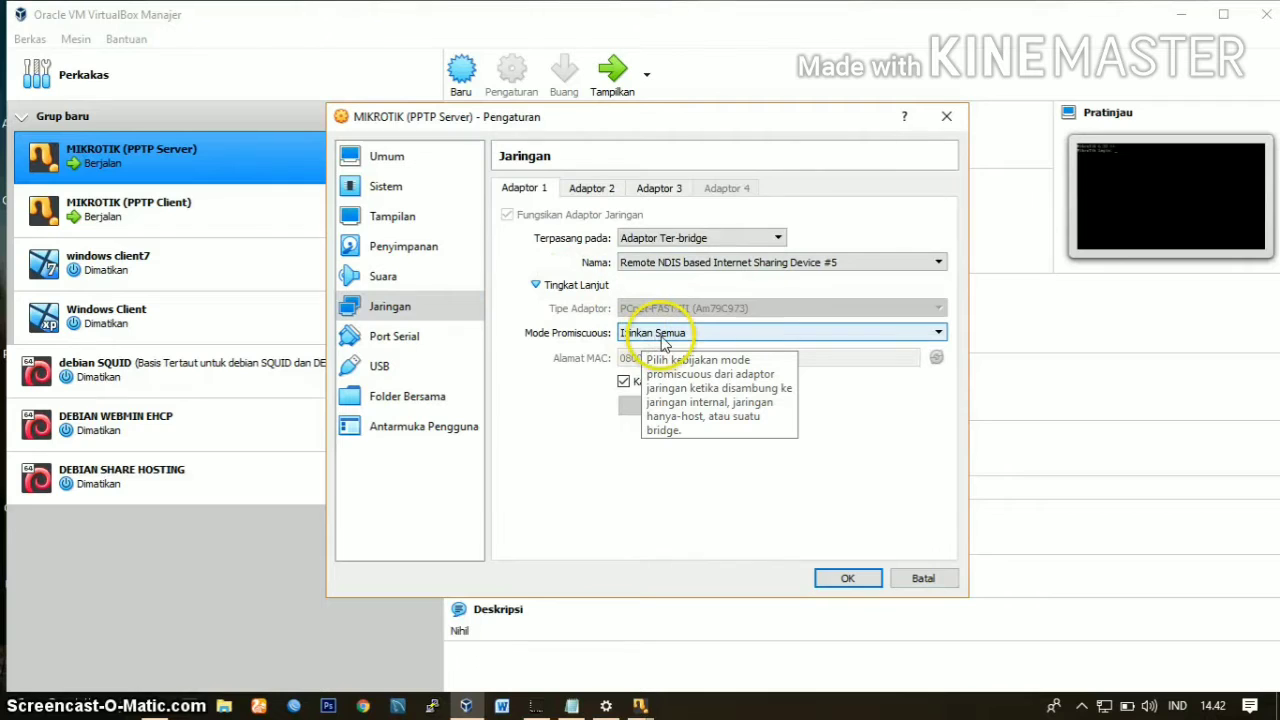
click(600, 195)
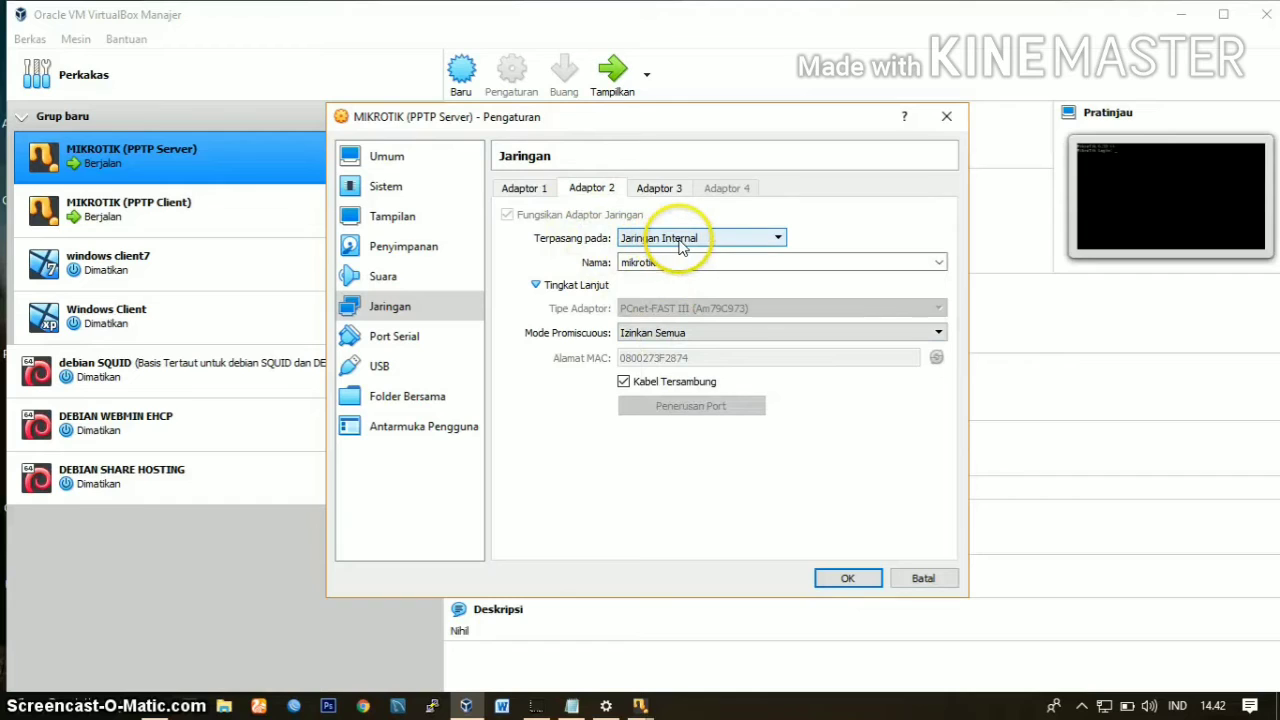
click(640, 262)
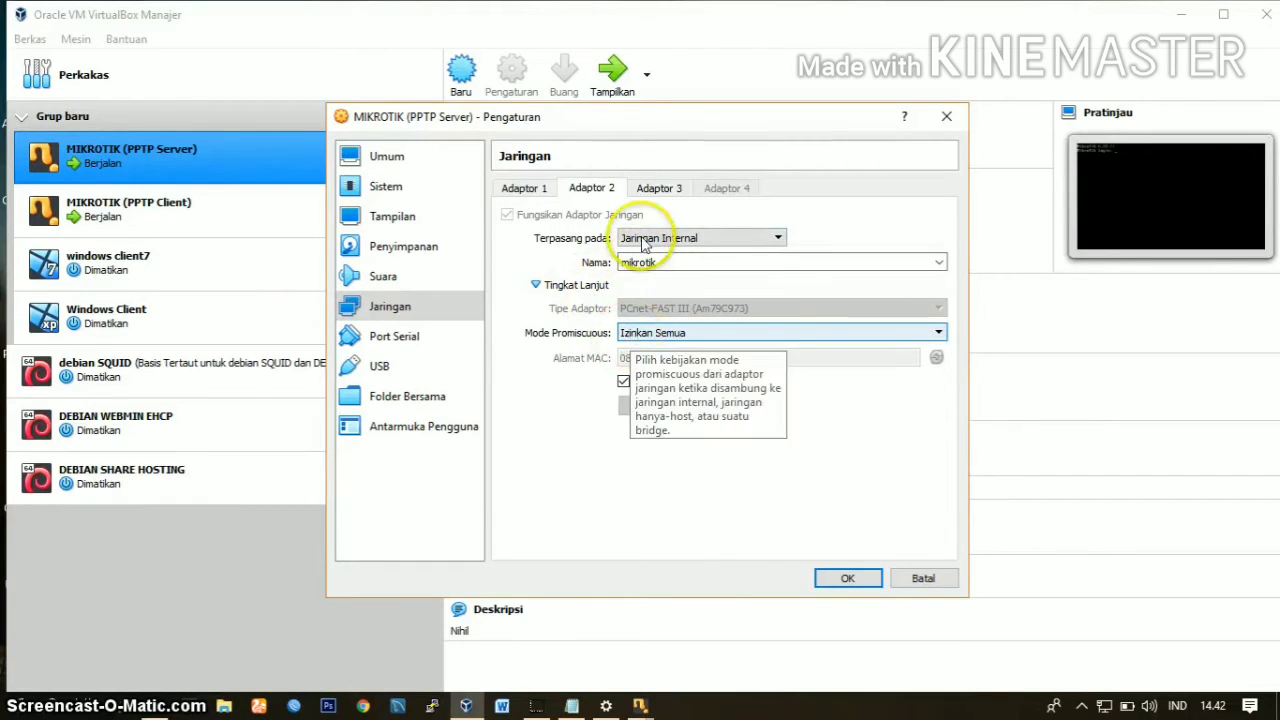
click(658, 190)
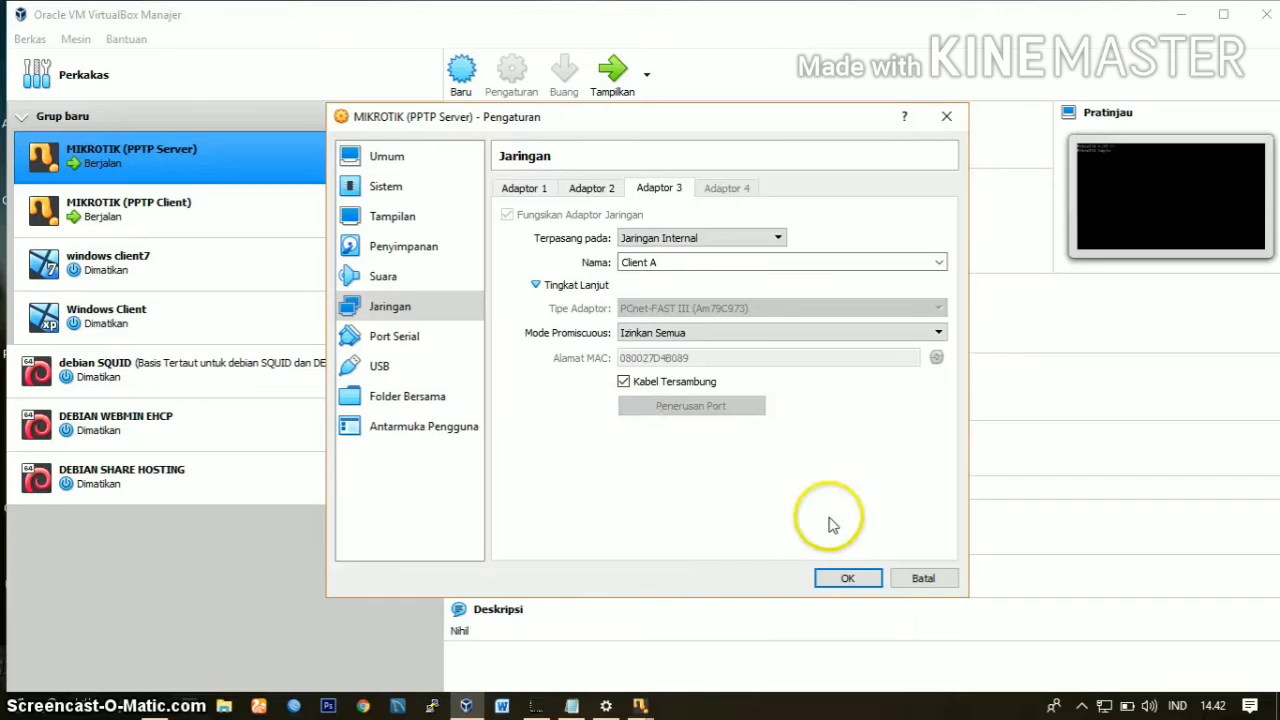
click(845, 580)
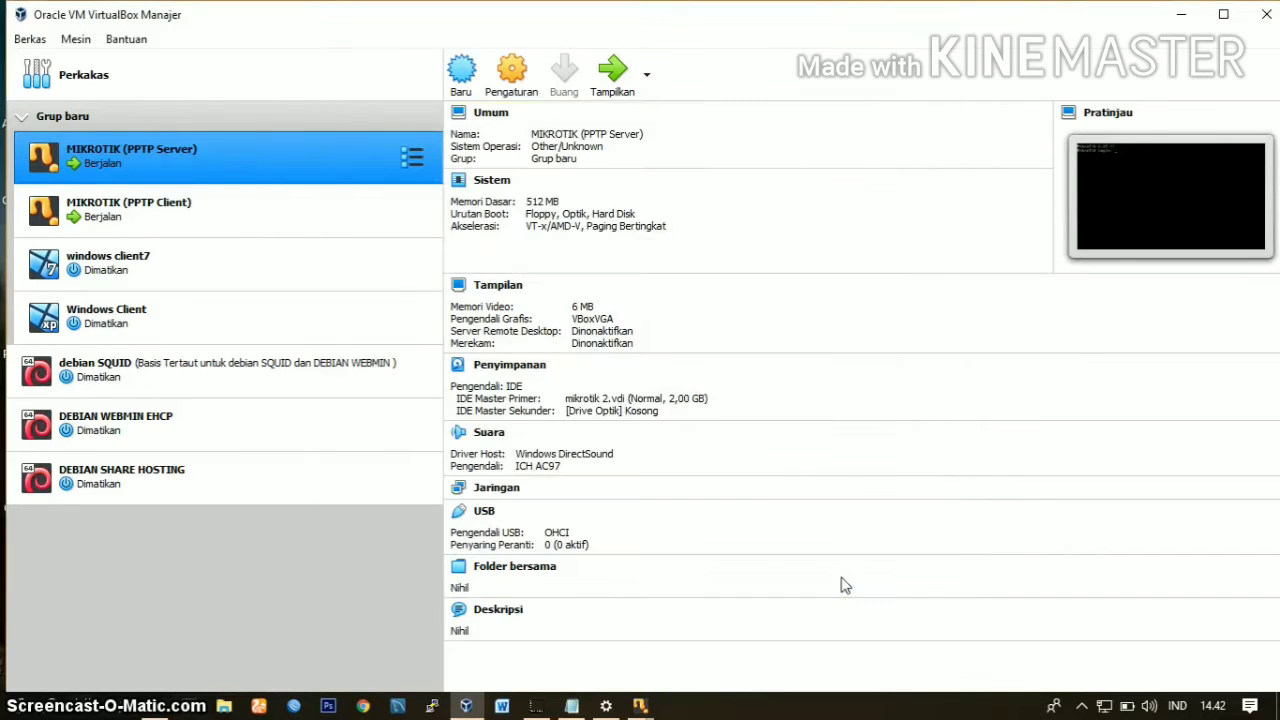
Step: Review the network settings of Adaptors 1, 2 and 3 on the MIKROTIK (PPTP Client) machine, including the advanced options
click(255, 211)
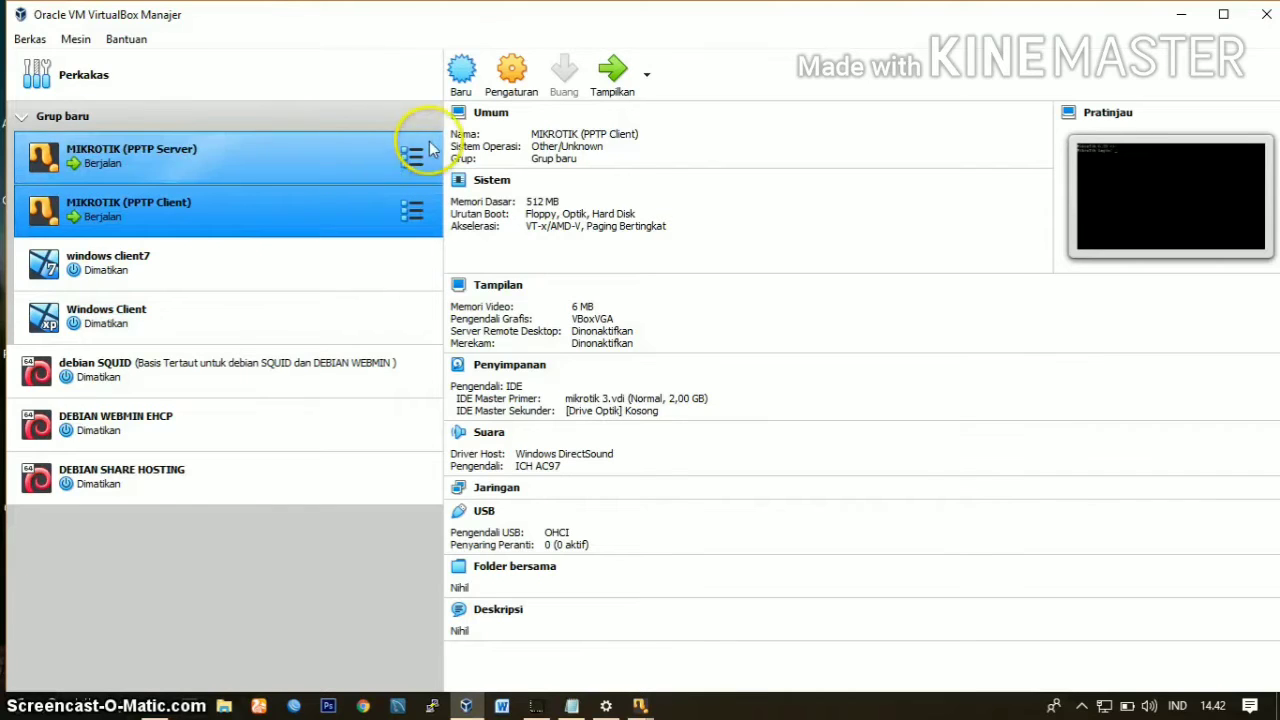
click(520, 80)
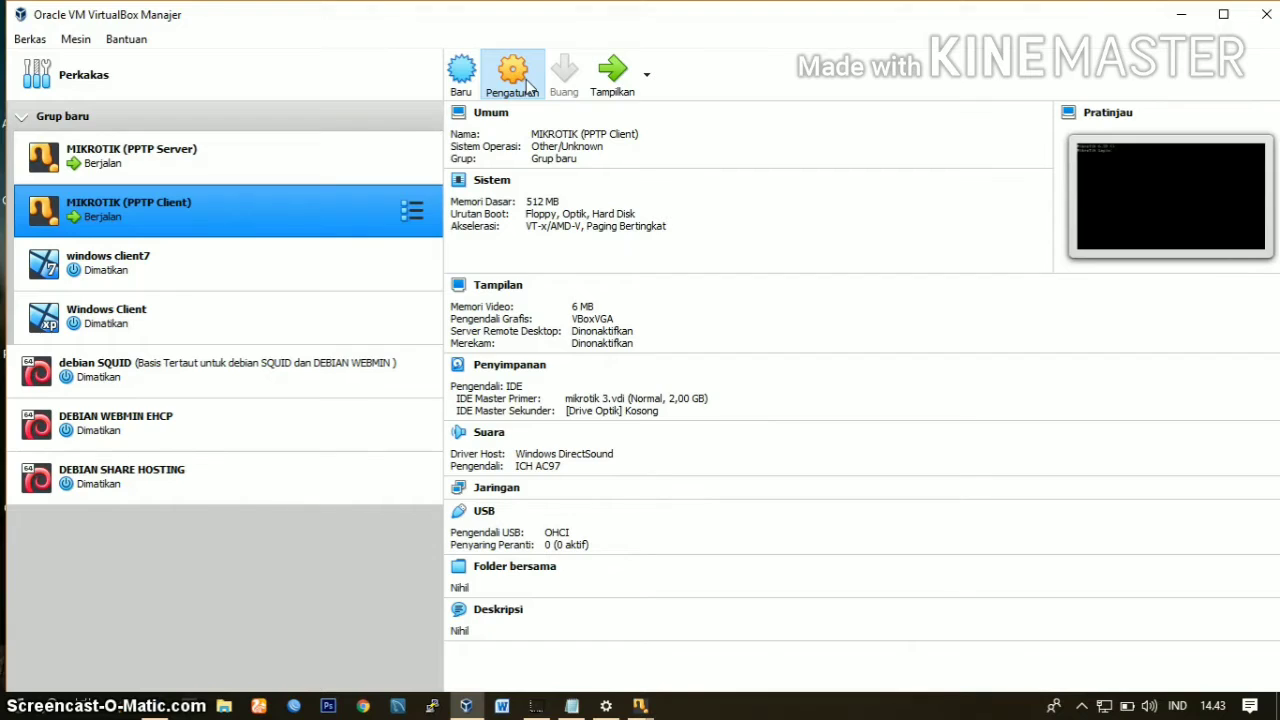
click(527, 87)
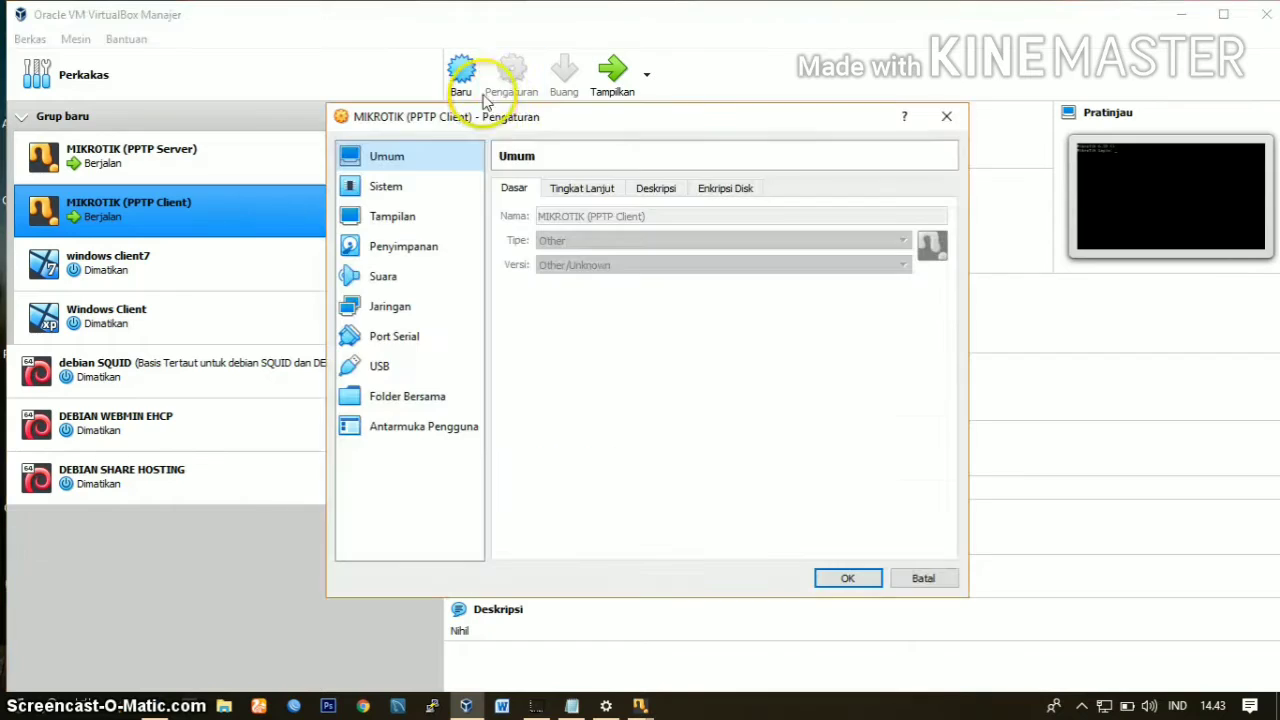
click(390, 311)
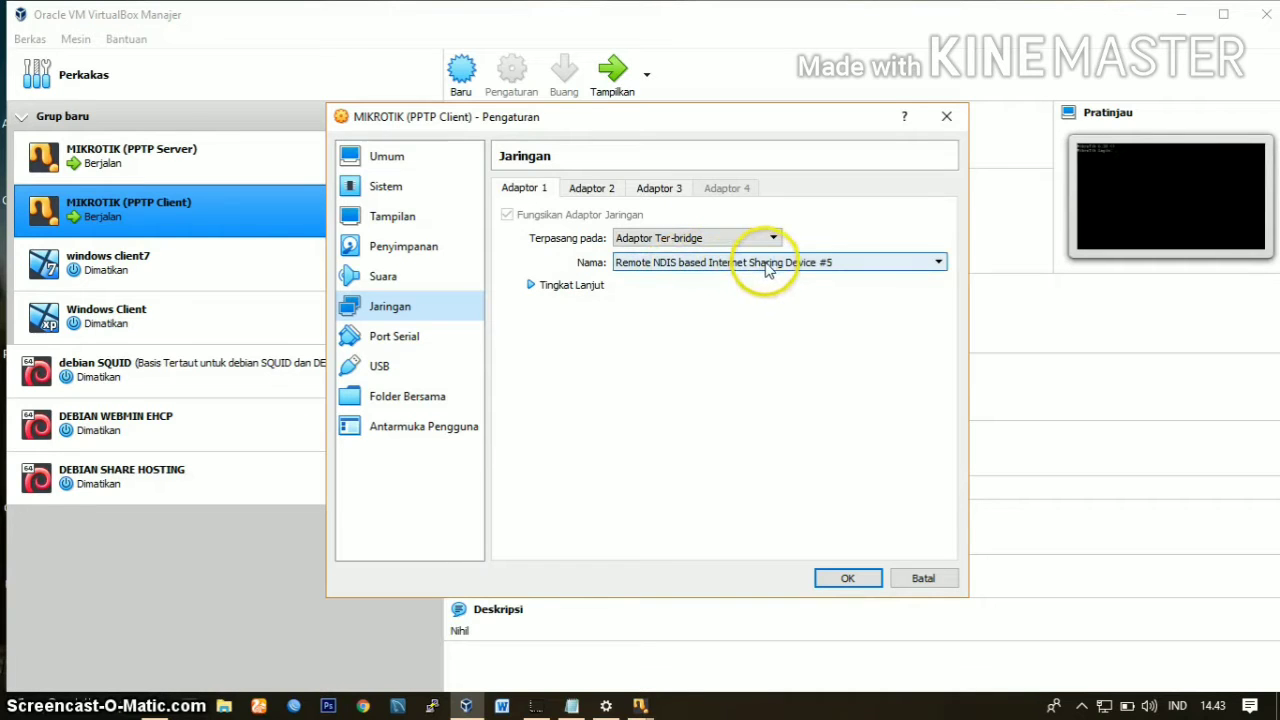
click(555, 286)
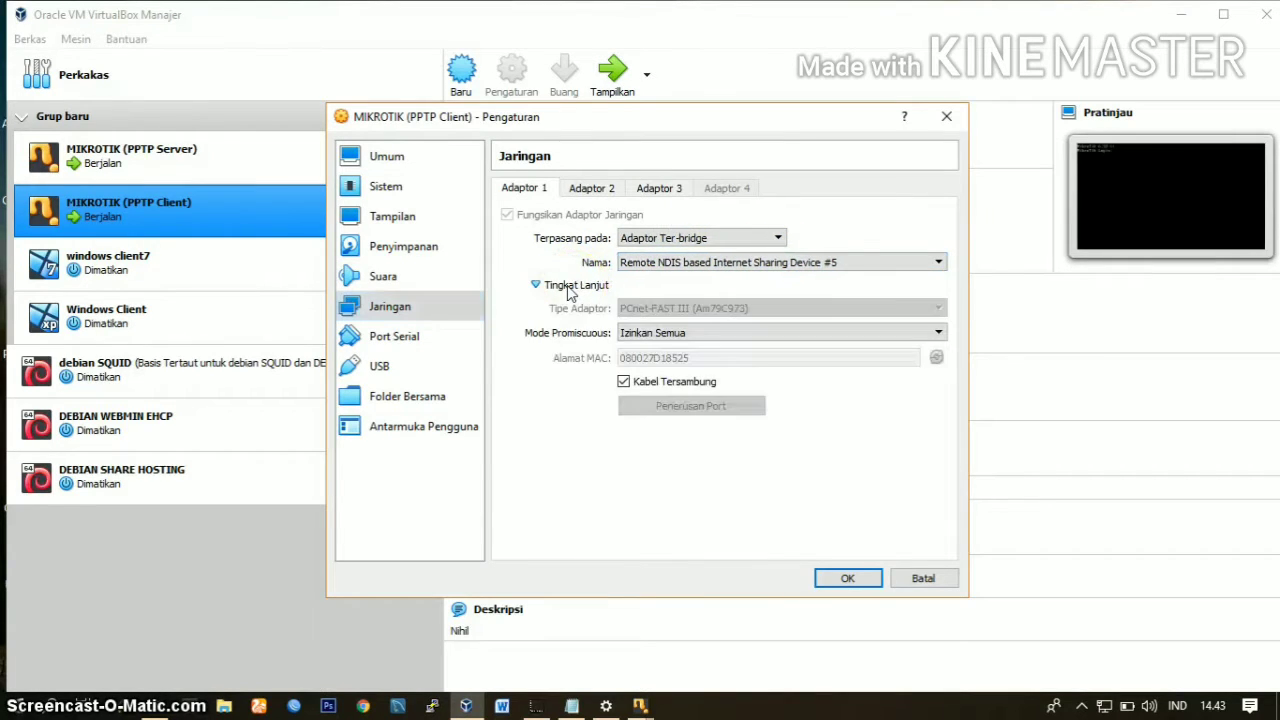
click(608, 192)
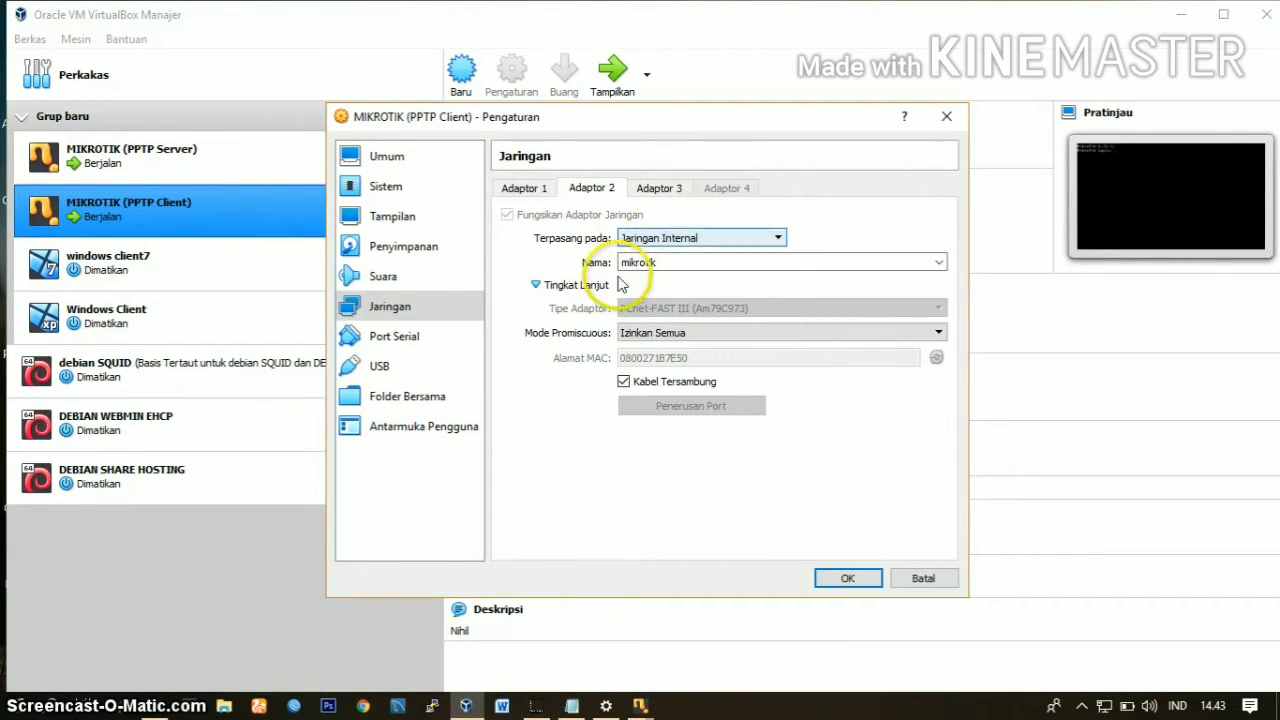
click(649, 265)
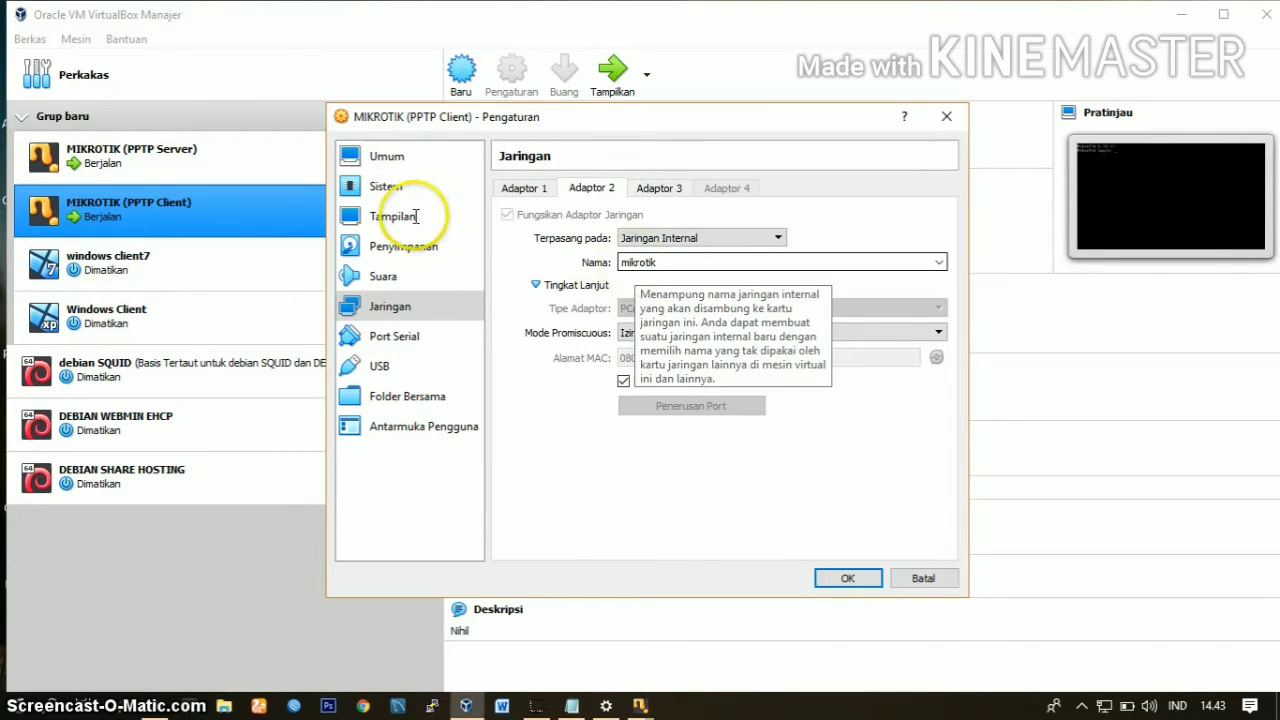
click(654, 191)
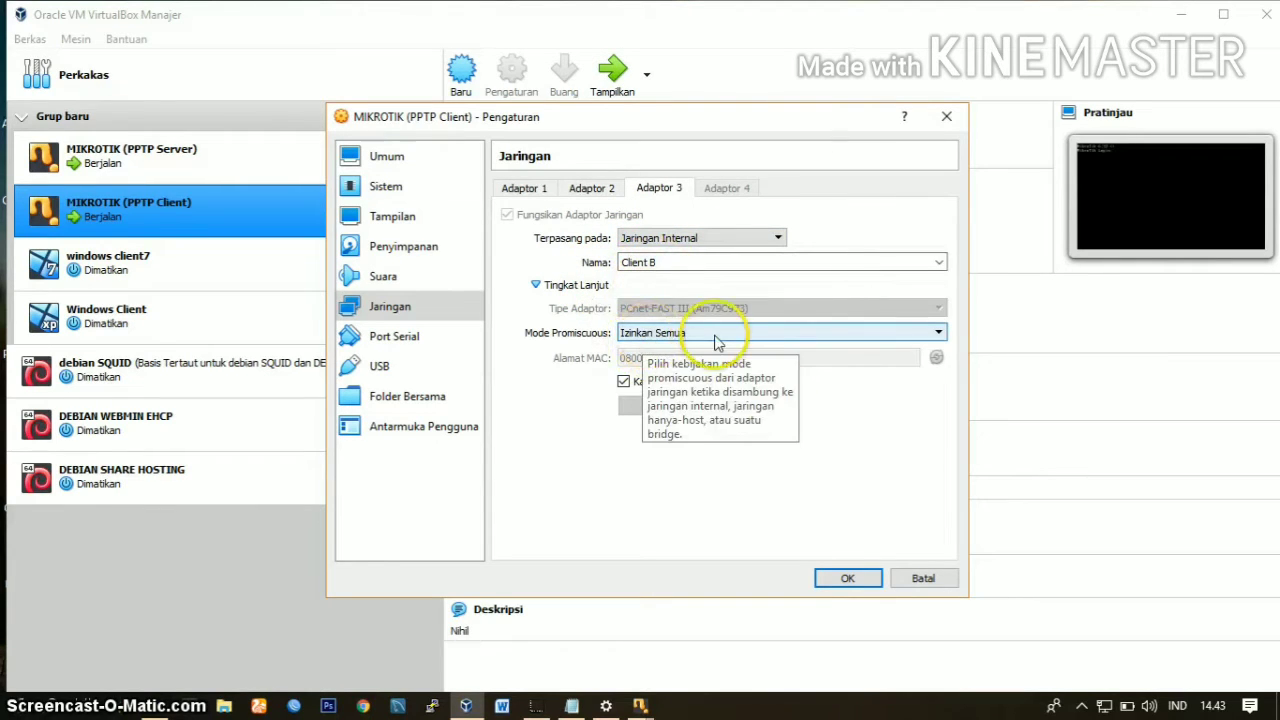
click(850, 584)
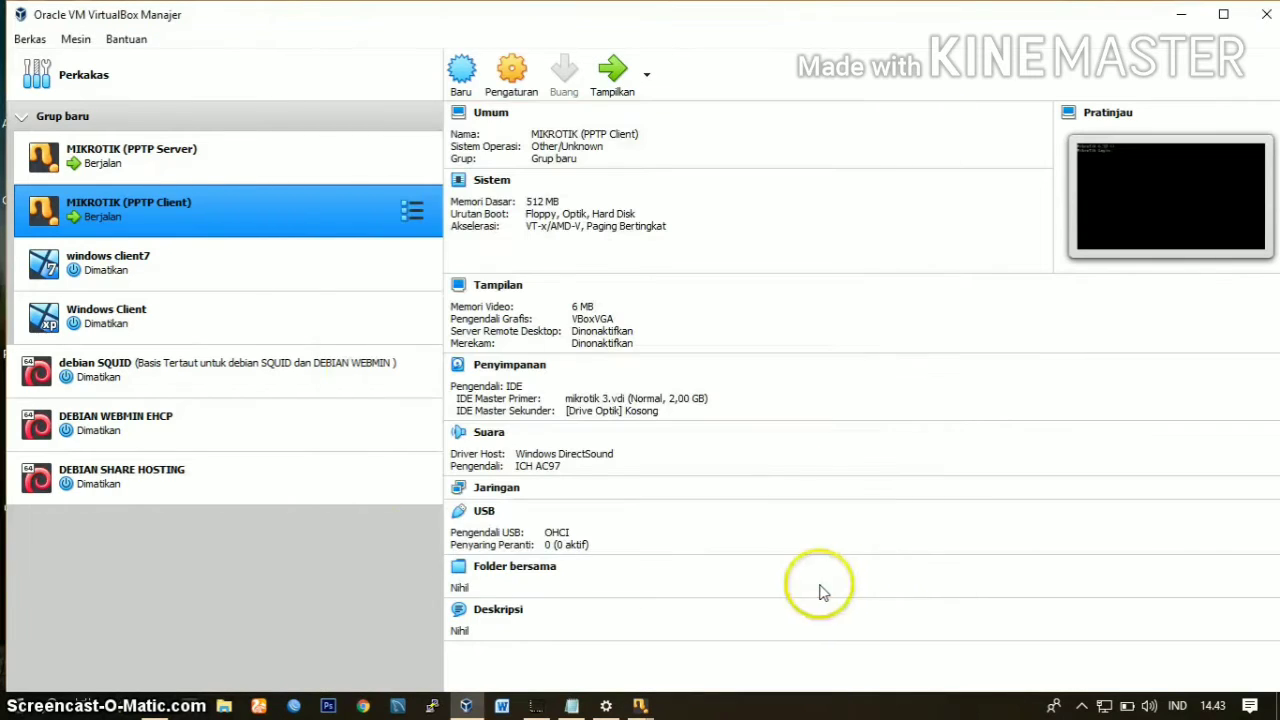
Step: Show the running MIKROTIK (PPTP Server) console and log in as admin with an empty password, continuing to the command prompt
click(249, 162)
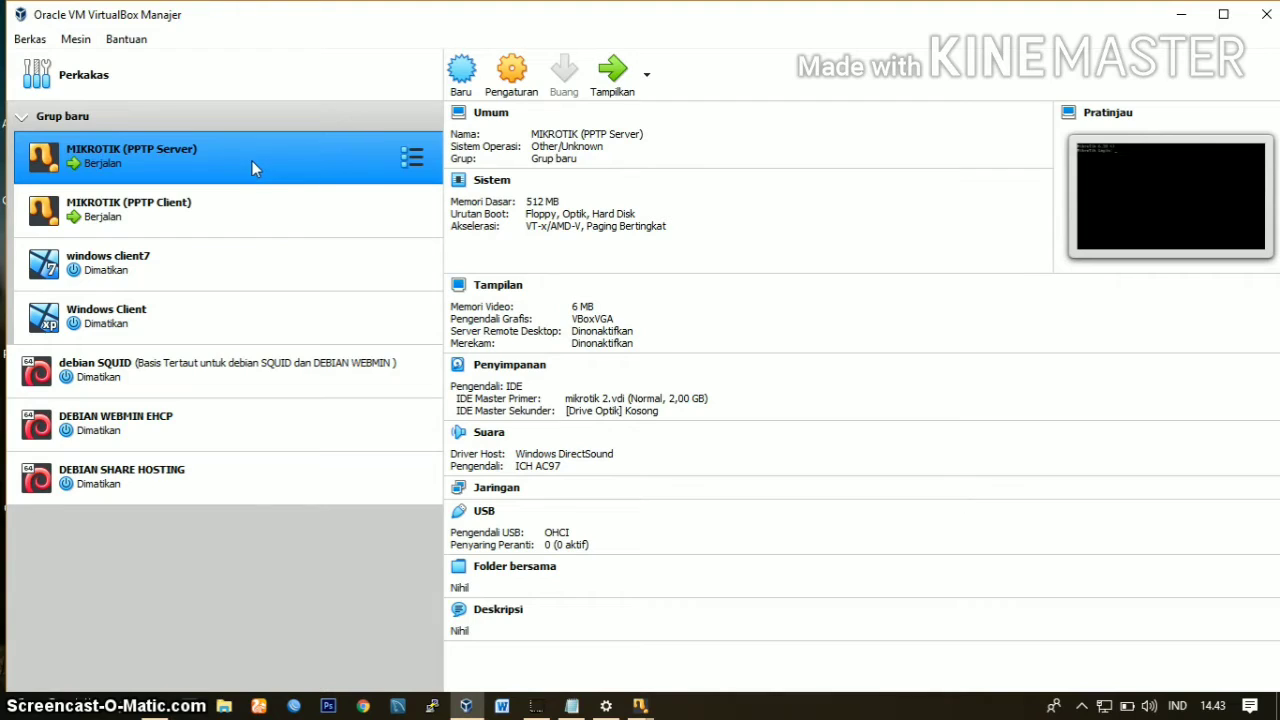
ctrl+click(386, 196)
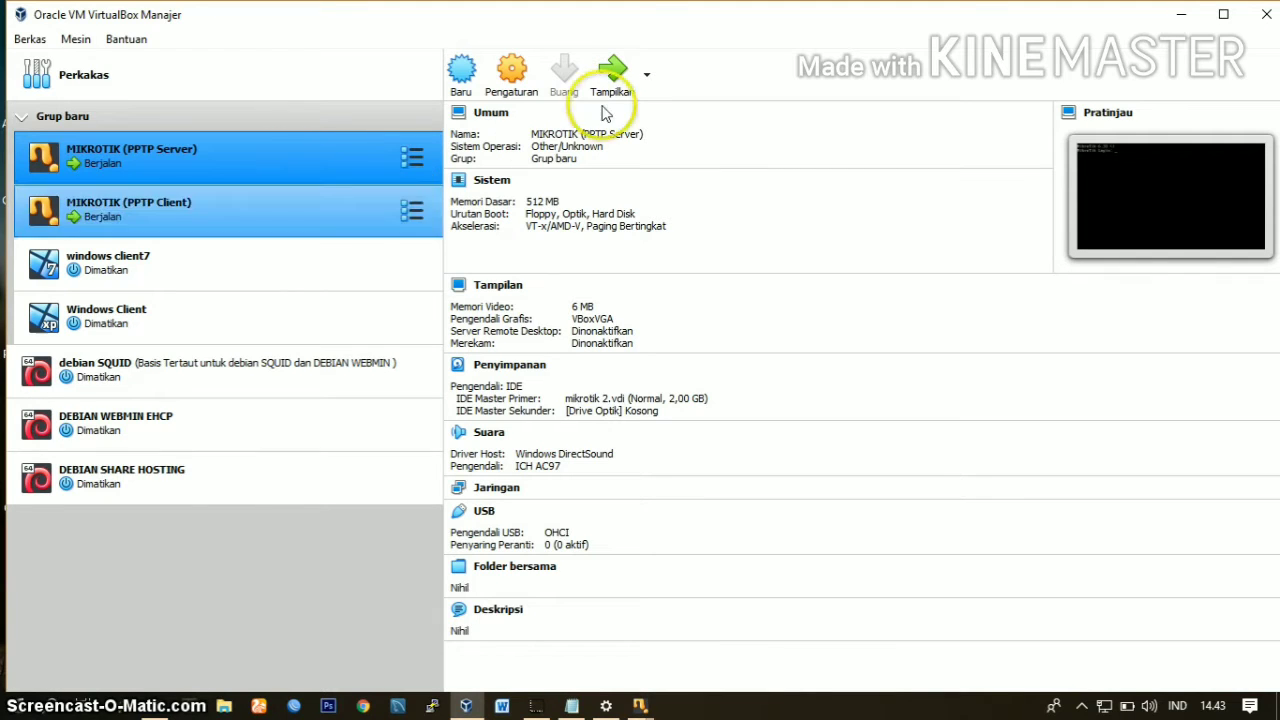
click(611, 70)
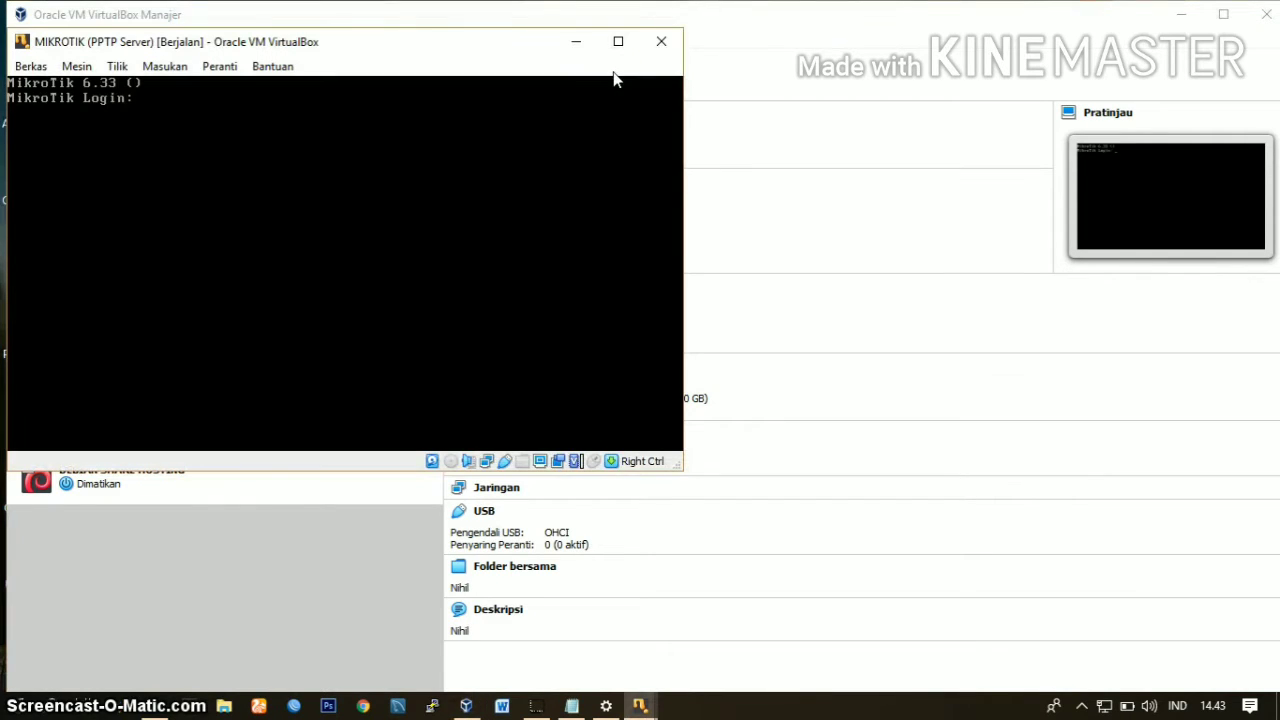
text(admin)
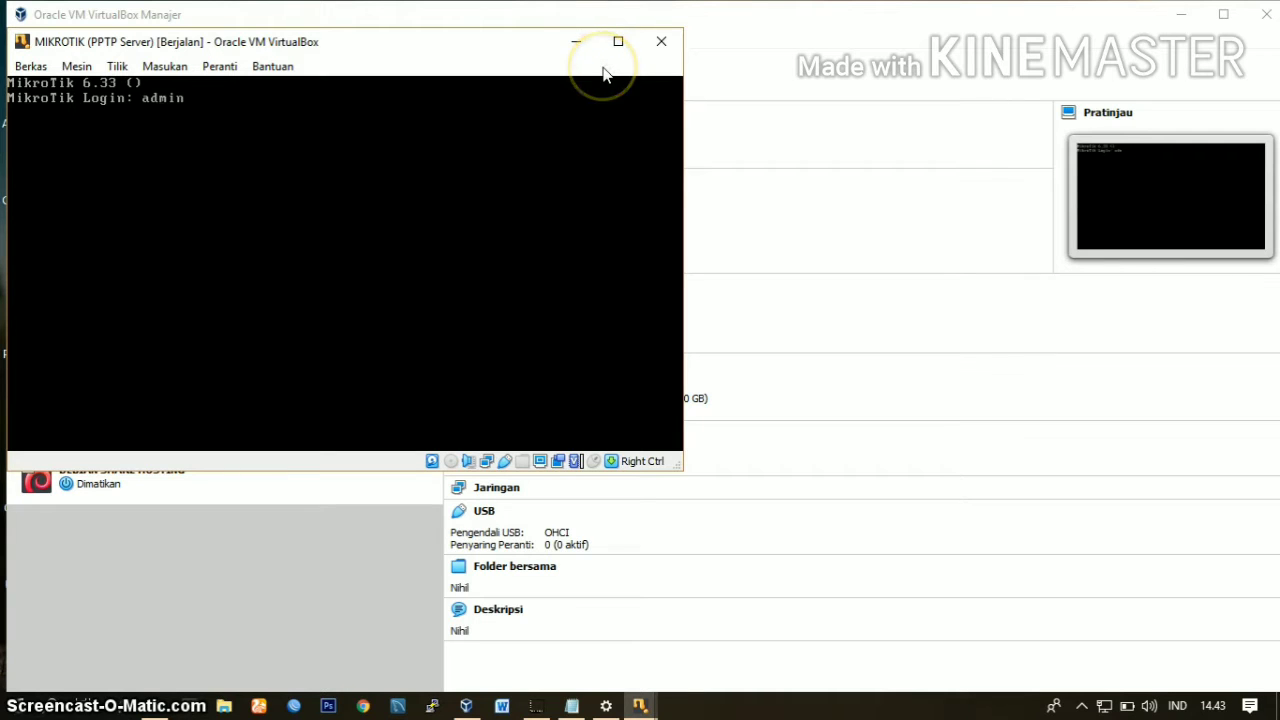
key(Return)
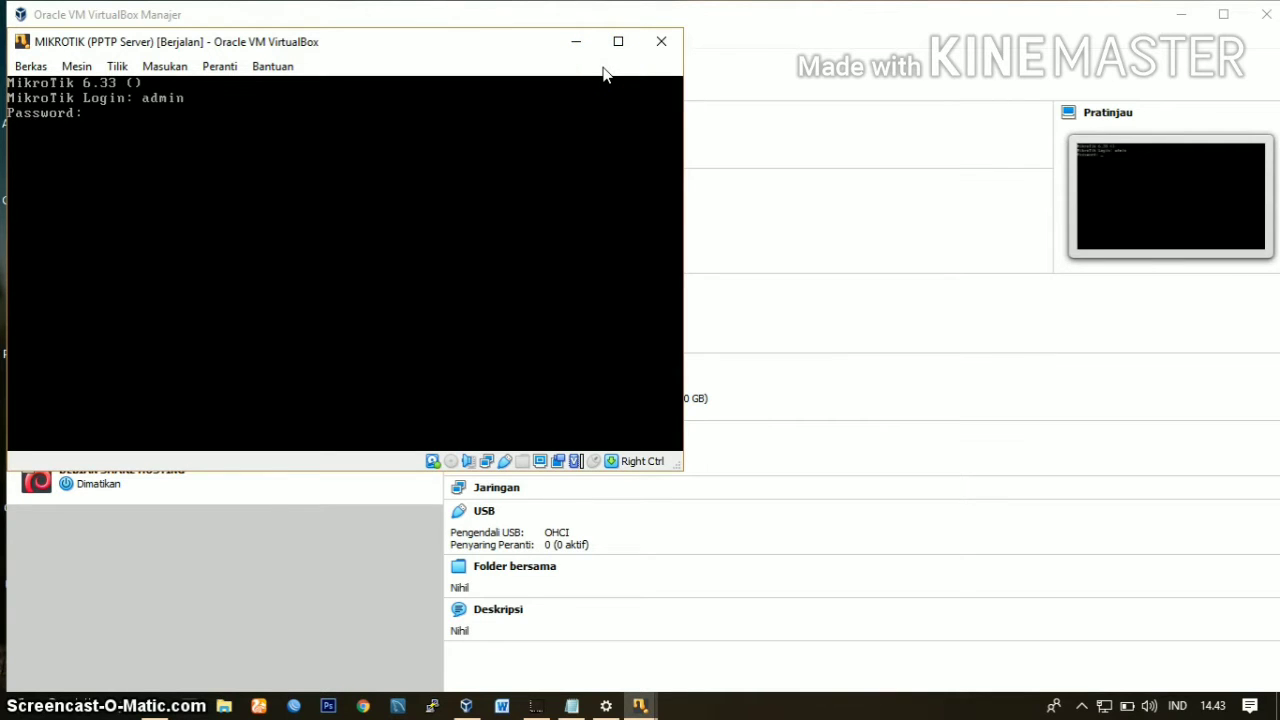
key(Return)
key(Return)
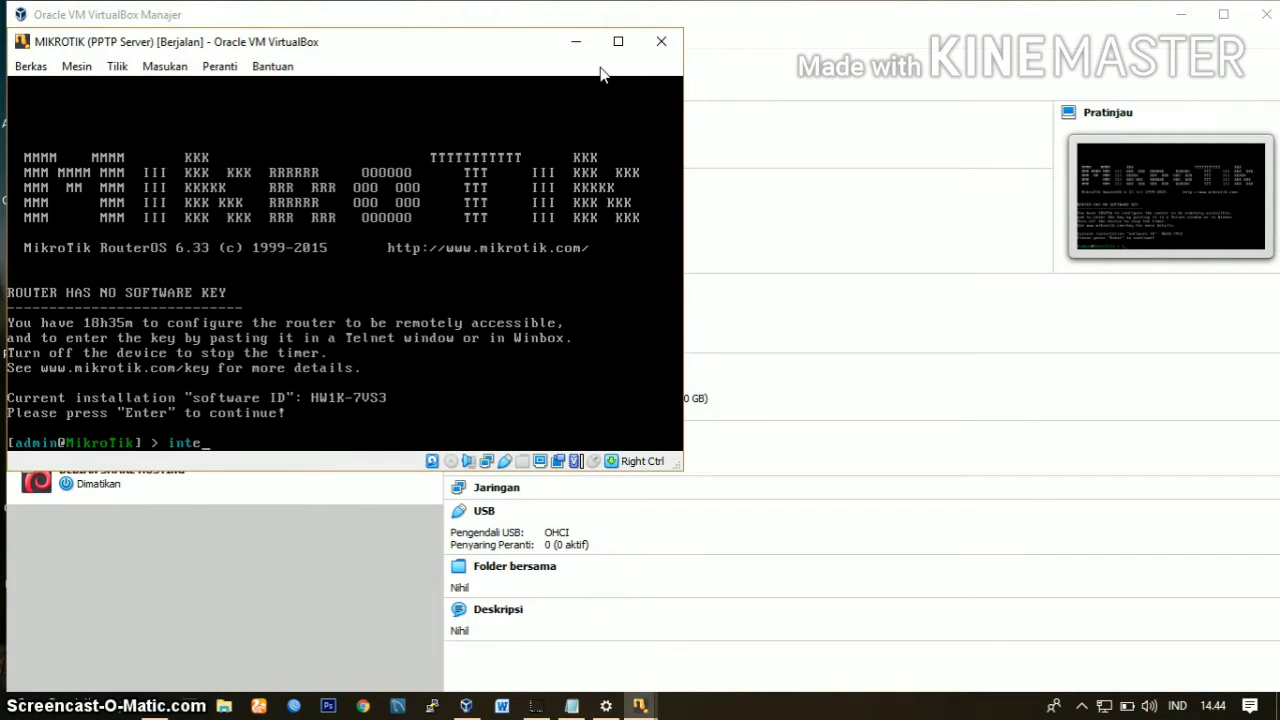
Step: List the router's interfaces with "interface print" and its IP addresses with "ip address print"
text(interfaces)
key(BackSpace)
key(Return)
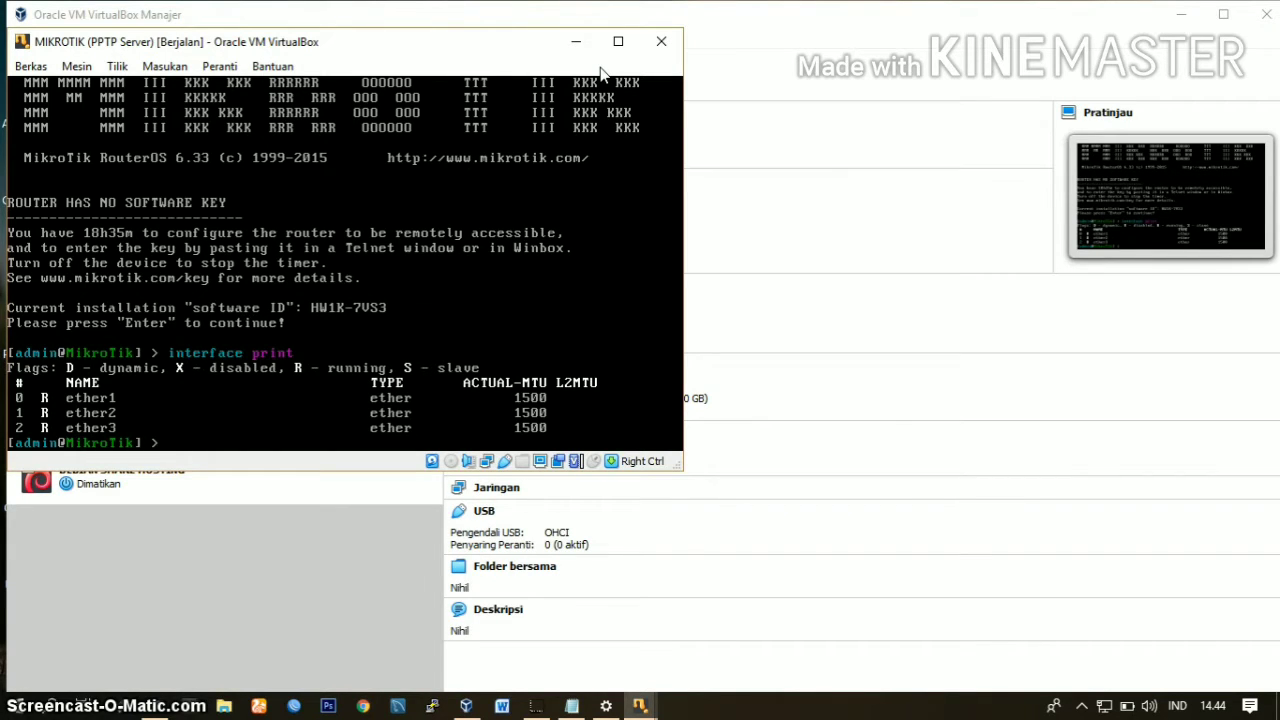
text(ip address print)
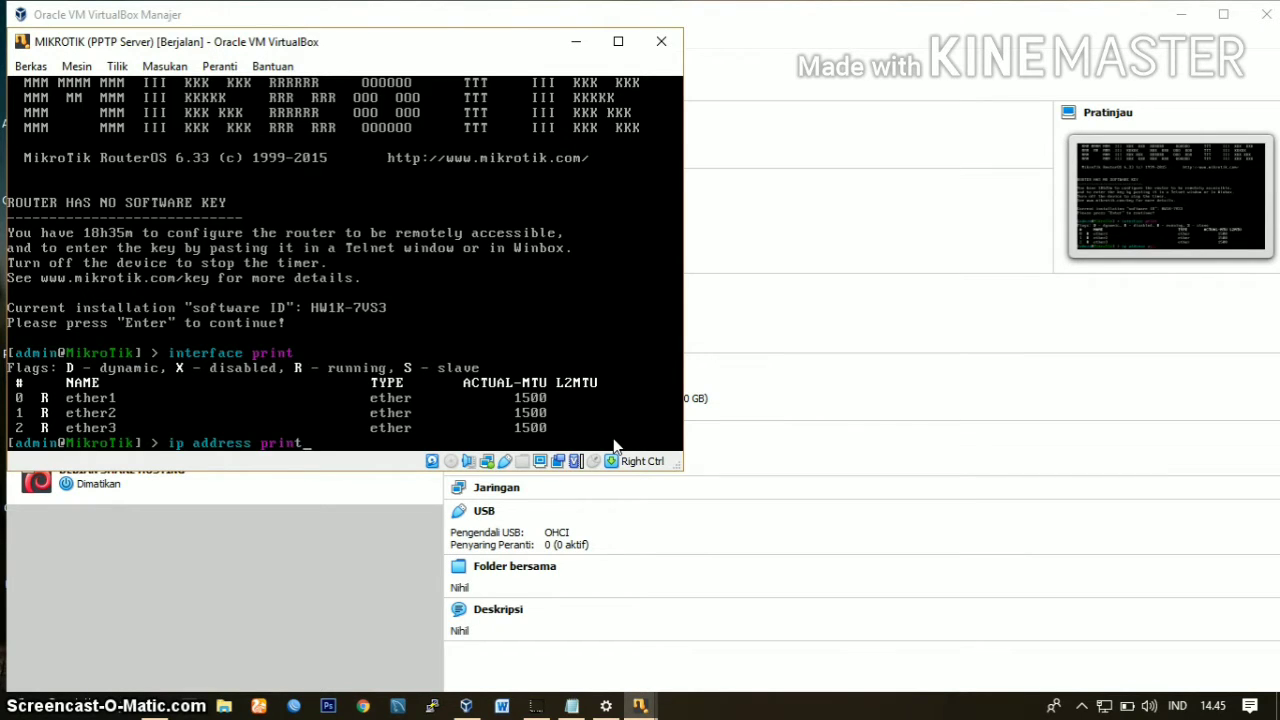
key(Return)
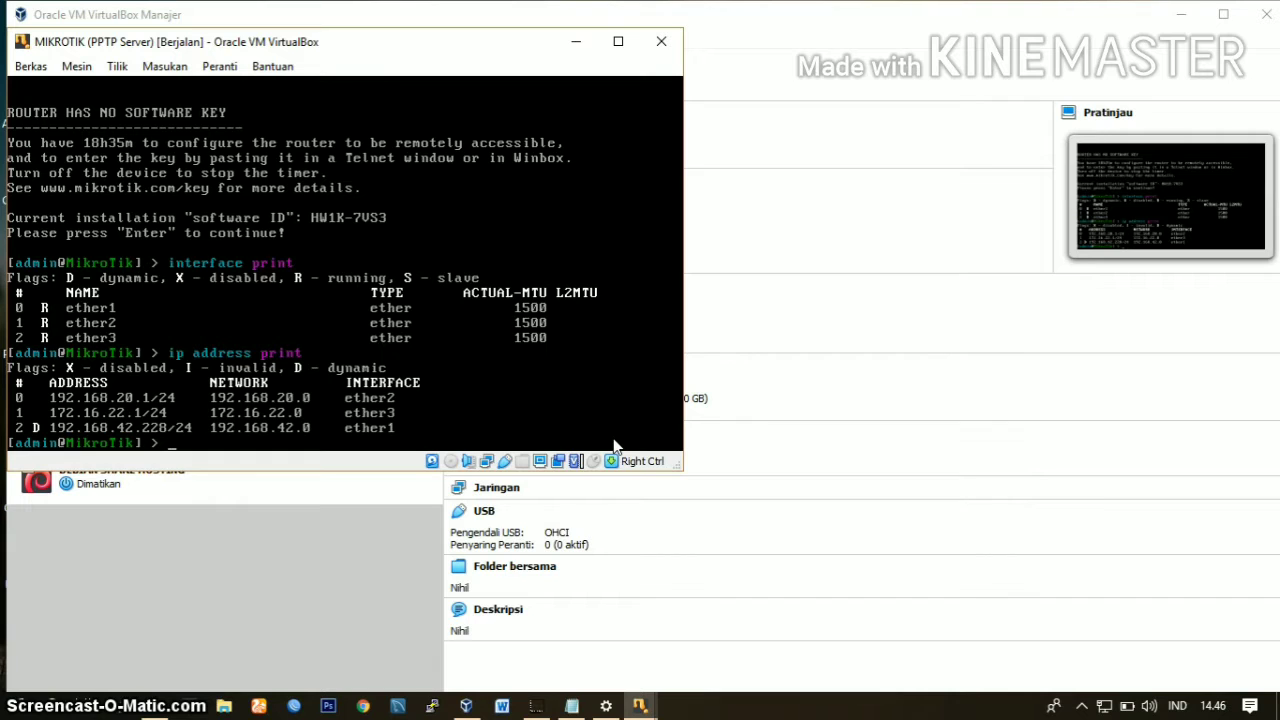
Step: Dismiss the mouse capture dialog without capturing and test the server router's internet connection with "ping google.com"
click(615, 445)
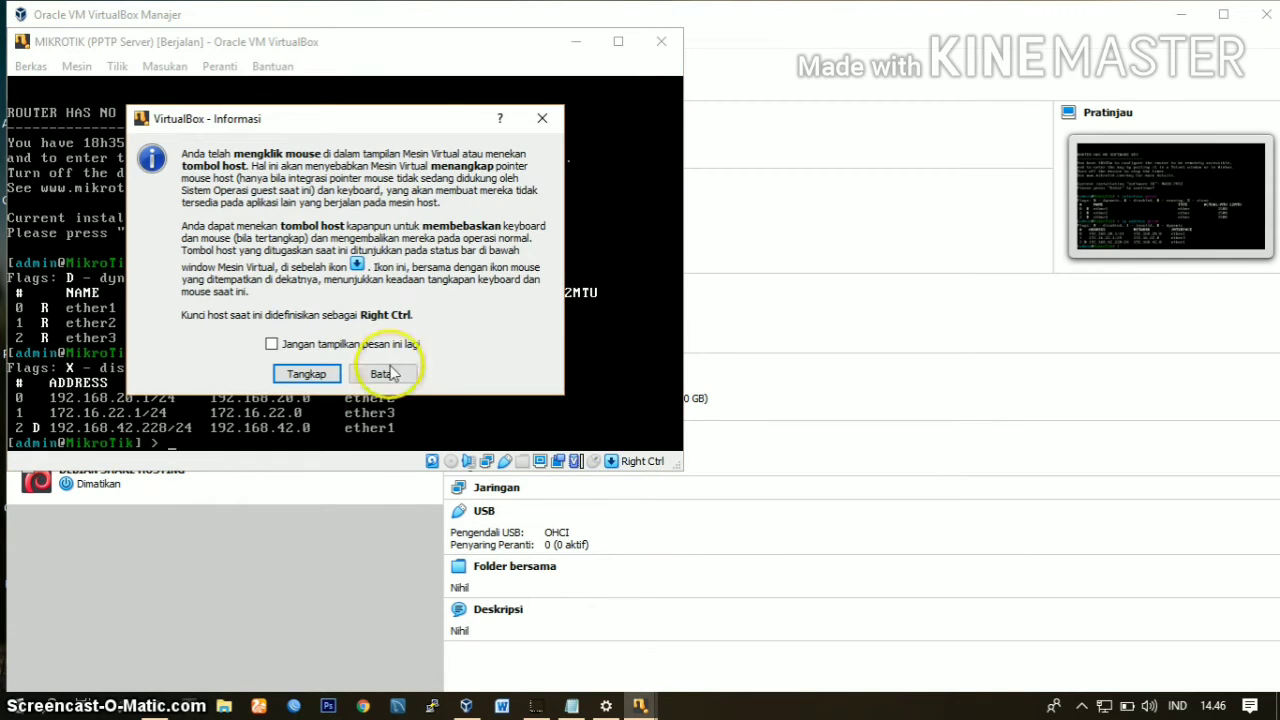
click(390, 373)
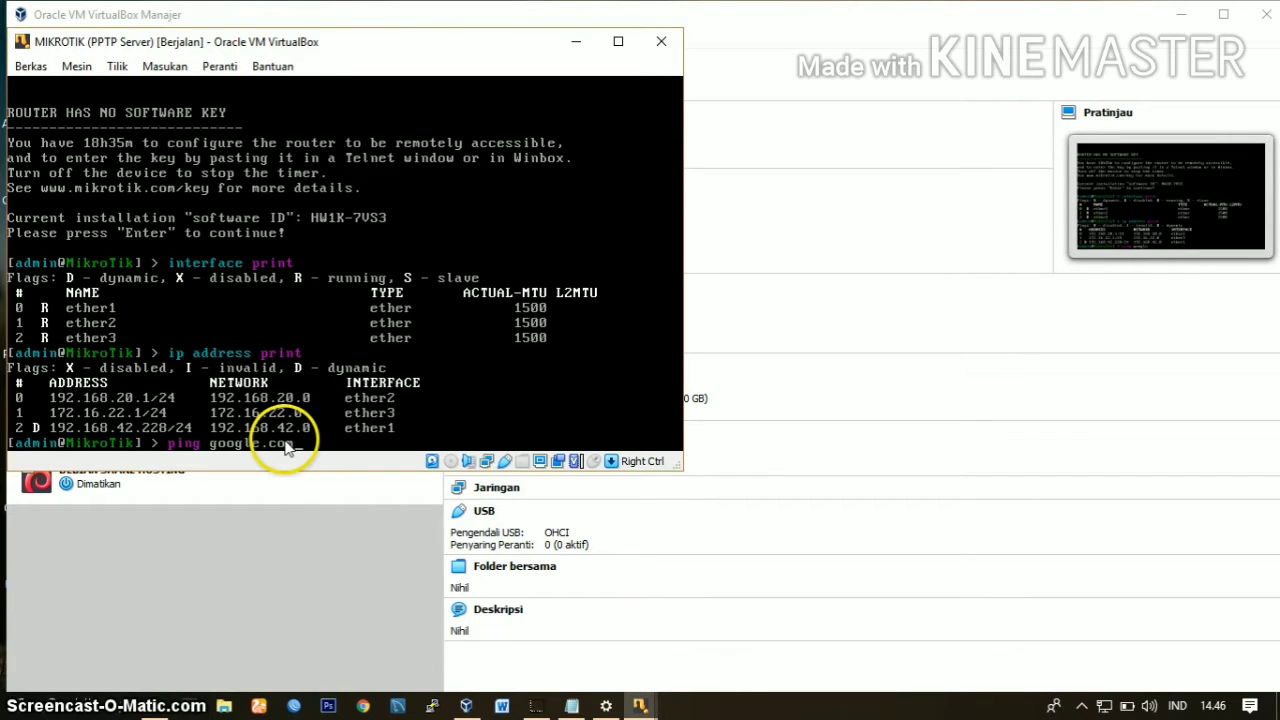
key(Return)
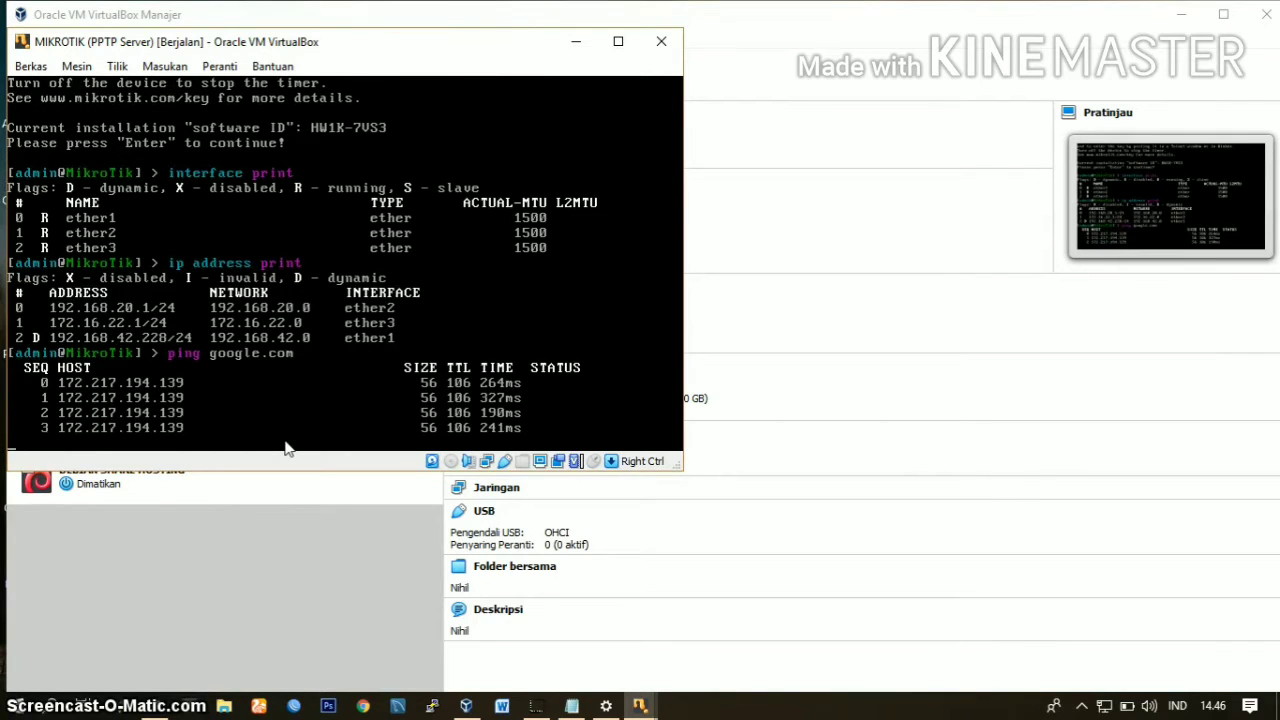
Step: Stop the running ping and minimise the MIKROTIK (PPTP Server) console
key(ctrl+c)
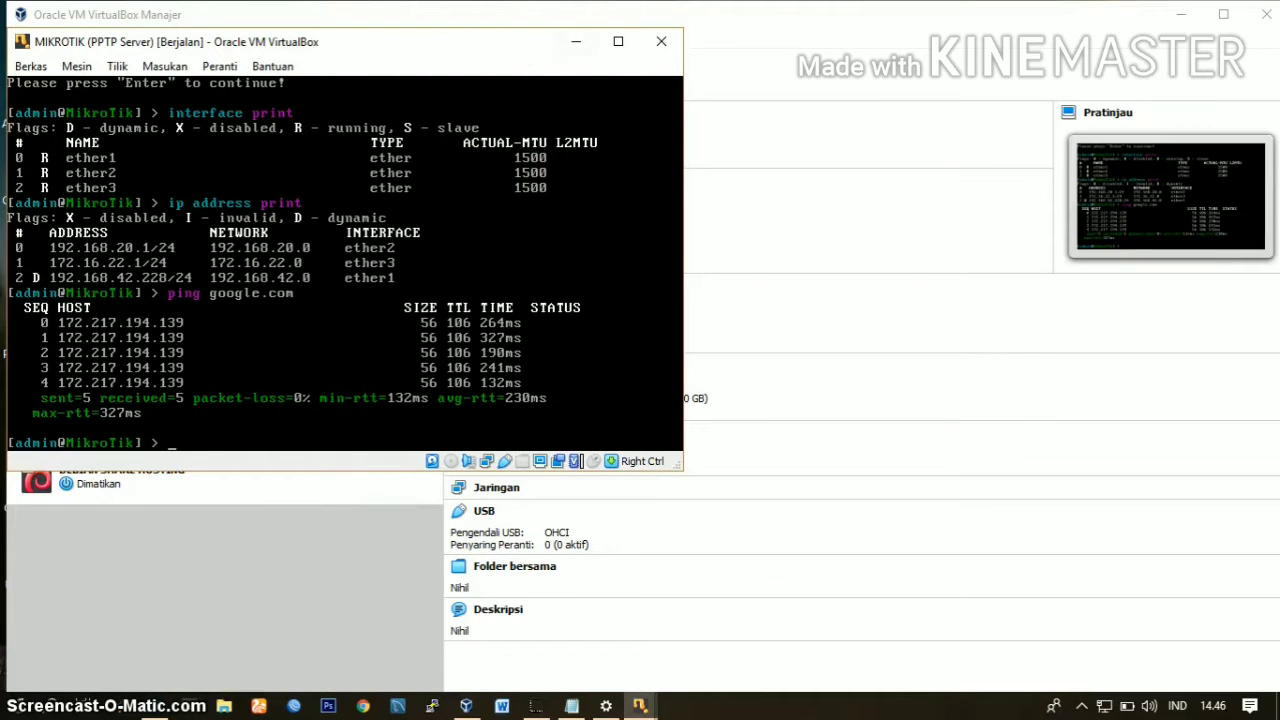
click(580, 42)
Step: Show the running MIKROTIK (PPTP Client) console and log in as admin with an empty password
click(284, 218)
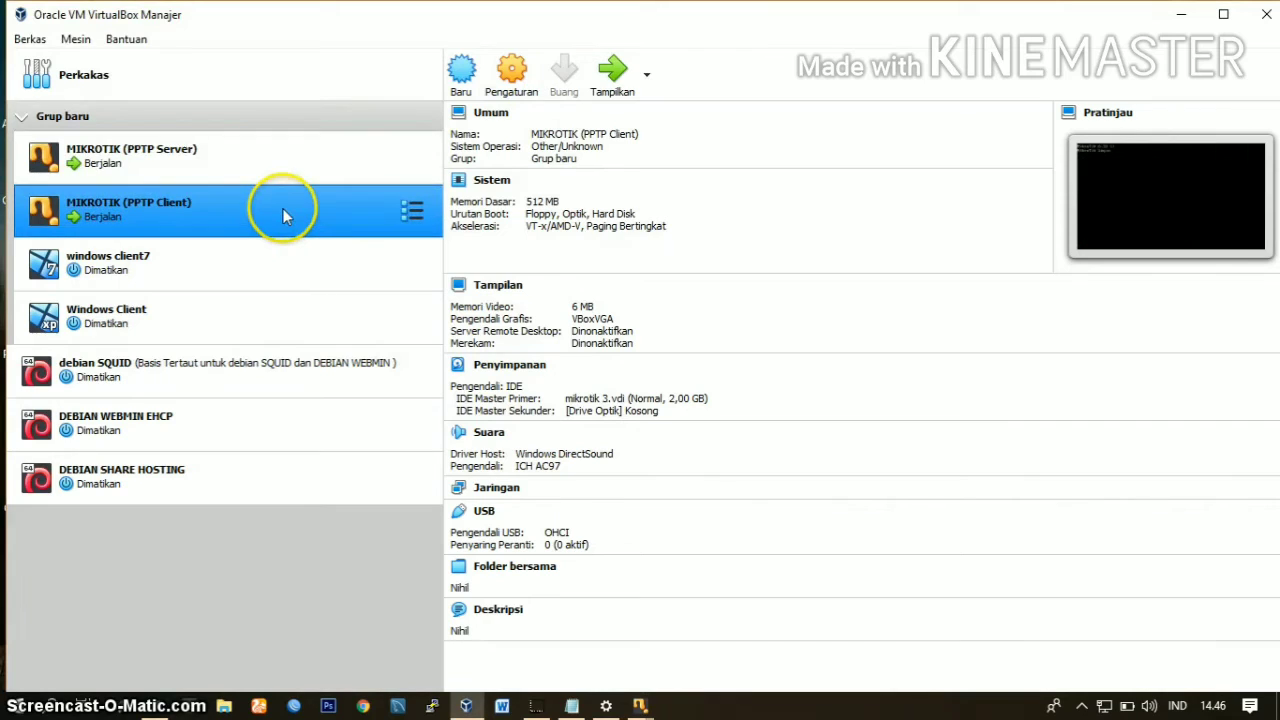
click(628, 75)
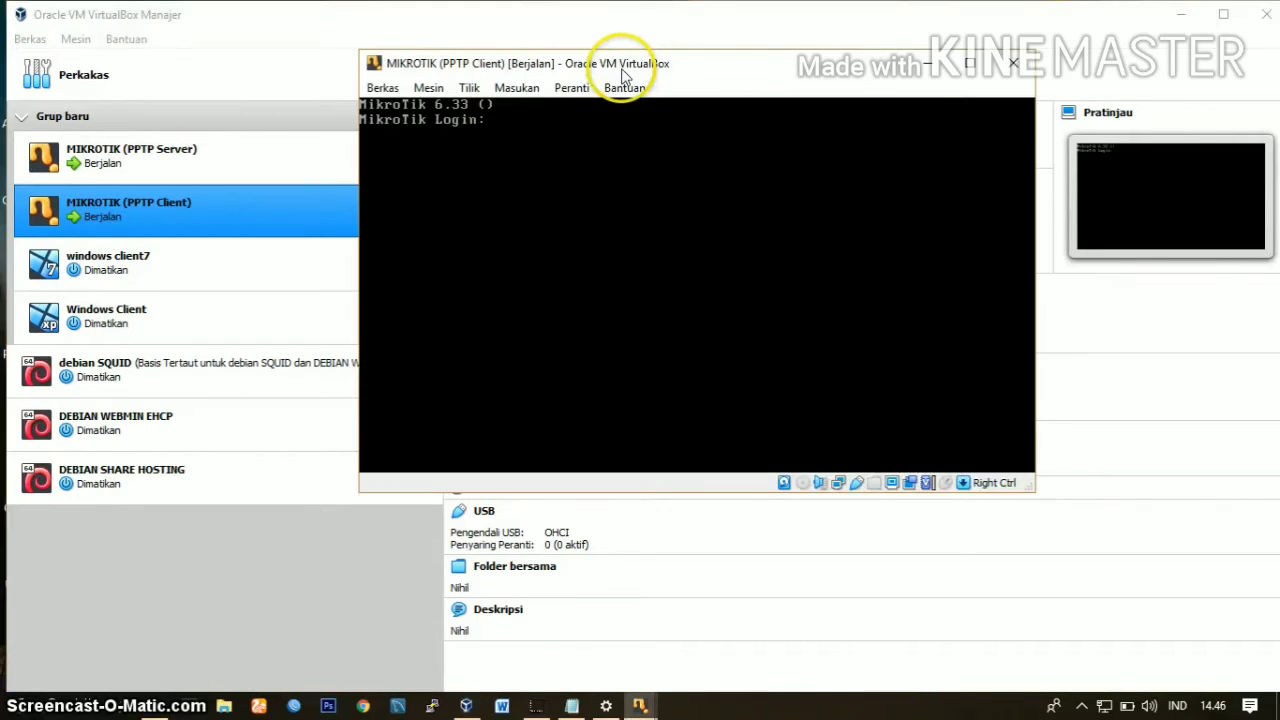
text(admin)
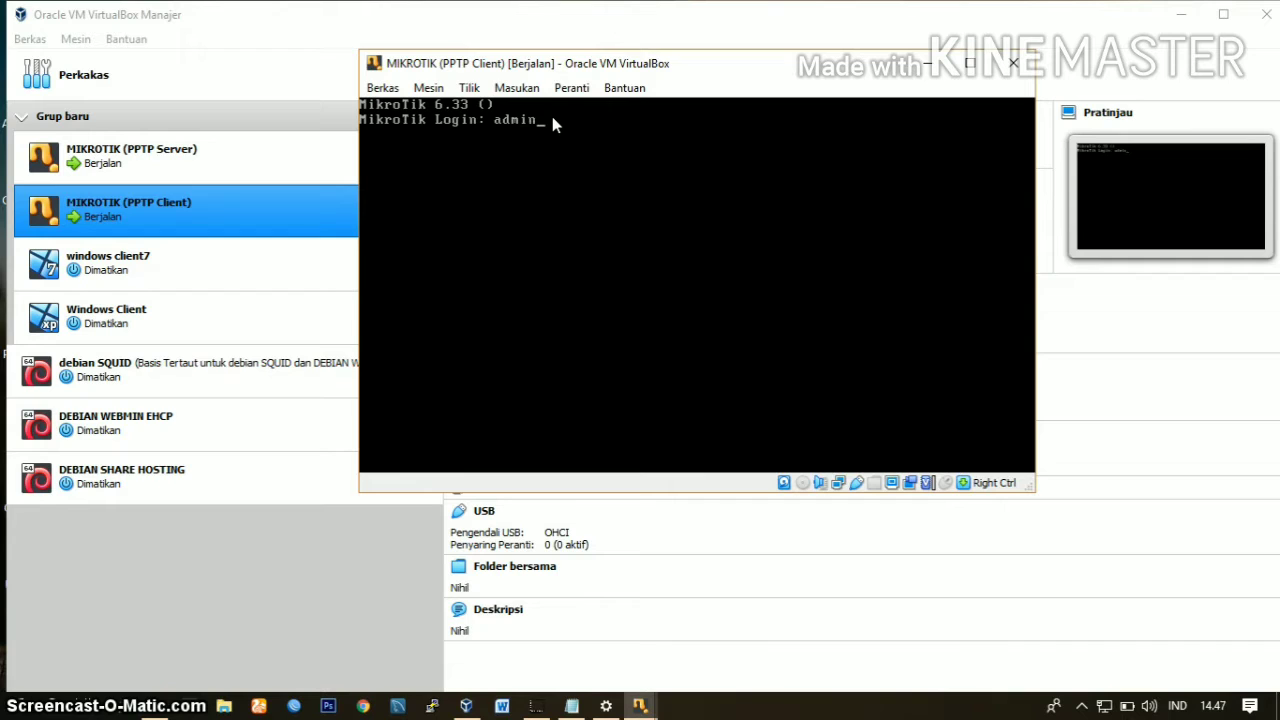
key(Return)
key(Return)
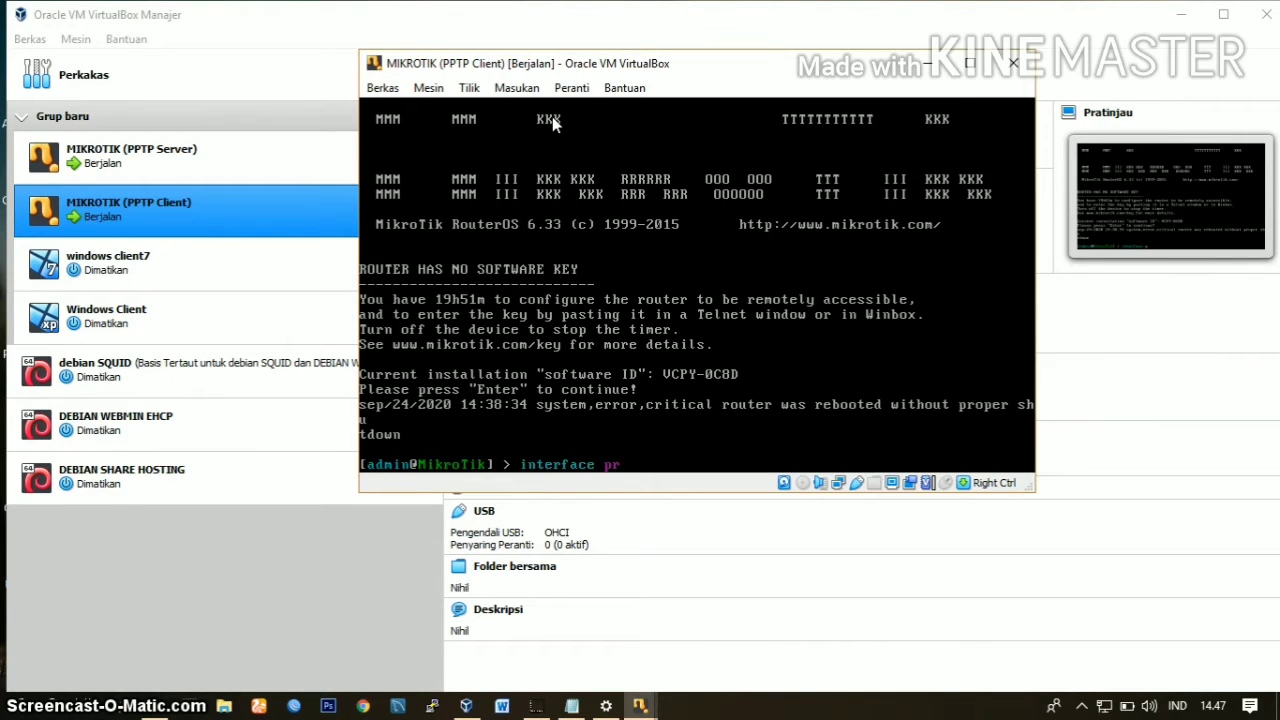
Step: List the client router's interfaces with "interface print" and its IP addresses with "ip address print"
text(t)
key(Return)
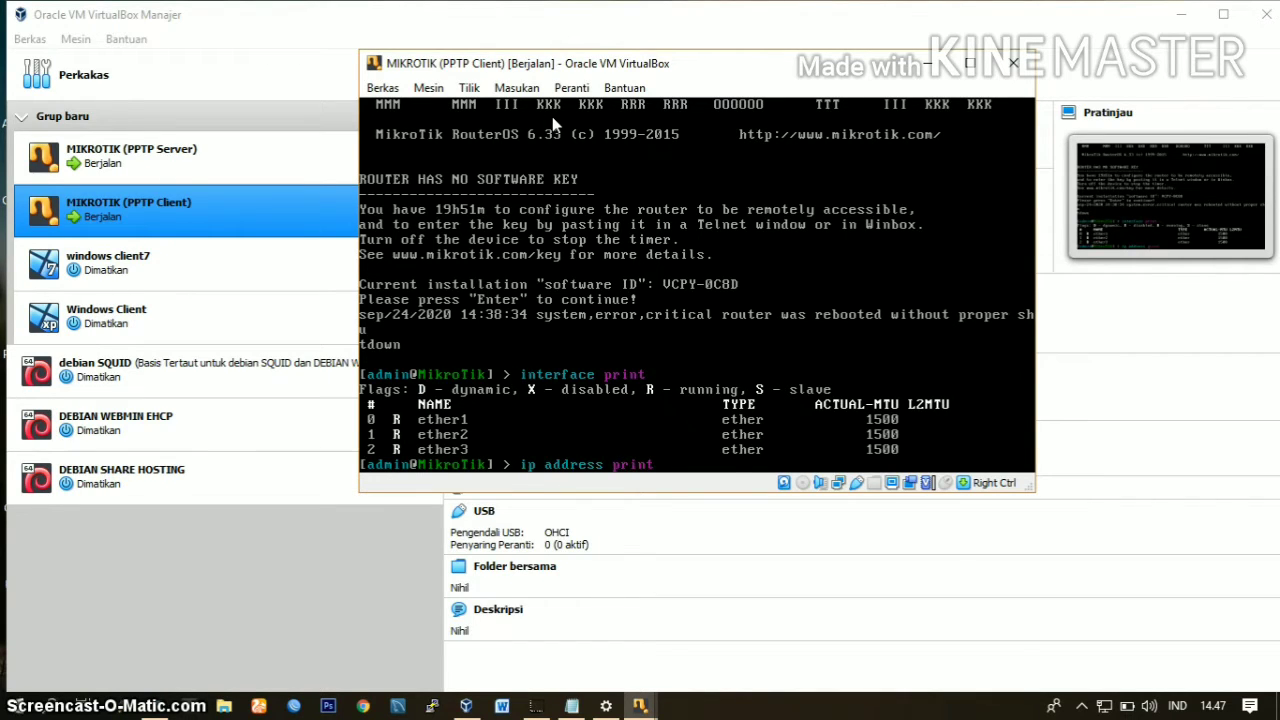
key(Return)
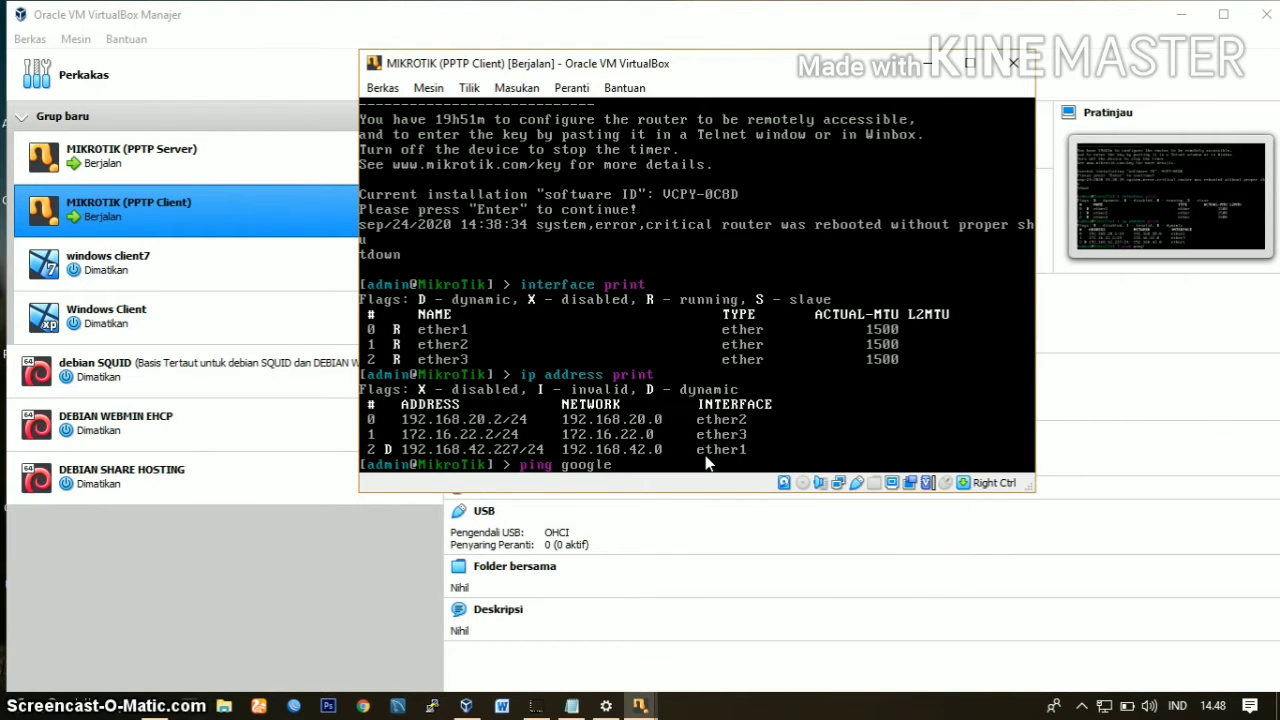
Step: Test the client router's internet connection with "ping google.com", stop the ping and minimise its console
key(Return)
key(Up)
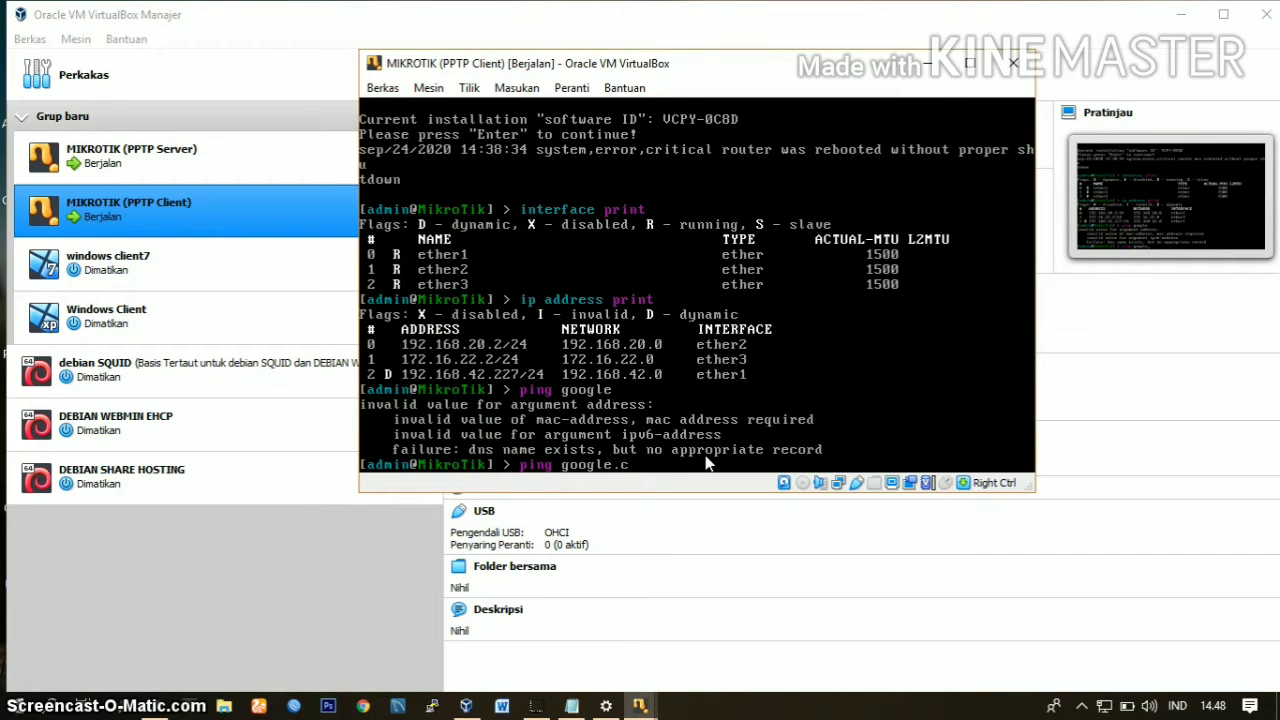
key(Return)
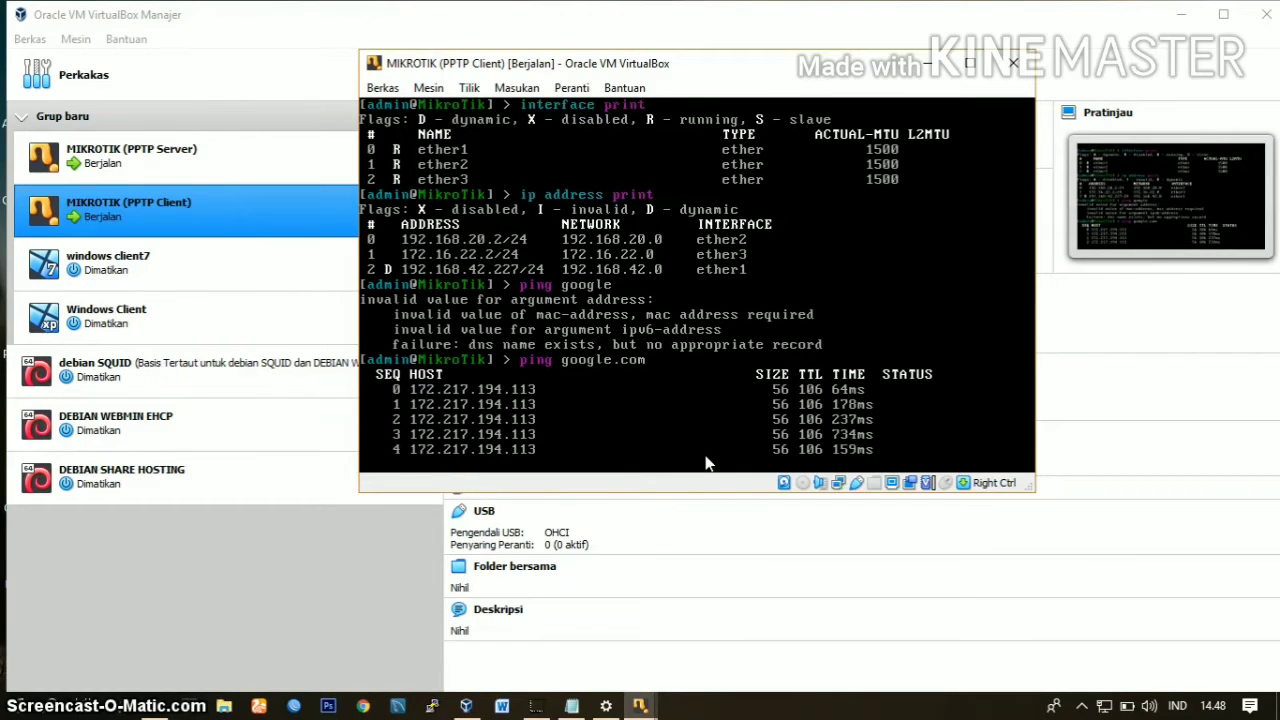
key(ctrl+c)
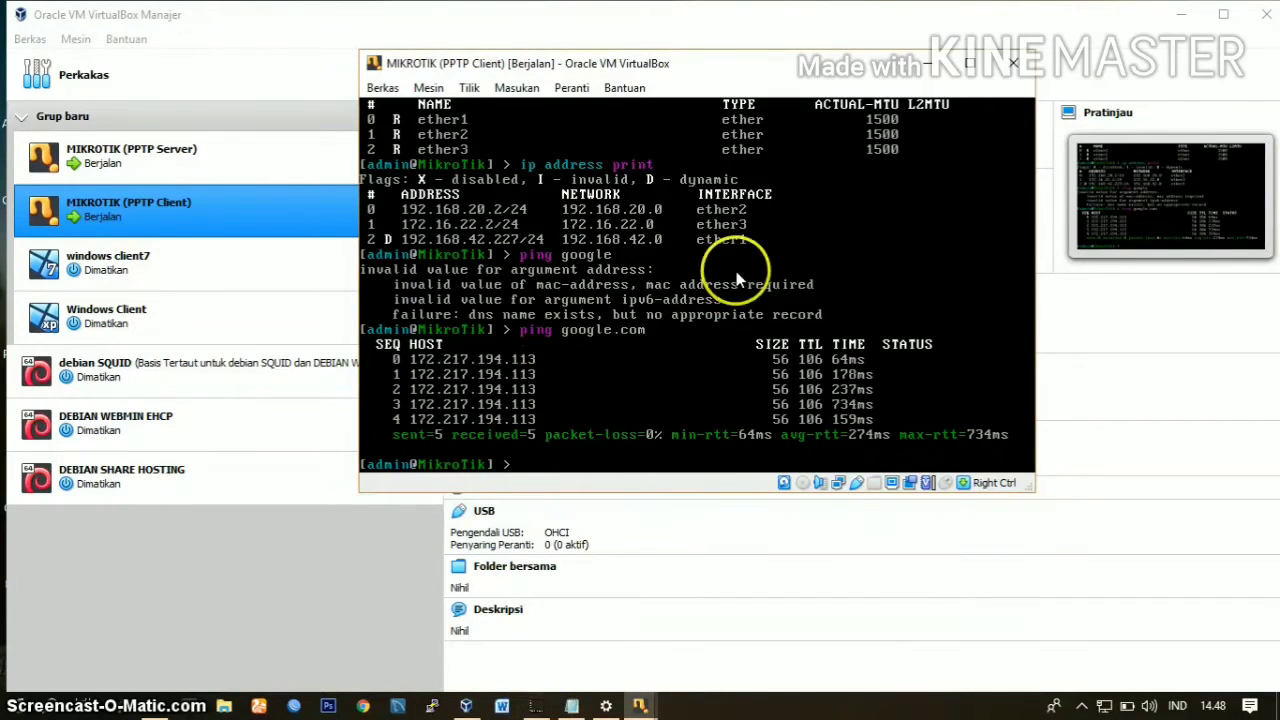
click(929, 64)
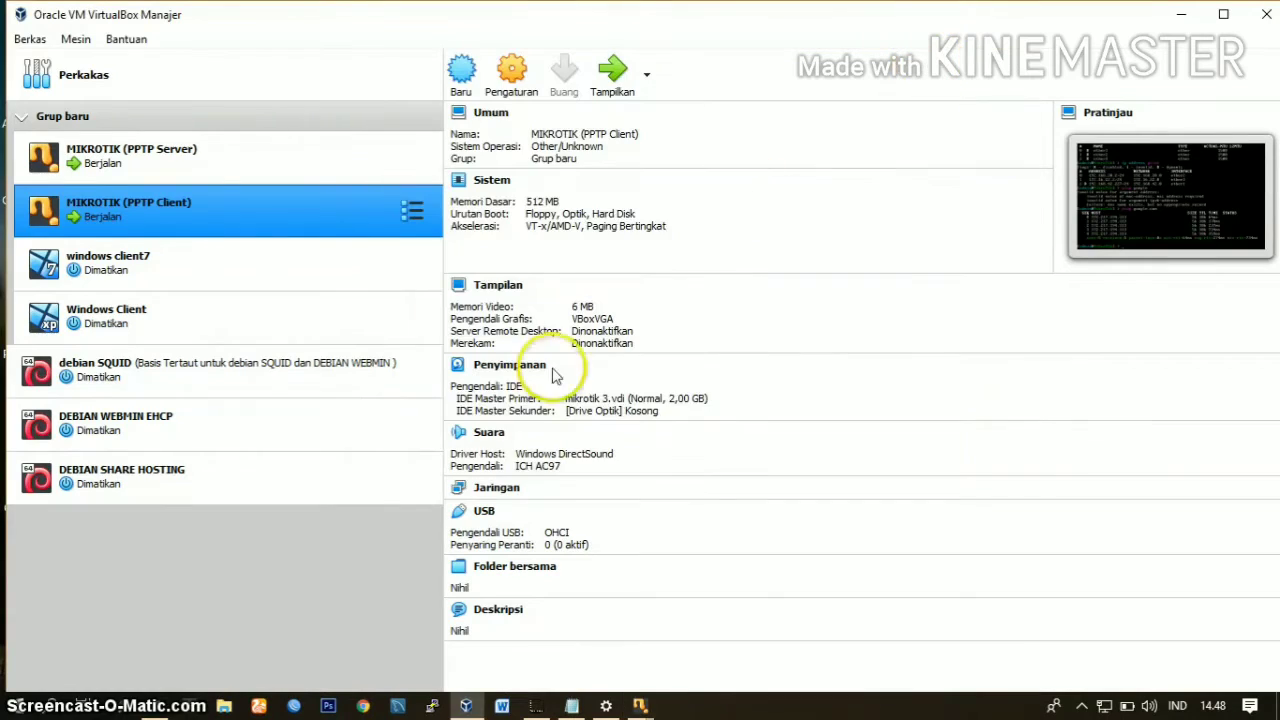
Step: Switch to WinBox to list the neighbouring routers and check the server router's IP address in its console
click(294, 706)
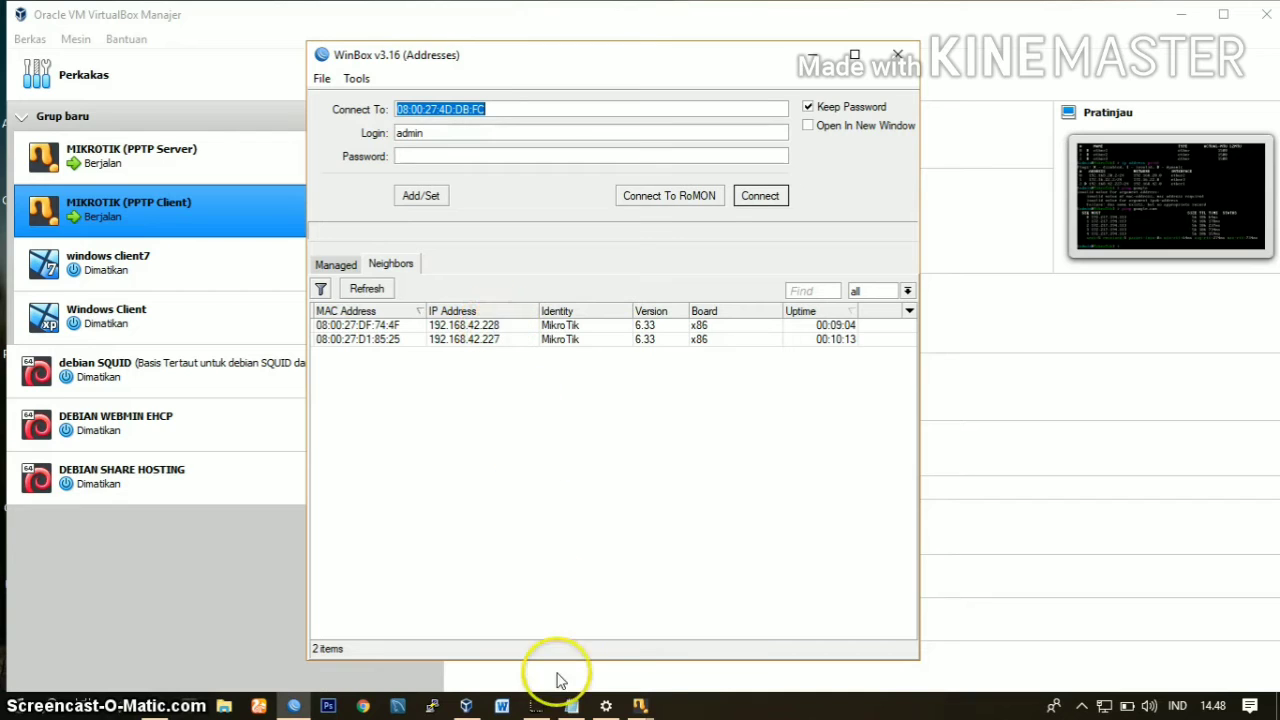
click(636, 706)
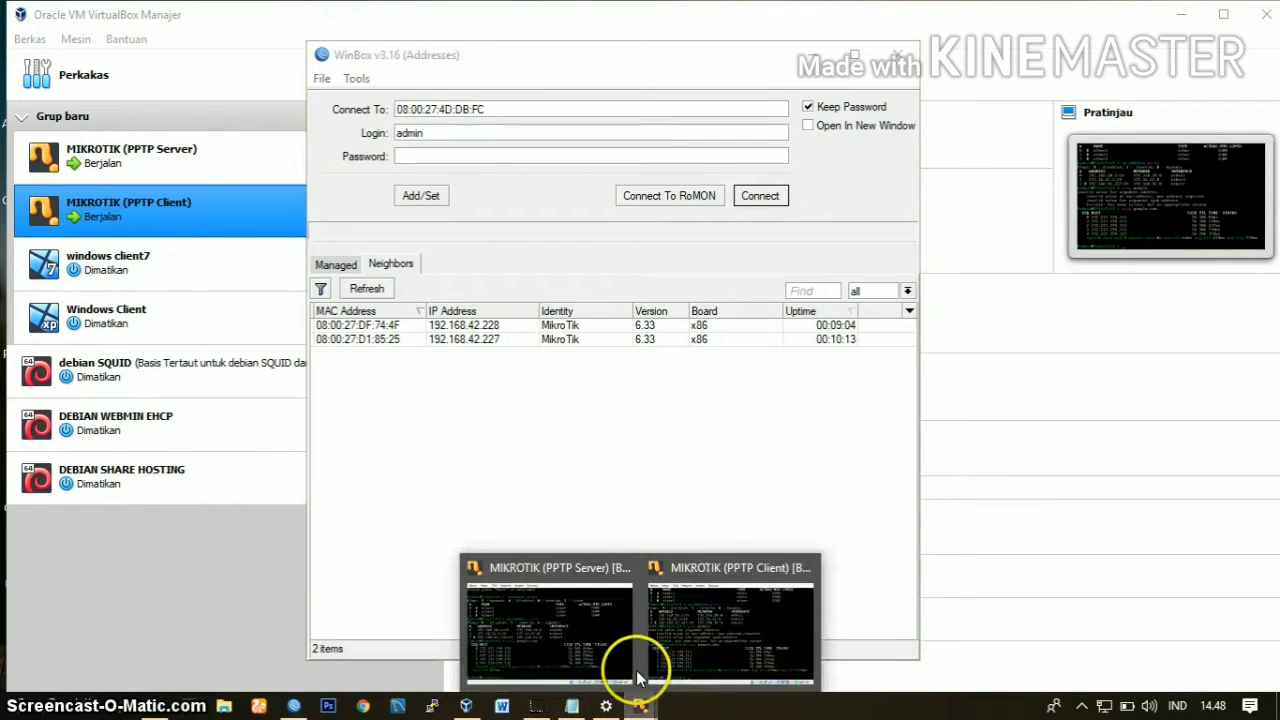
click(581, 635)
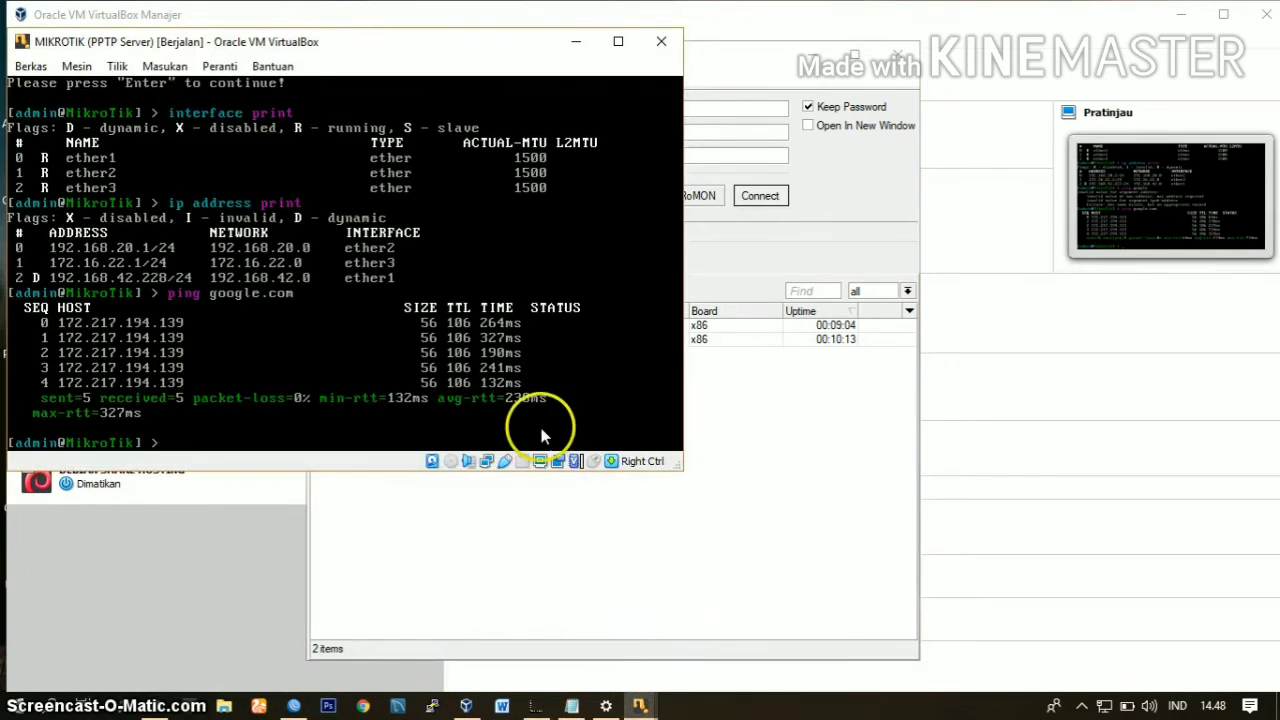
click(575, 42)
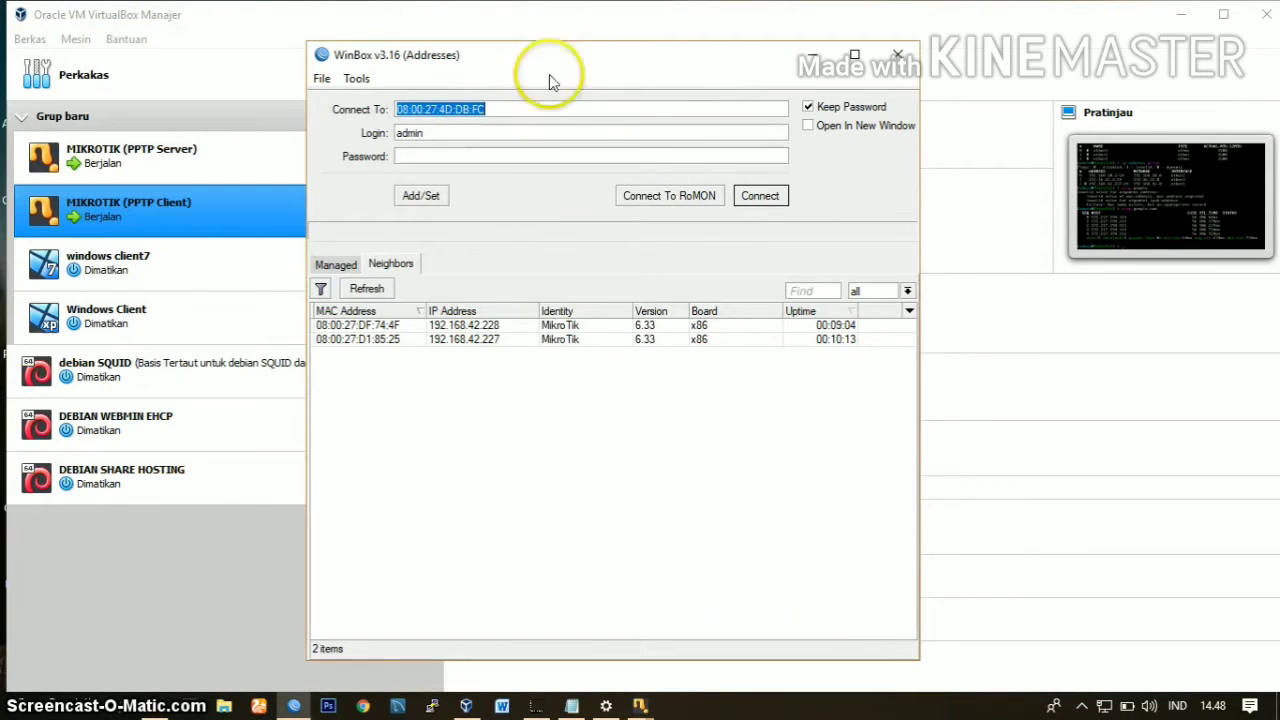
Step: Connect to the server router at 192.168.42.228 as admin and dismiss the RouterOS welcome message
click(502, 340)
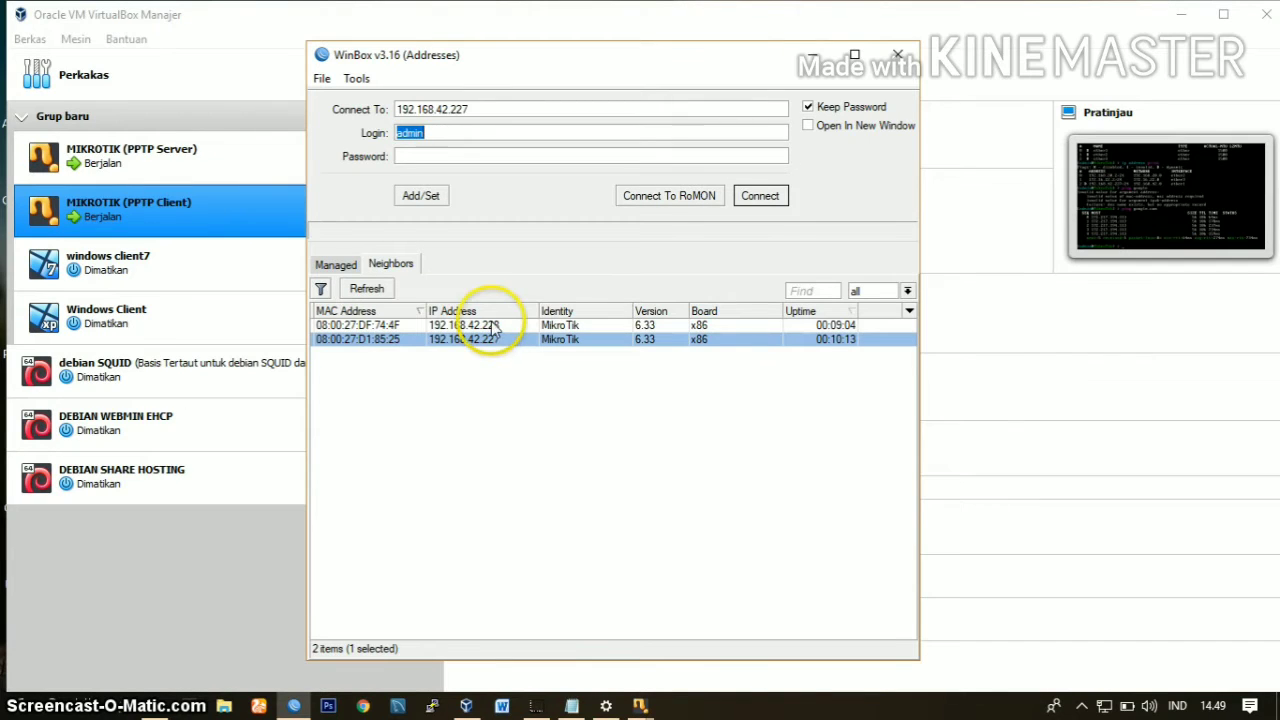
click(492, 325)
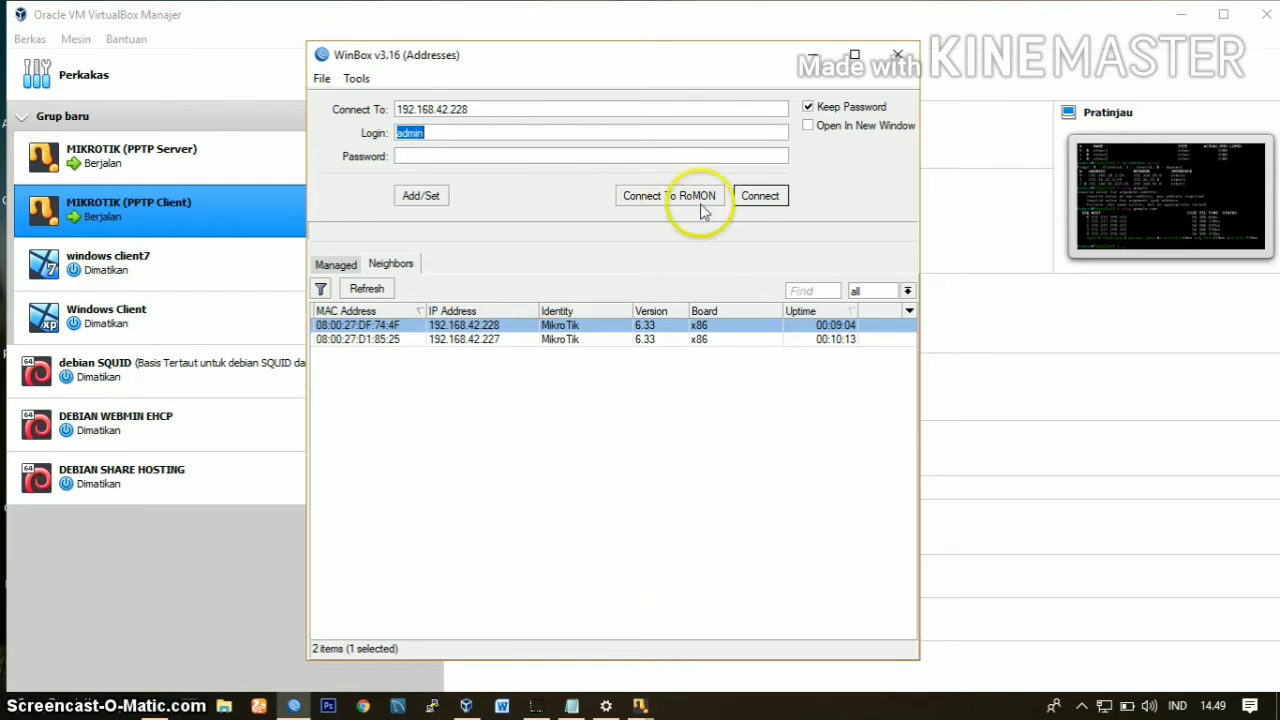
click(759, 195)
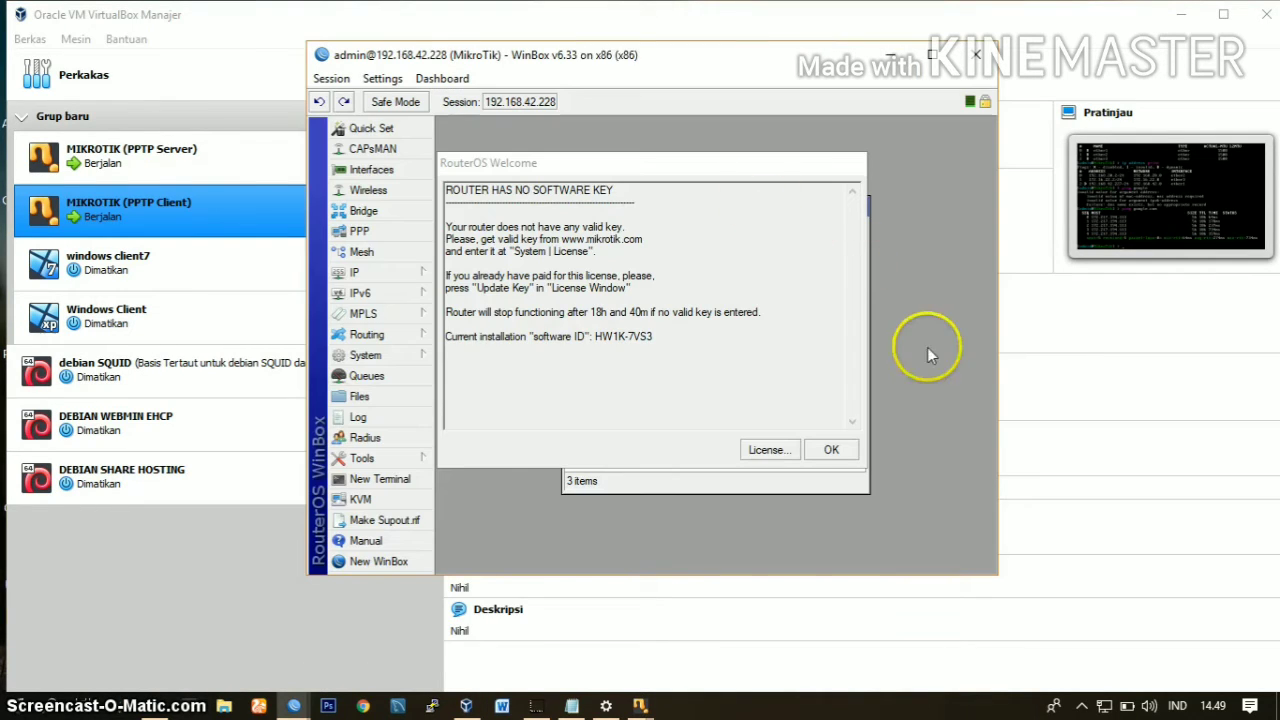
click(829, 449)
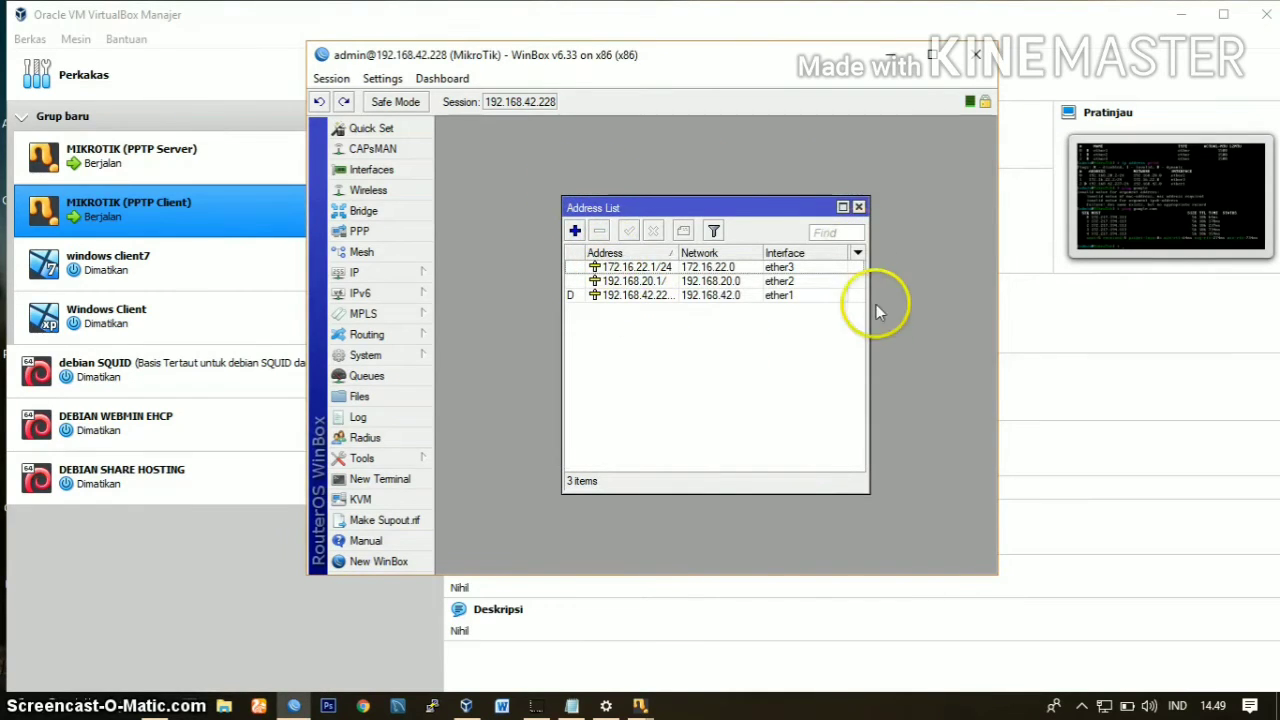
Step: Review the server router's IP address list for its three interfaces
click(408, 273)
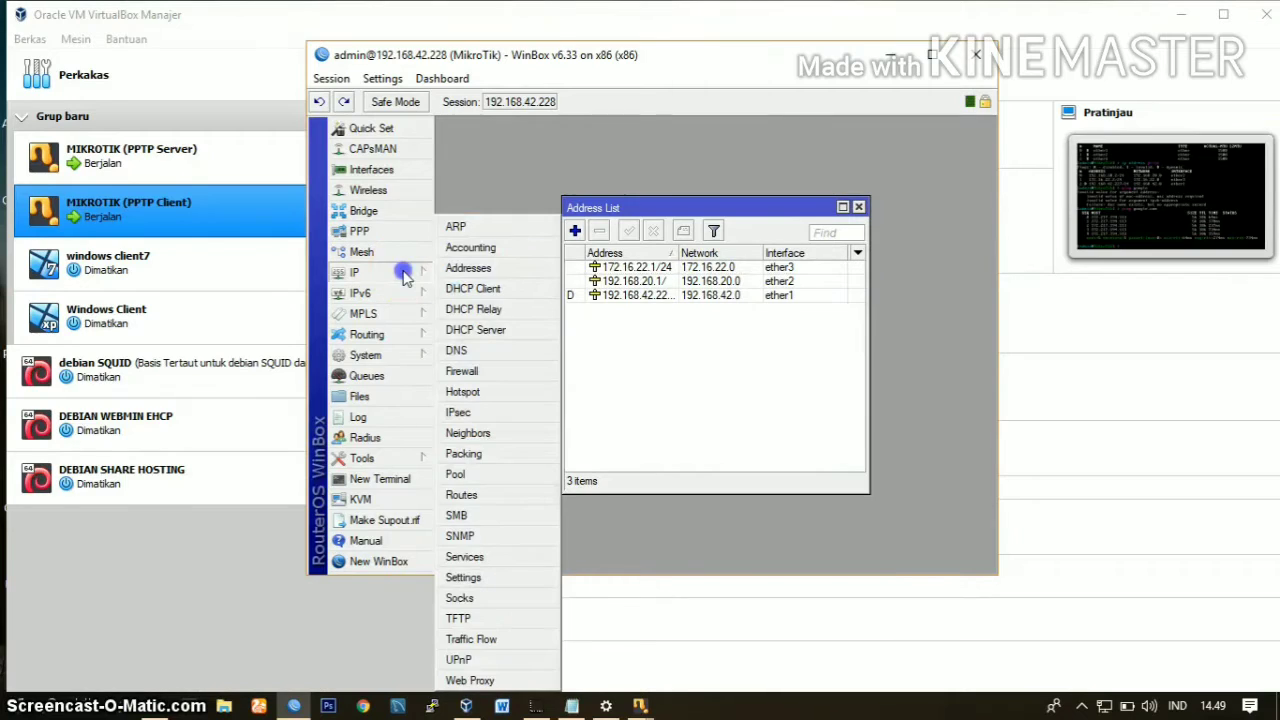
click(484, 268)
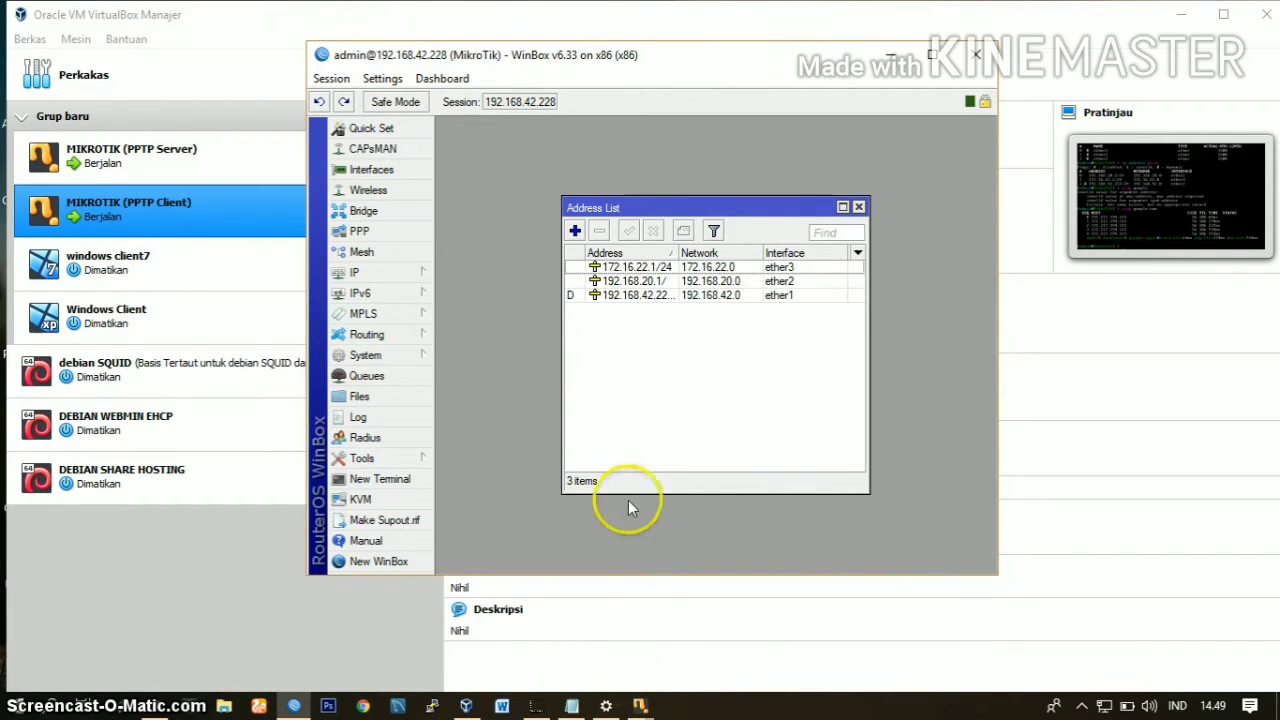
click(648, 268)
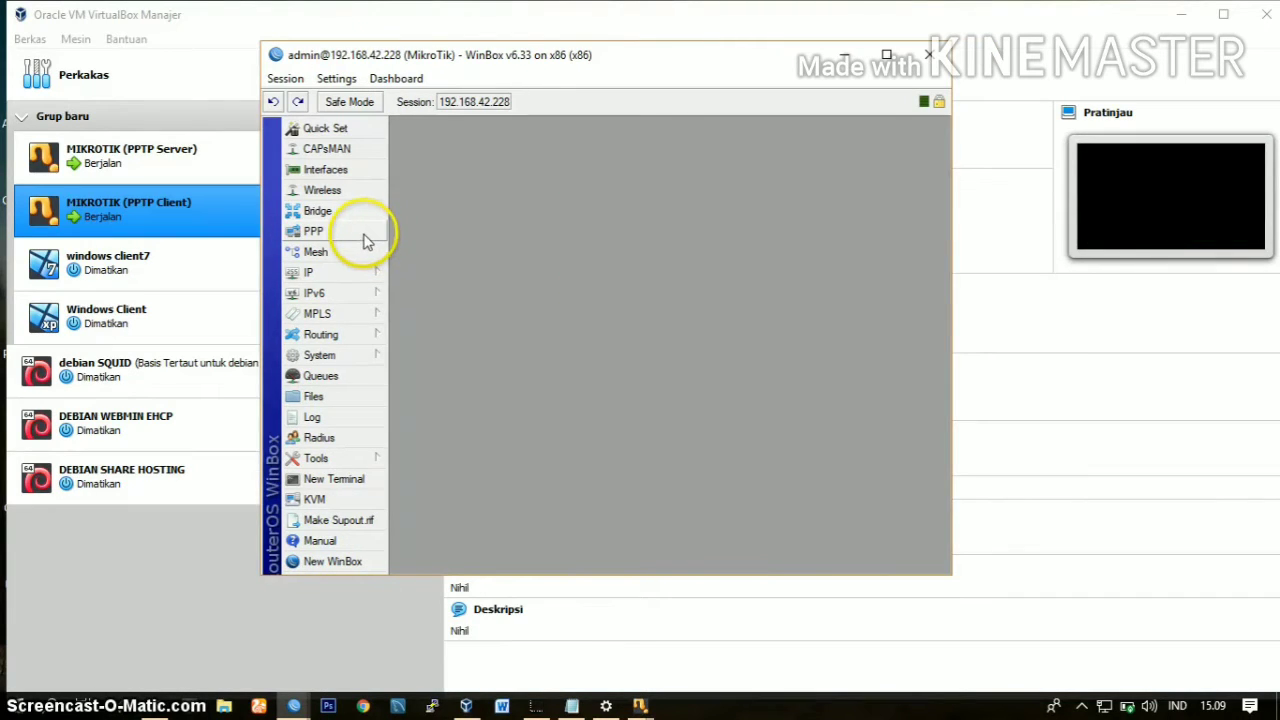
Step: Enable the router's PPTP server with the default-encryption profile and mschap1 and mschap2 authentication, and save the settings
click(362, 240)
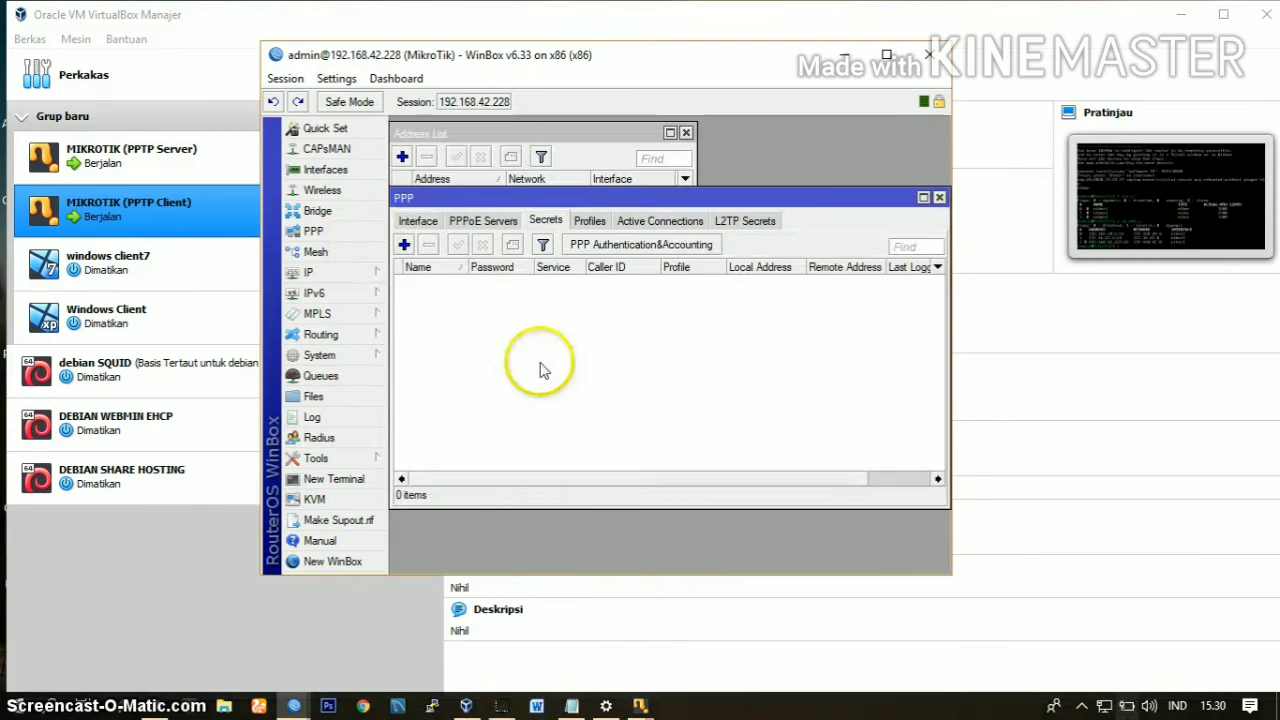
click(416, 221)
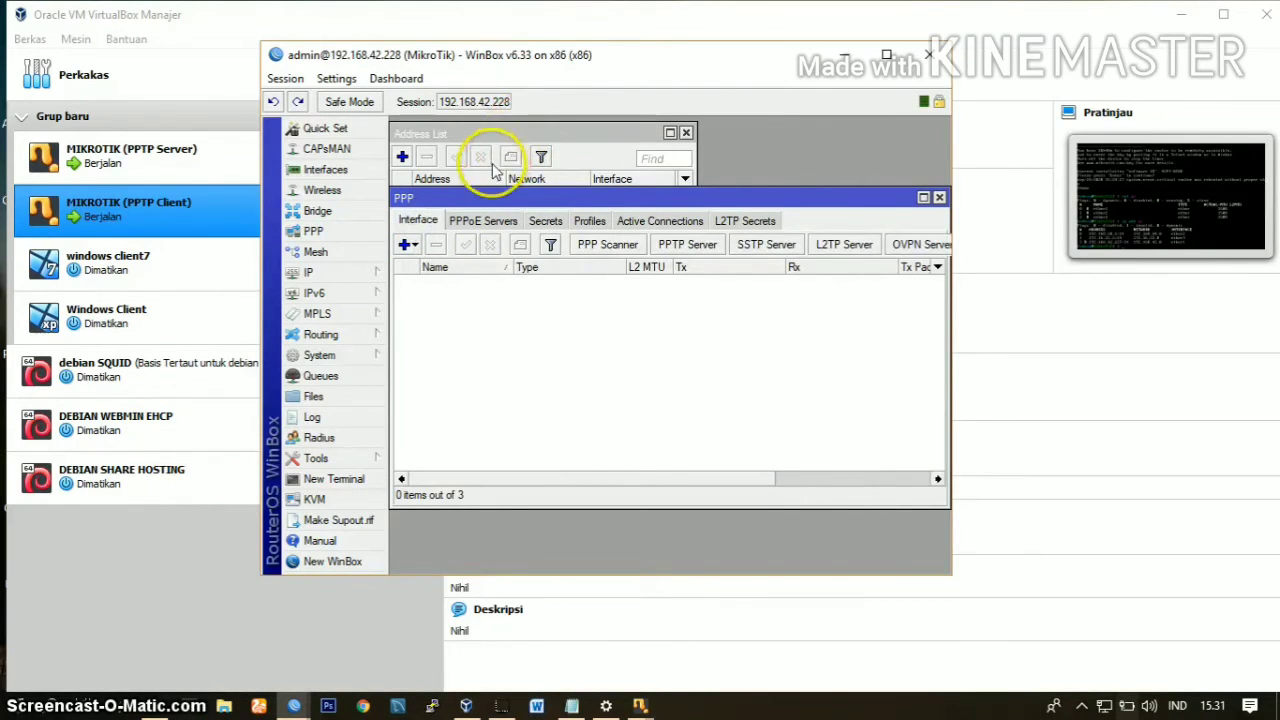
click(668, 248)
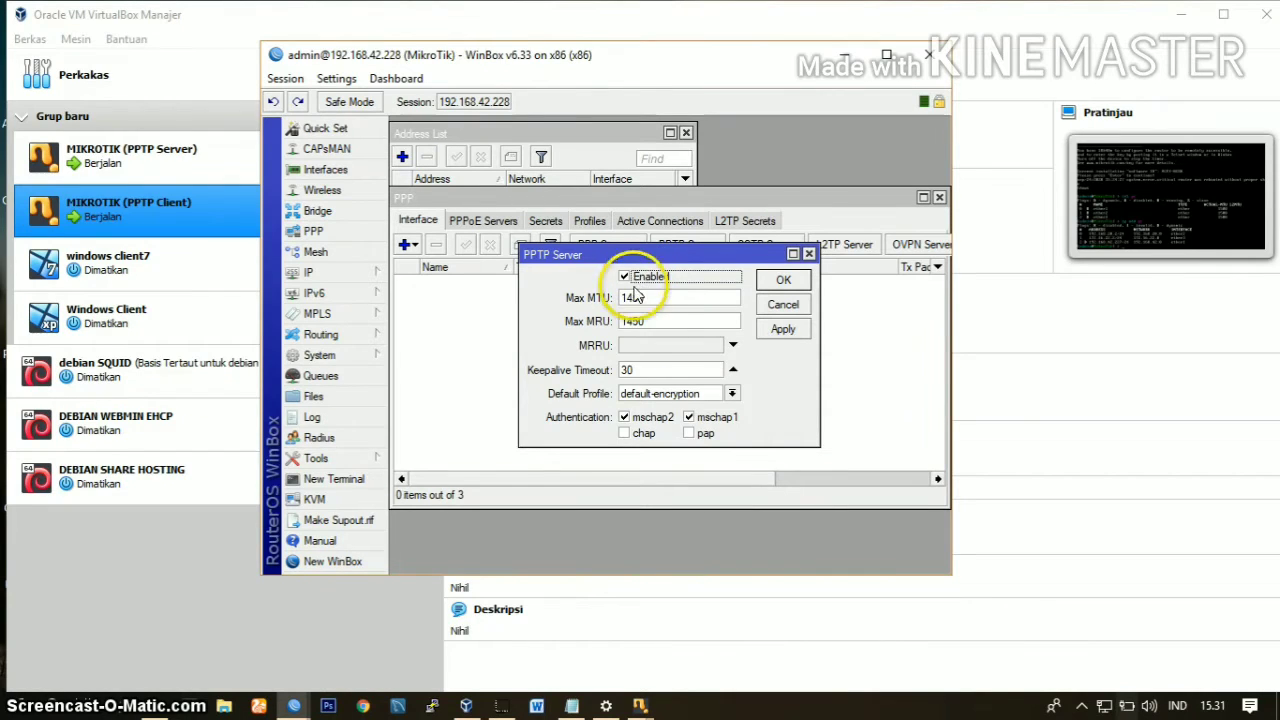
click(732, 394)
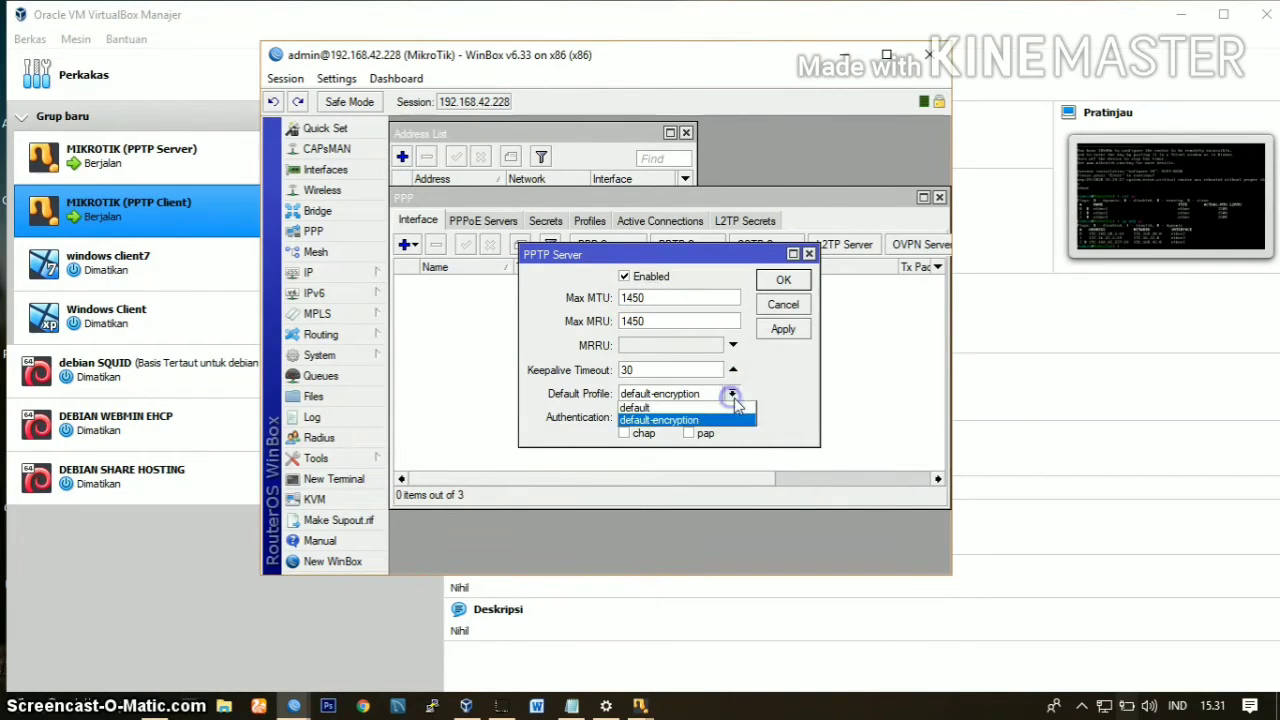
click(786, 393)
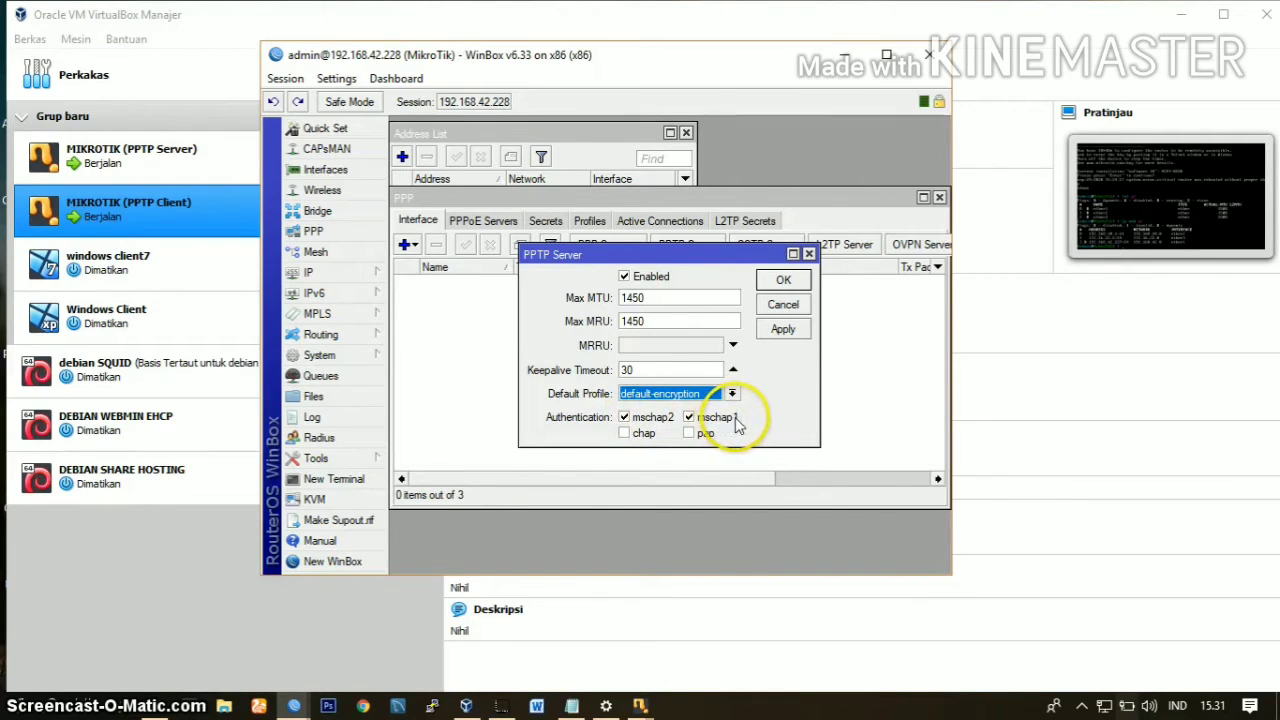
click(784, 330)
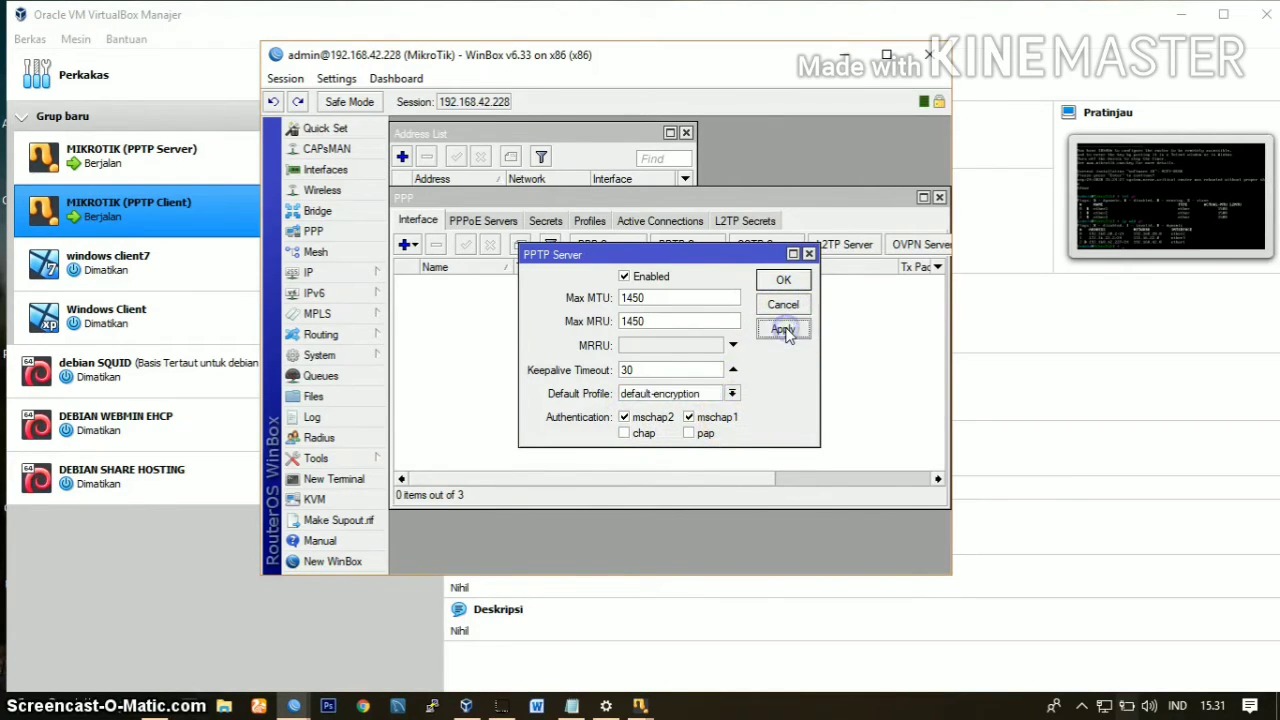
click(784, 281)
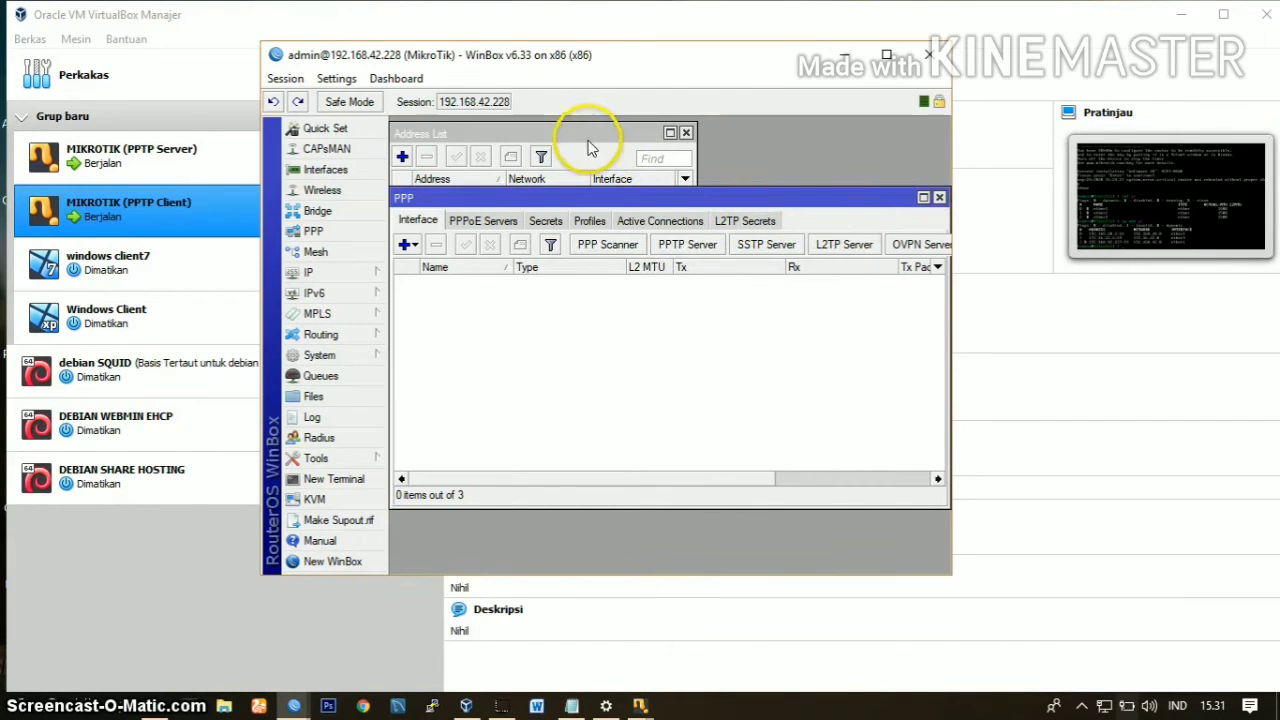
Step: Create a new PPP secret named pptp and enter its password
click(548, 221)
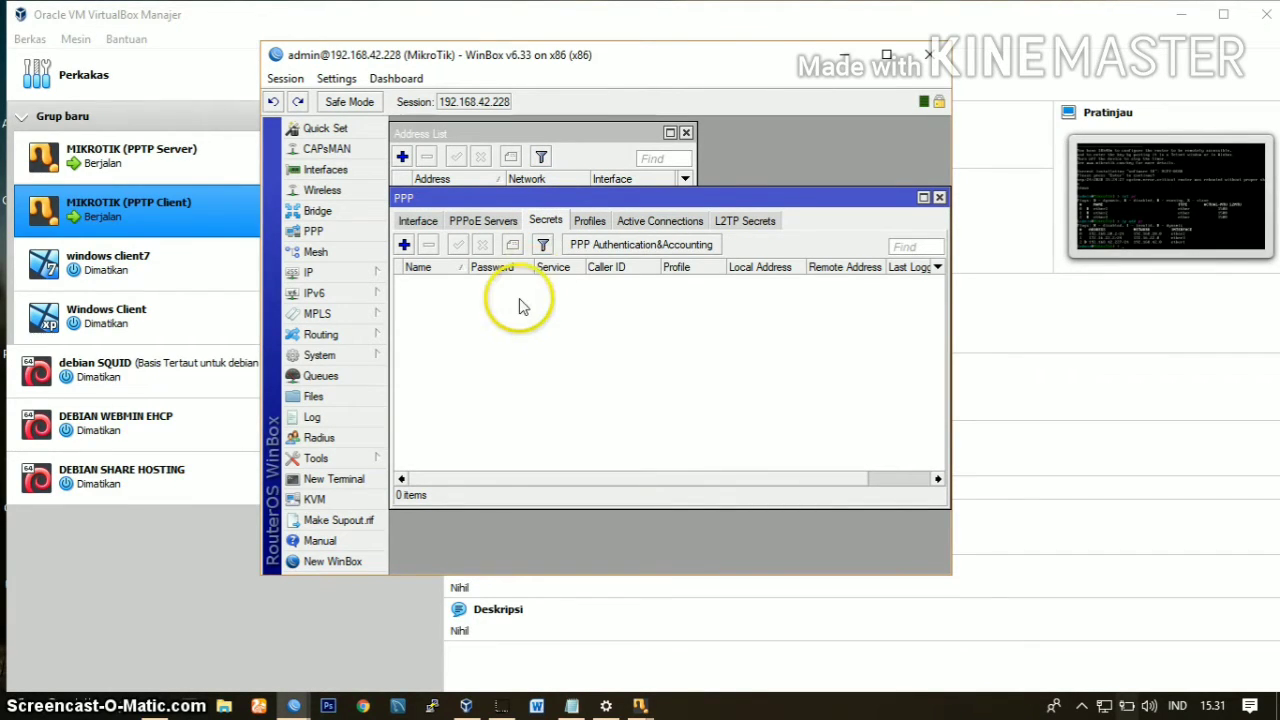
click(404, 245)
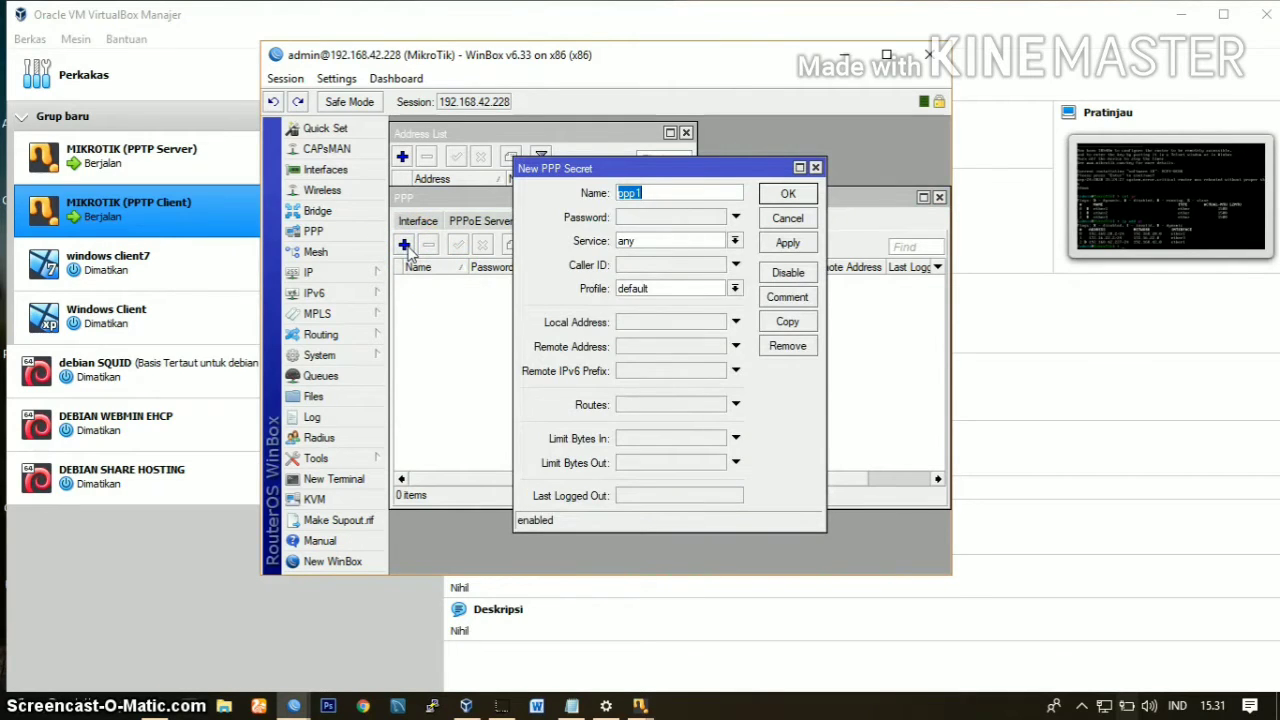
click(676, 193)
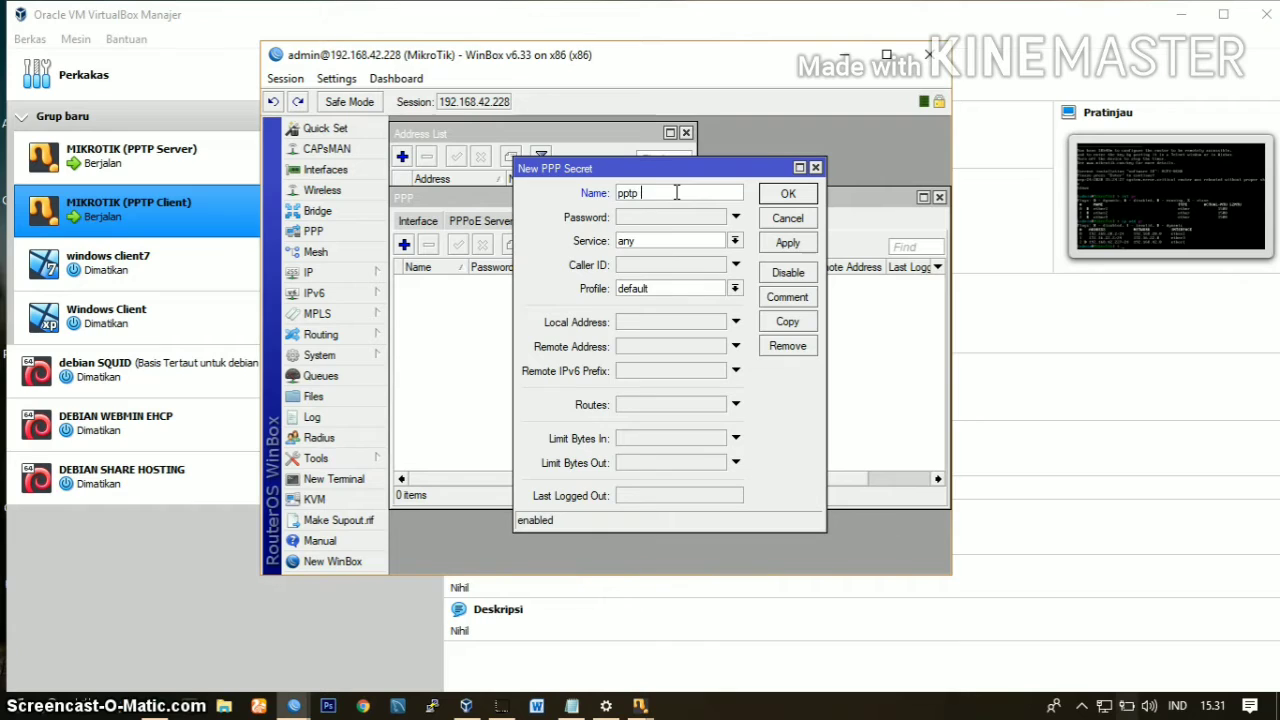
click(737, 217)
text(****)
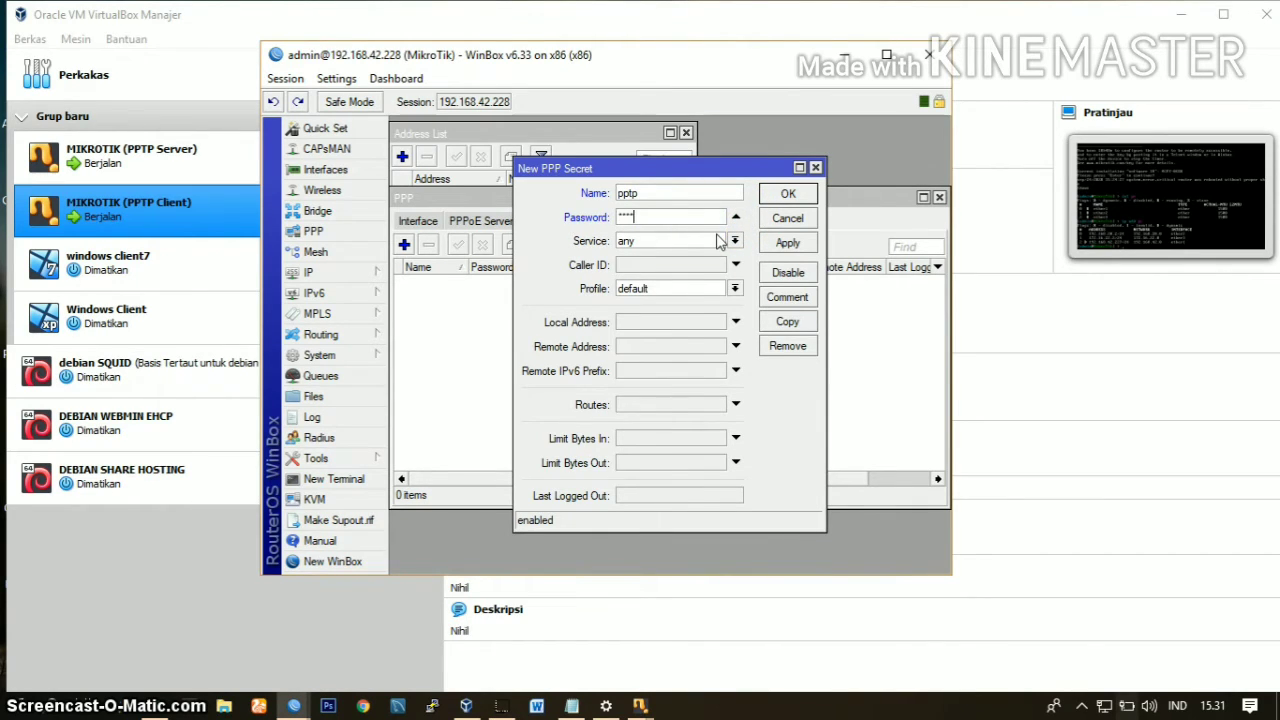
text(*)
Step: Set the new secret's service to pptp and its profile to default-encryption
click(736, 242)
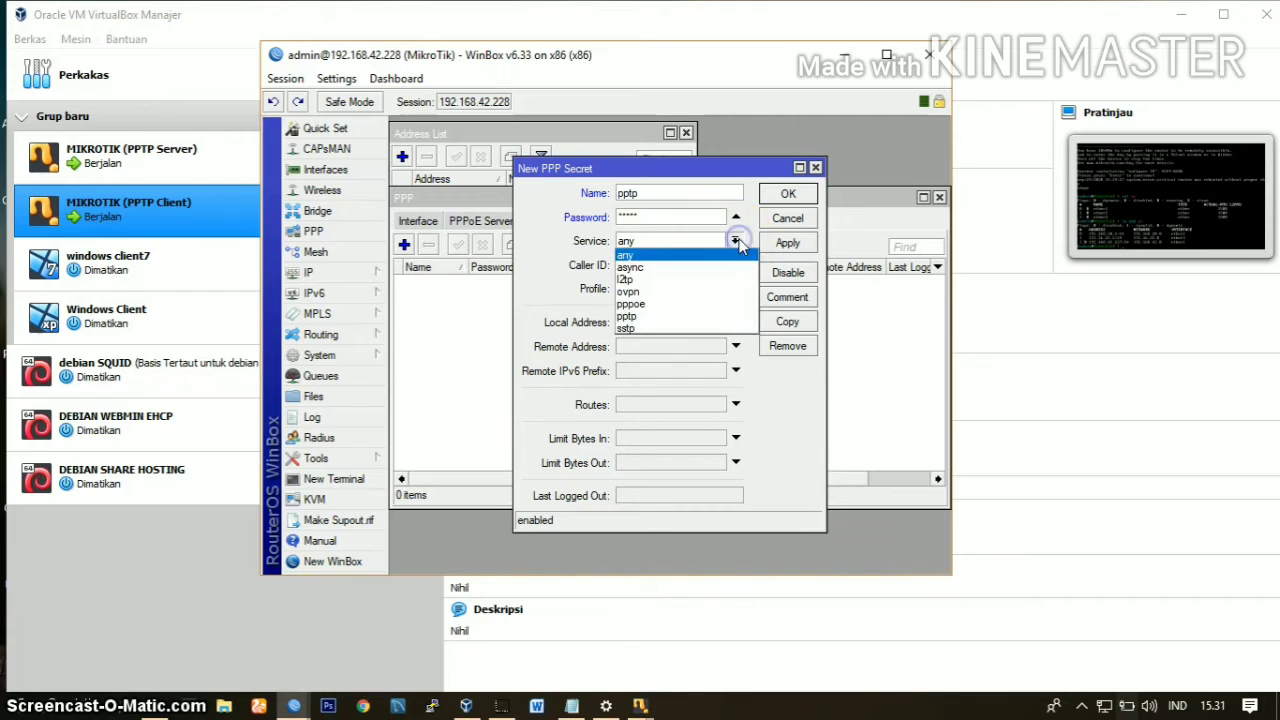
click(698, 316)
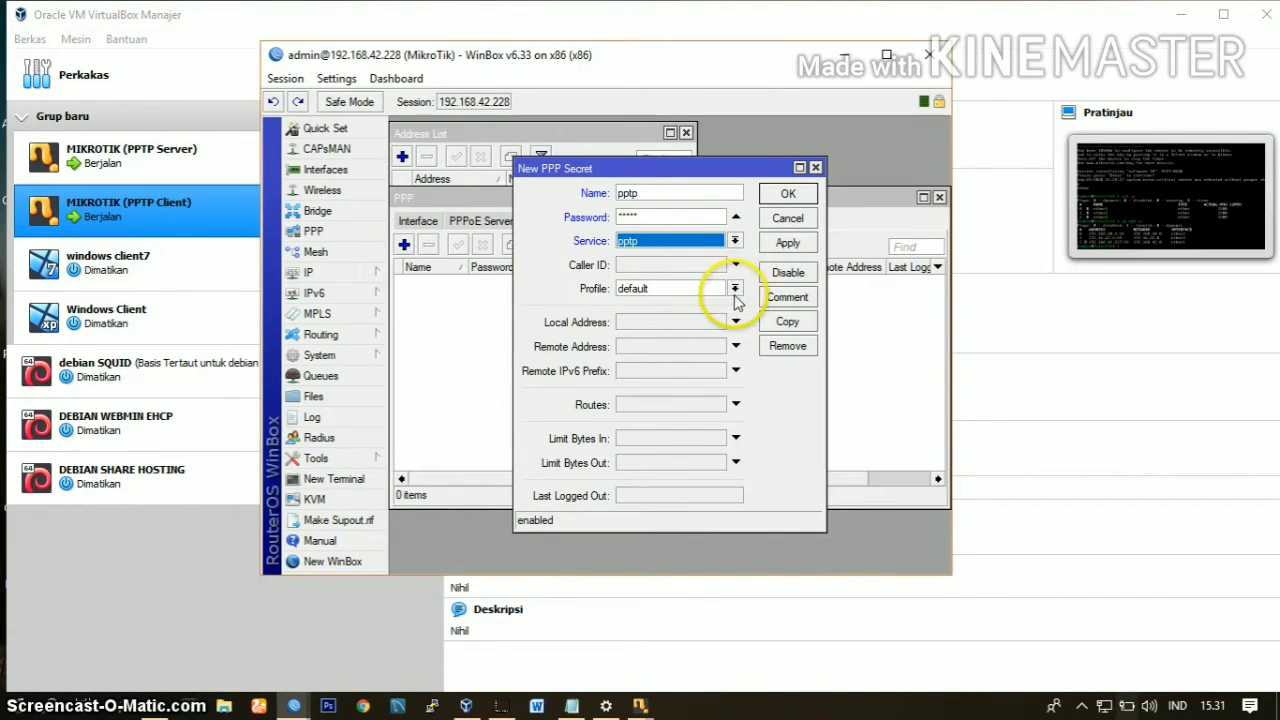
click(736, 292)
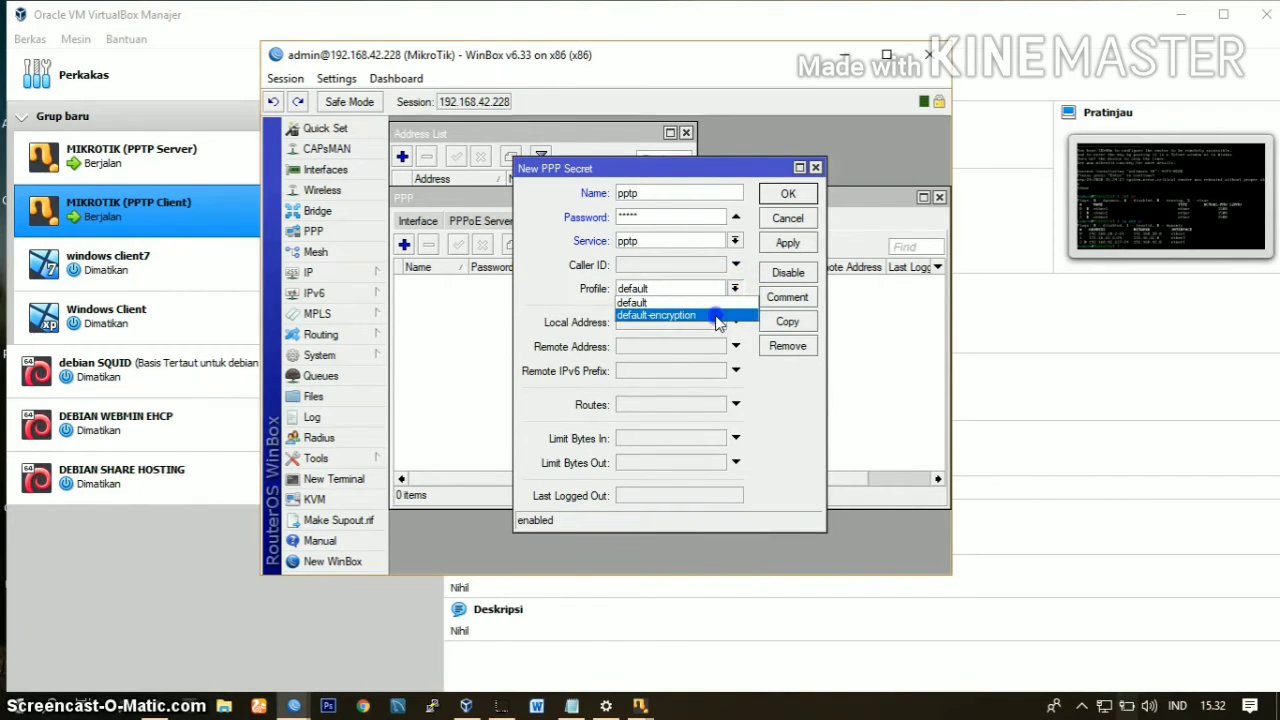
click(714, 316)
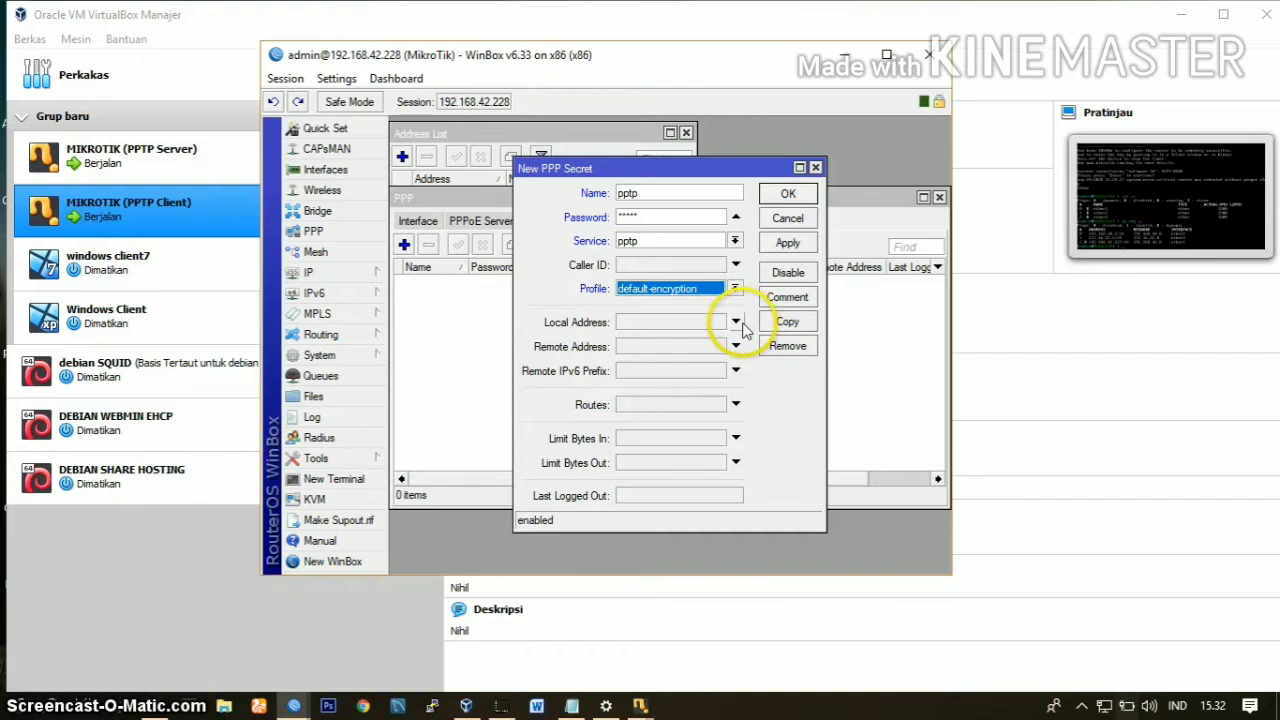
Step: Check the server router's ether1 address and set the secret's local address to 192.168.42.228
click(736, 321)
click(714, 325)
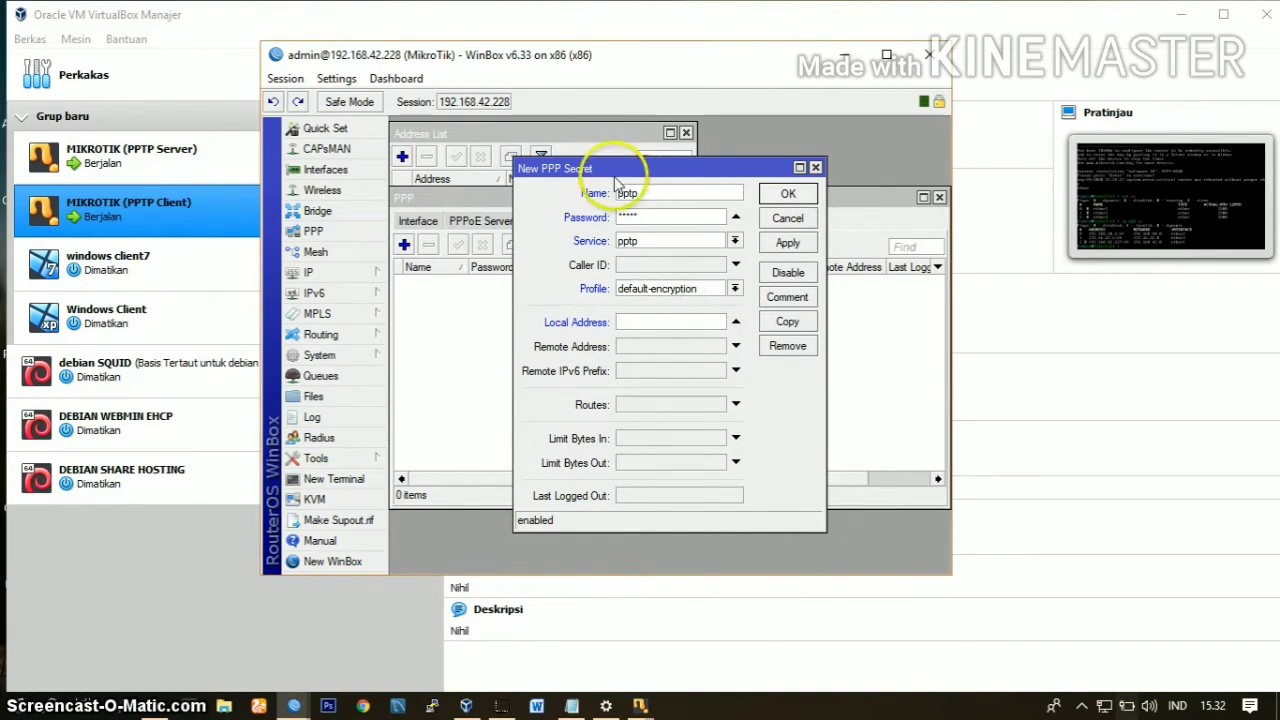
click(543, 137)
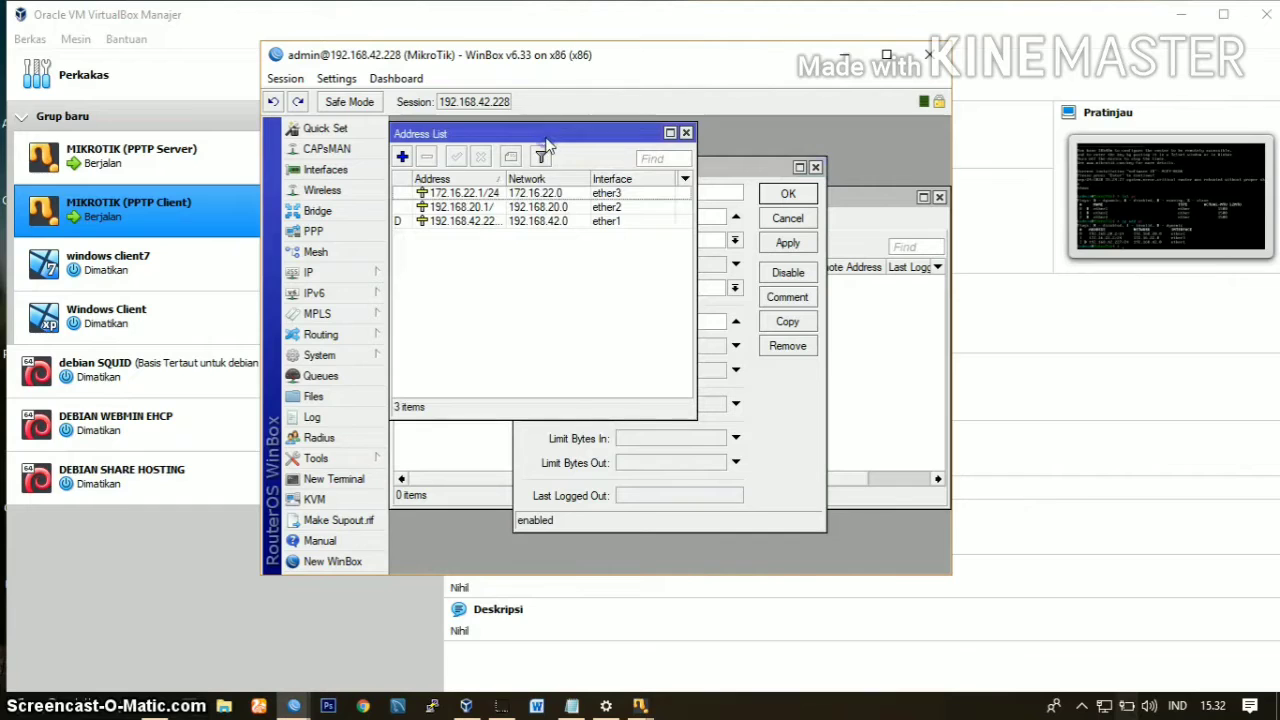
double_click(476, 222)
click(760, 176)
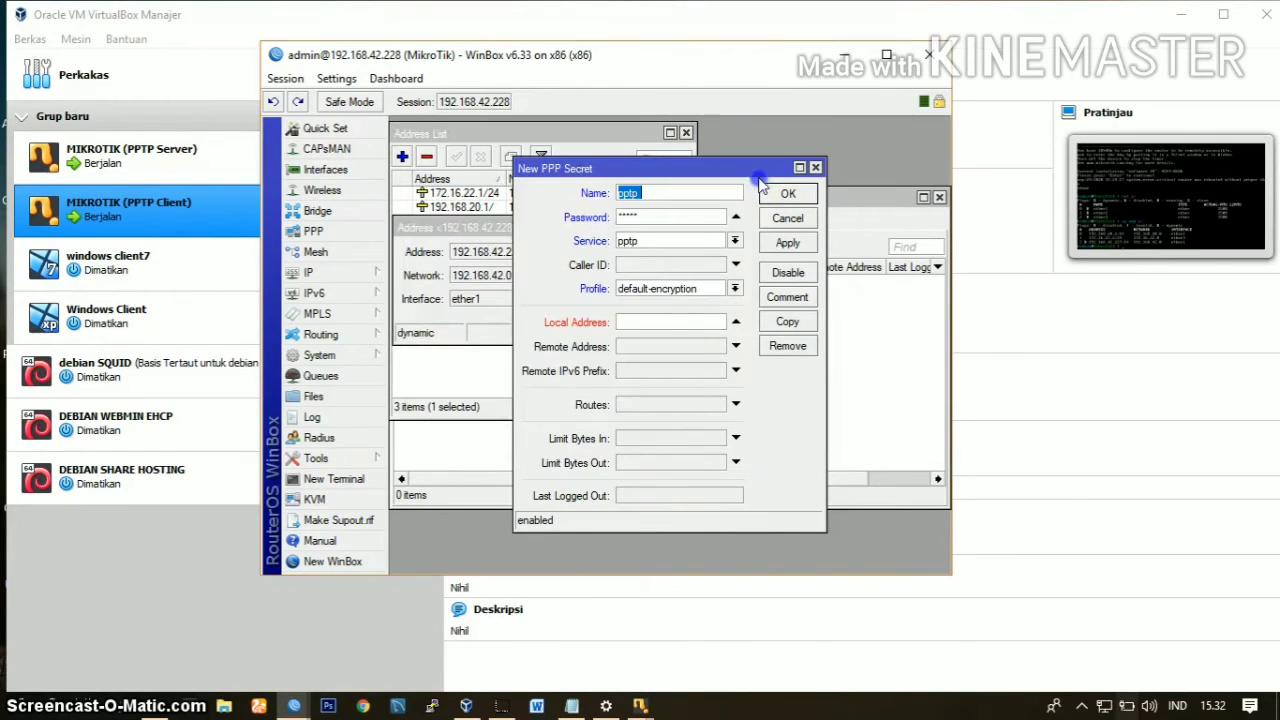
drag(748, 178, 860, 169)
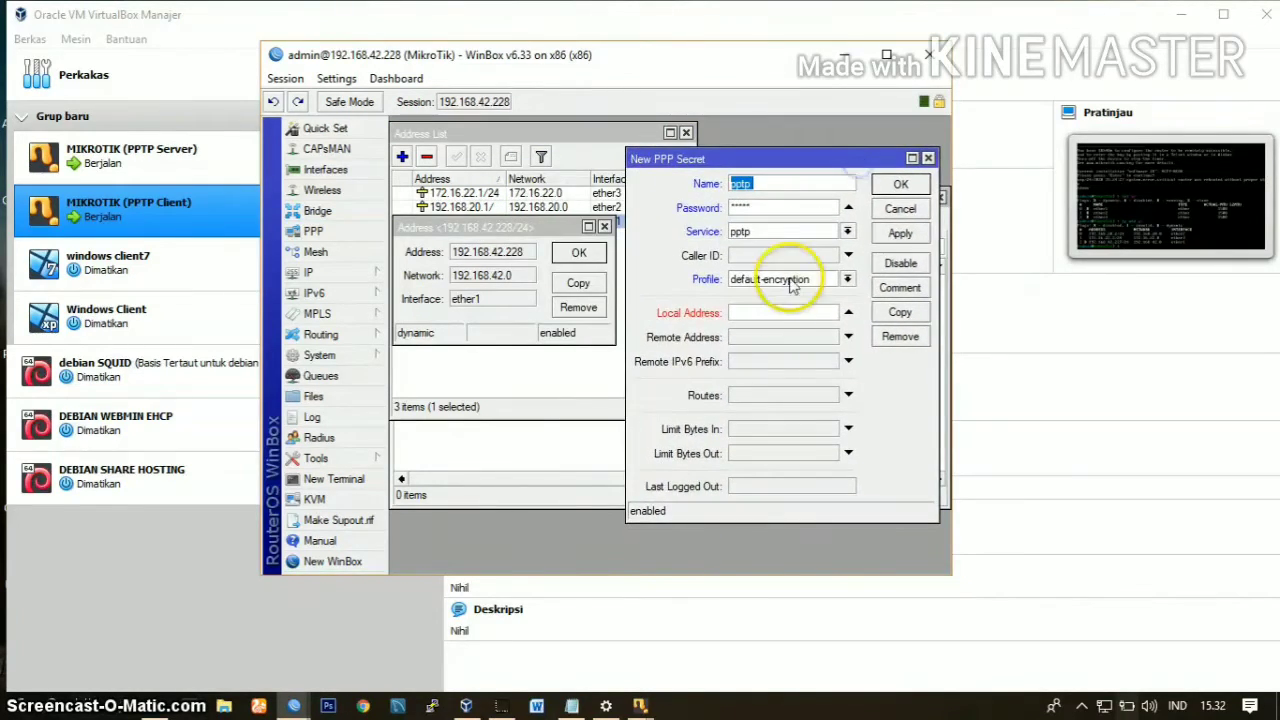
click(771, 313)
text(192.168.42.228)
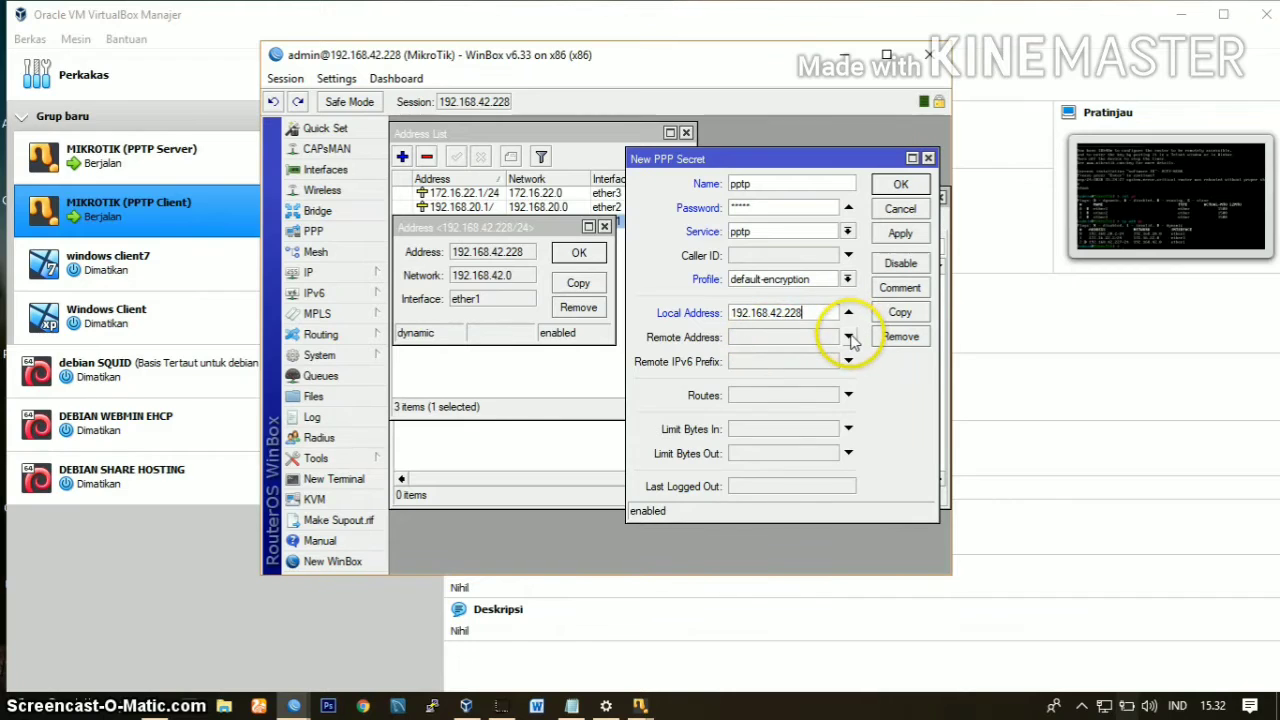
Step: Enable the secret's remote address, then connect to the client router at 192.168.42.227 as admin and dismiss the RouterOS welcome message
click(849, 337)
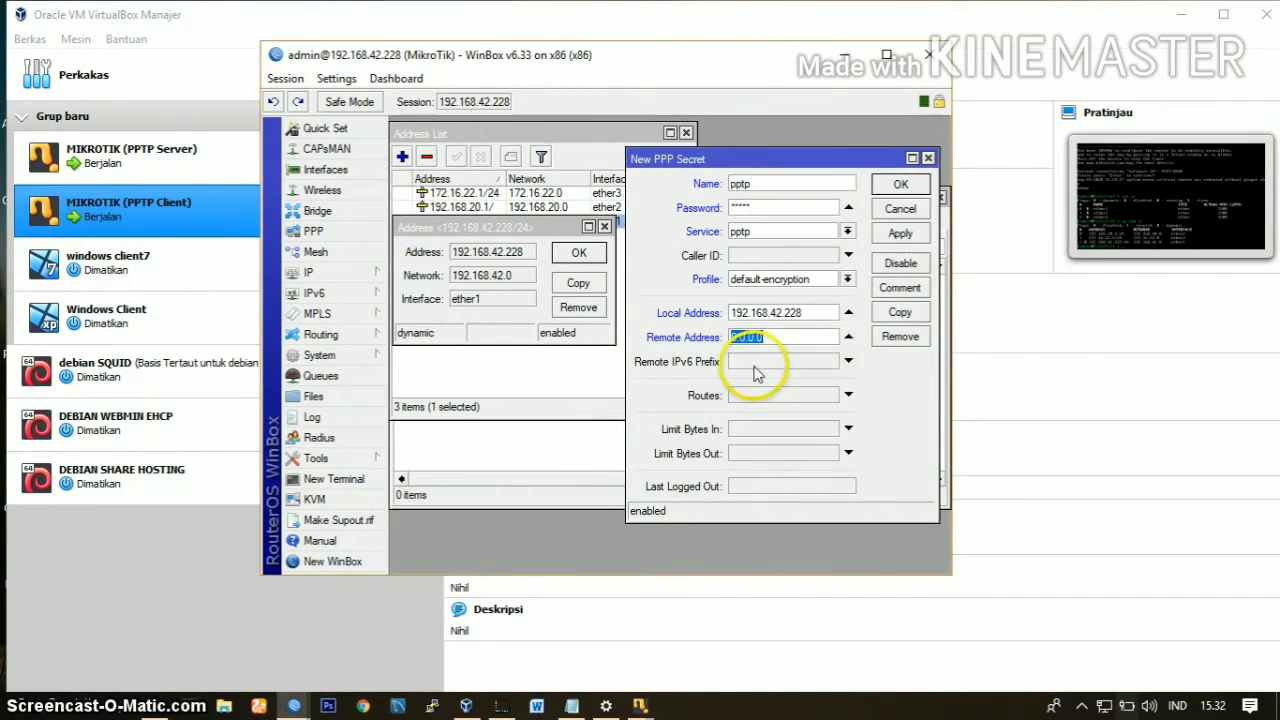
mouse_move(295, 707)
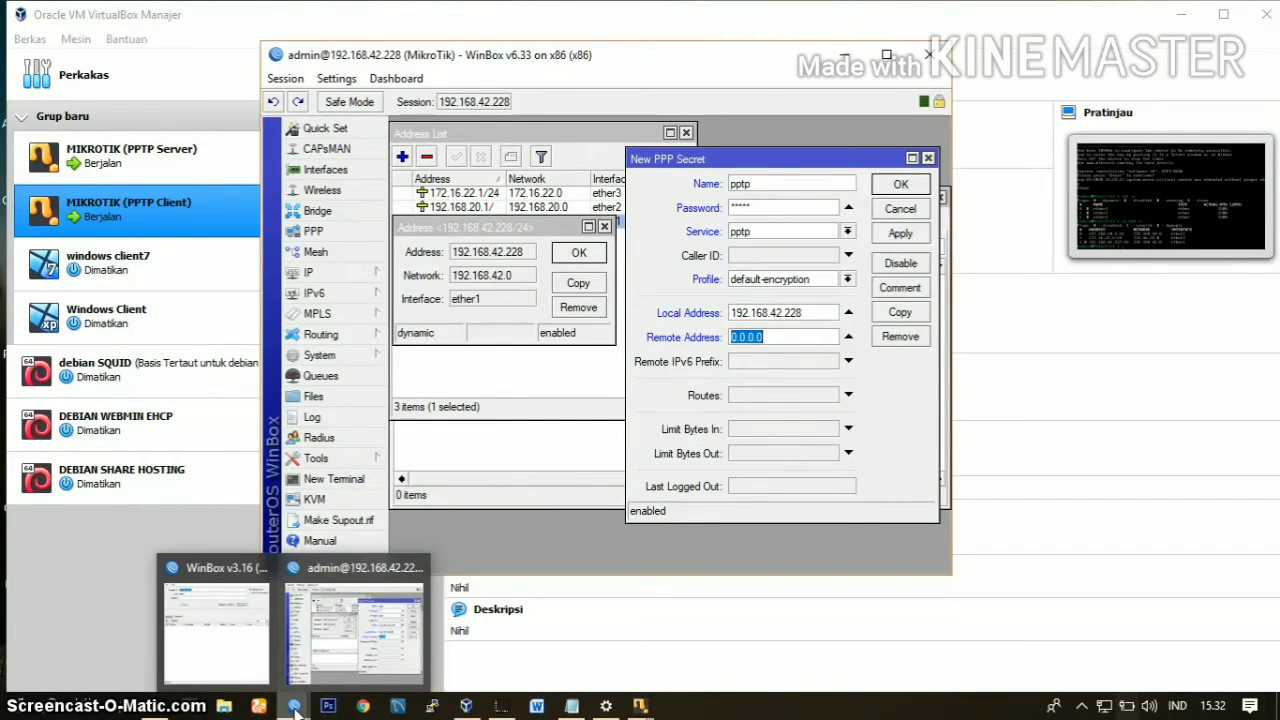
click(237, 655)
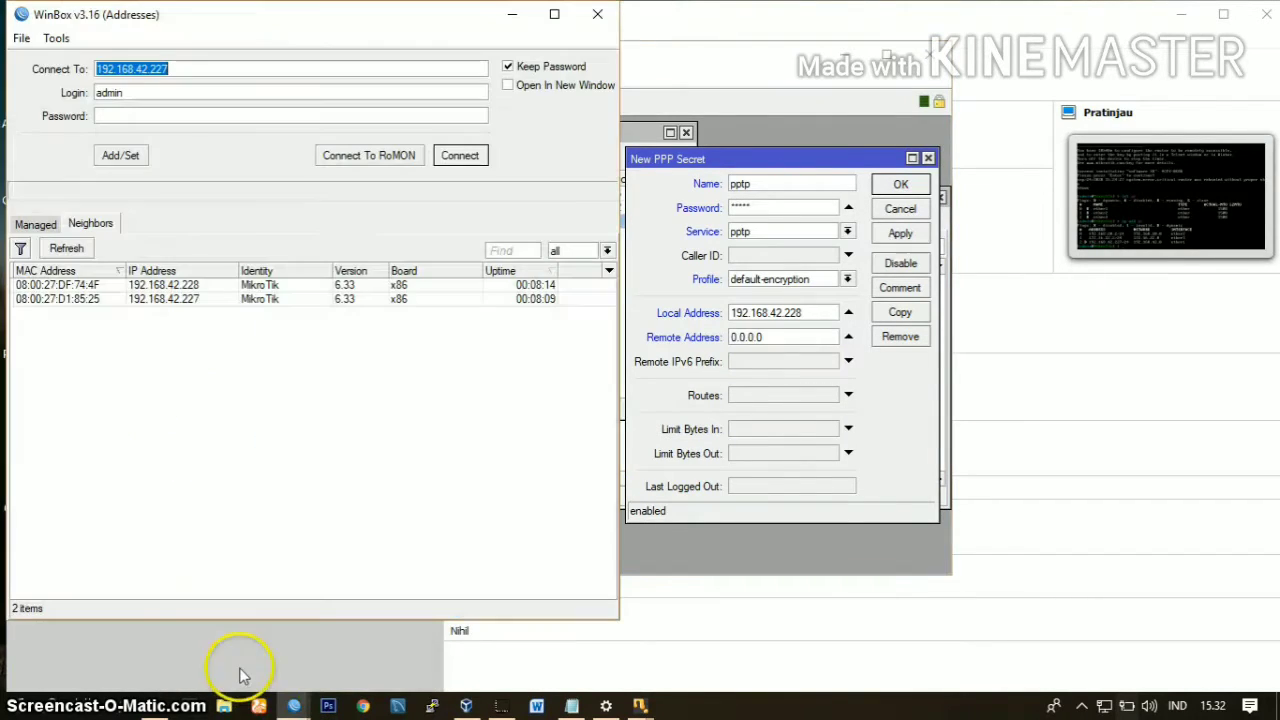
click(176, 298)
click(458, 157)
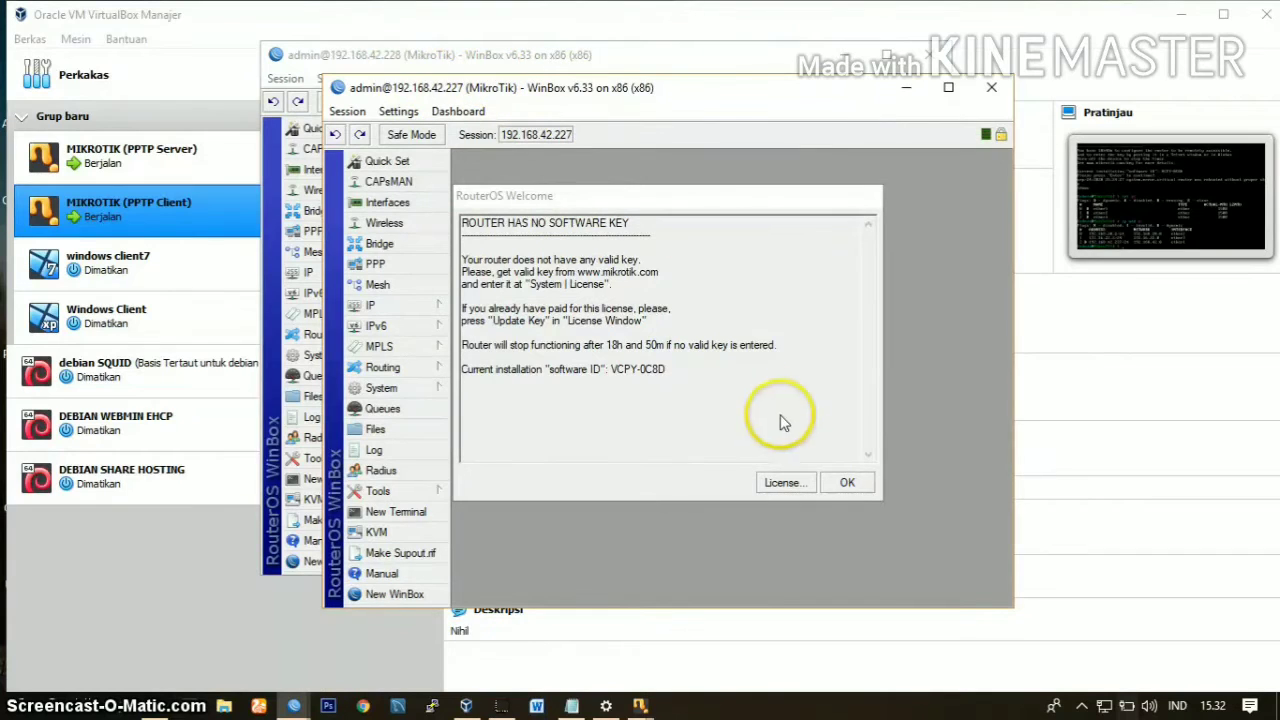
click(847, 482)
Step: Check the ether1 address in the client router's IP address list
drag(623, 85, 386, 70)
click(143, 281)
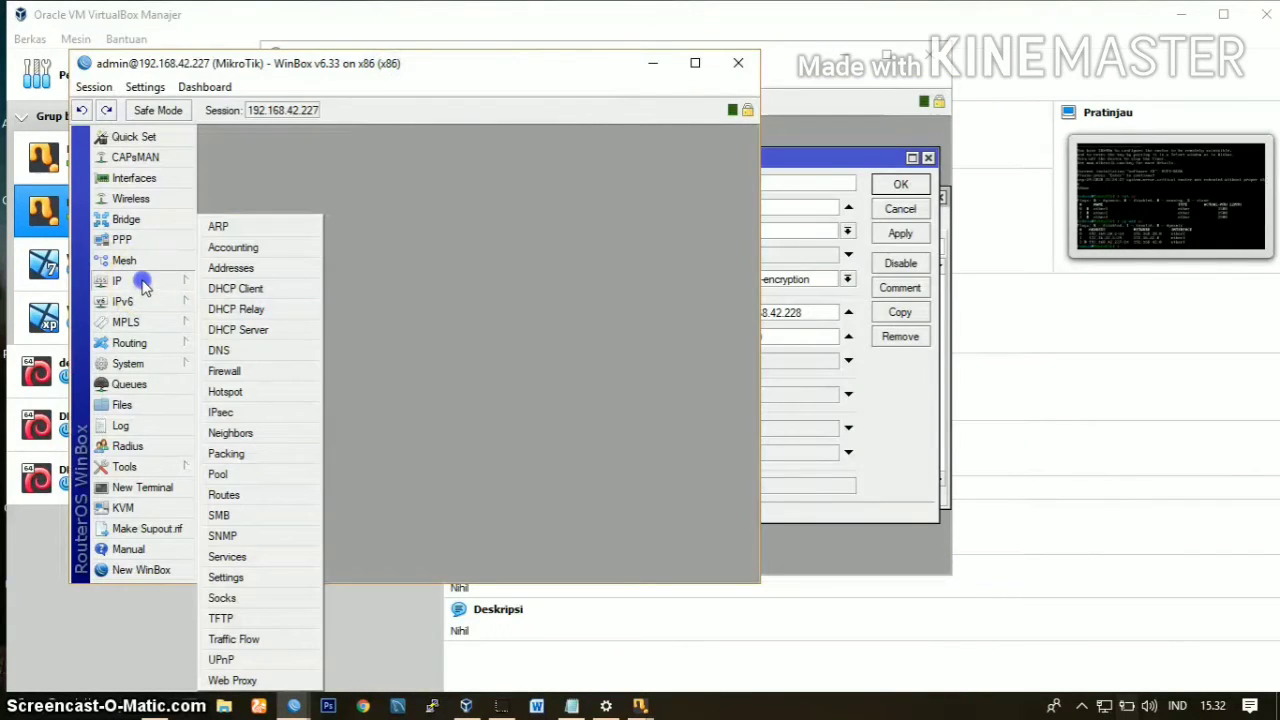
click(232, 270)
double_click(400, 303)
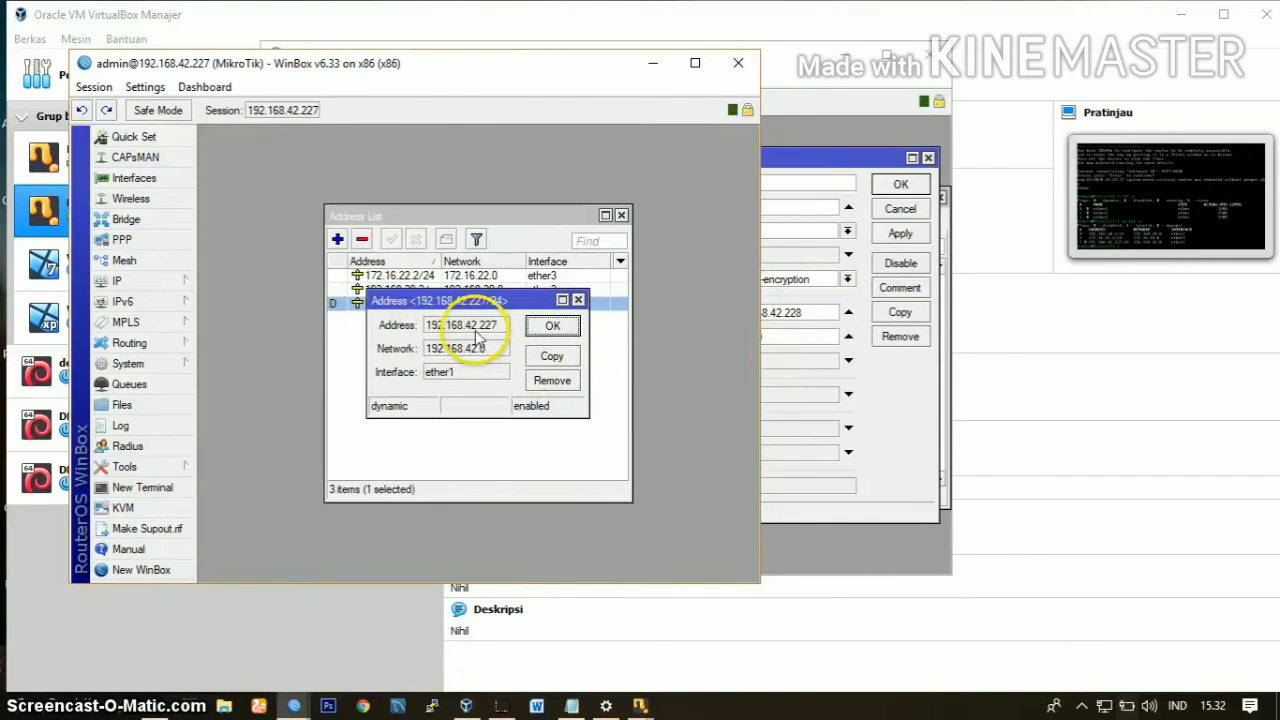
Step: Set the pptp secret's remote address to 192.168.42.227 on the server router and save the secret
click(800, 314)
click(782, 338)
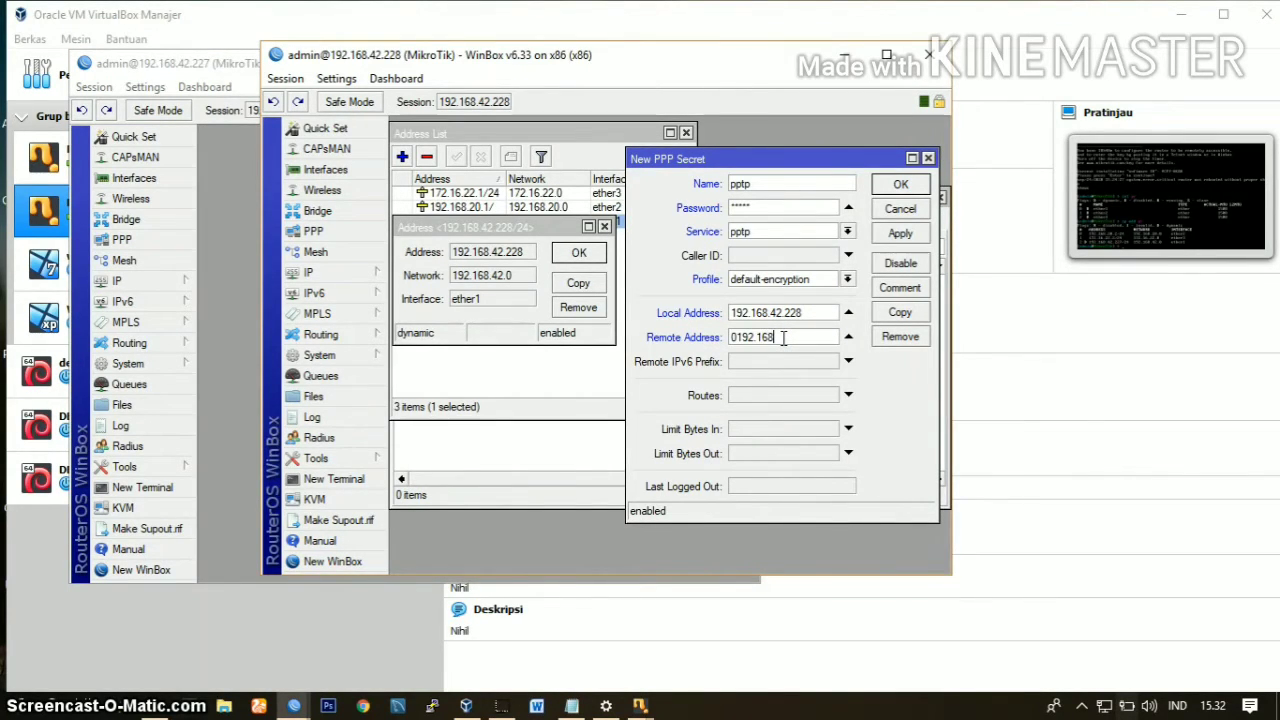
double_click(783, 338)
text(192.168.42.227)
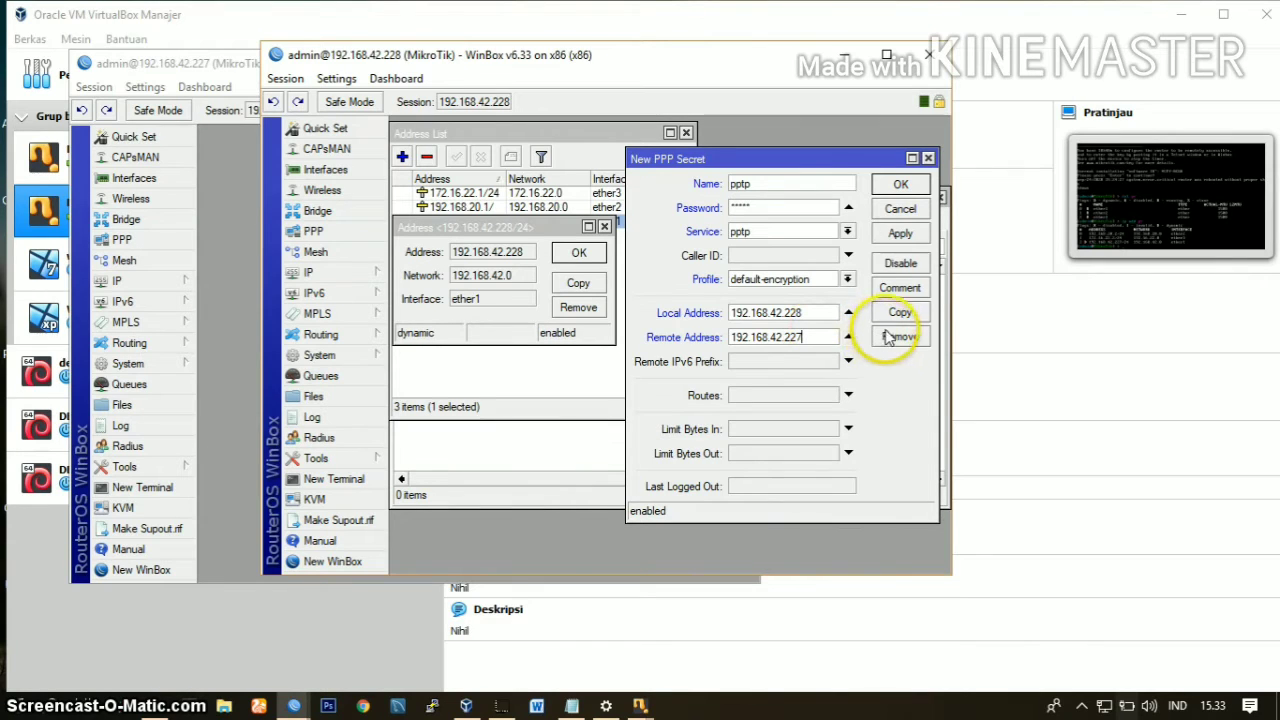
click(899, 237)
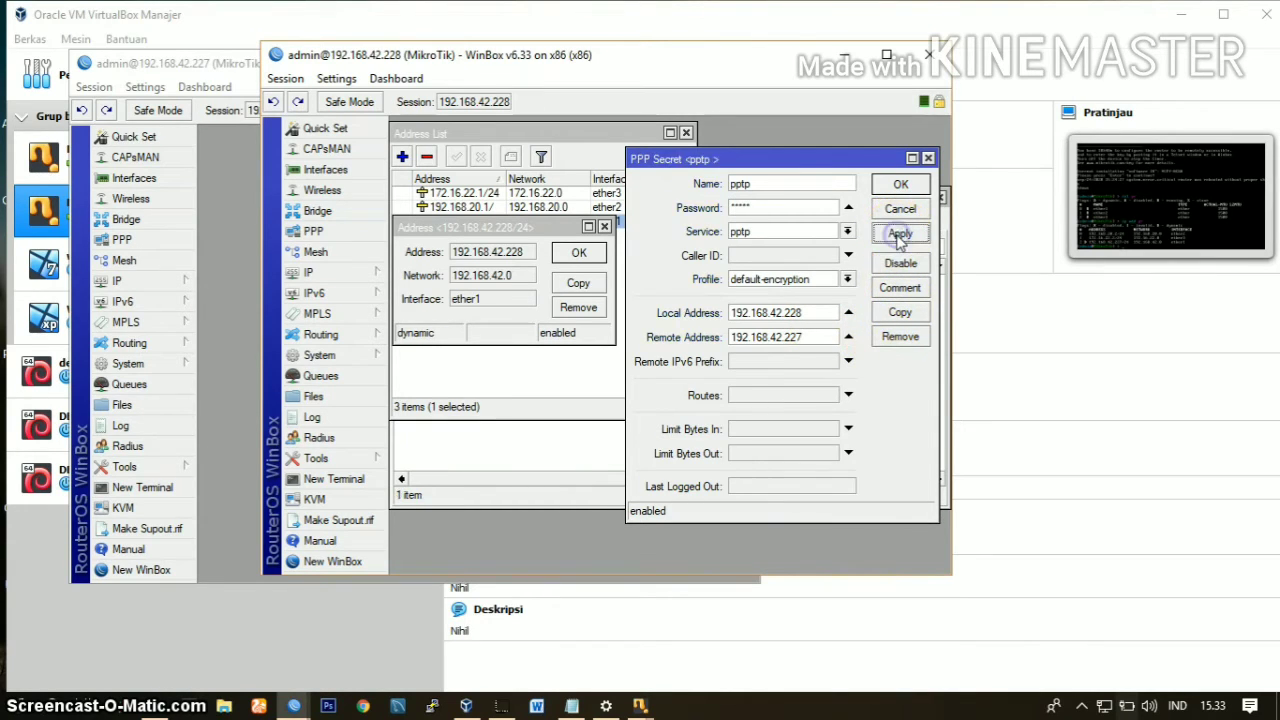
click(901, 186)
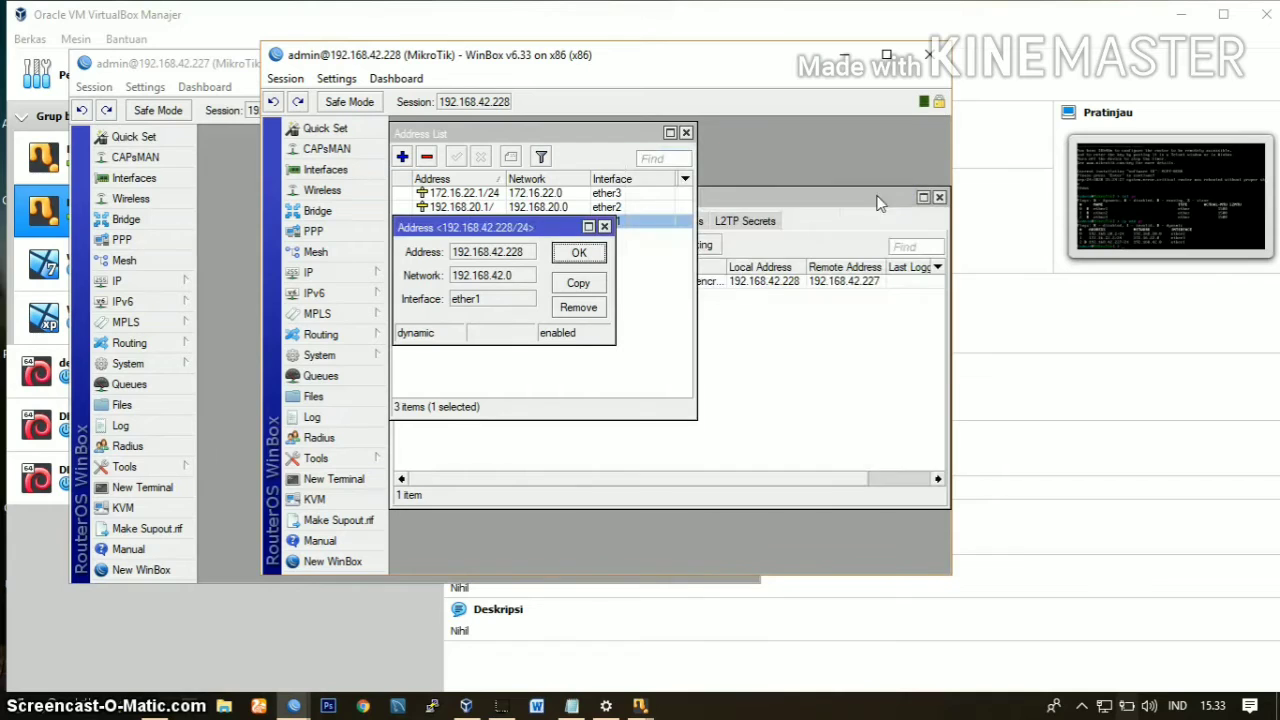
click(729, 309)
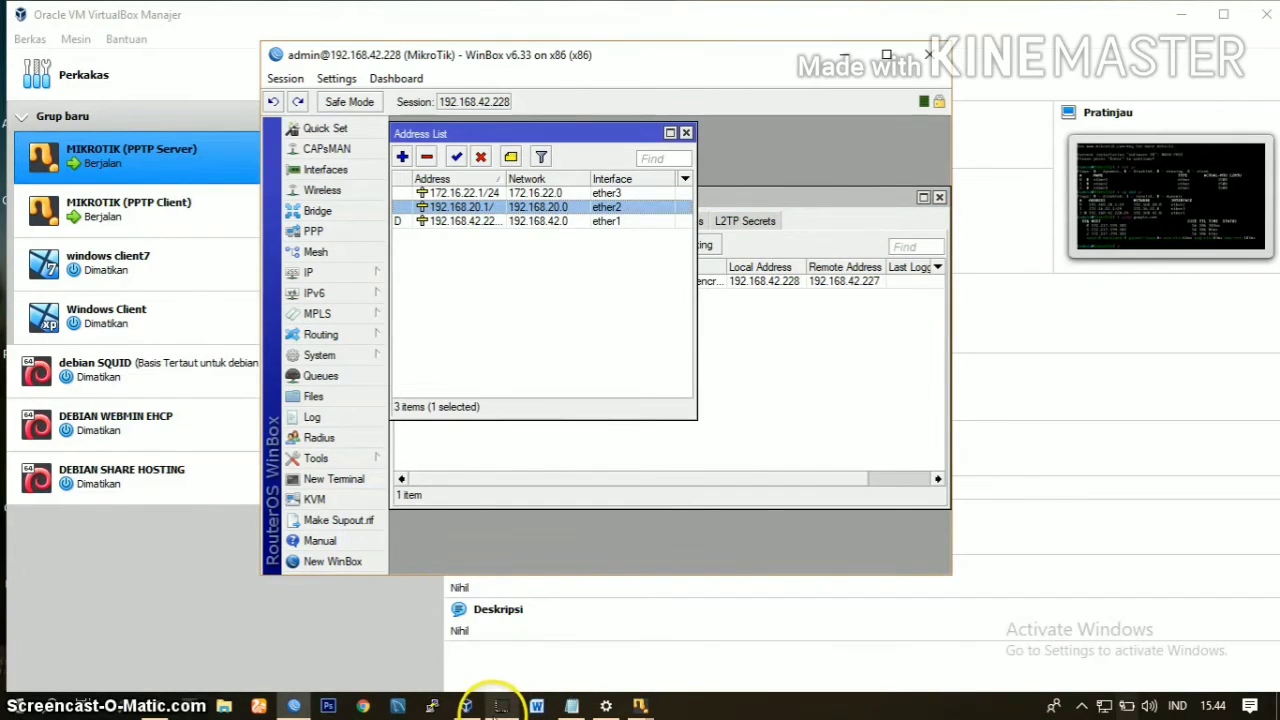
Step: Start another WinBox instance and connect to the client router at 192.168.42.227 as admin, dismissing the welcome message
right_click(295, 708)
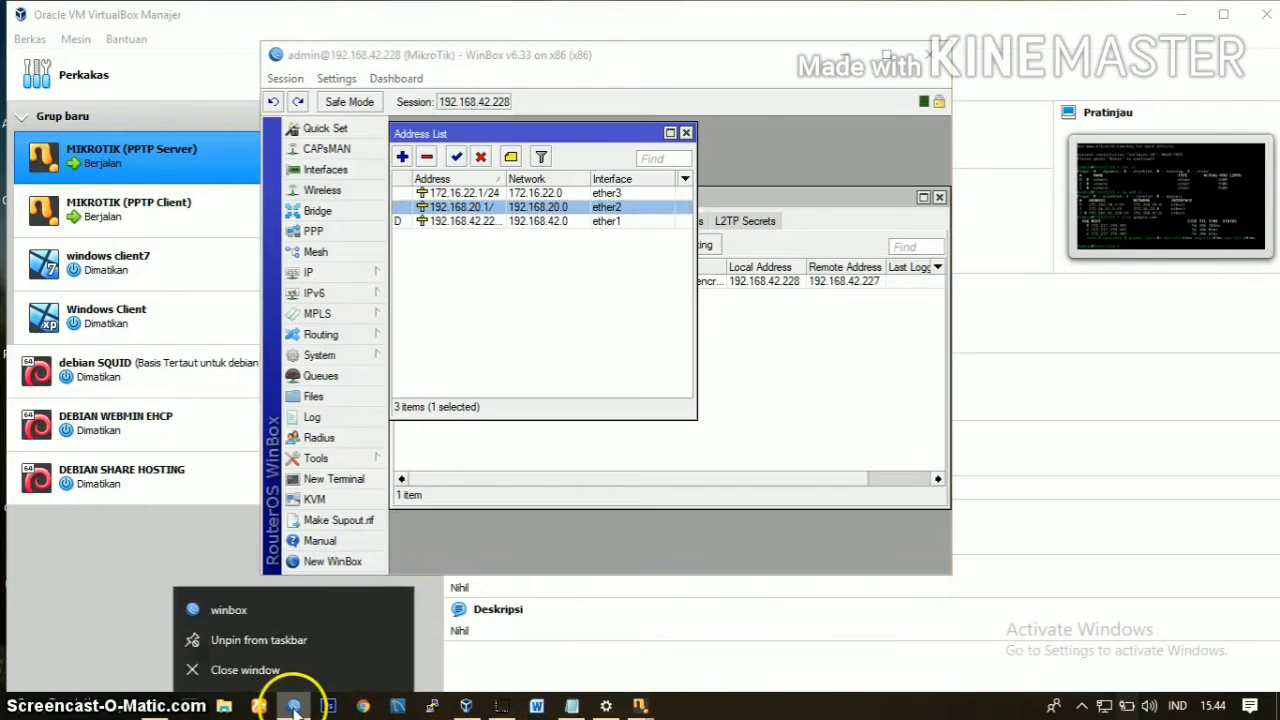
click(297, 612)
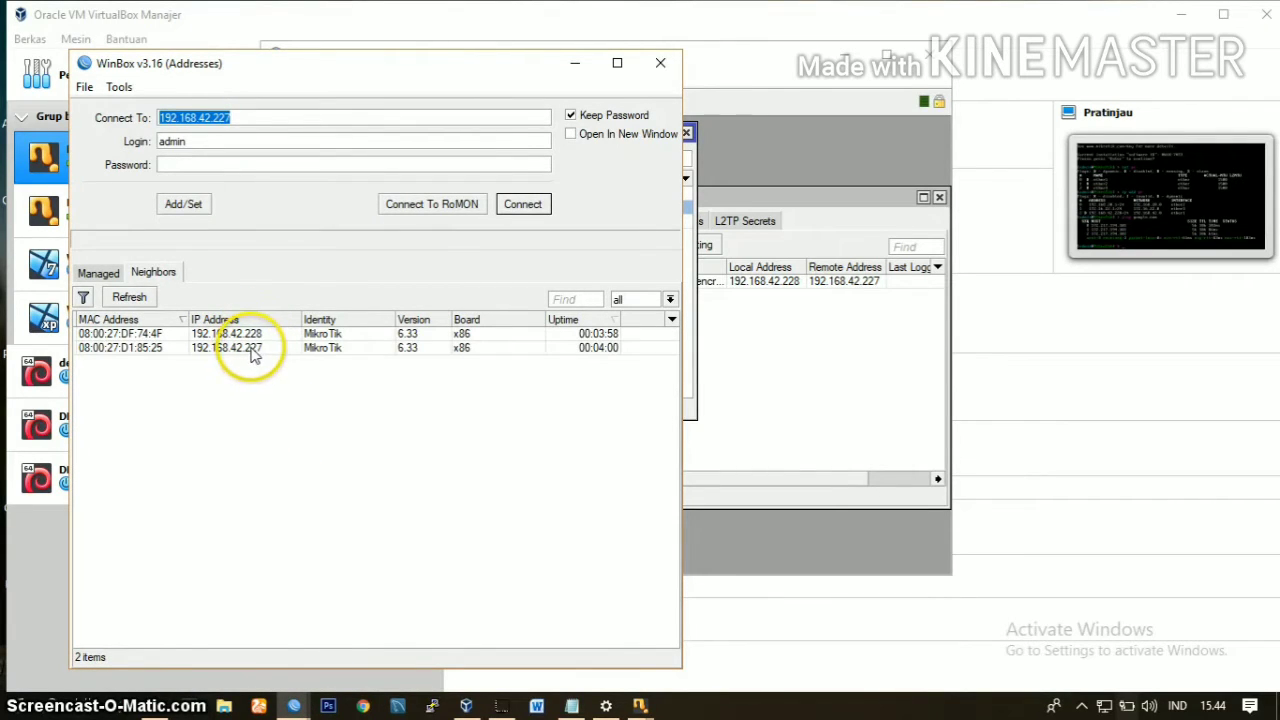
click(257, 350)
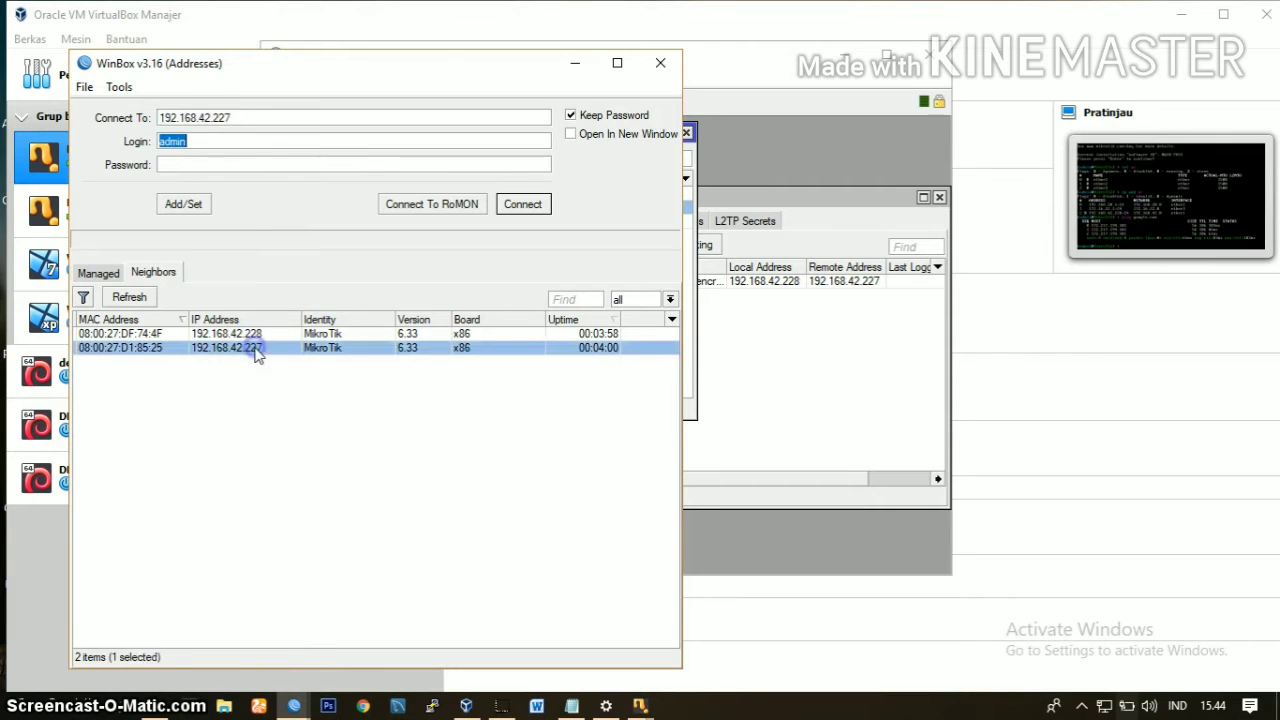
click(528, 207)
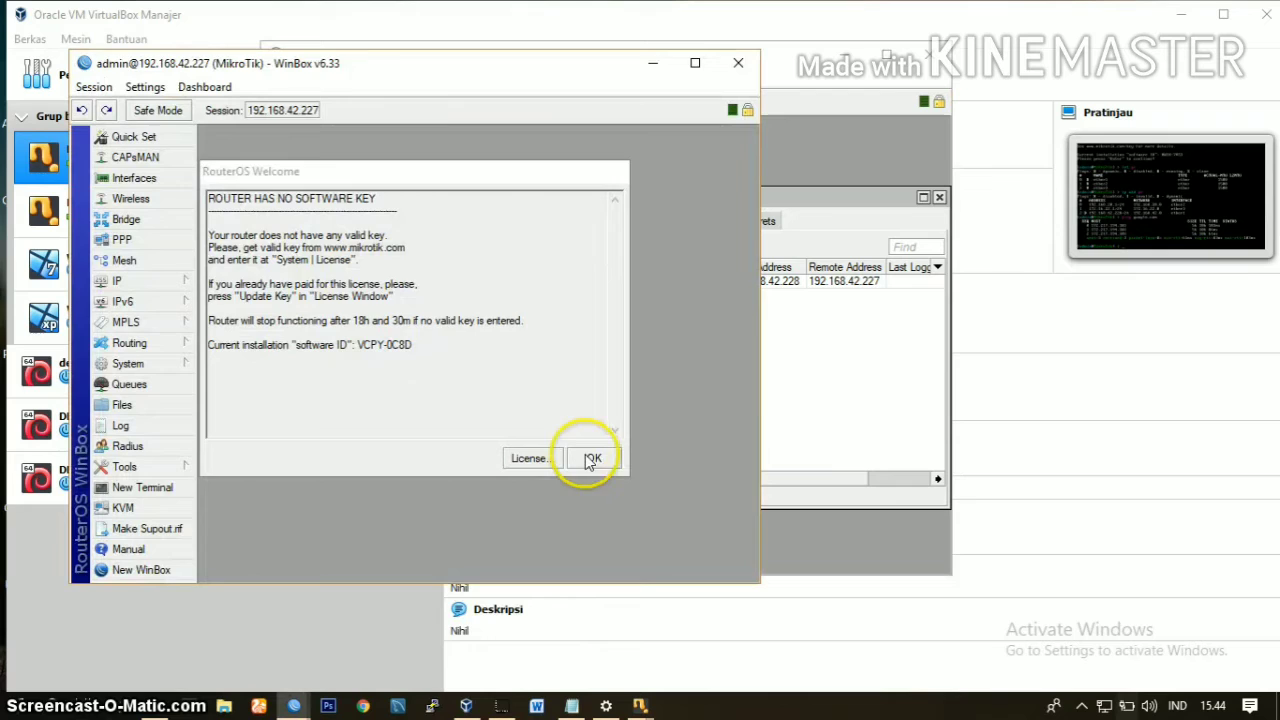
click(594, 459)
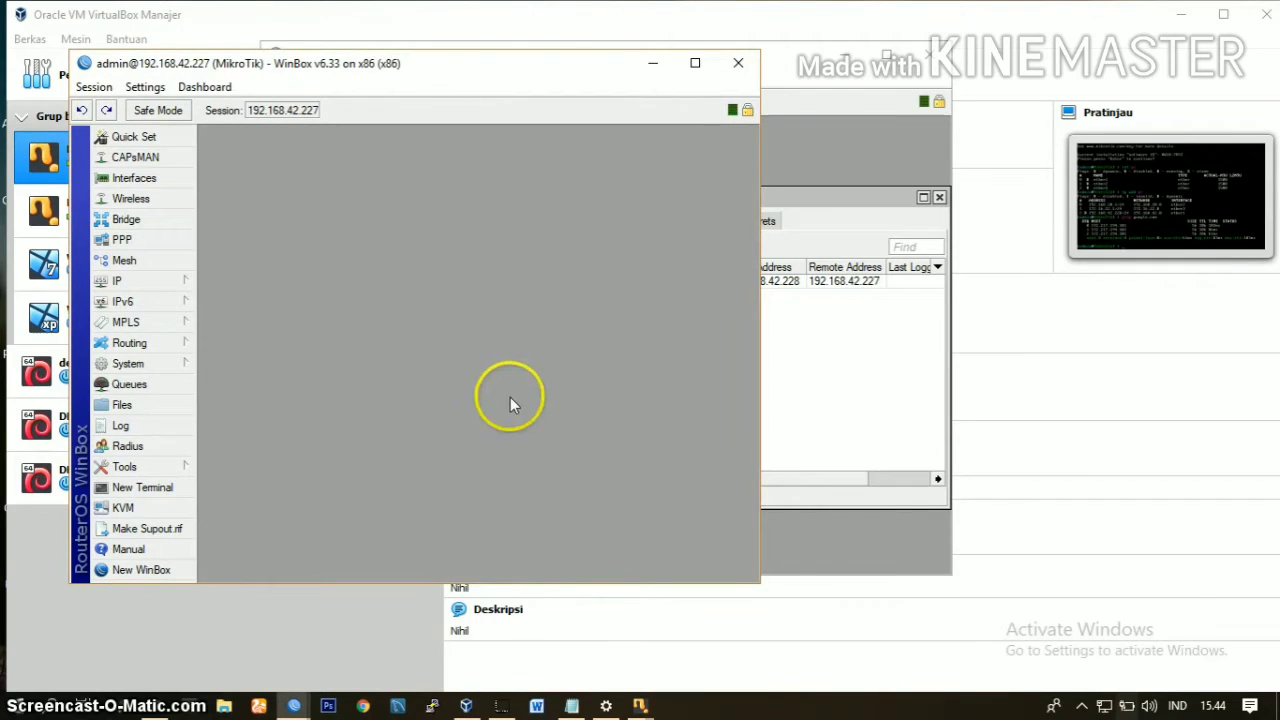
Step: Add a PPTP Client interface on the client router and show its dial-out settings
click(153, 240)
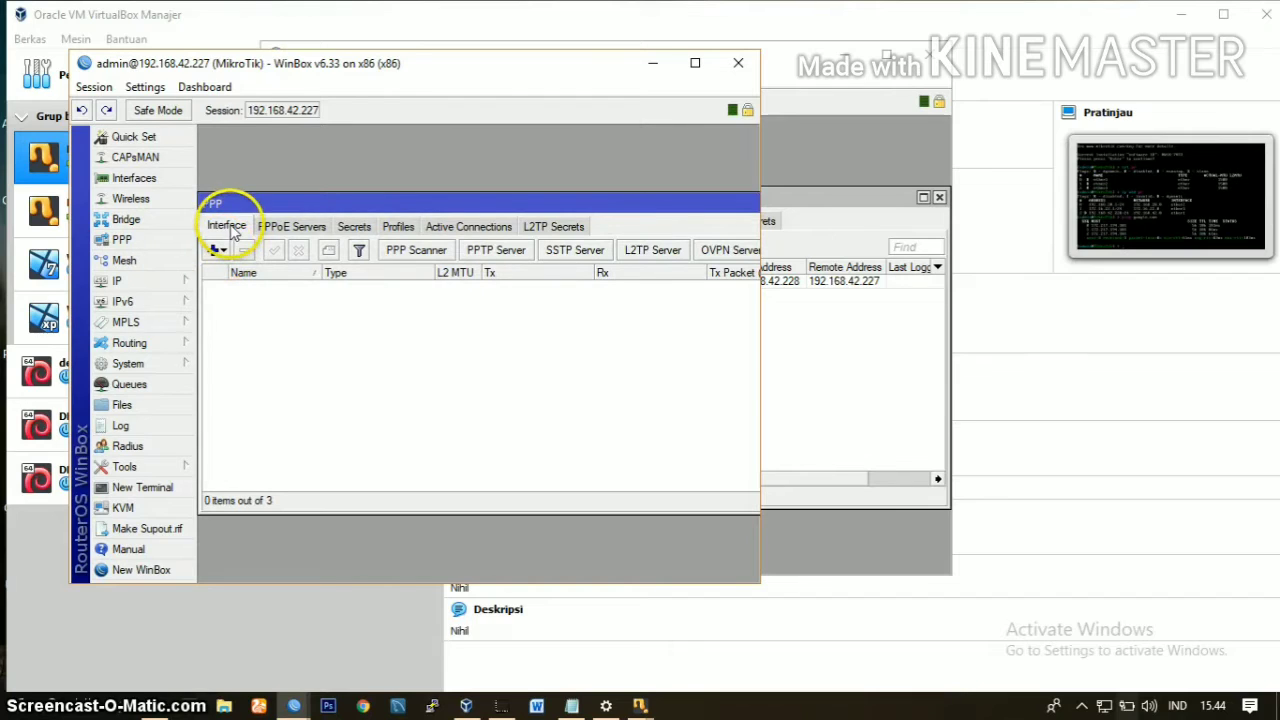
click(216, 253)
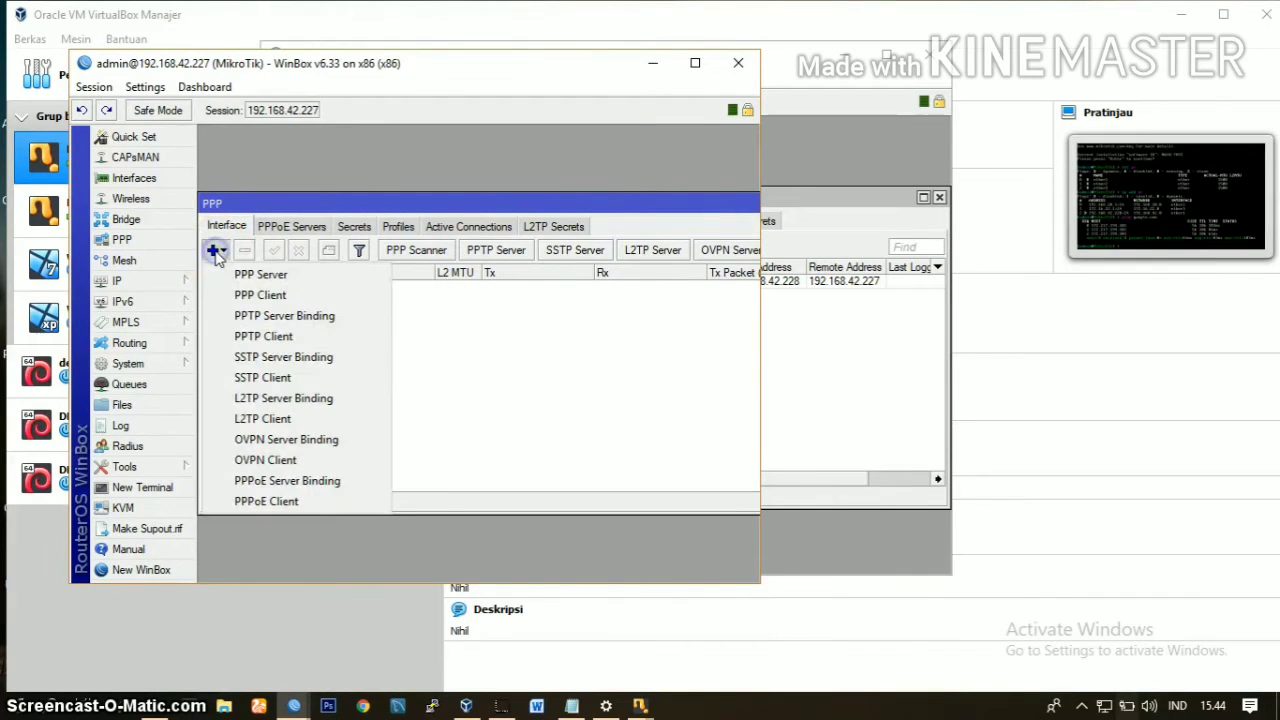
click(285, 336)
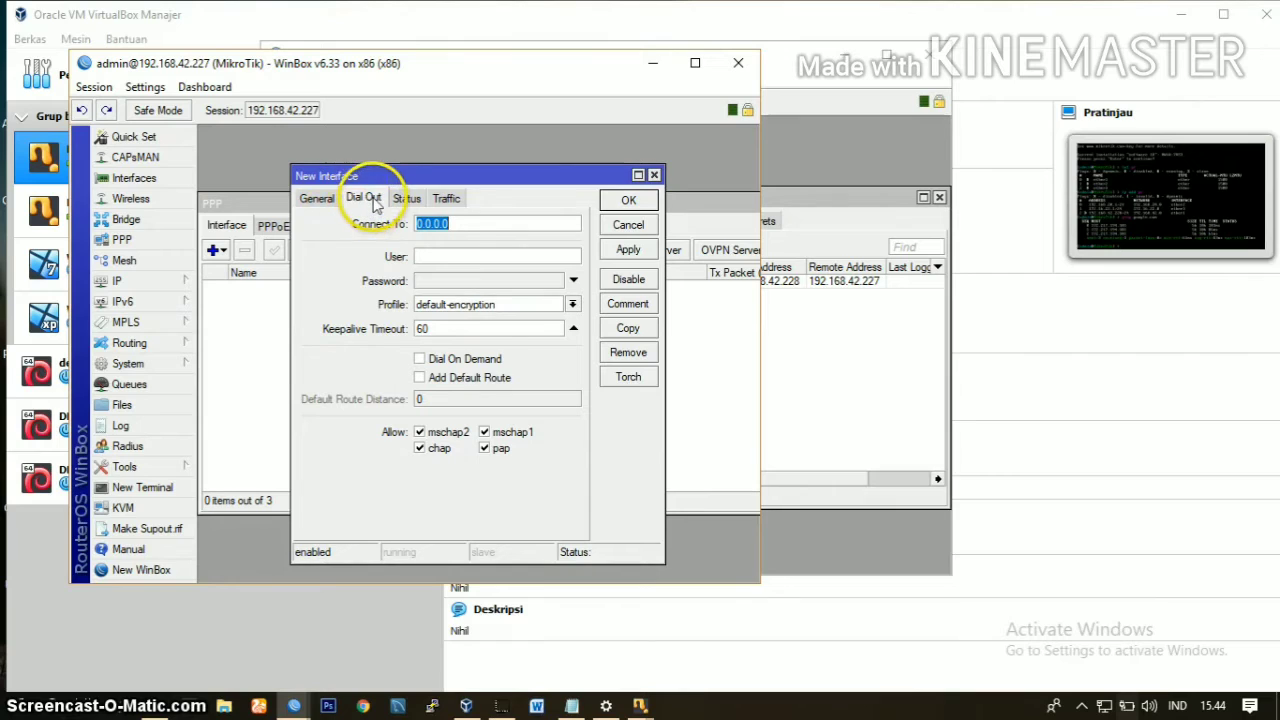
click(367, 228)
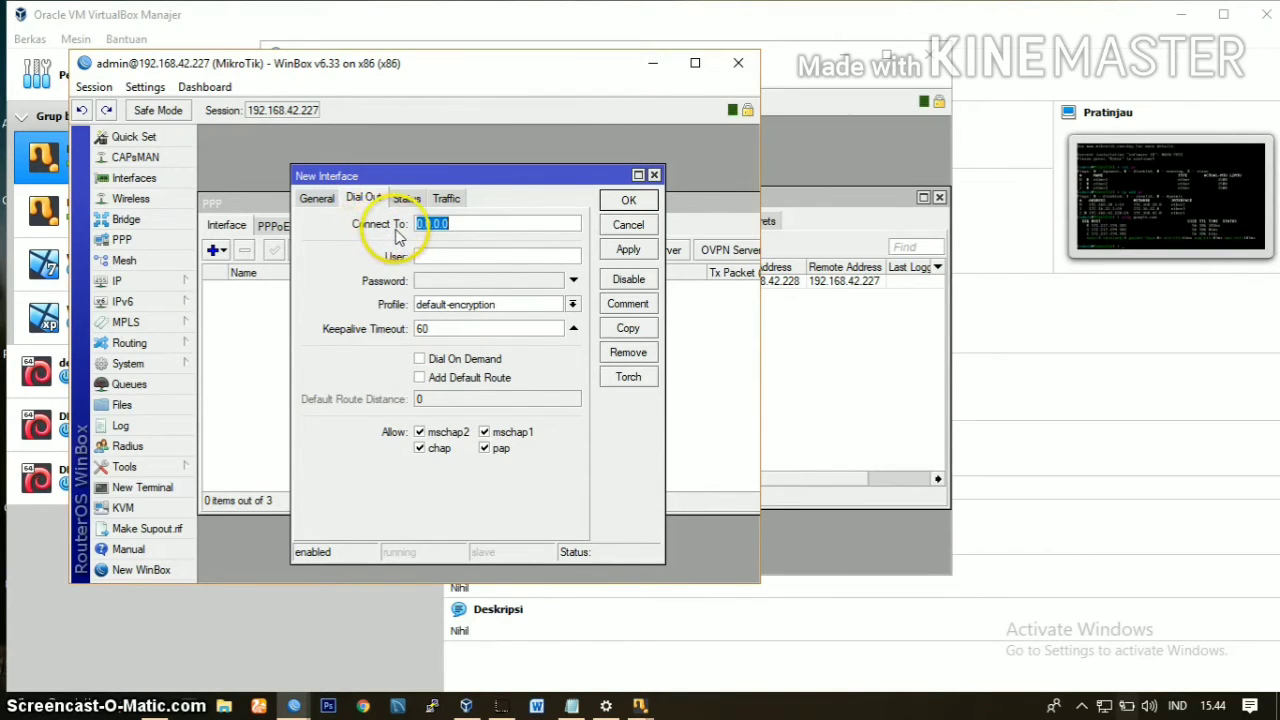
Step: Check the server router's ether2 address and set the client router's PPTP interface to connect to 192.168.20.1
click(477, 225)
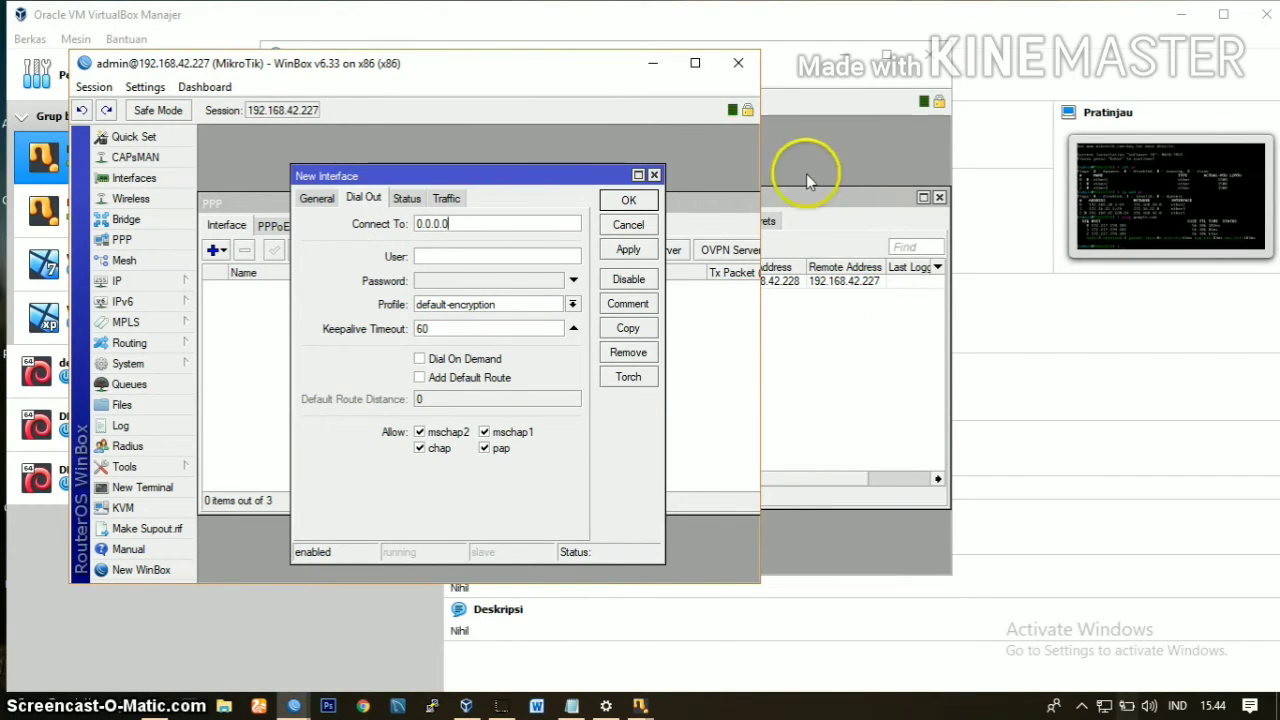
click(852, 165)
double_click(466, 208)
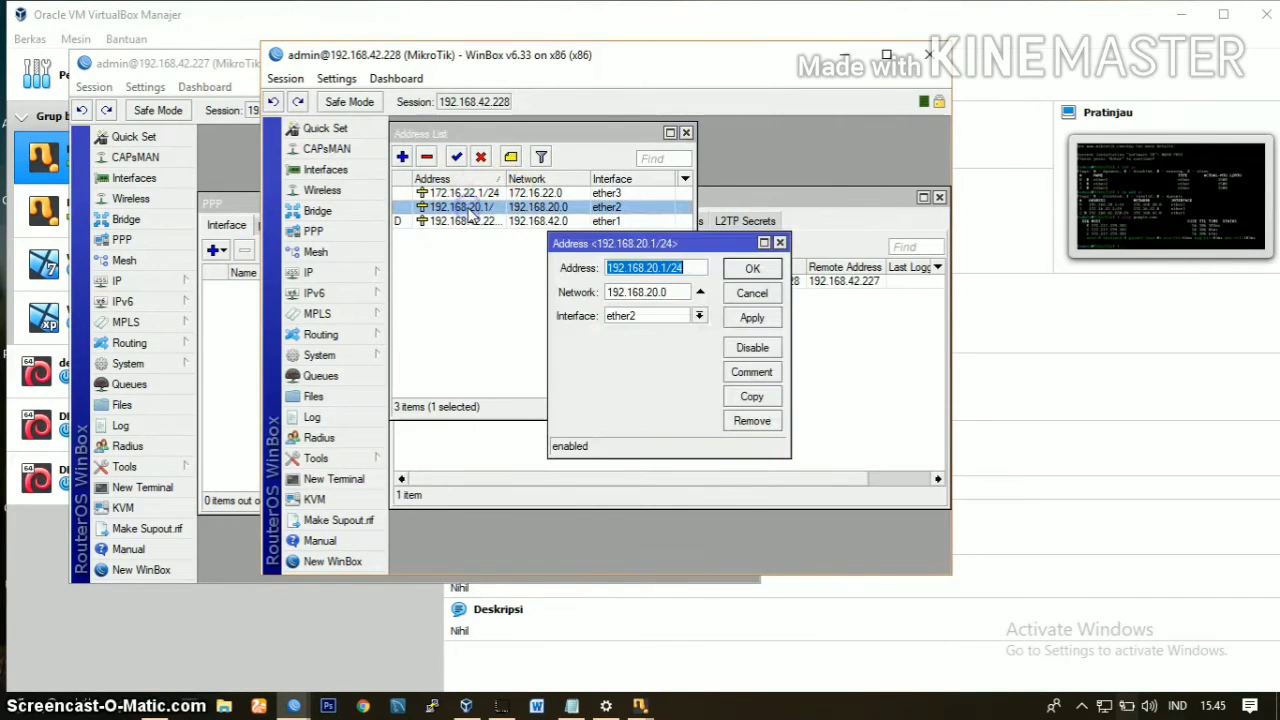
click(240, 329)
click(442, 176)
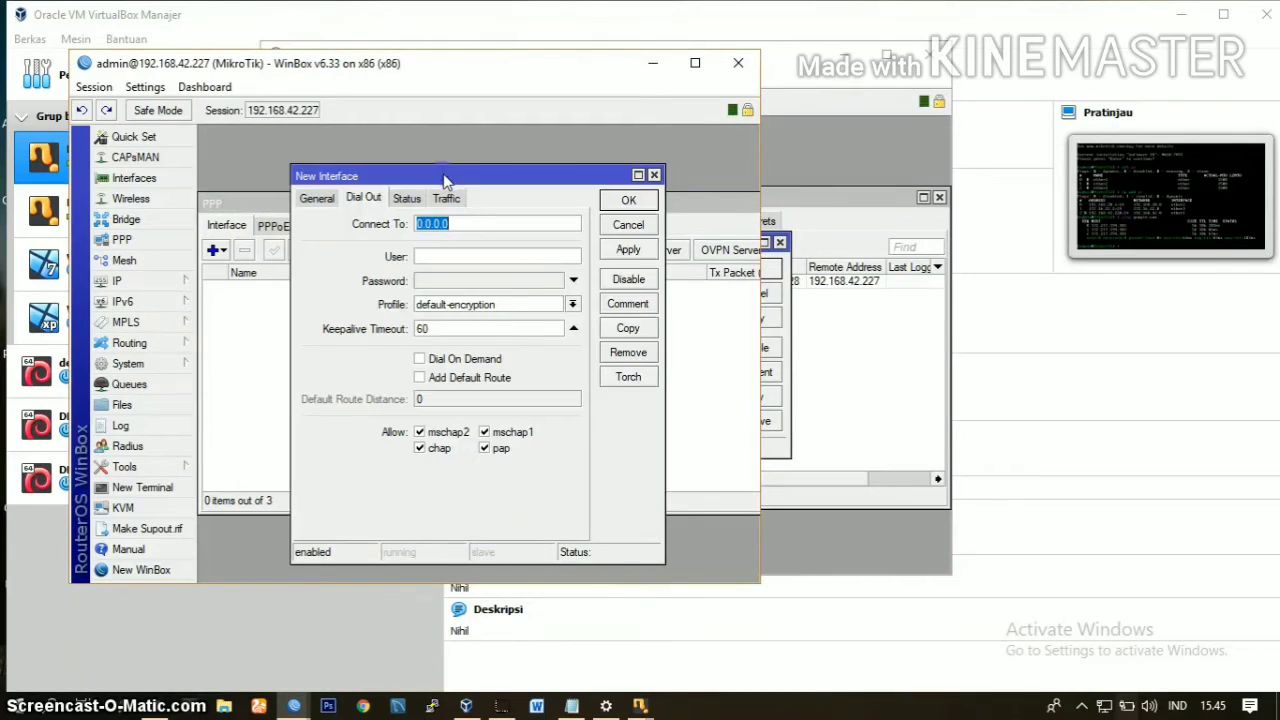
key(BackSpace)
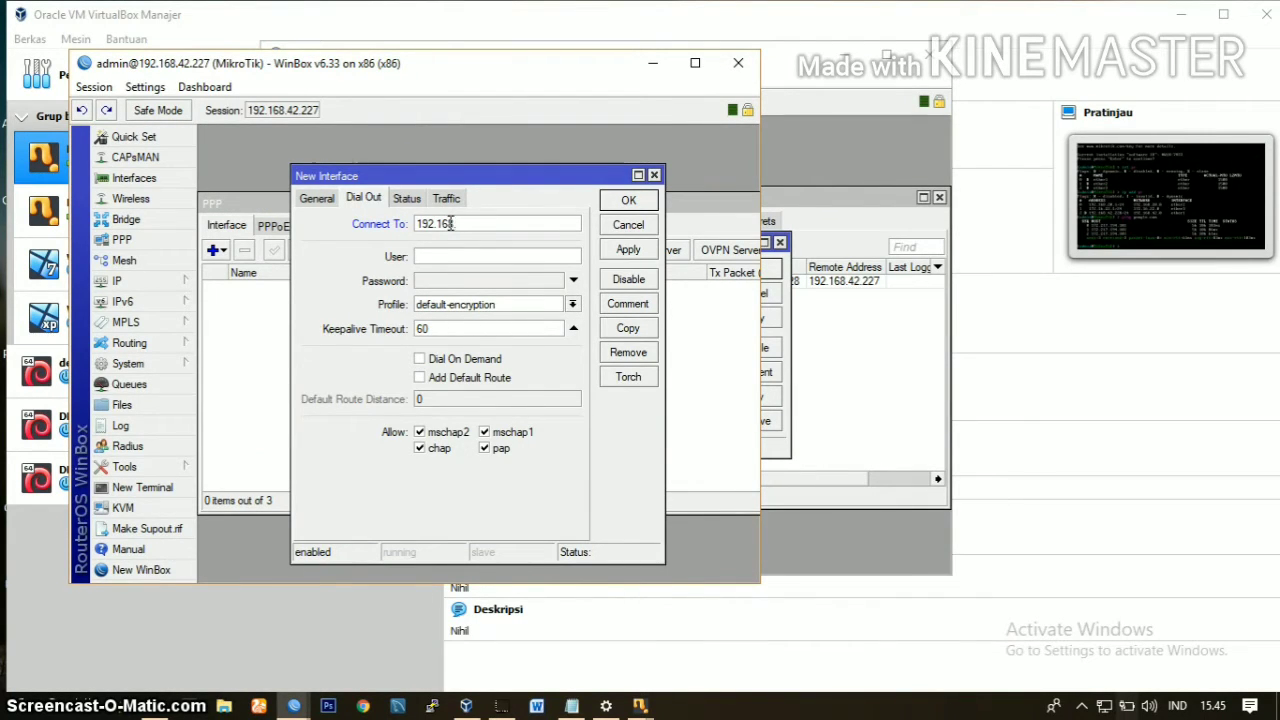
text(192.168.20.1)
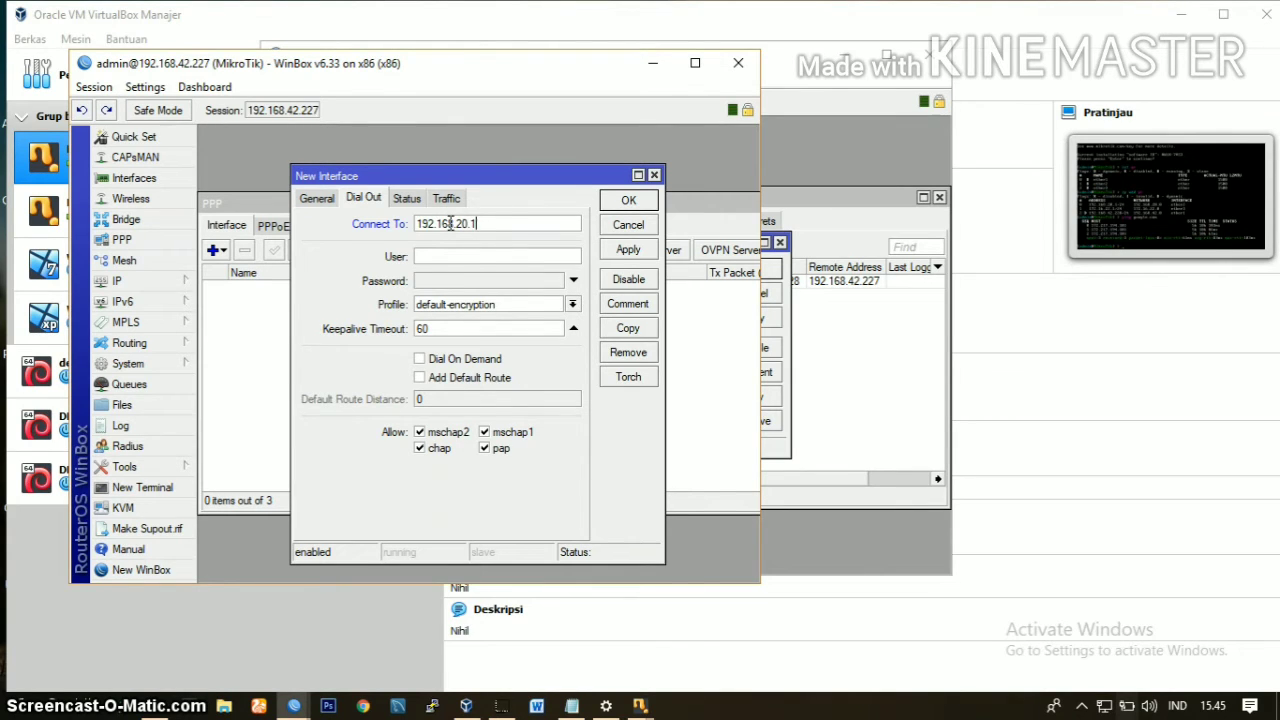
Step: Set the PPTP client's user to pptp, enter the account password, and save the new interface
click(444, 255)
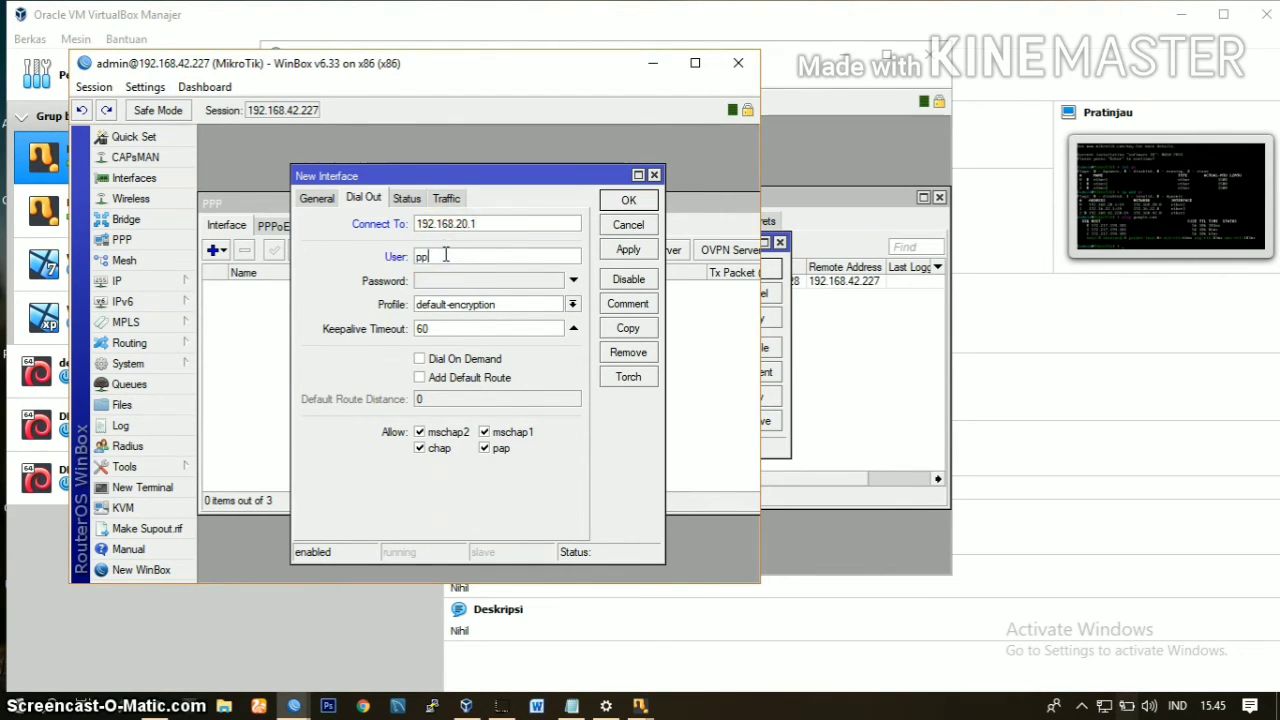
click(574, 280)
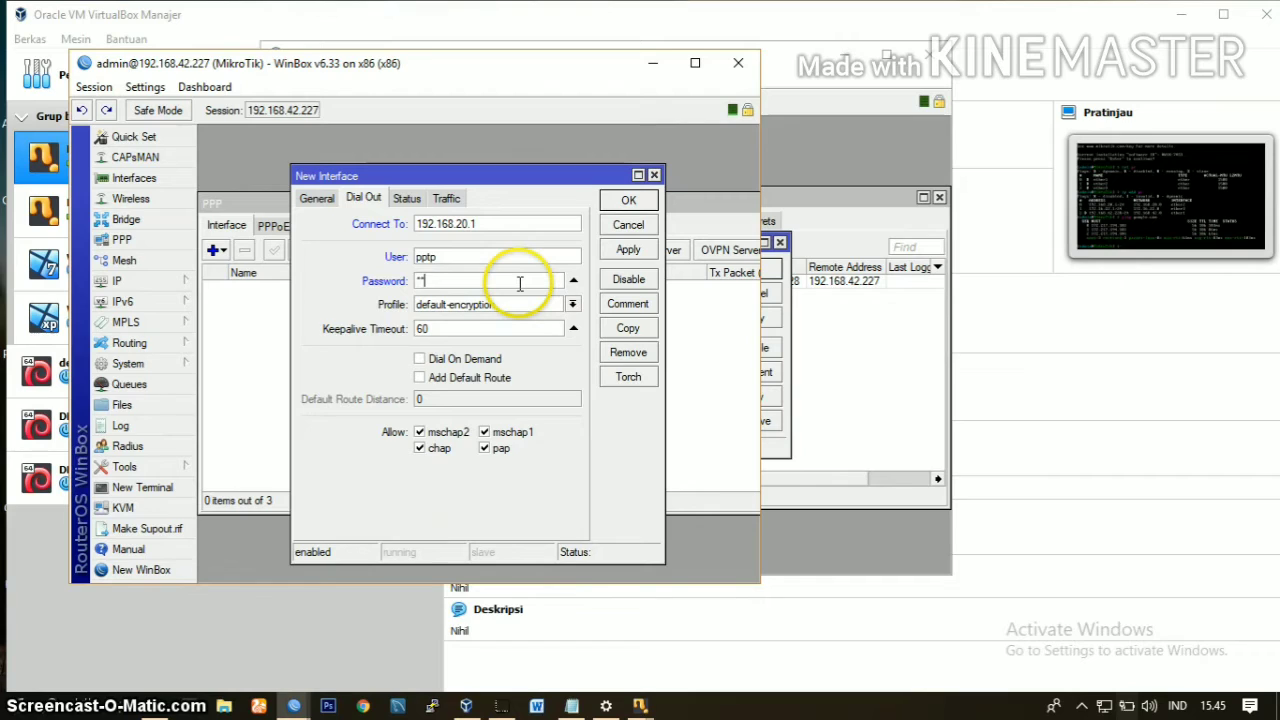
text(*****)
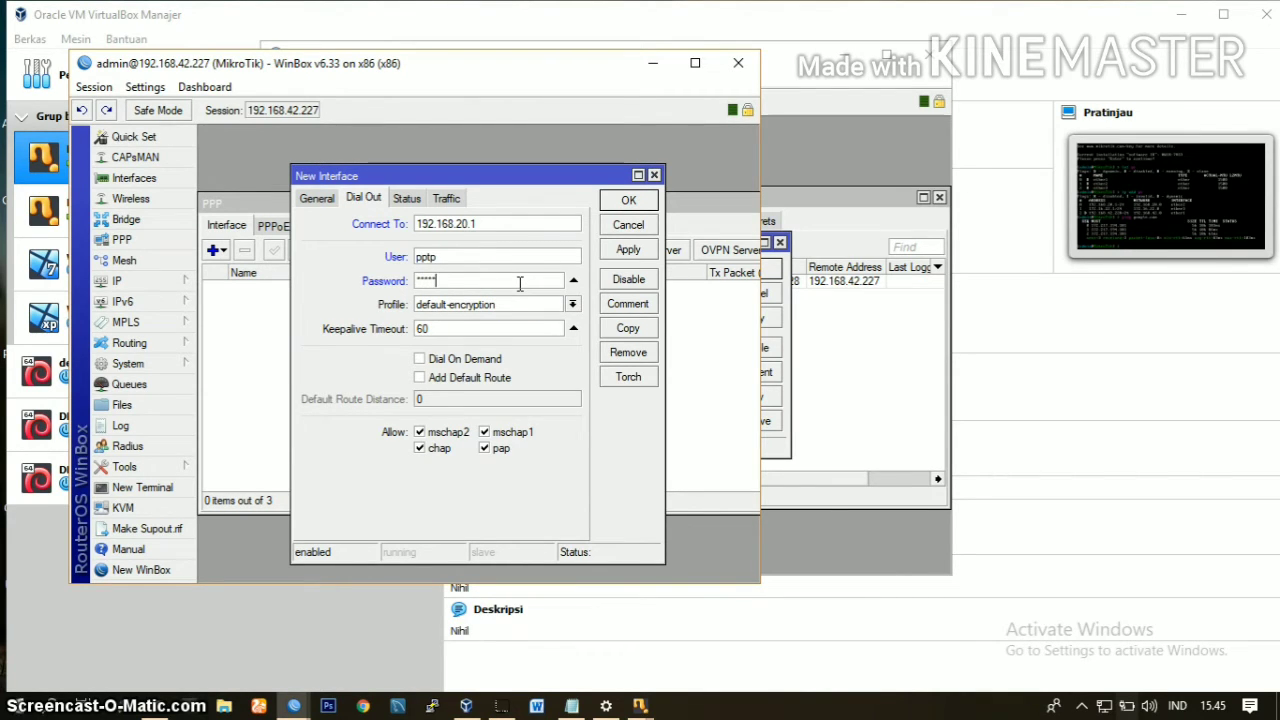
click(622, 251)
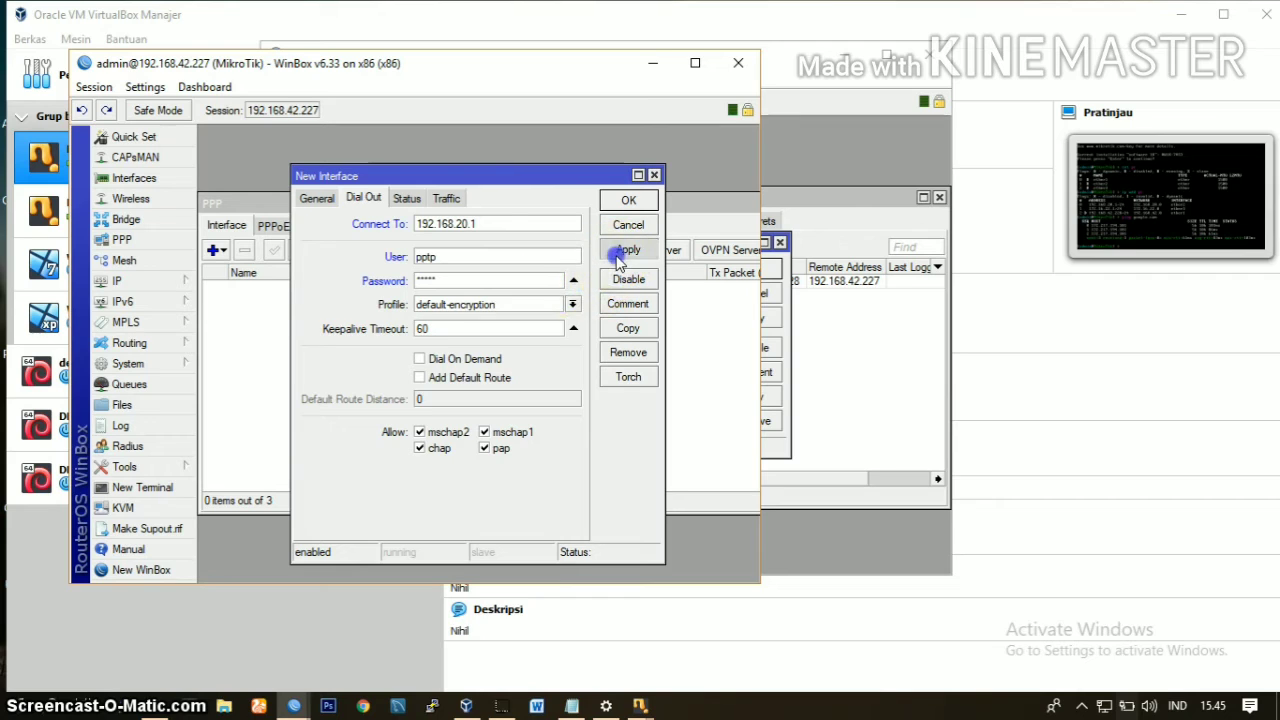
click(626, 203)
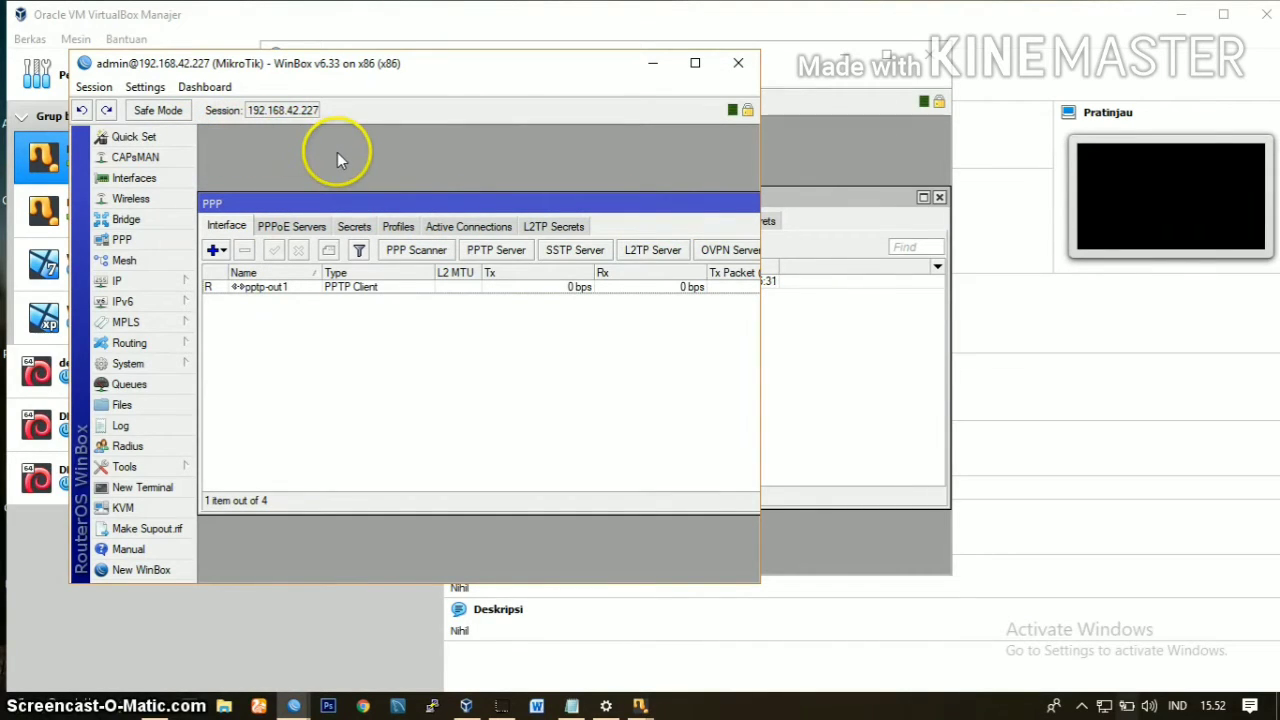
Step: Review the L2TP secrets, interfaces and active connections in the server router's PPP window
click(799, 134)
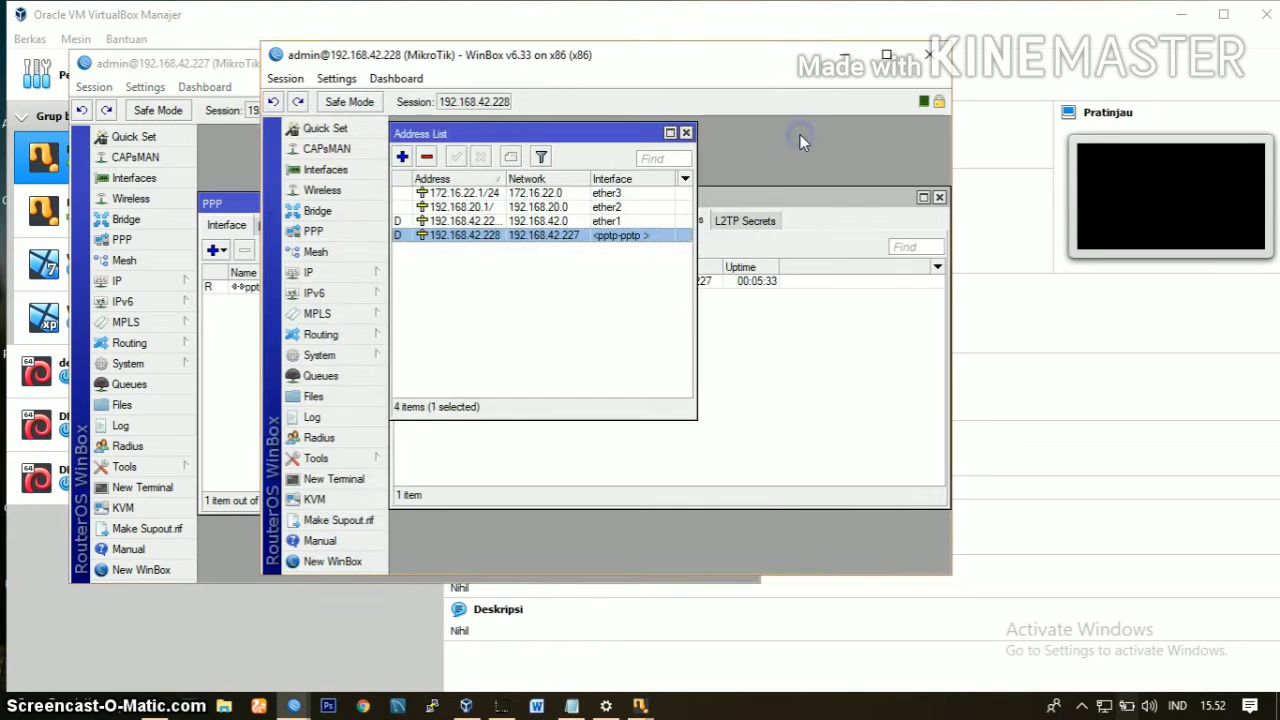
click(745, 220)
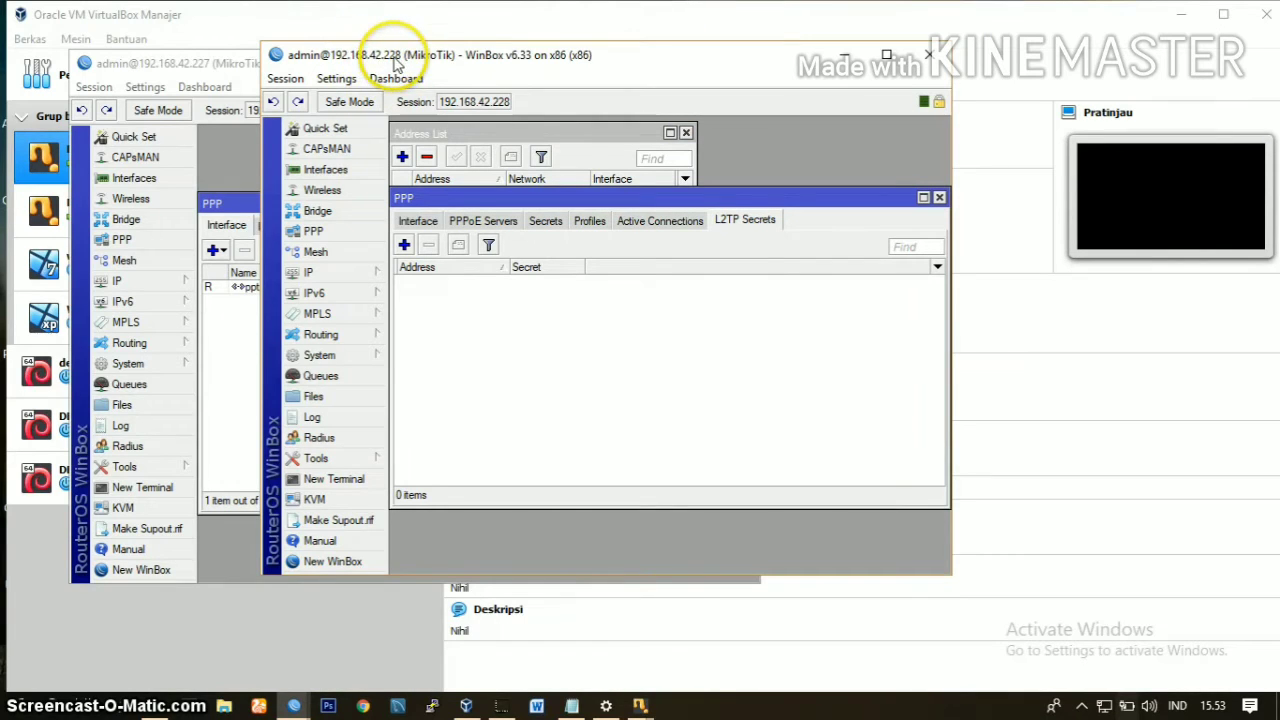
click(418, 220)
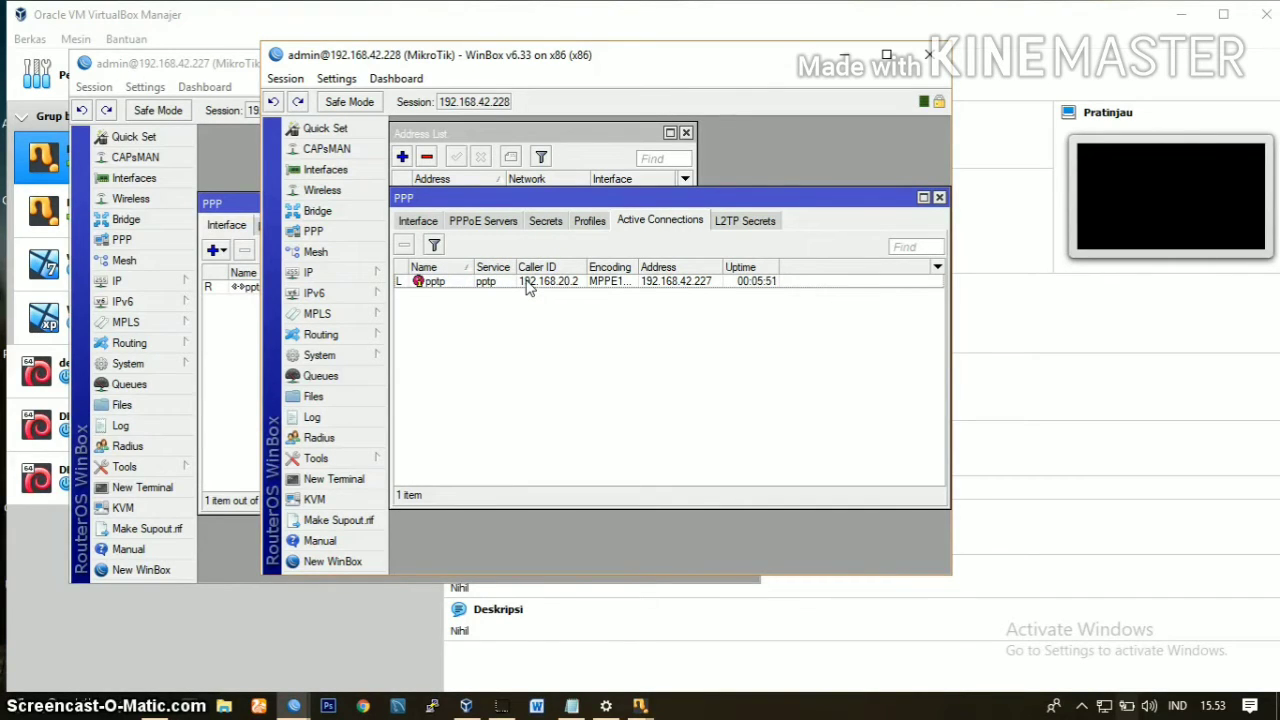
Step: Reopen the server router's IP address list and inspect the details of the dynamic pptp interface address
click(686, 133)
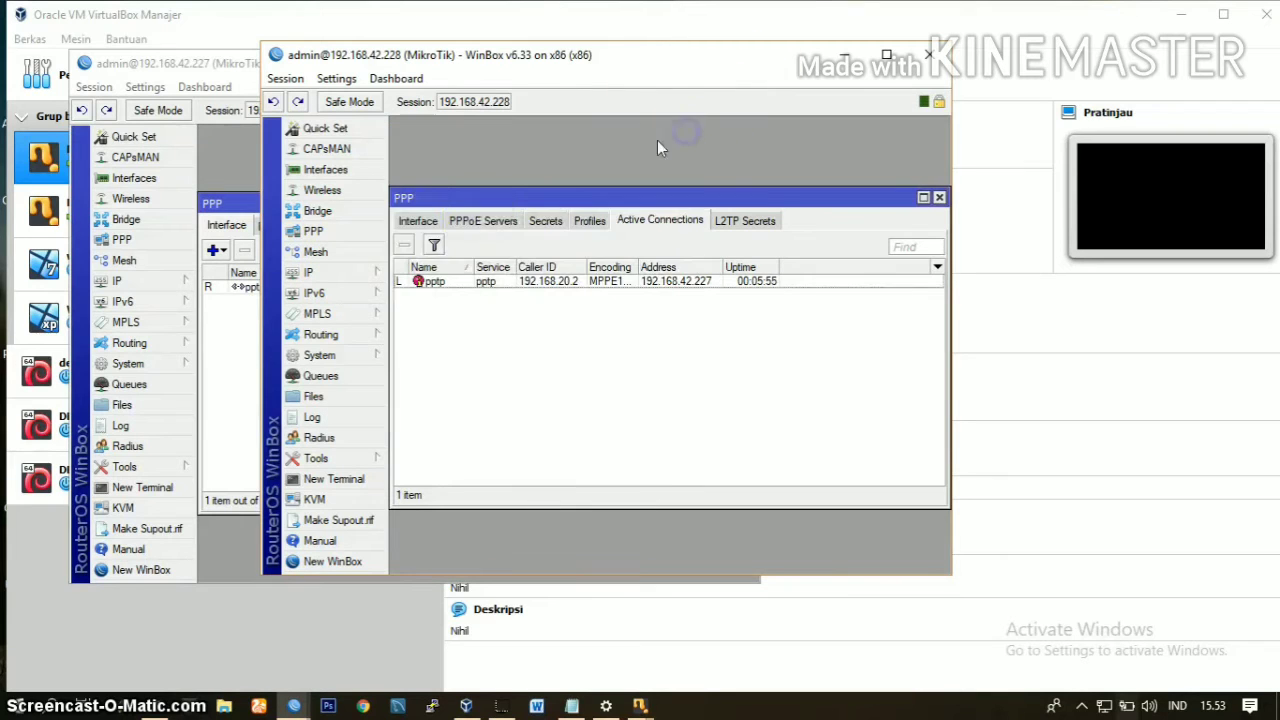
click(332, 273)
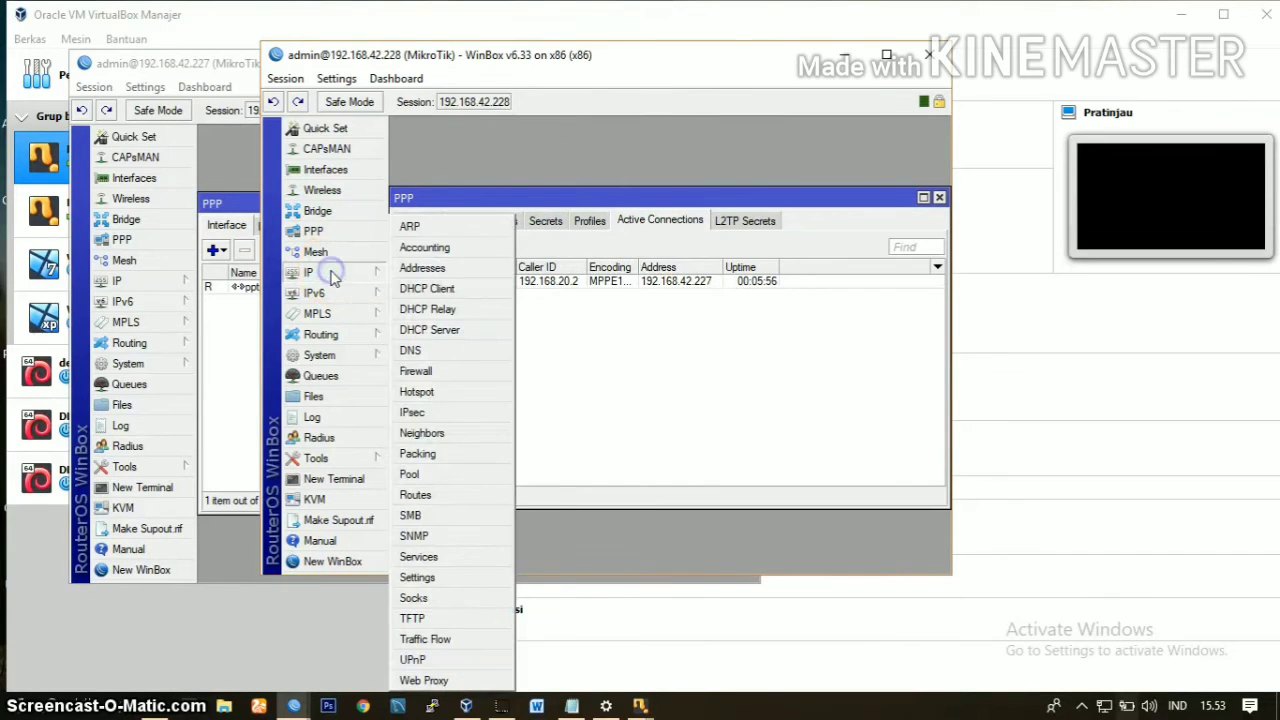
click(400, 268)
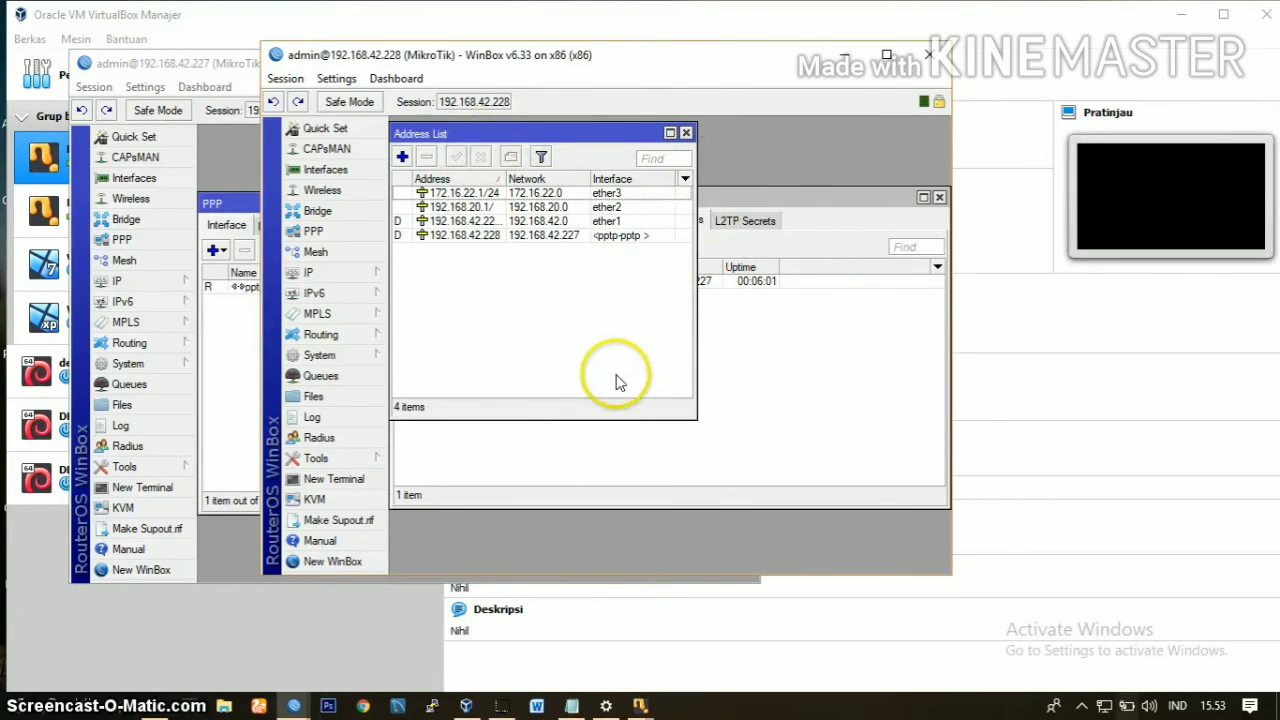
double_click(447, 236)
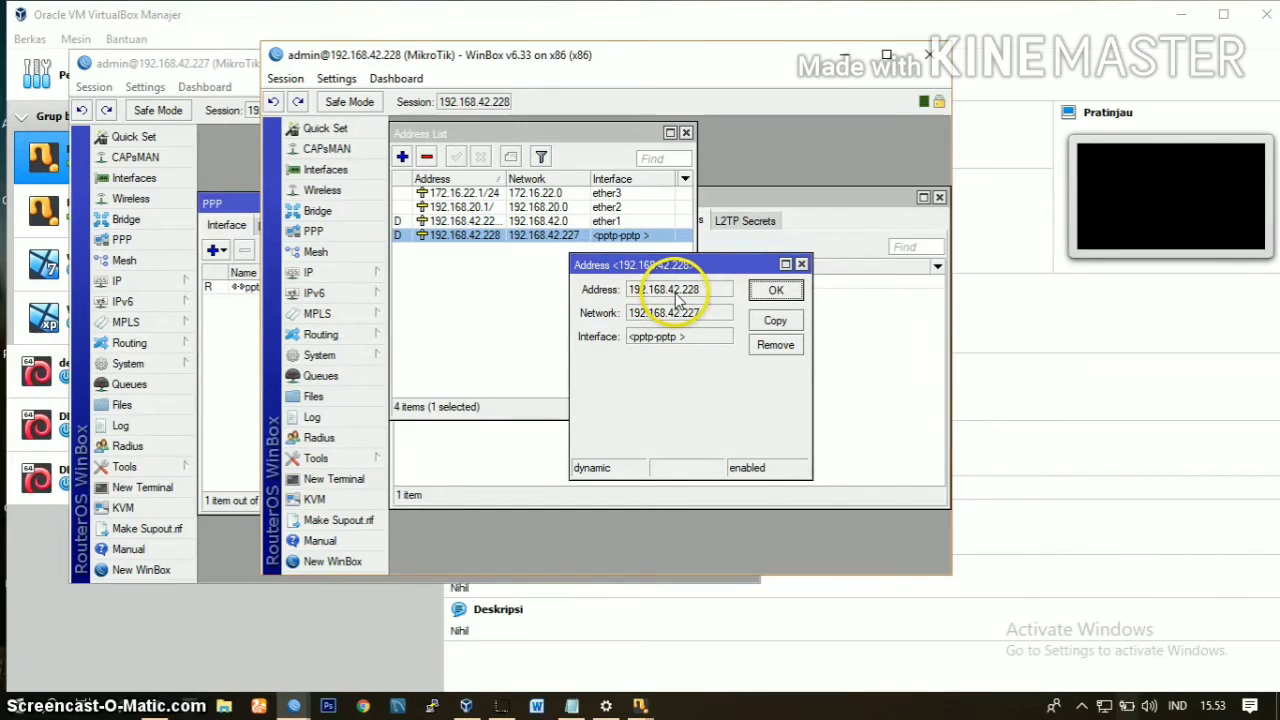
click(777, 290)
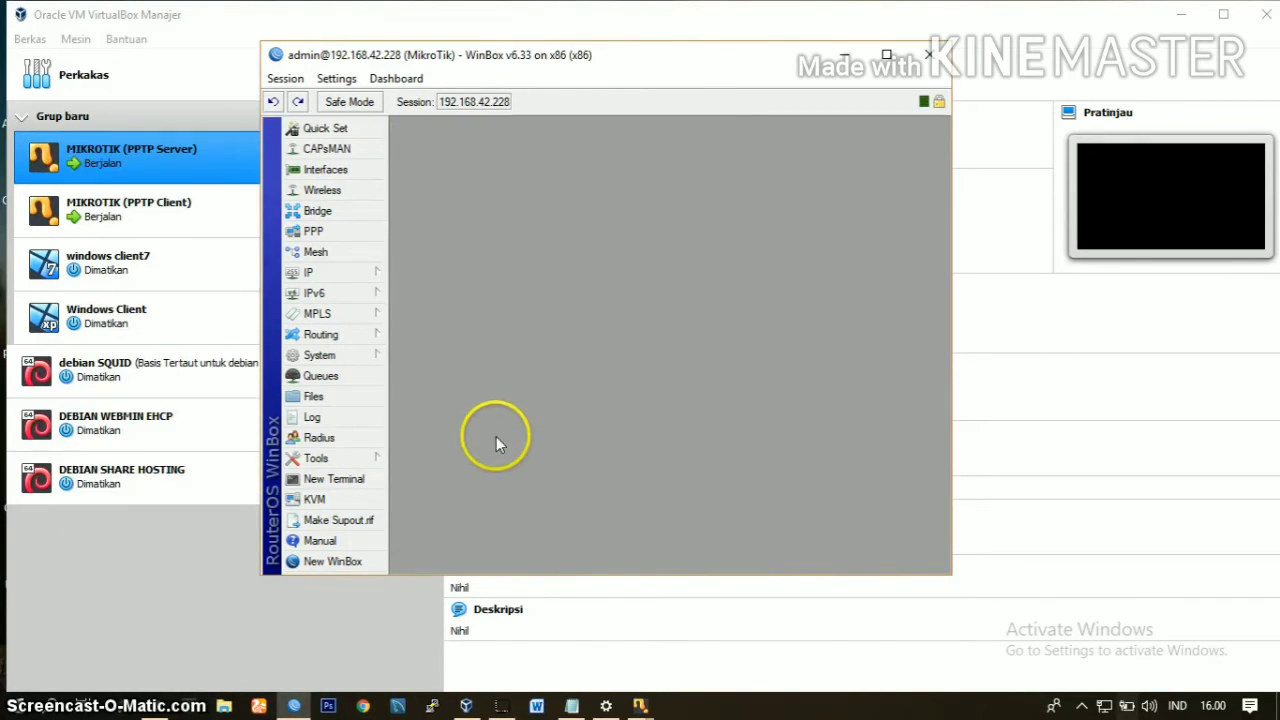
Step: Start a new route in the server router's IP route list, ready for its destination address
click(369, 277)
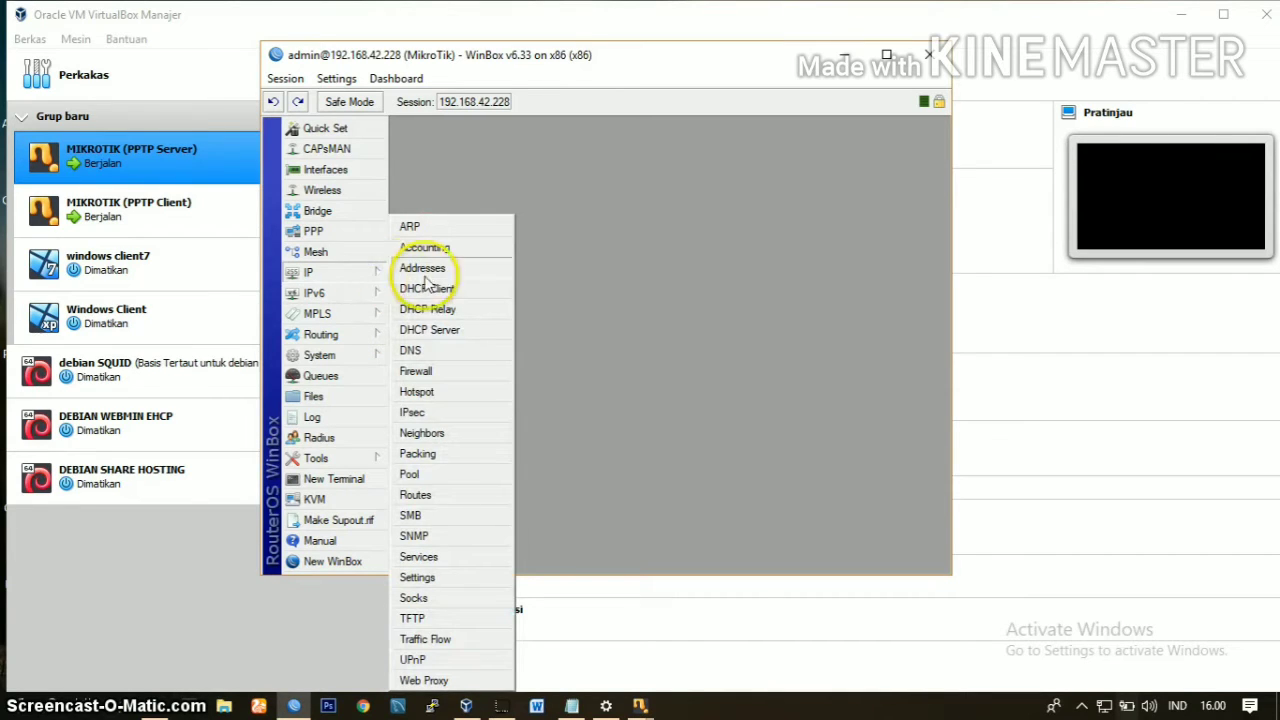
click(416, 494)
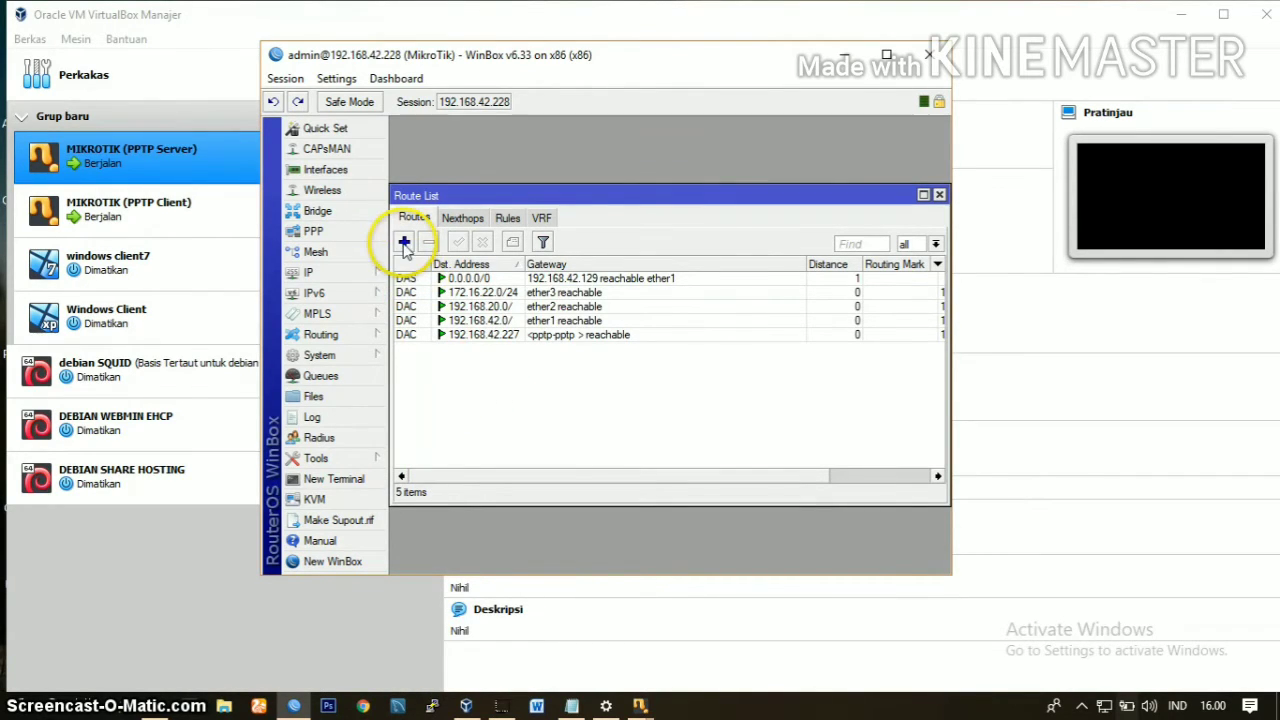
click(404, 243)
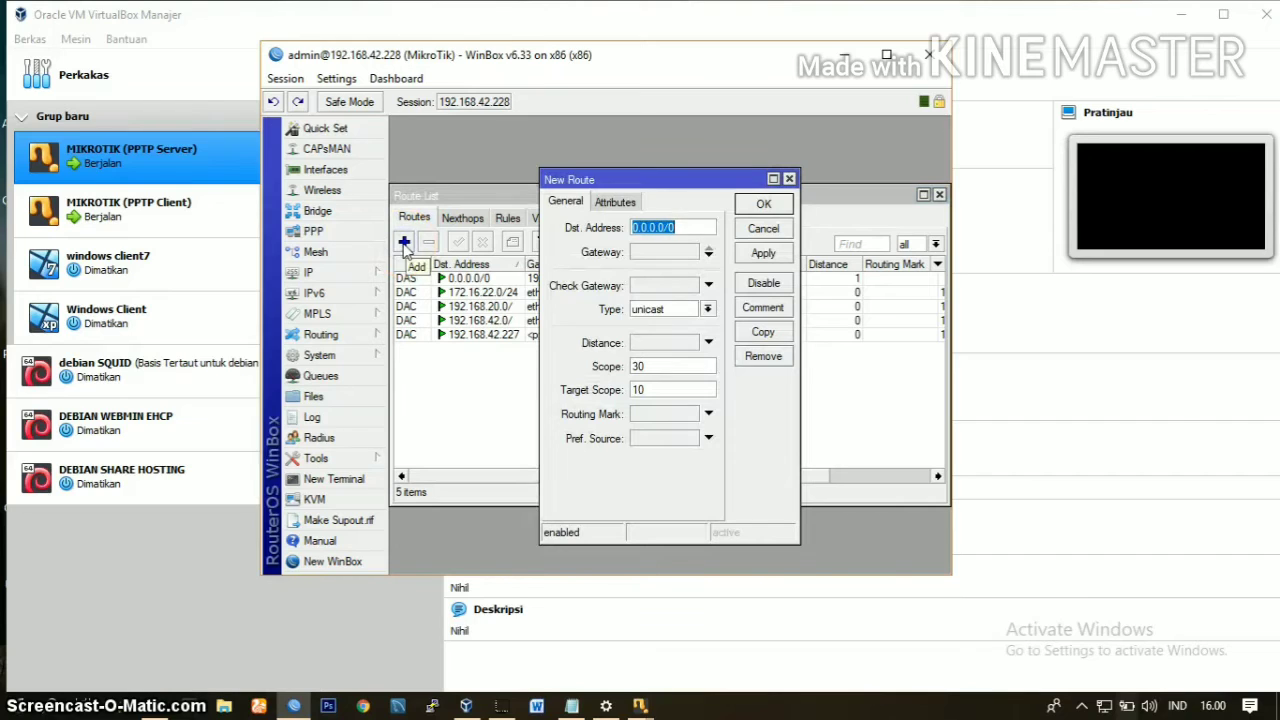
click(685, 231)
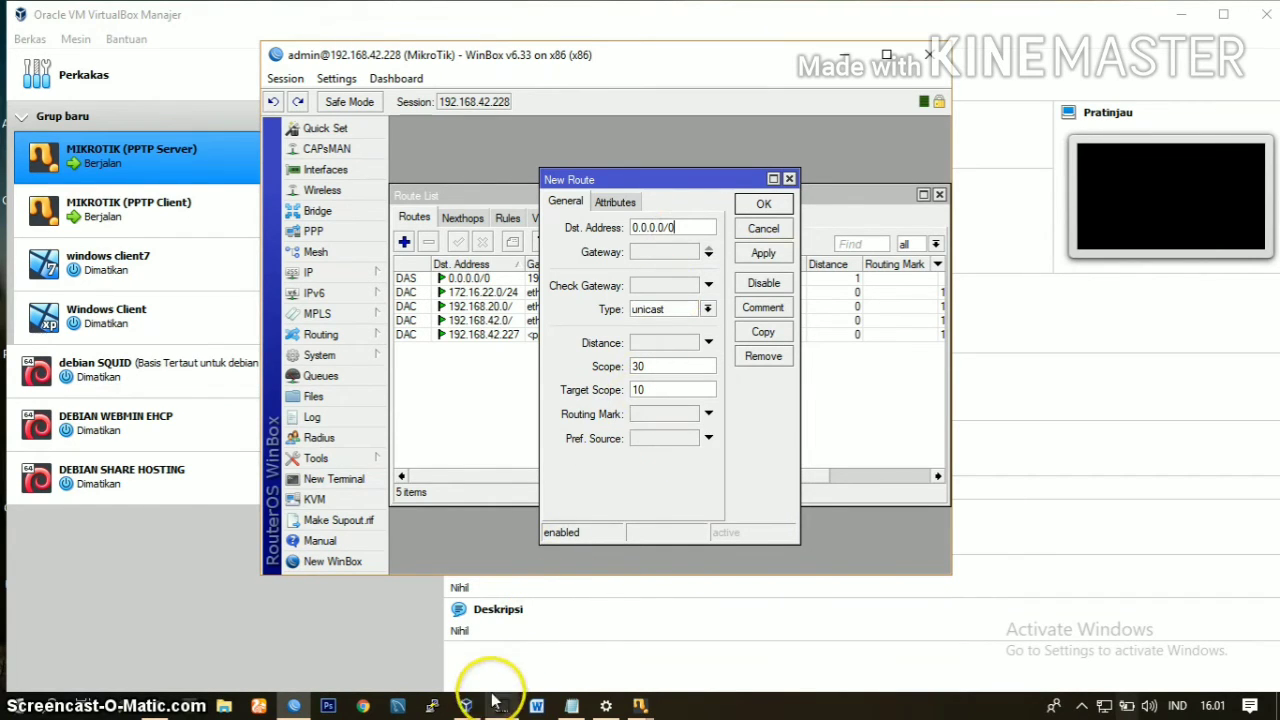
Step: Start another WinBox instance and reconnect to the client router at 192.168.42.227 as admin, dismissing the license message
right_click(293, 707)
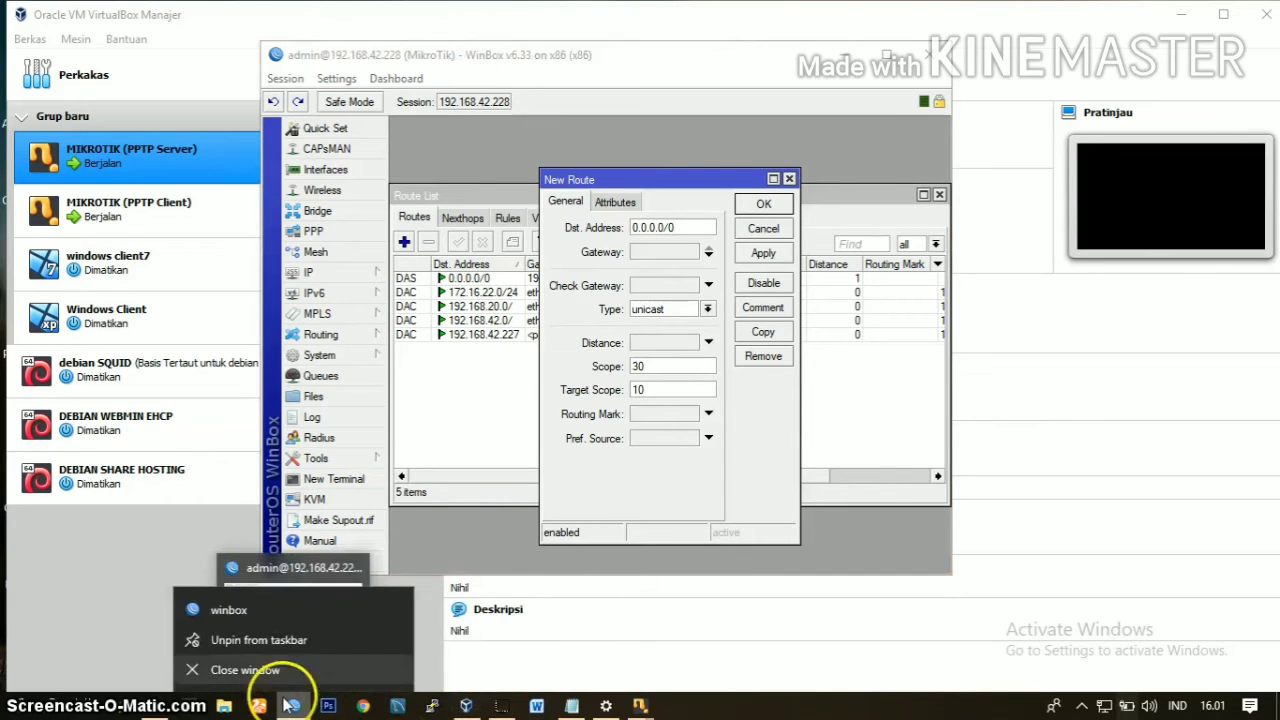
click(278, 606)
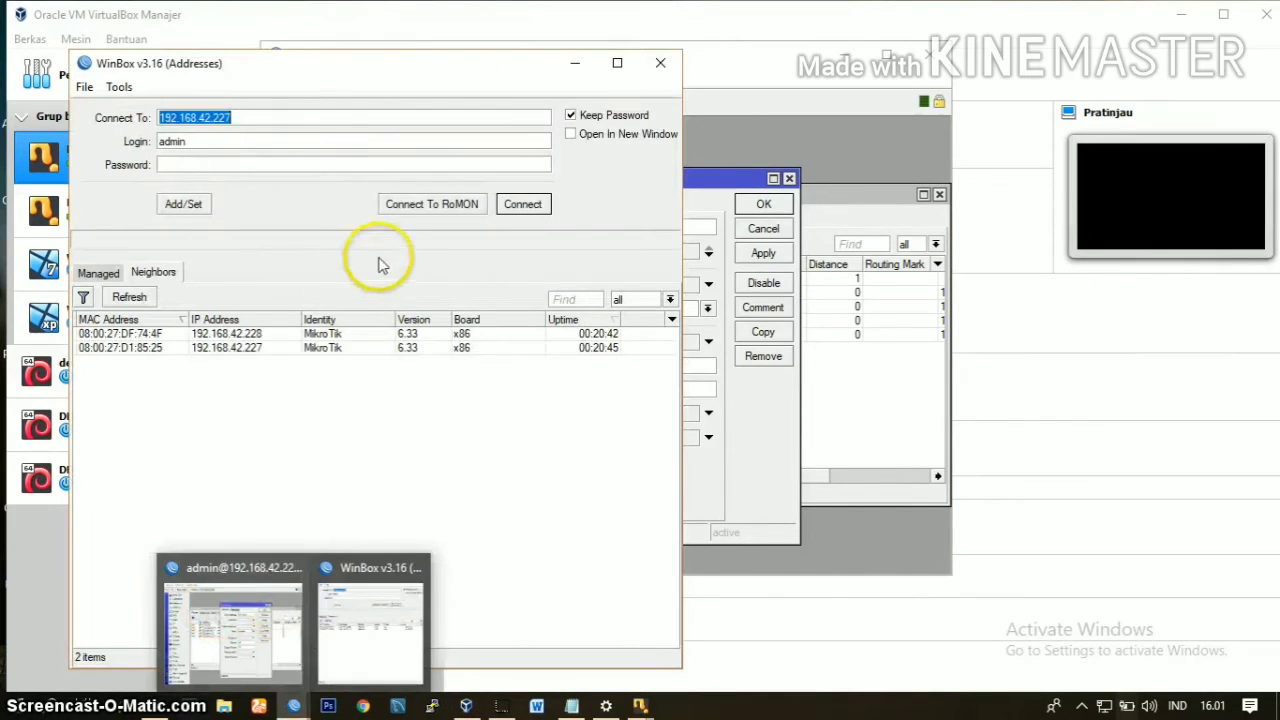
click(268, 348)
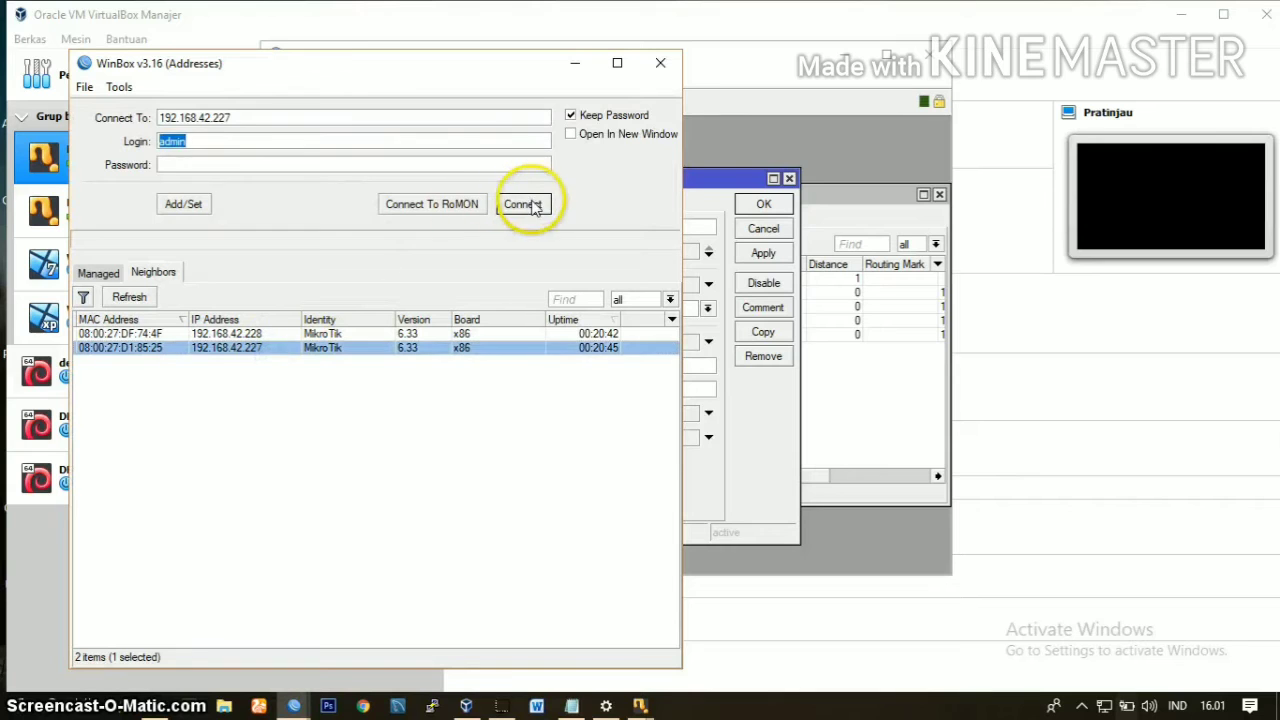
click(524, 204)
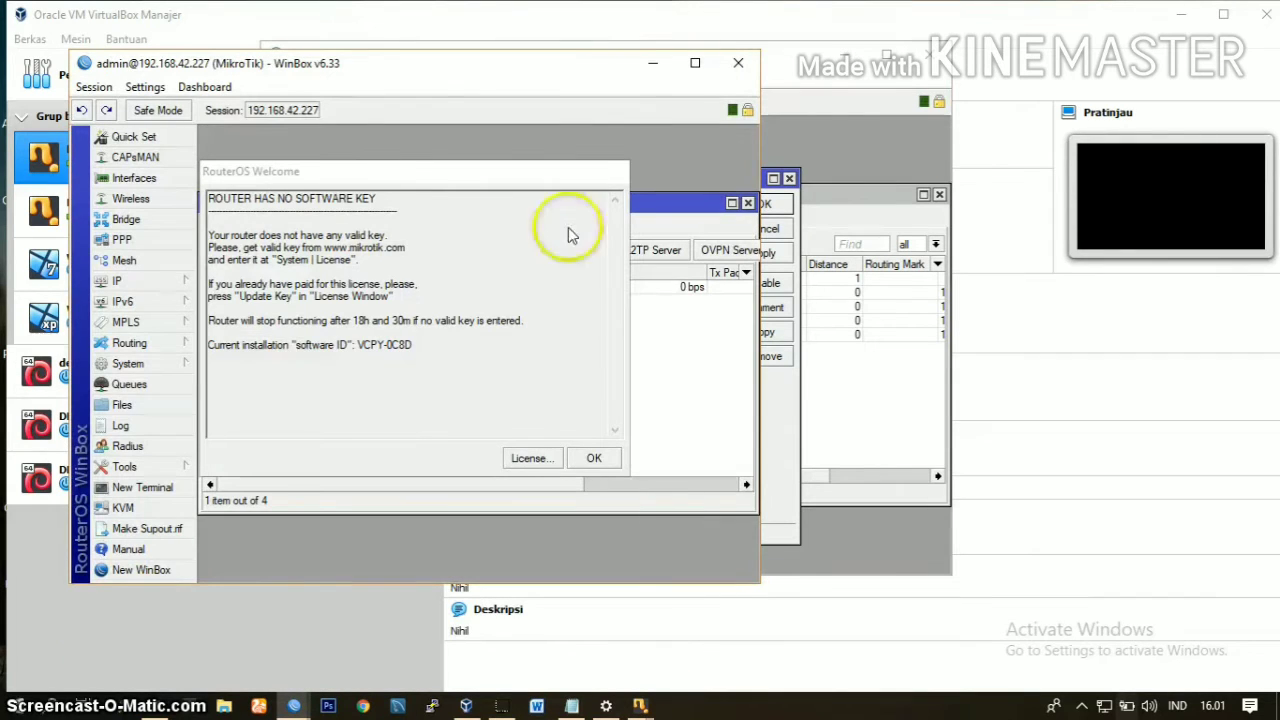
click(588, 457)
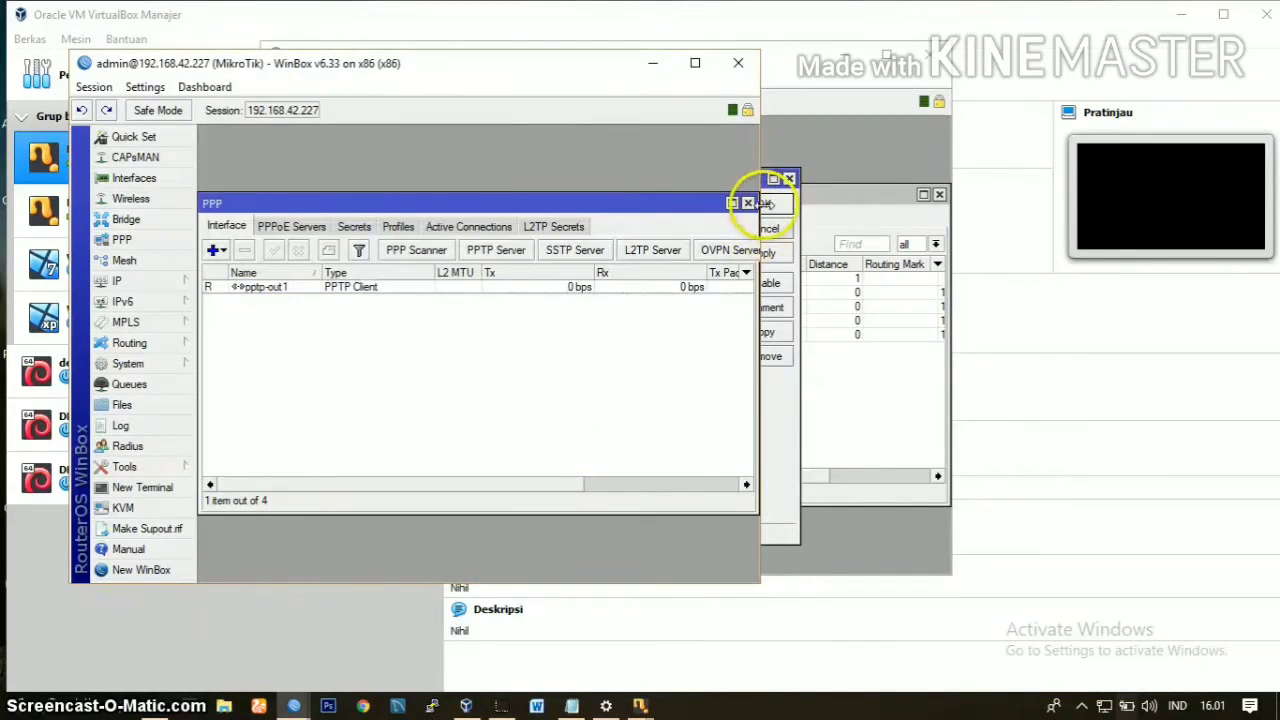
Step: Close the client router's PPP window and check the ether3 address details in its IP address list
click(748, 203)
click(157, 280)
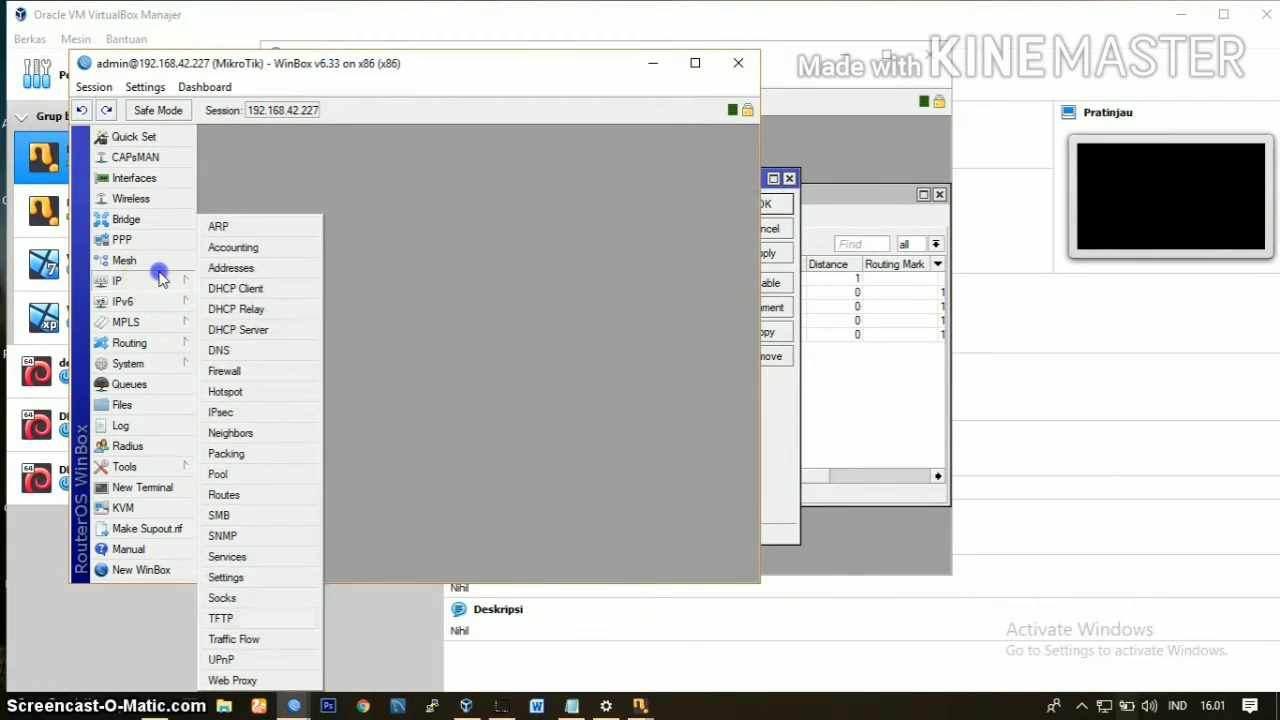
click(232, 269)
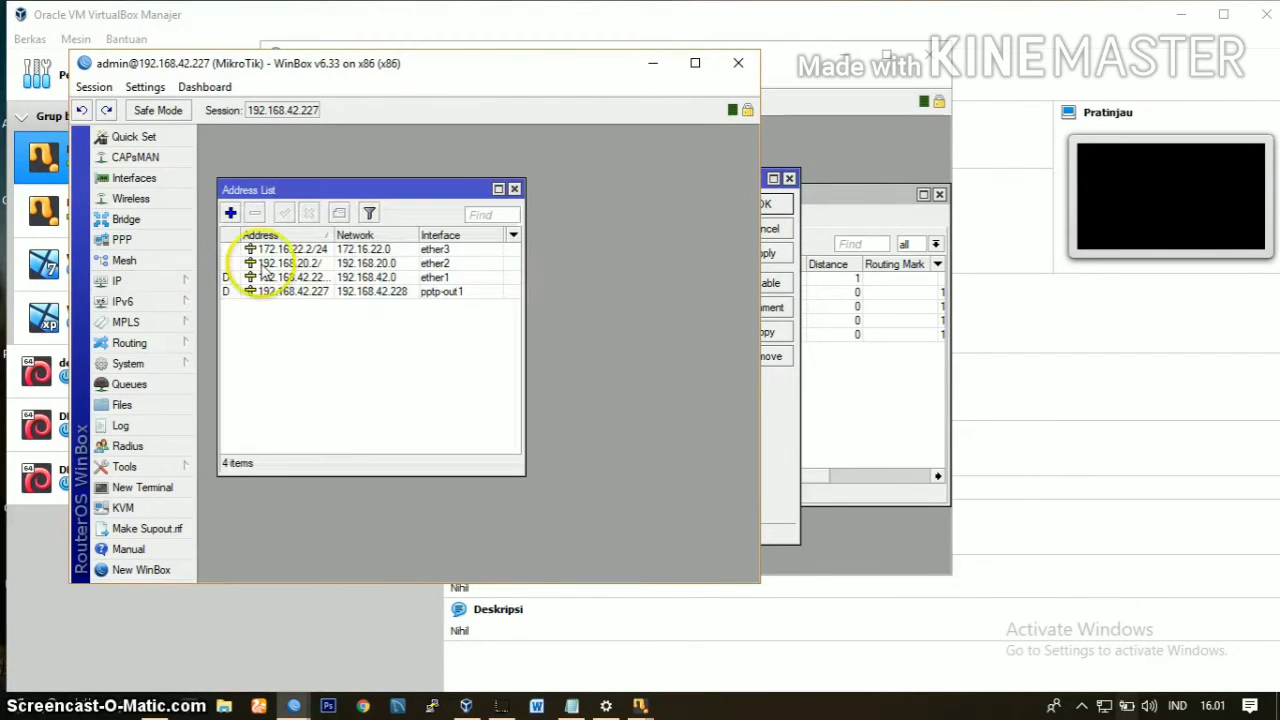
double_click(285, 249)
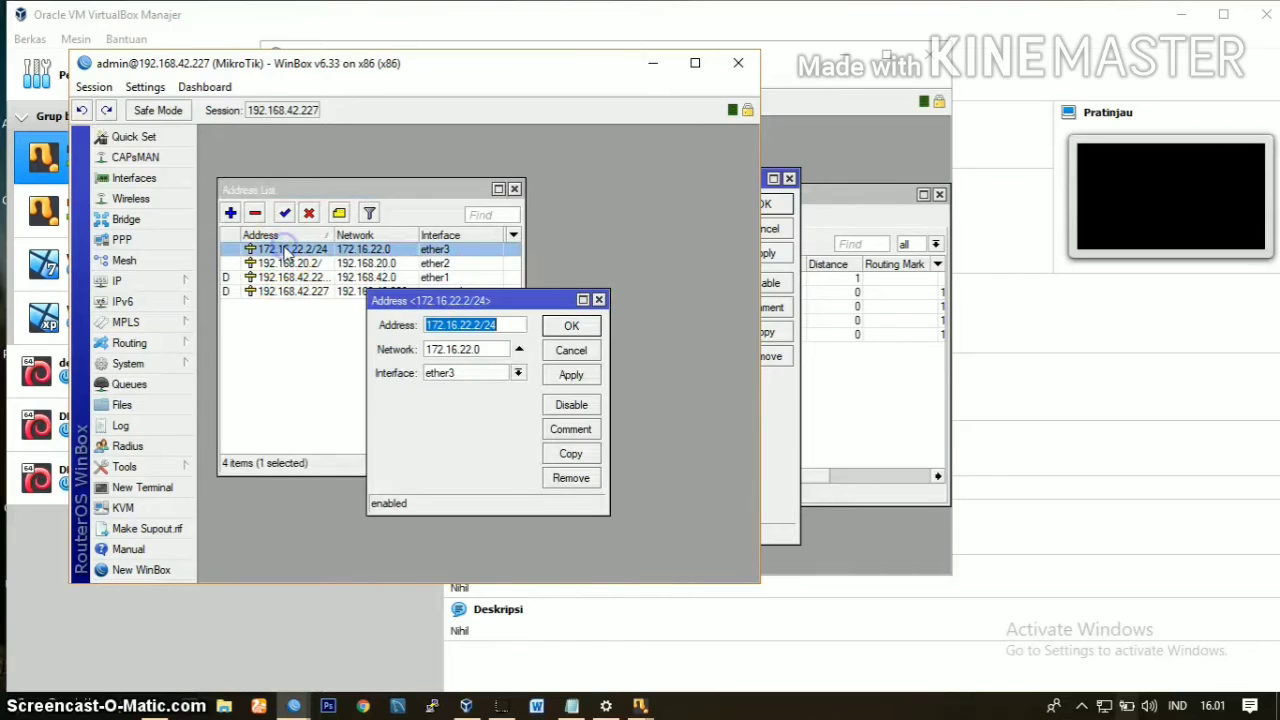
click(494, 325)
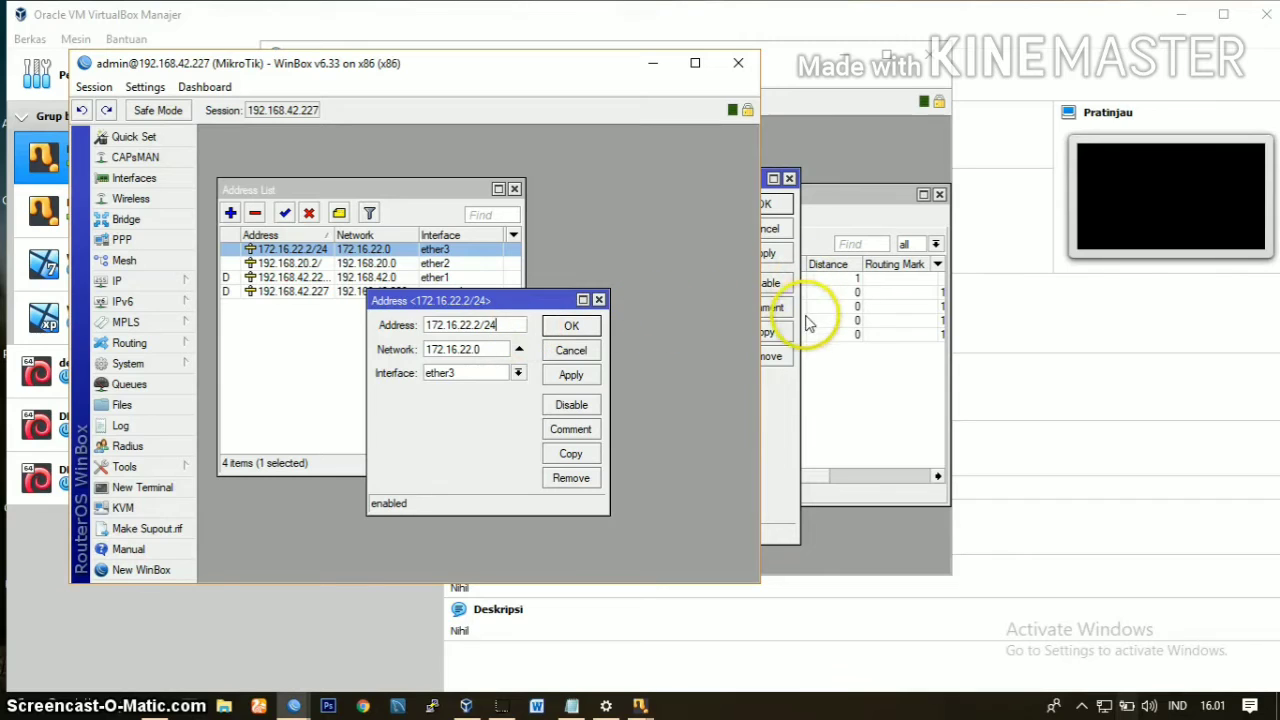
Step: Set the destination address of the server router's new route to 172.16.22.2/24
click(767, 381)
click(683, 227)
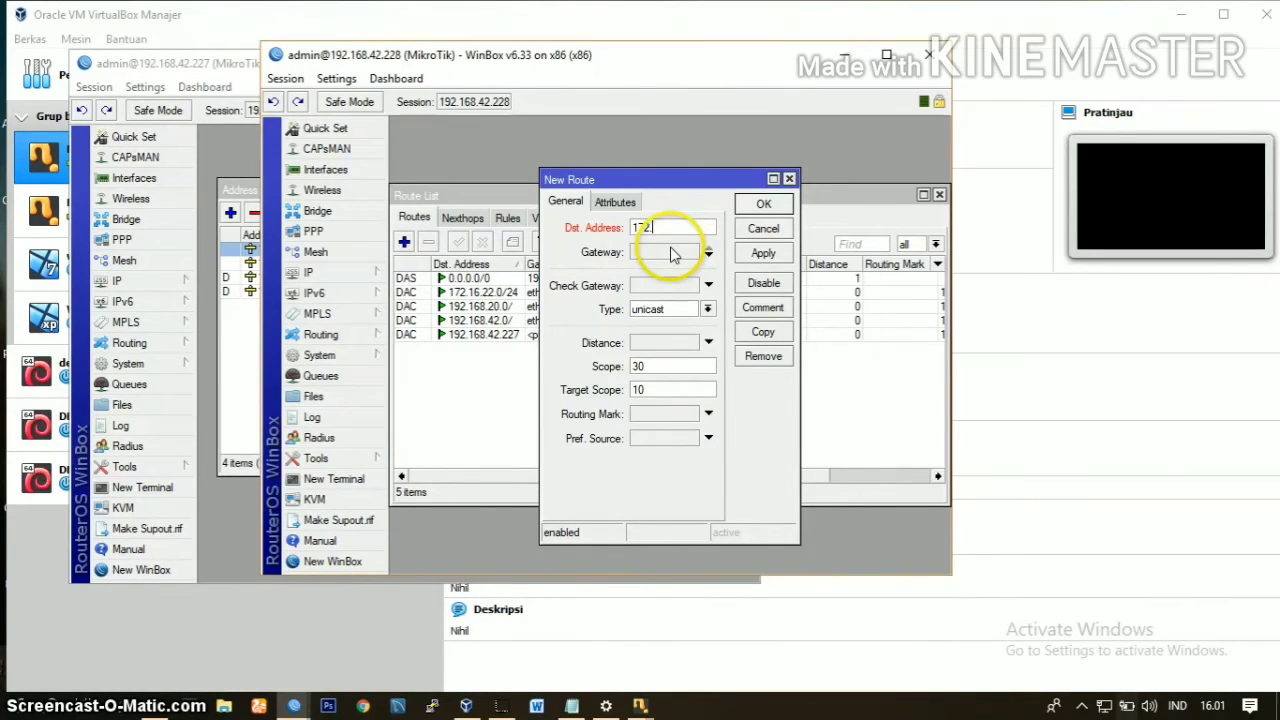
text(172.16)
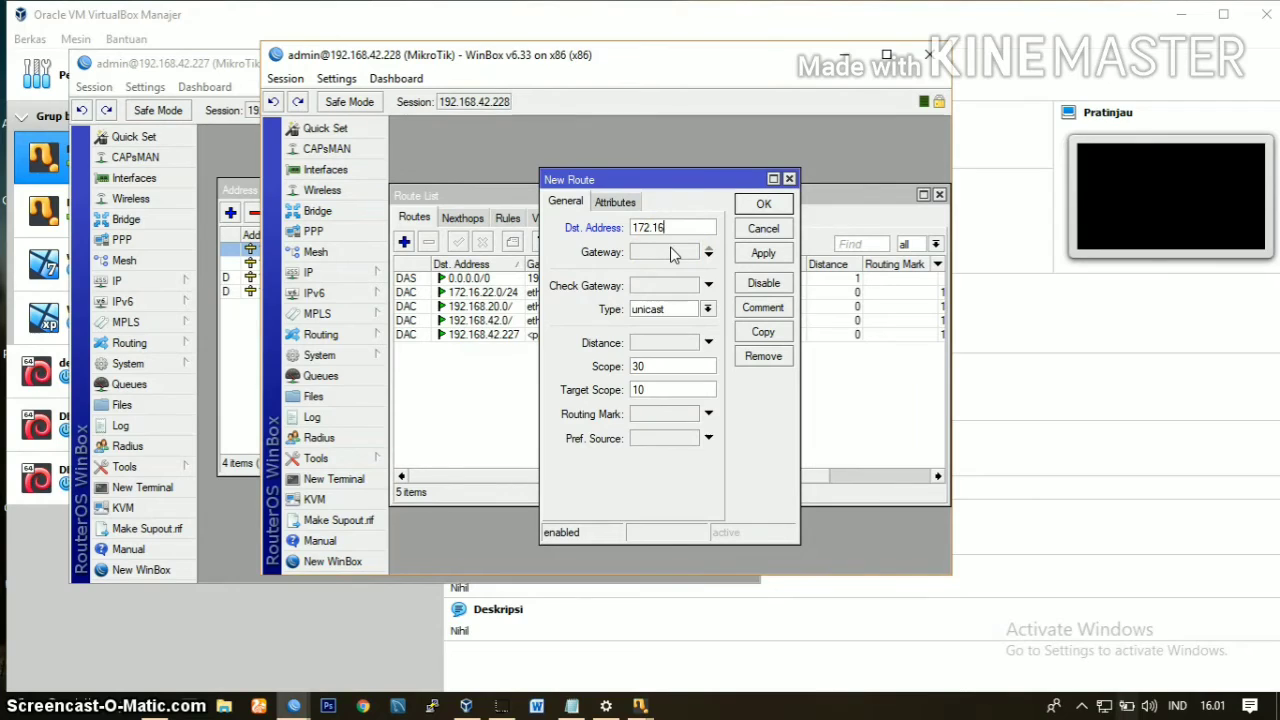
text(.22.2/24)
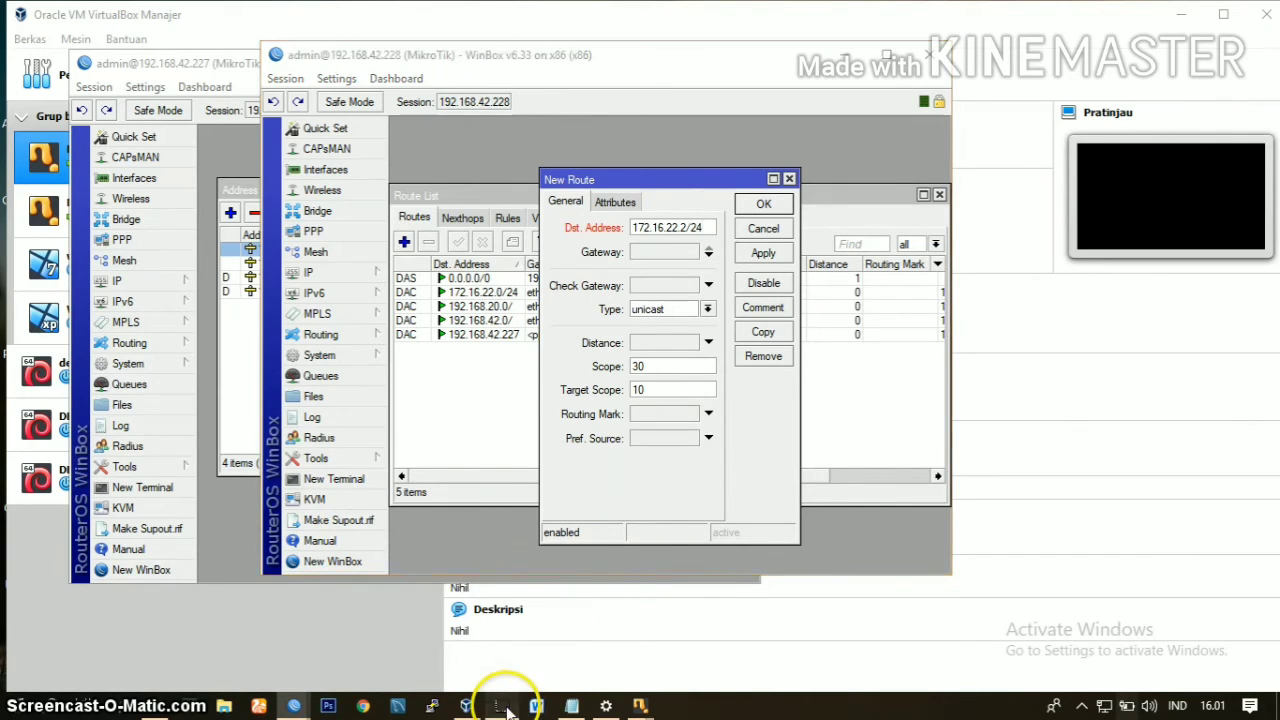
double_click(699, 228)
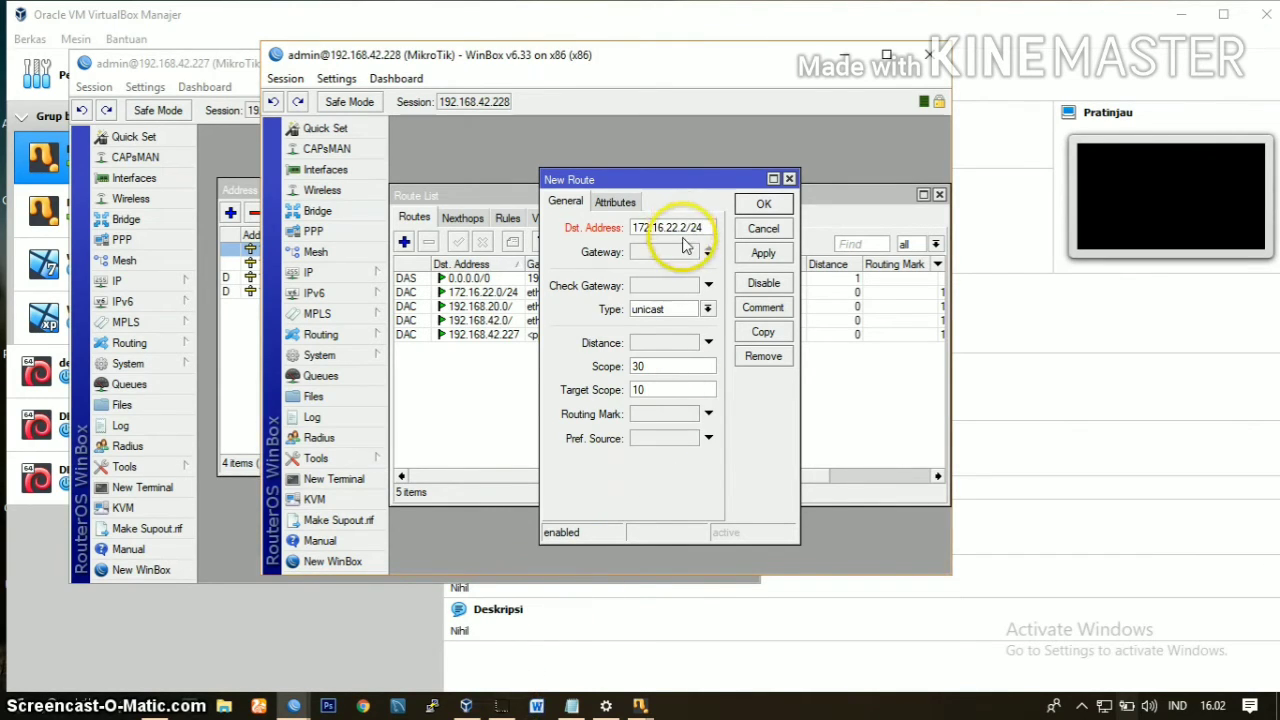
Step: Recheck the client router's ether3 address details, and return to the server router's new route
click(248, 335)
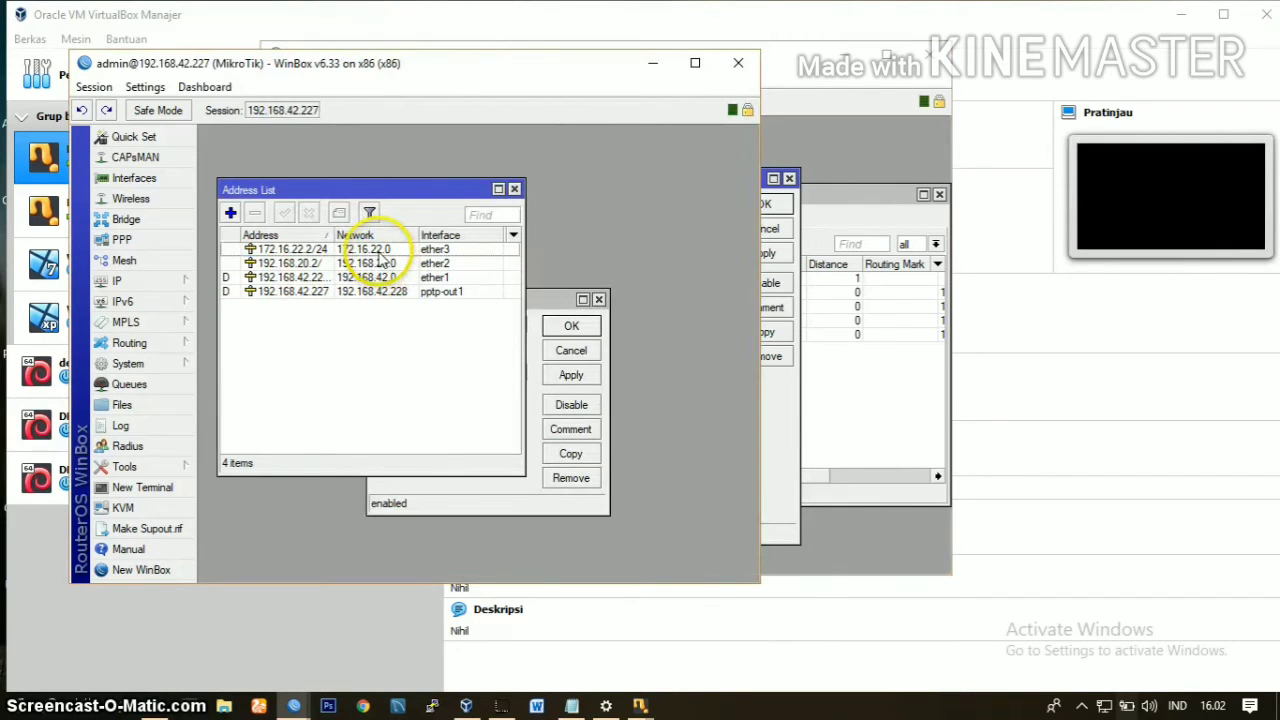
double_click(381, 259)
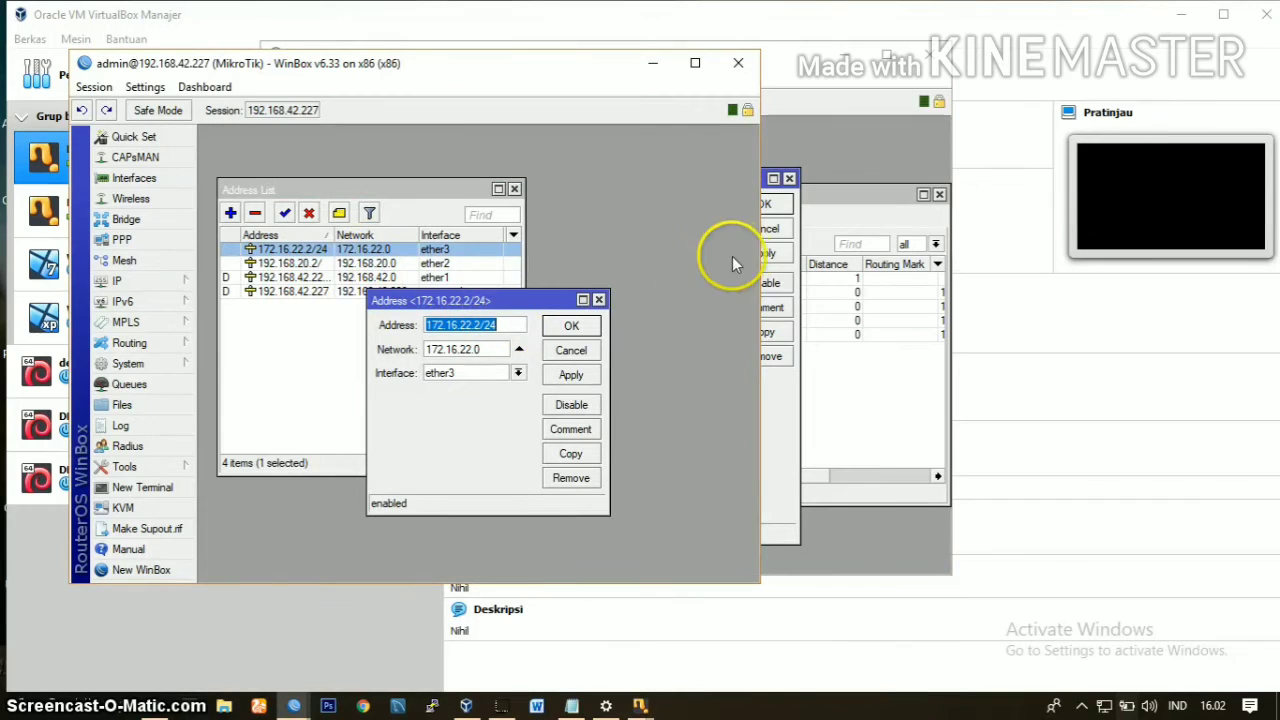
click(886, 233)
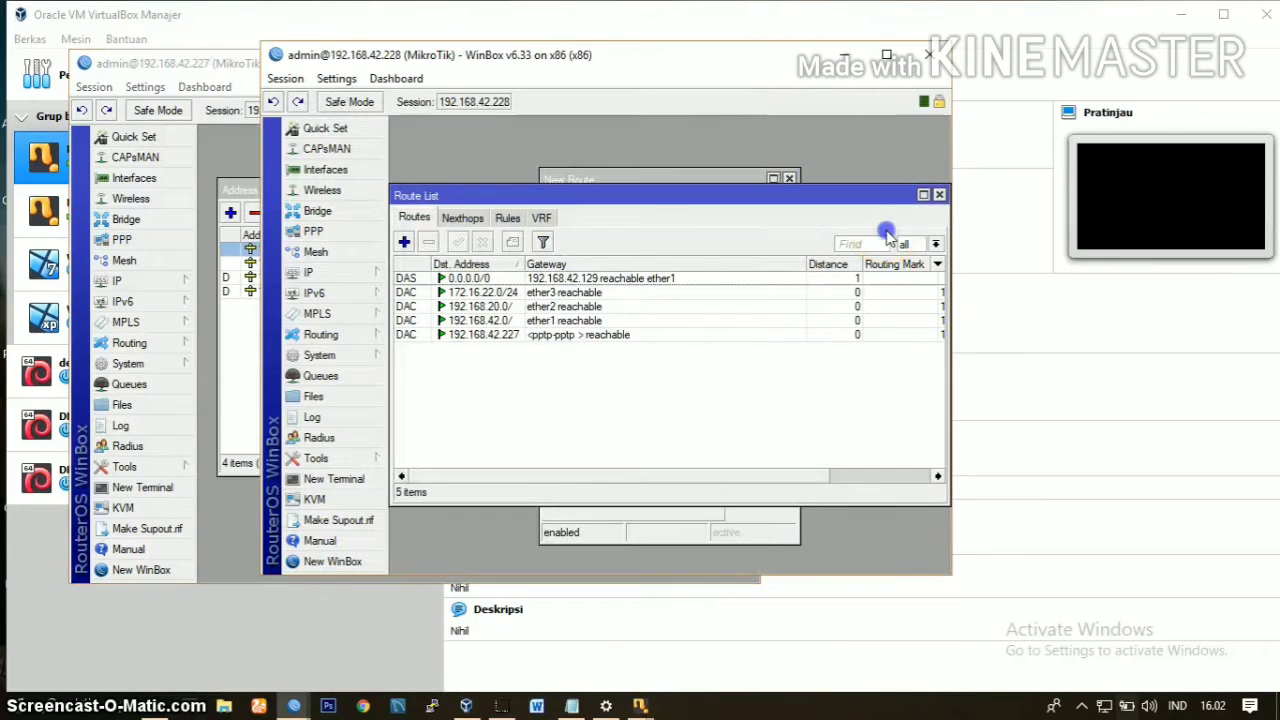
click(645, 179)
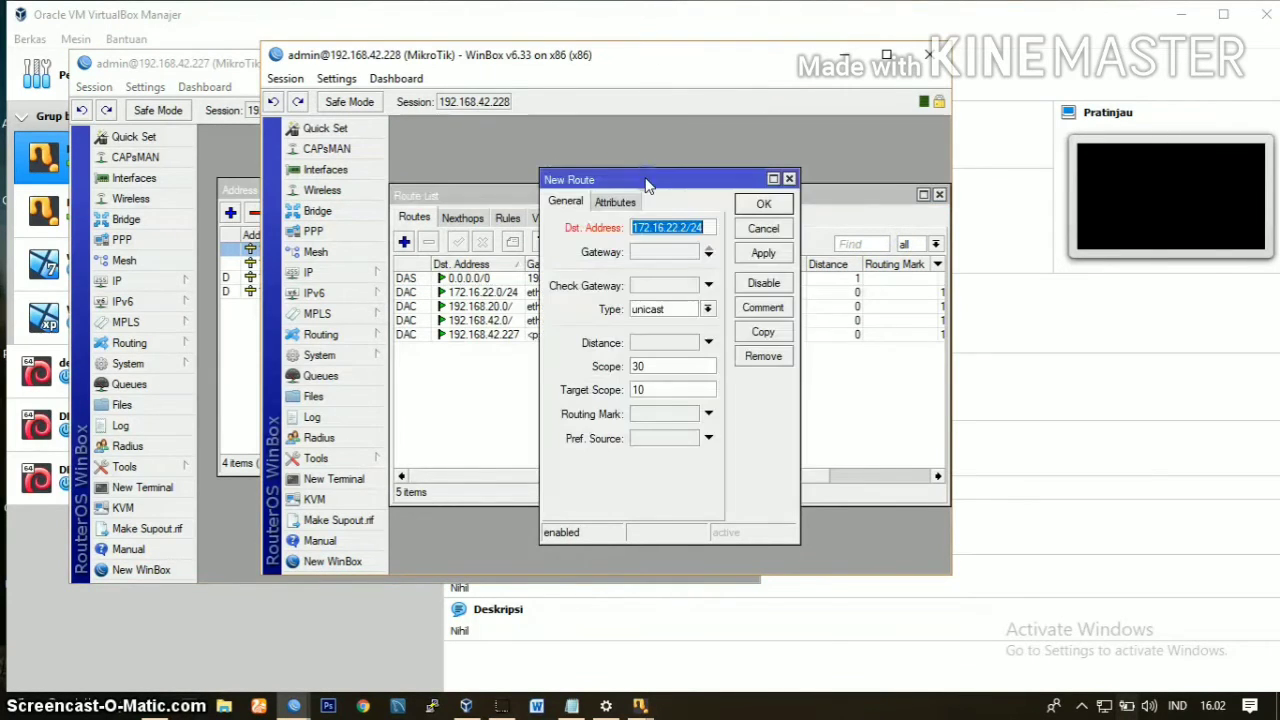
Step: Correct the server route's destination to 172.16.22.0/24, set its gateway to the <pptp-pptp > interface, save it and select it in the list
click(705, 257)
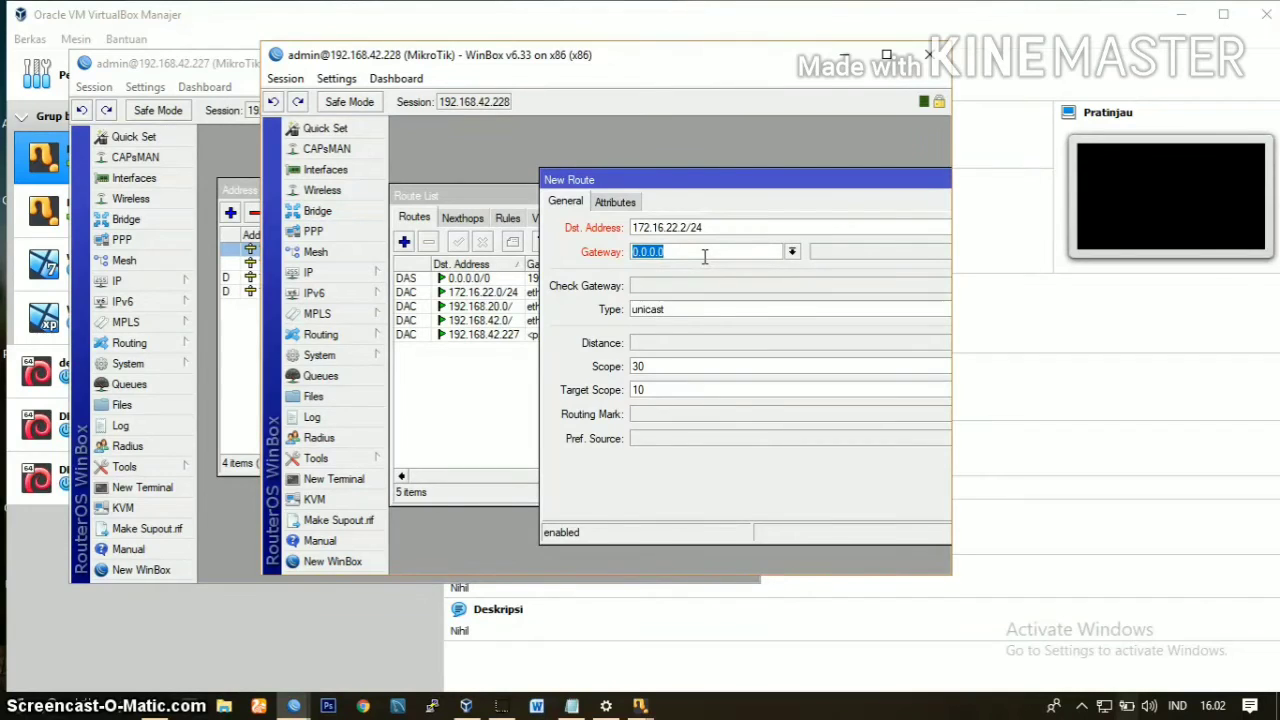
click(705, 256)
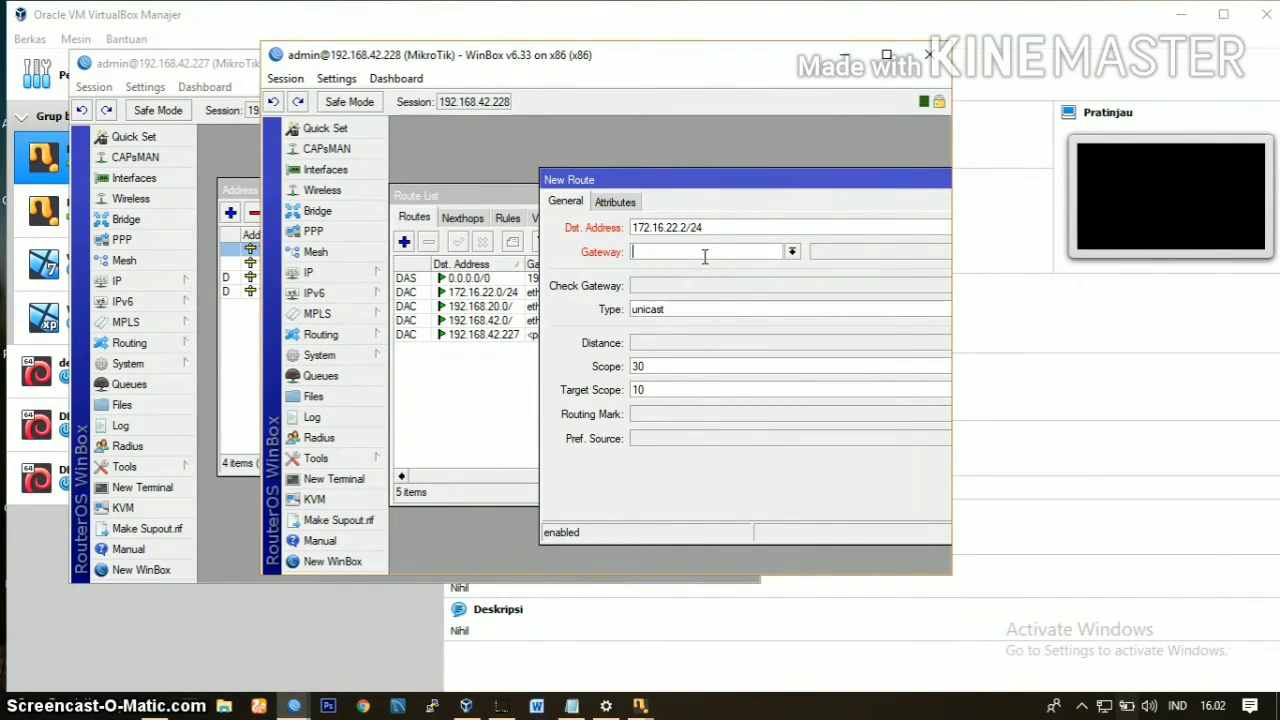
click(791, 251)
click(754, 268)
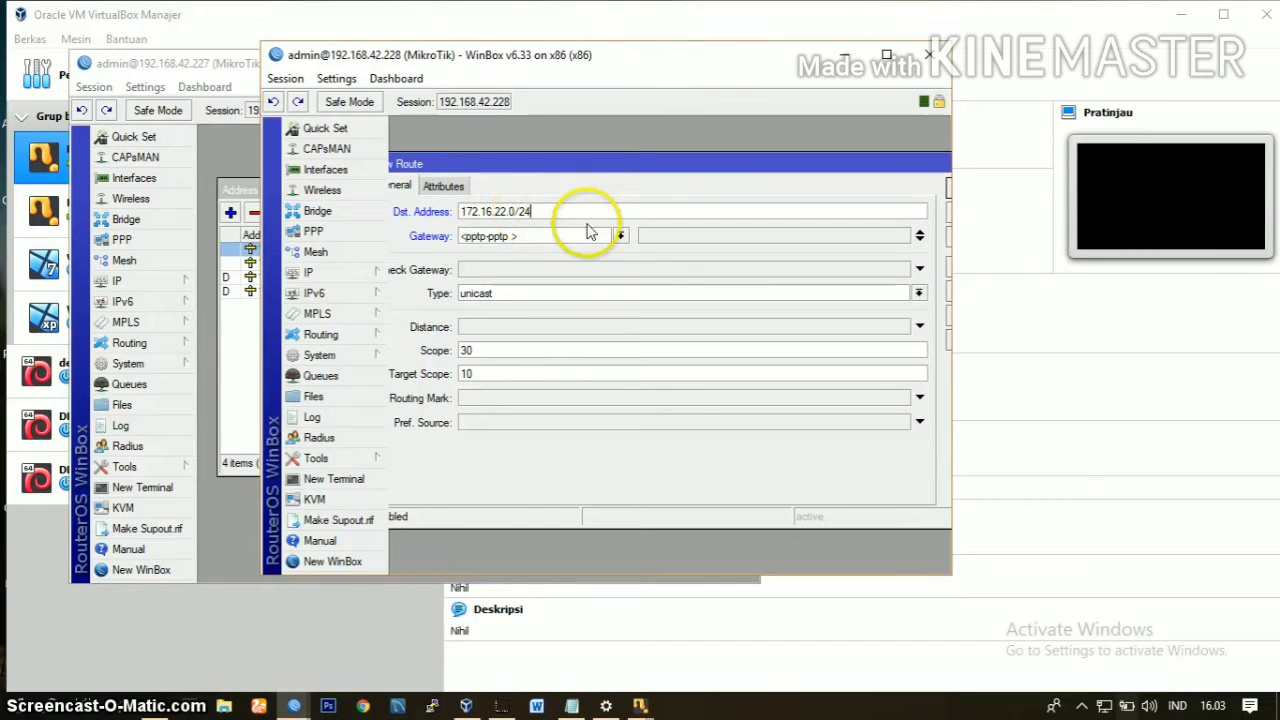
drag(657, 177, 585, 174)
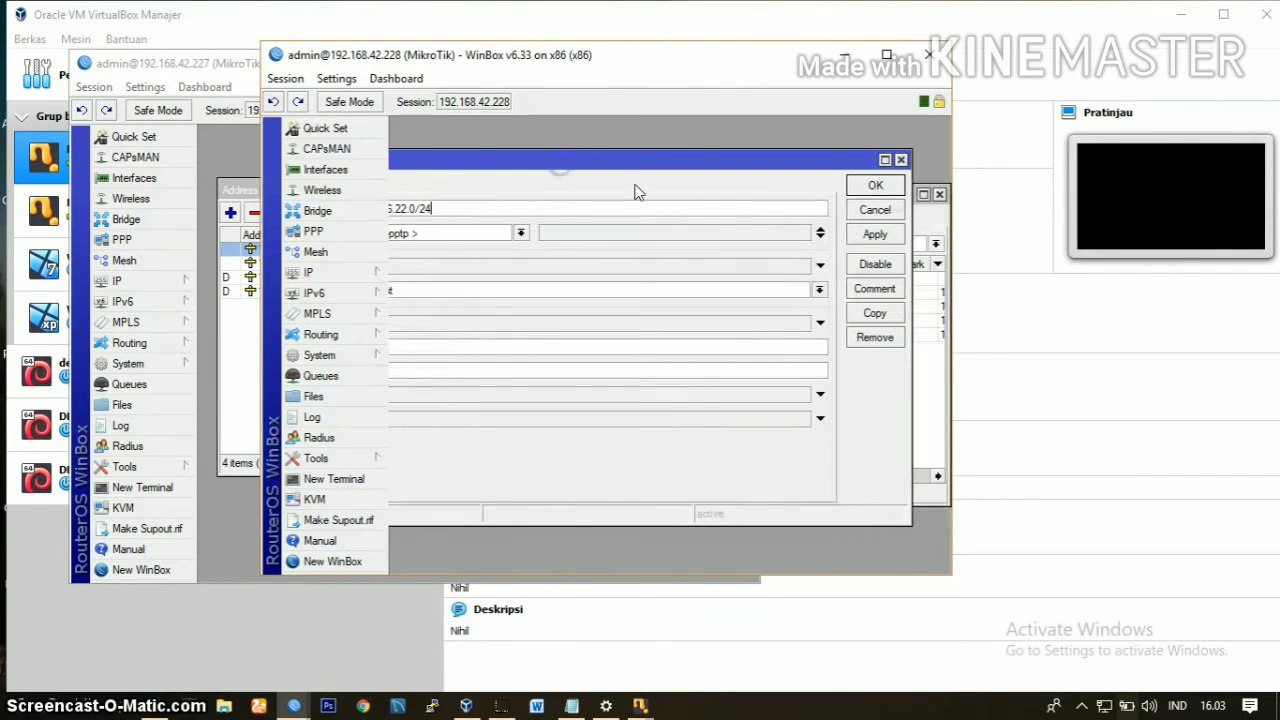
click(874, 235)
click(875, 186)
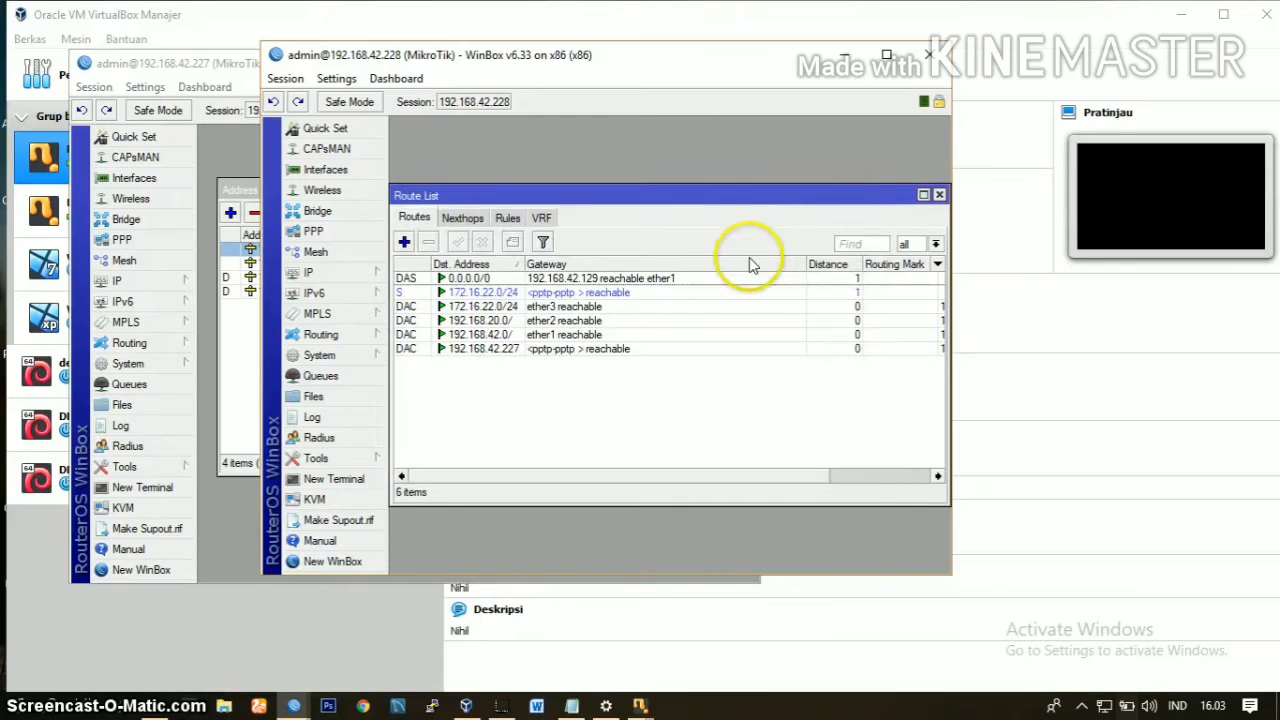
click(657, 293)
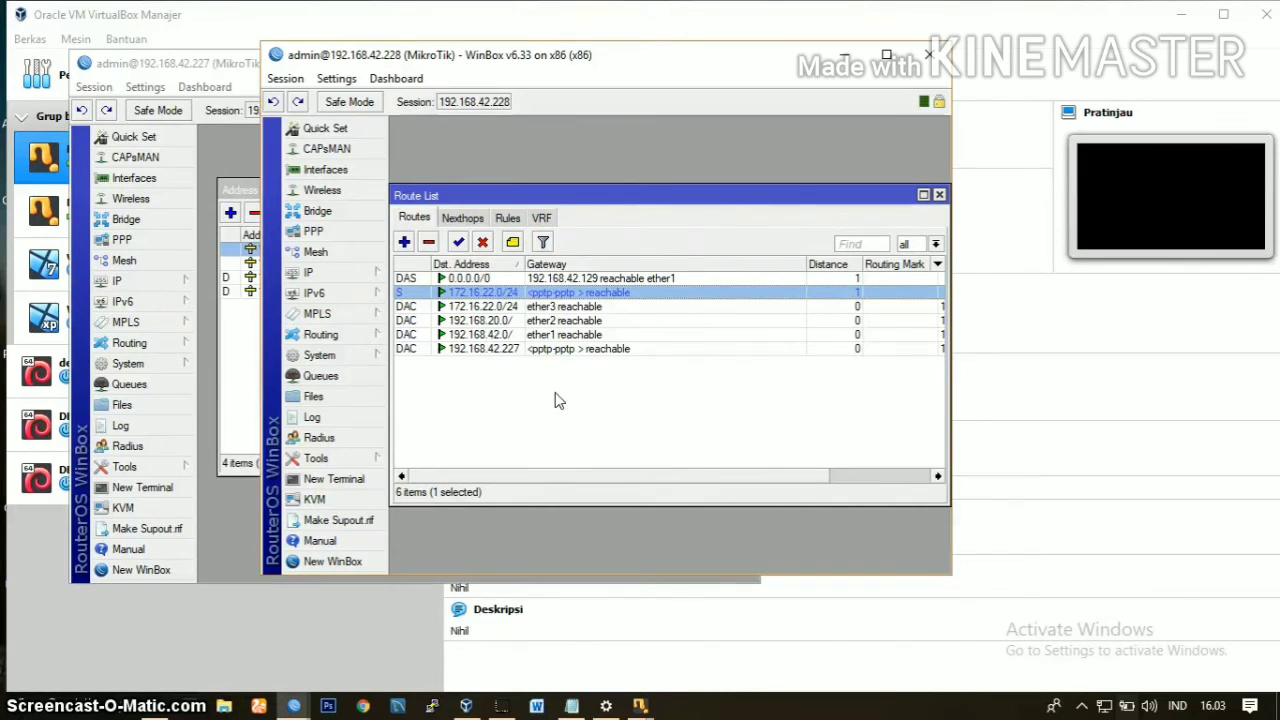
click(520, 378)
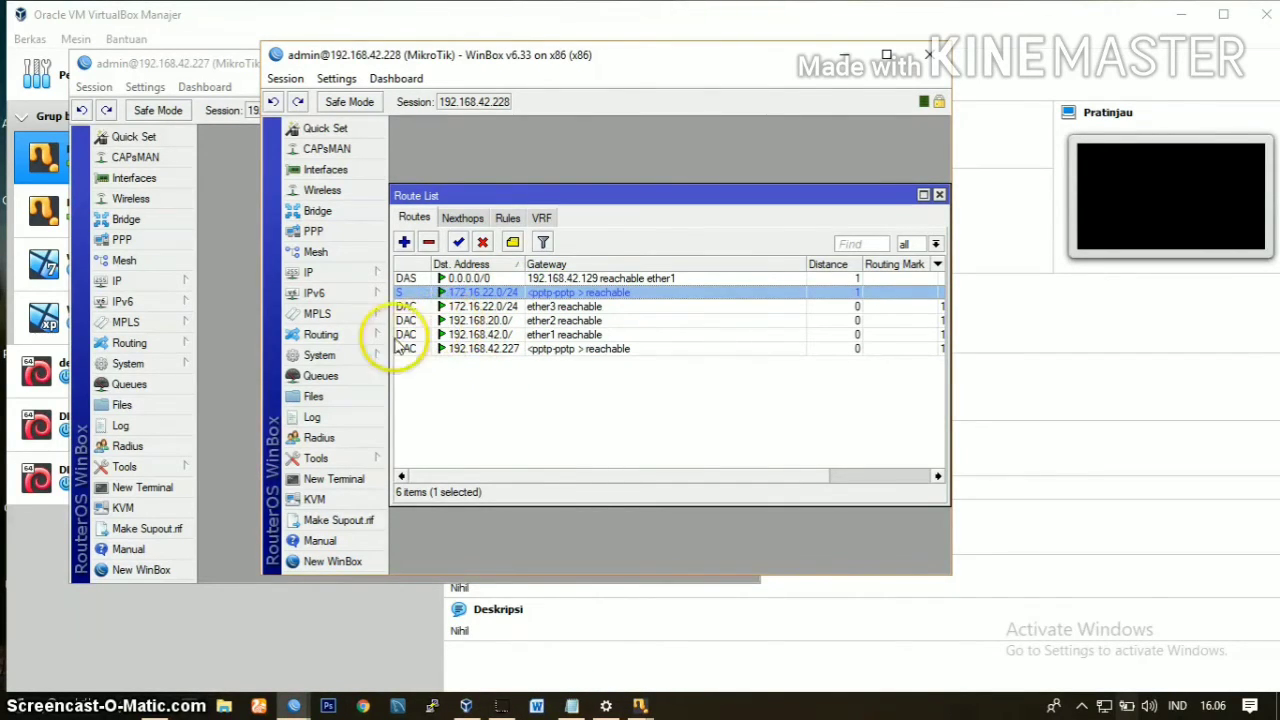
Step: Start a new route in the client router's IP route list and replace the default destination address with 192.168
click(242, 353)
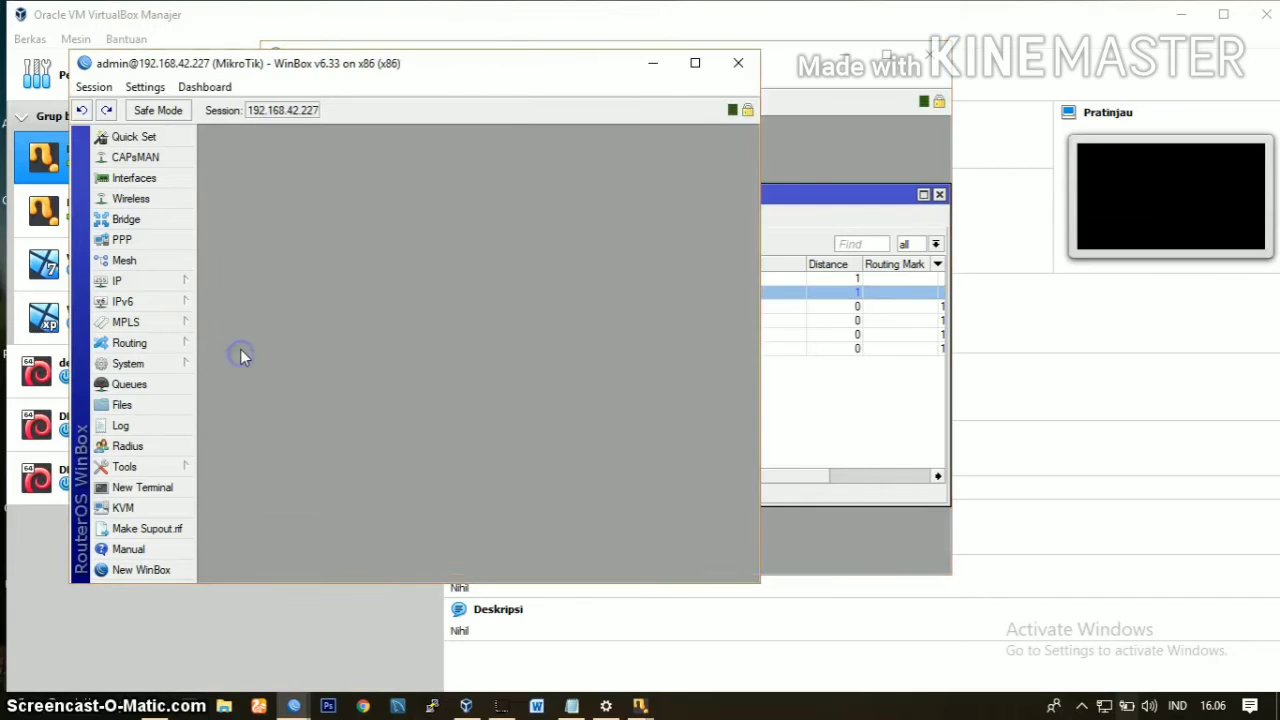
click(161, 286)
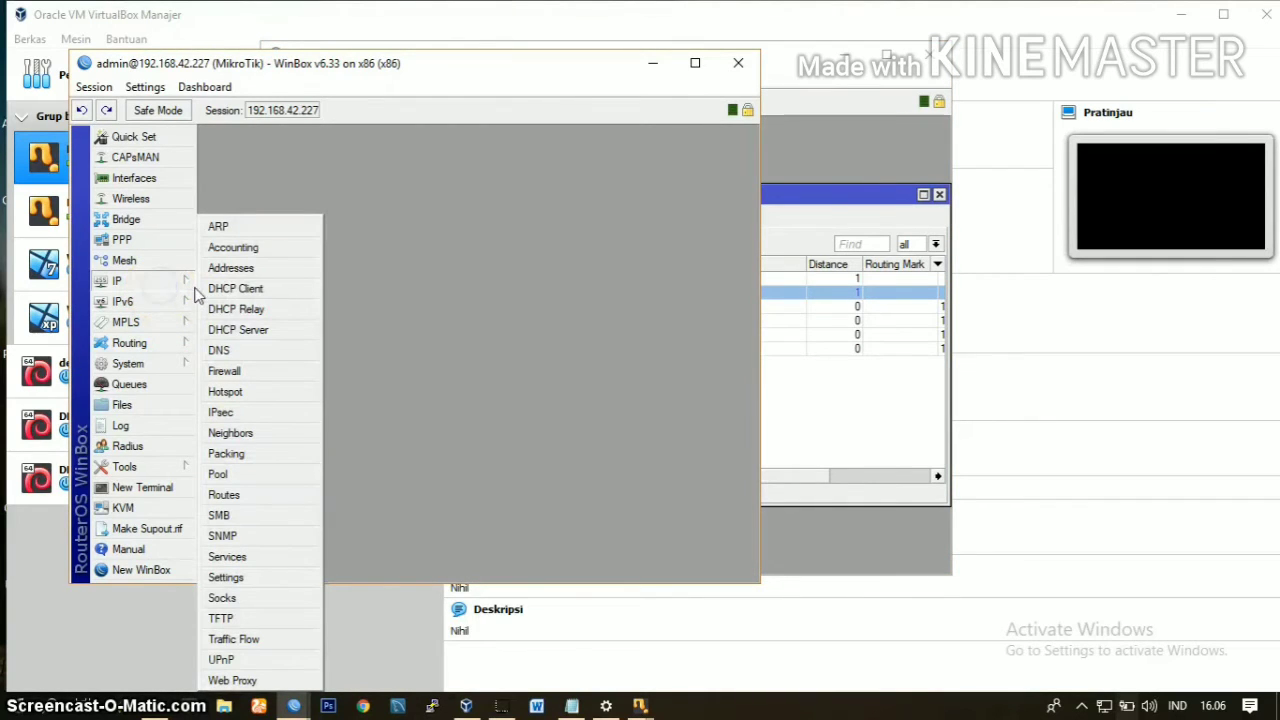
click(243, 496)
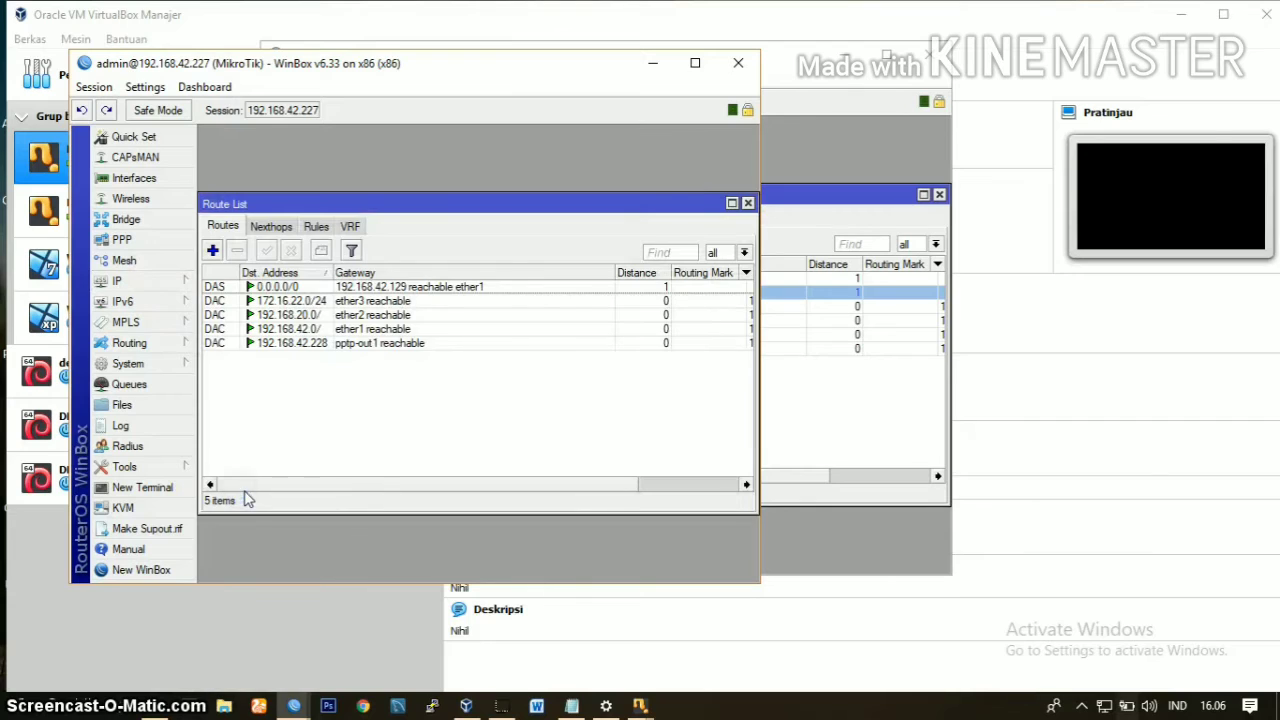
click(213, 252)
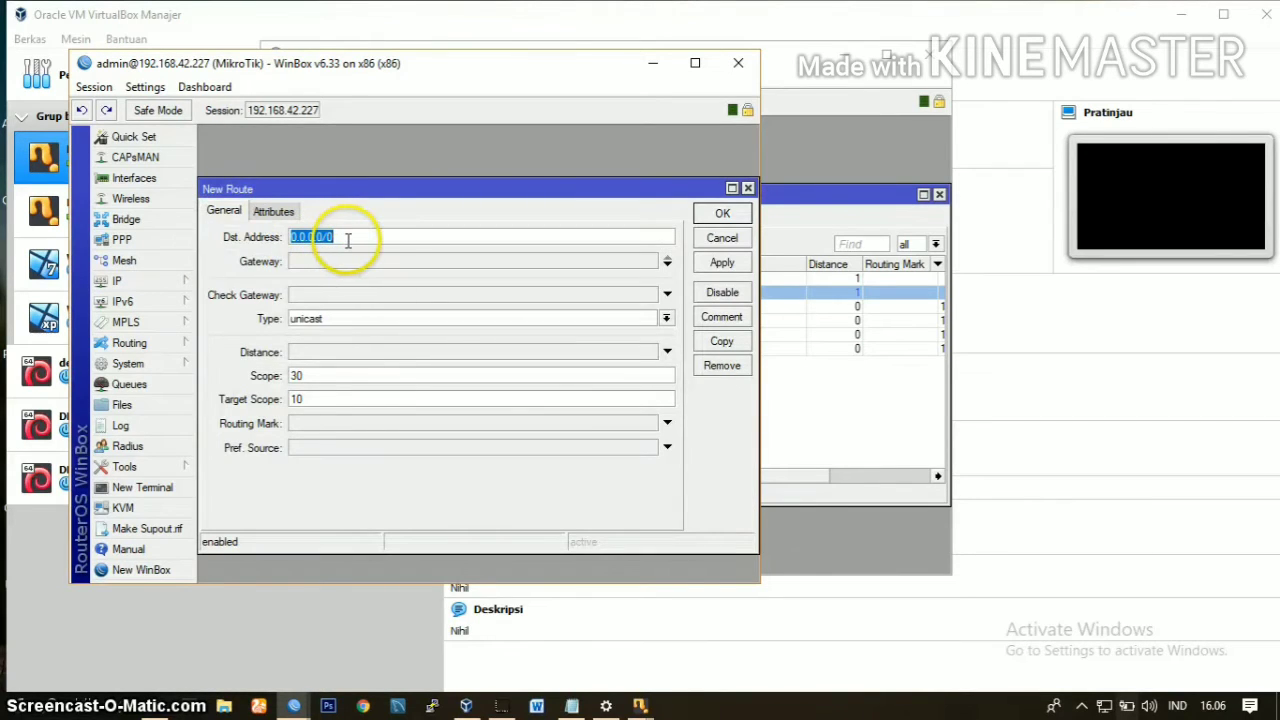
key(BackSpace)
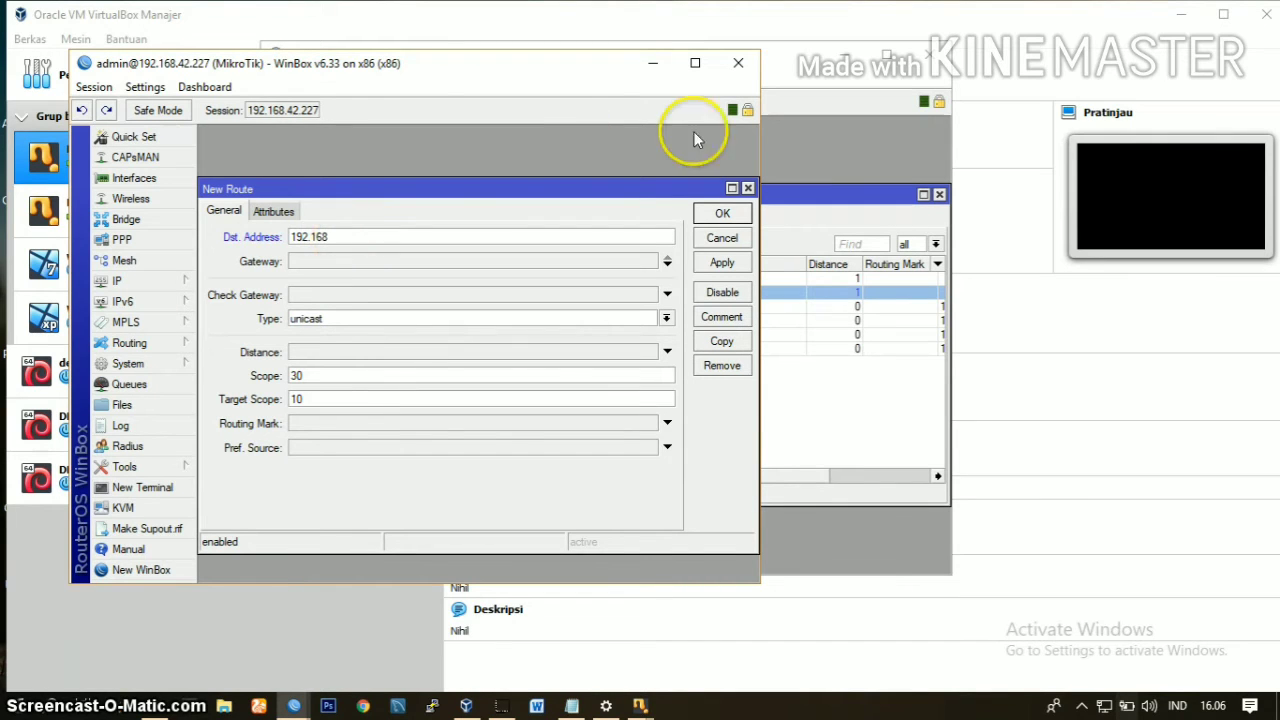
Step: Open the server router's IP address list and check the details of its ether3 address
click(788, 202)
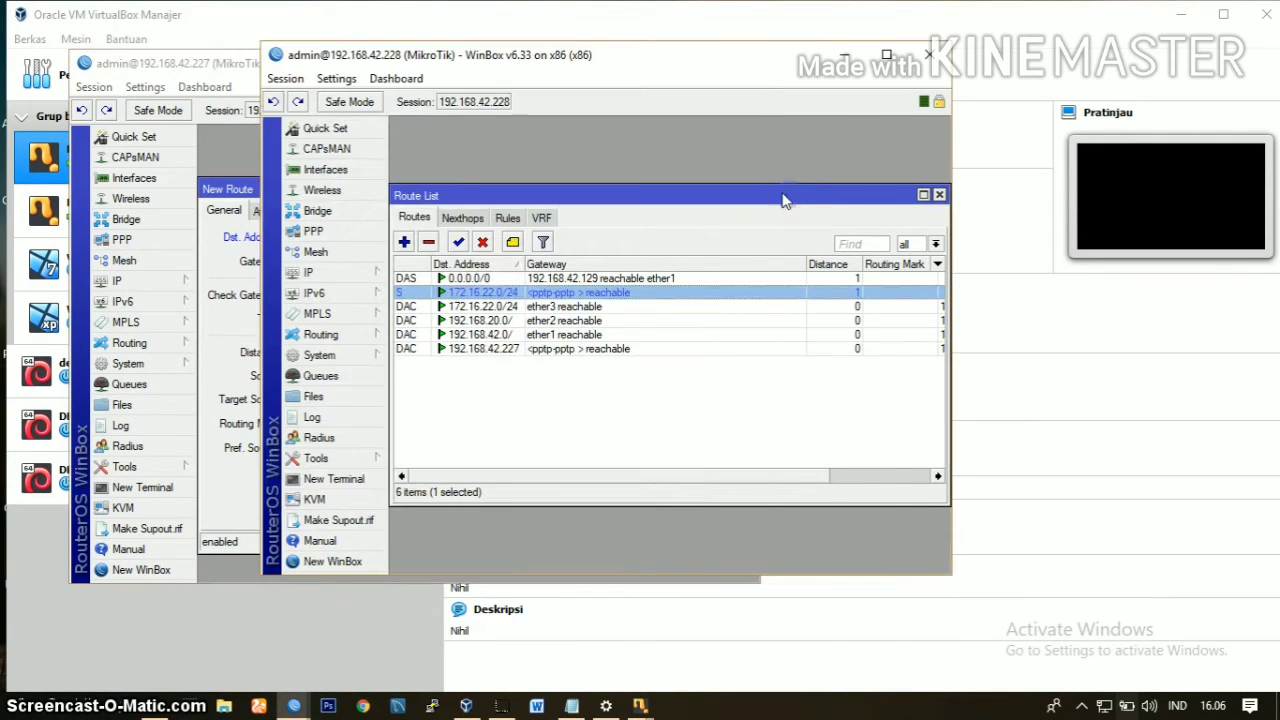
click(330, 275)
click(405, 268)
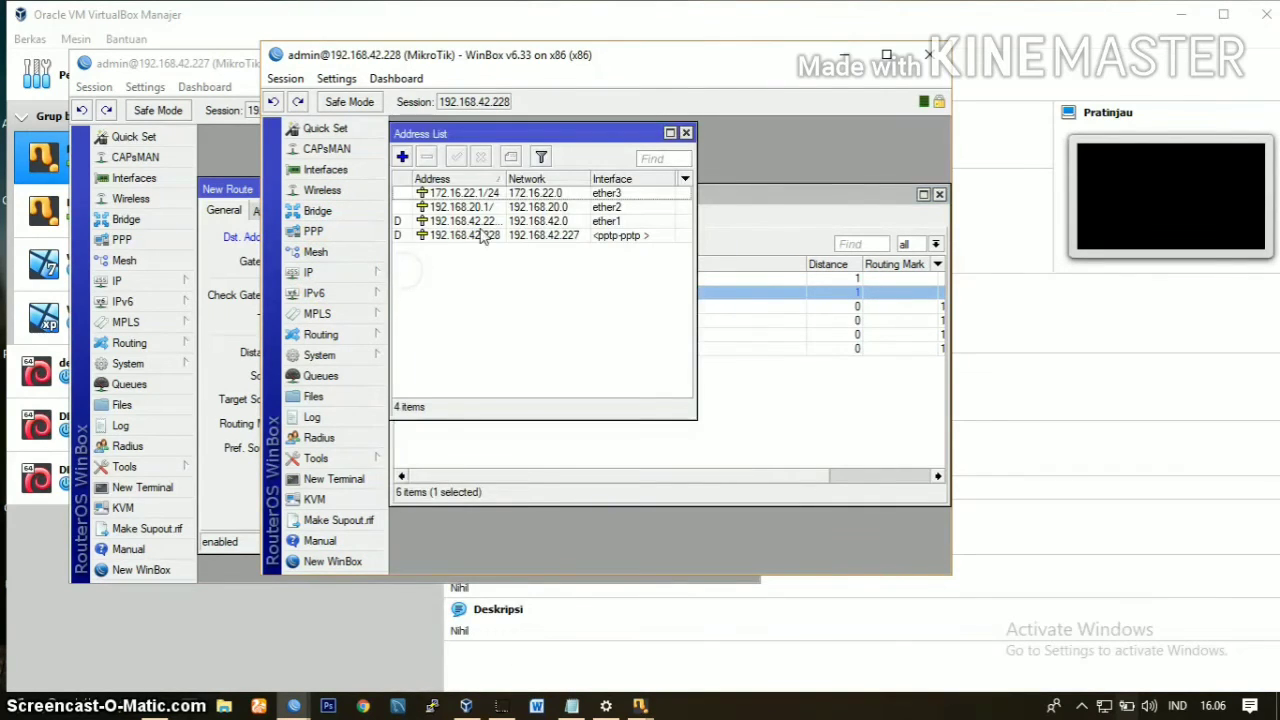
double_click(485, 192)
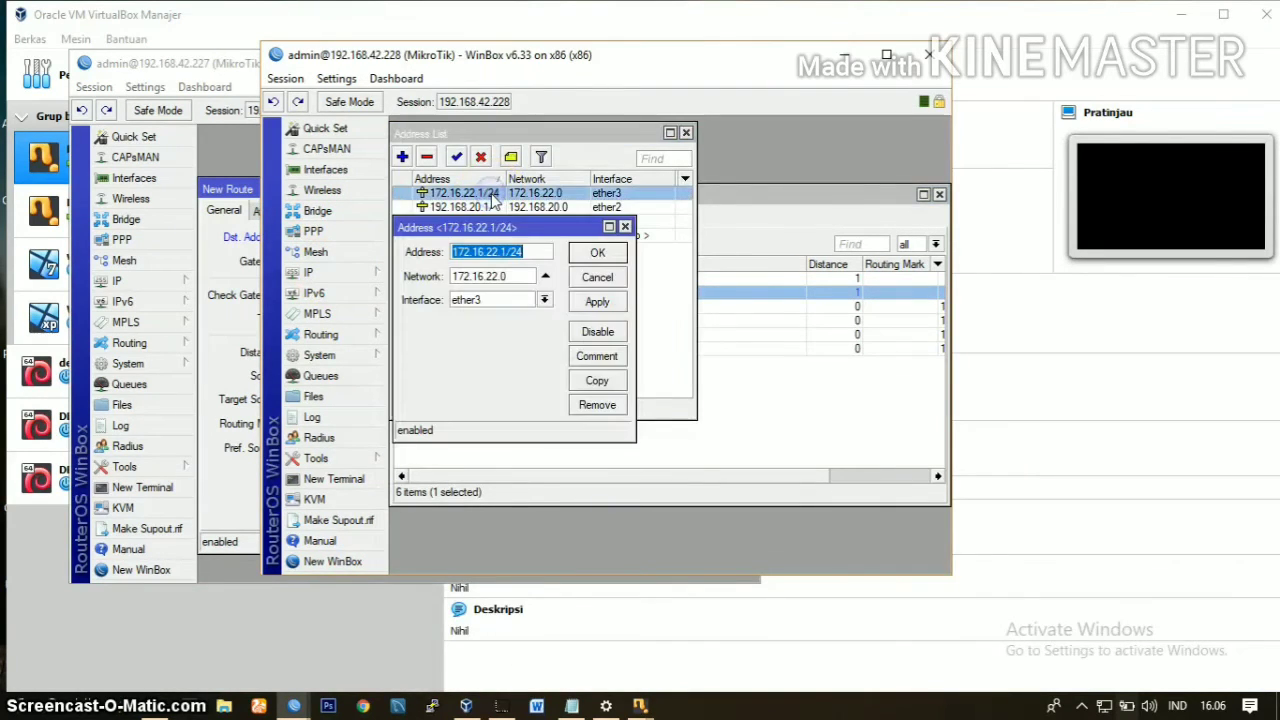
click(497, 251)
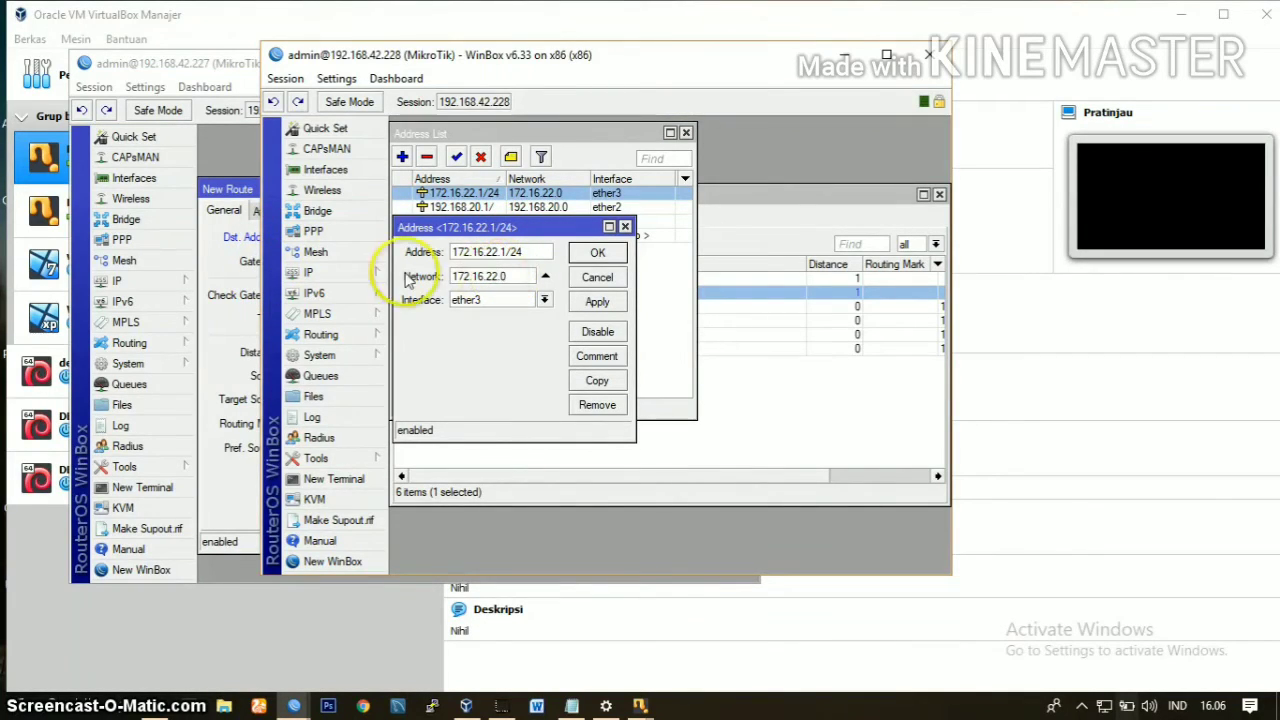
Step: Change the destination address of the client router's new route to 172.16.22.0/24
click(240, 258)
click(299, 238)
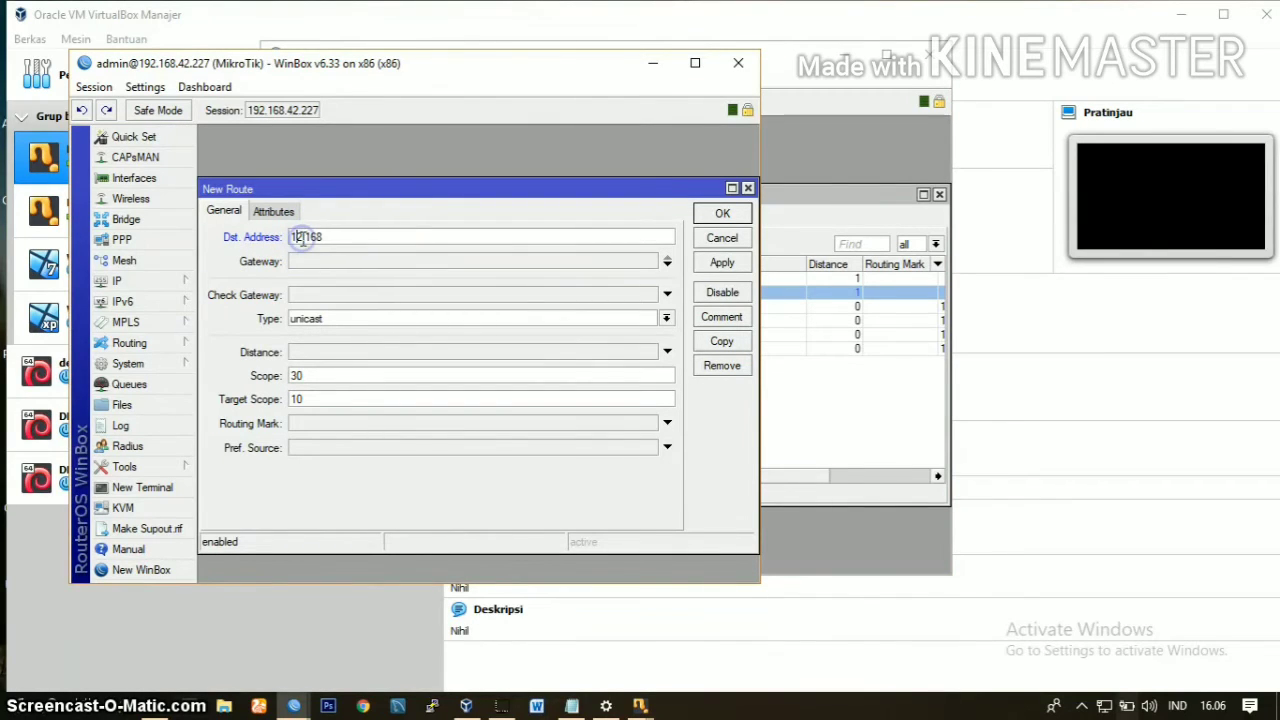
click(365, 240)
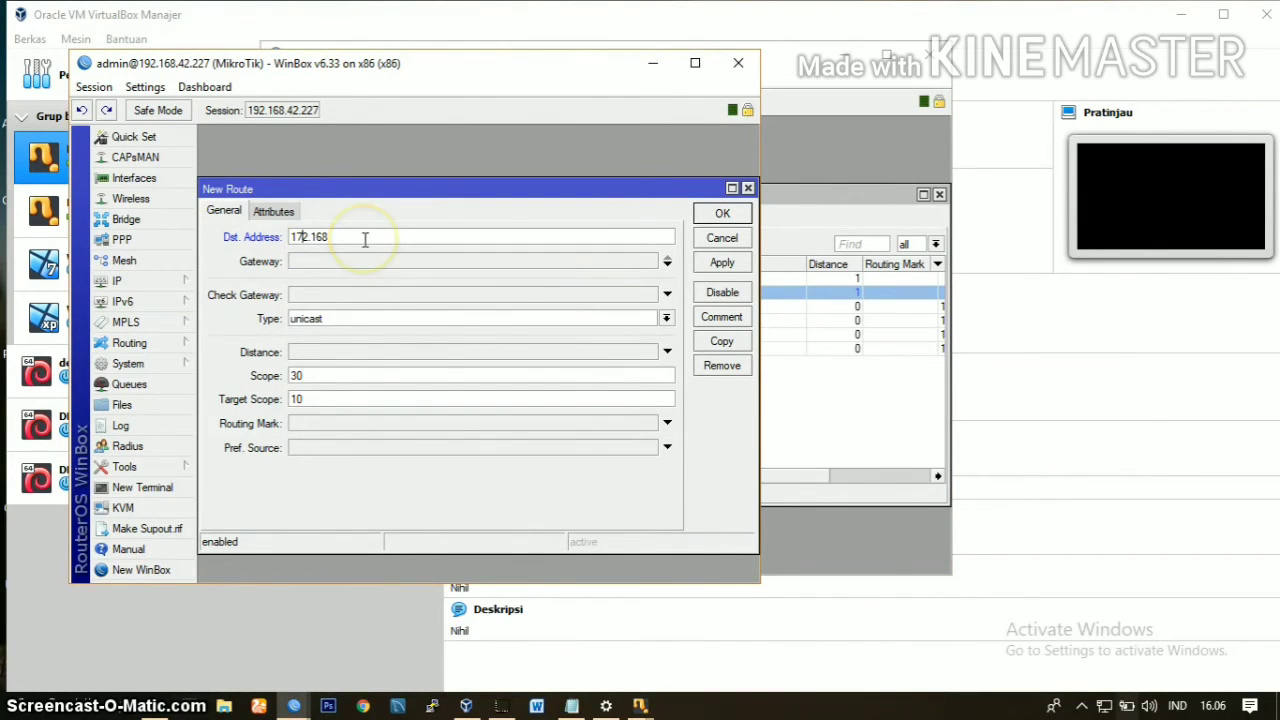
click(365, 239)
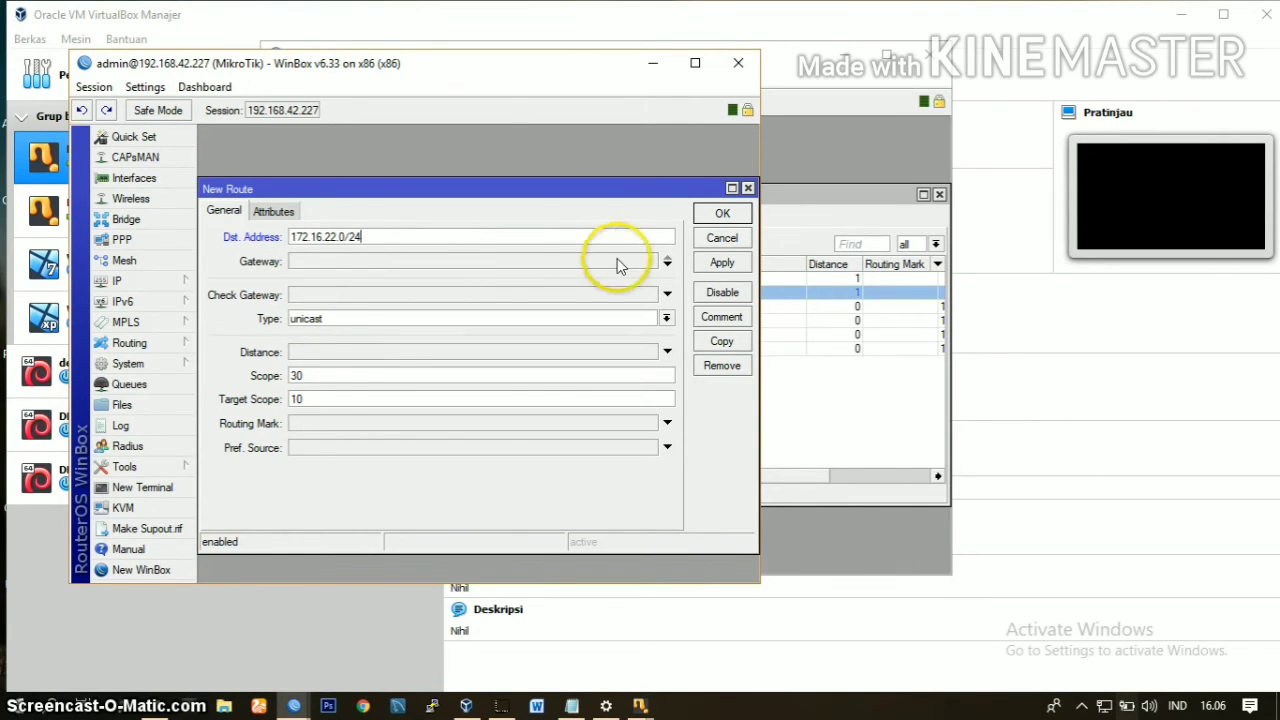
Step: Set the client route's gateway to pptp-out1, apply it and save the route
click(667, 264)
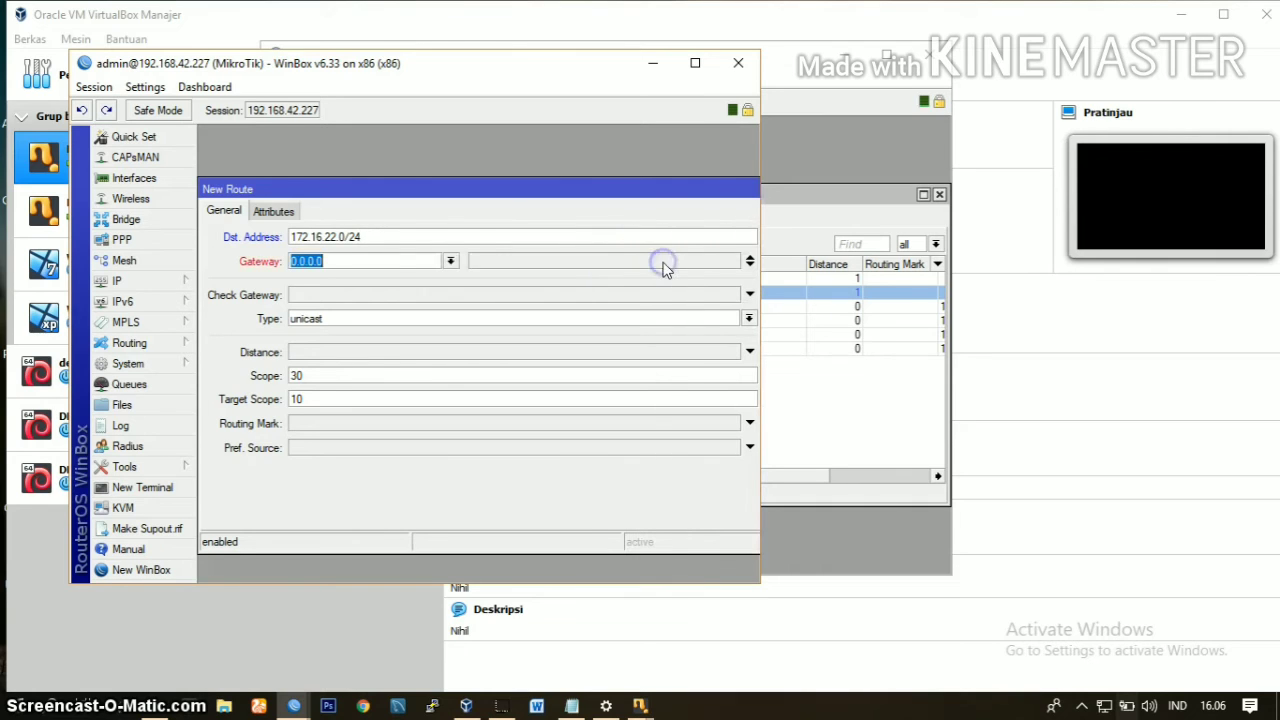
click(450, 261)
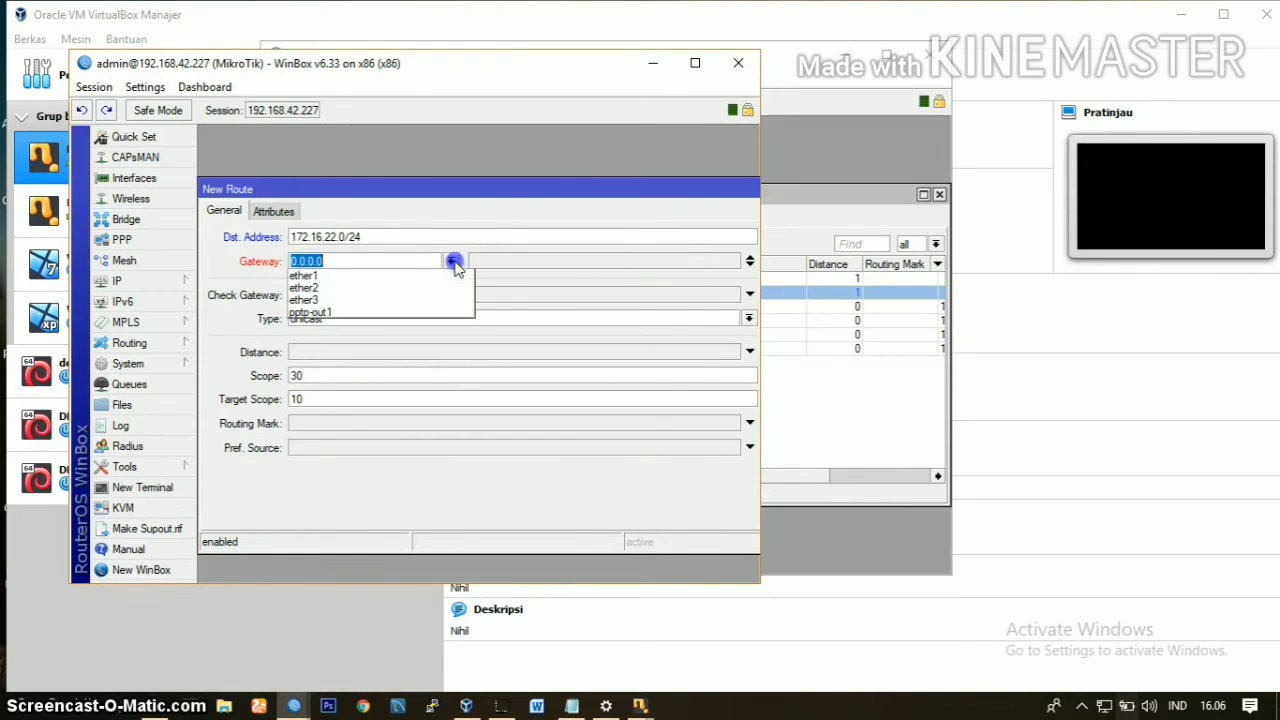
click(423, 312)
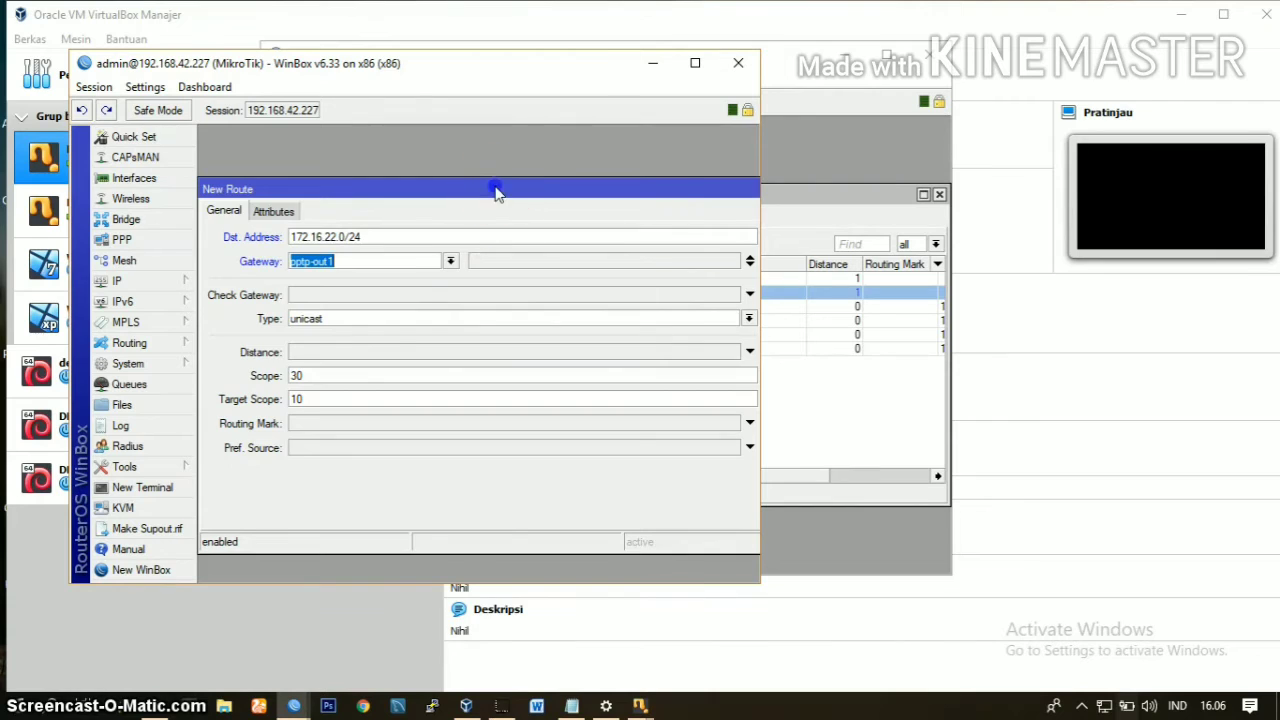
drag(494, 191, 323, 186)
click(633, 262)
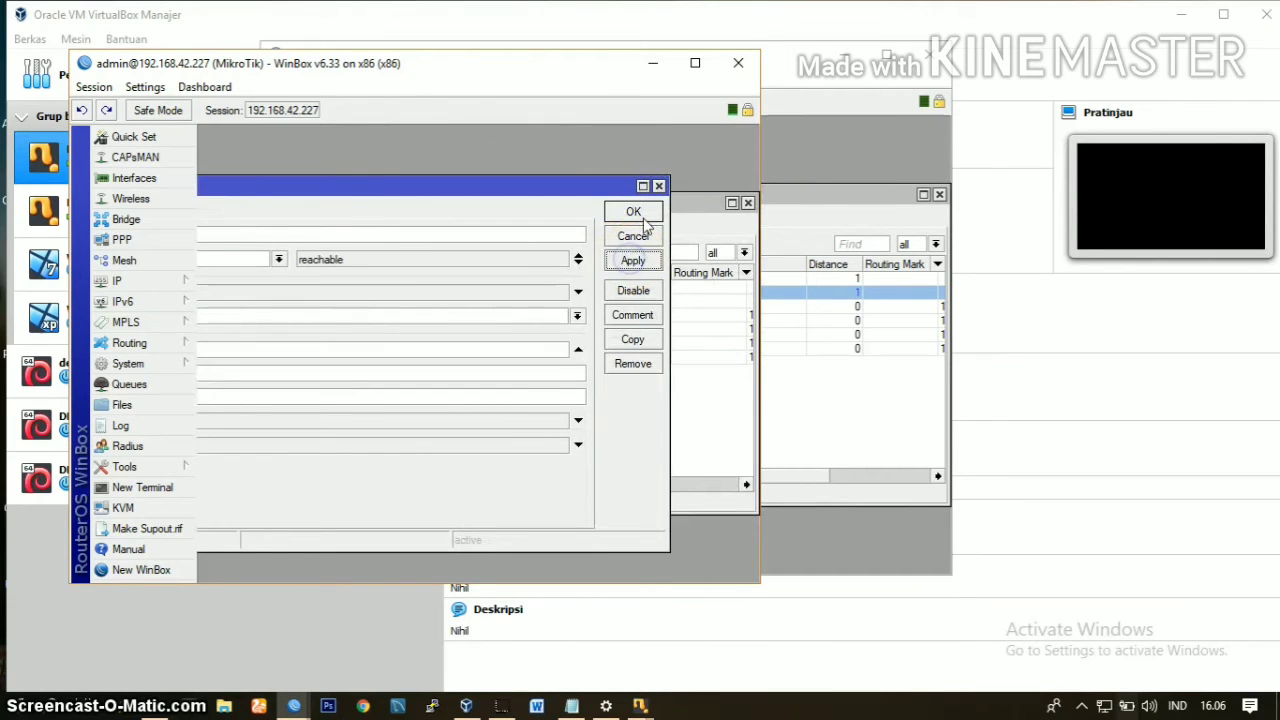
click(636, 211)
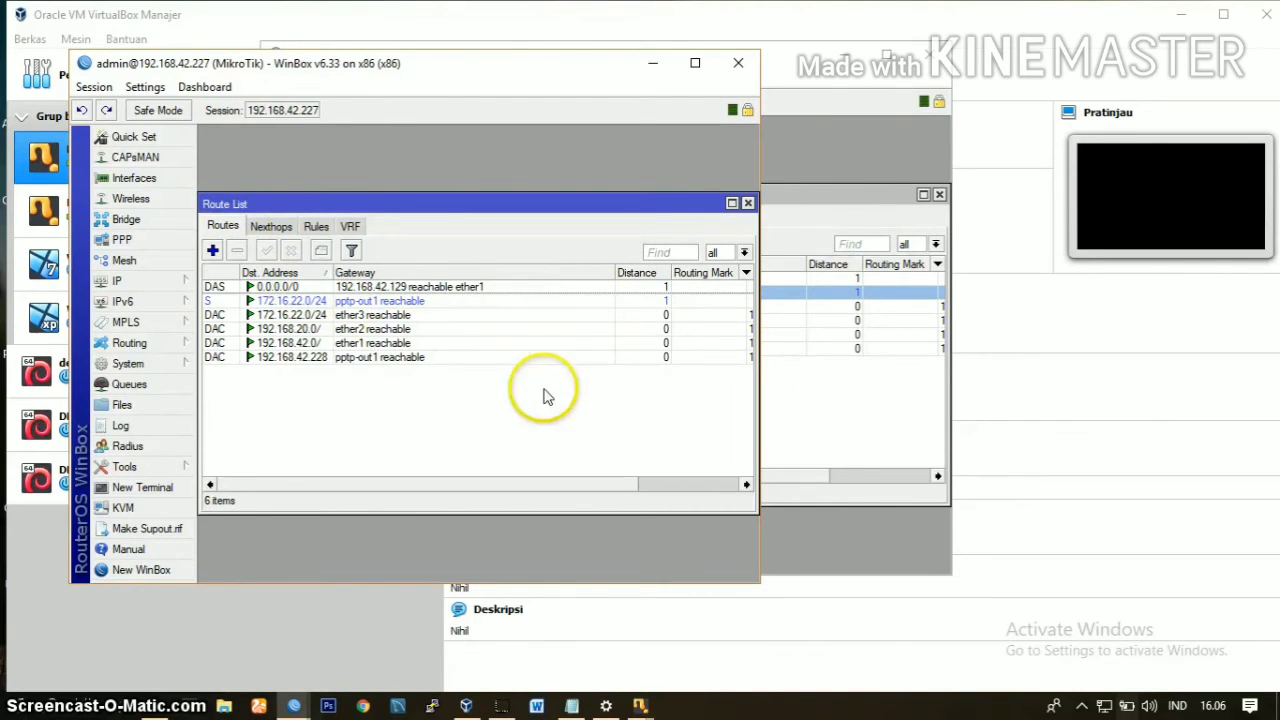
Step: Switch between the server and client router windows to review the static route on the server side
click(889, 368)
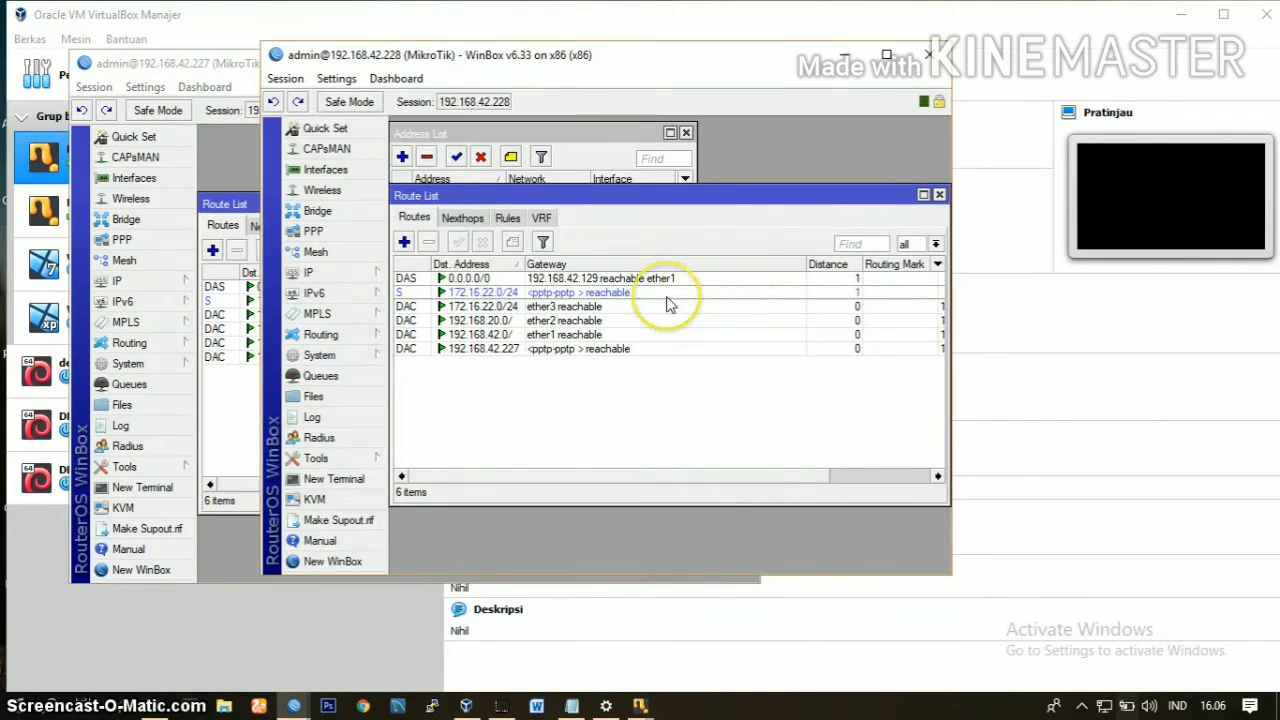
click(248, 408)
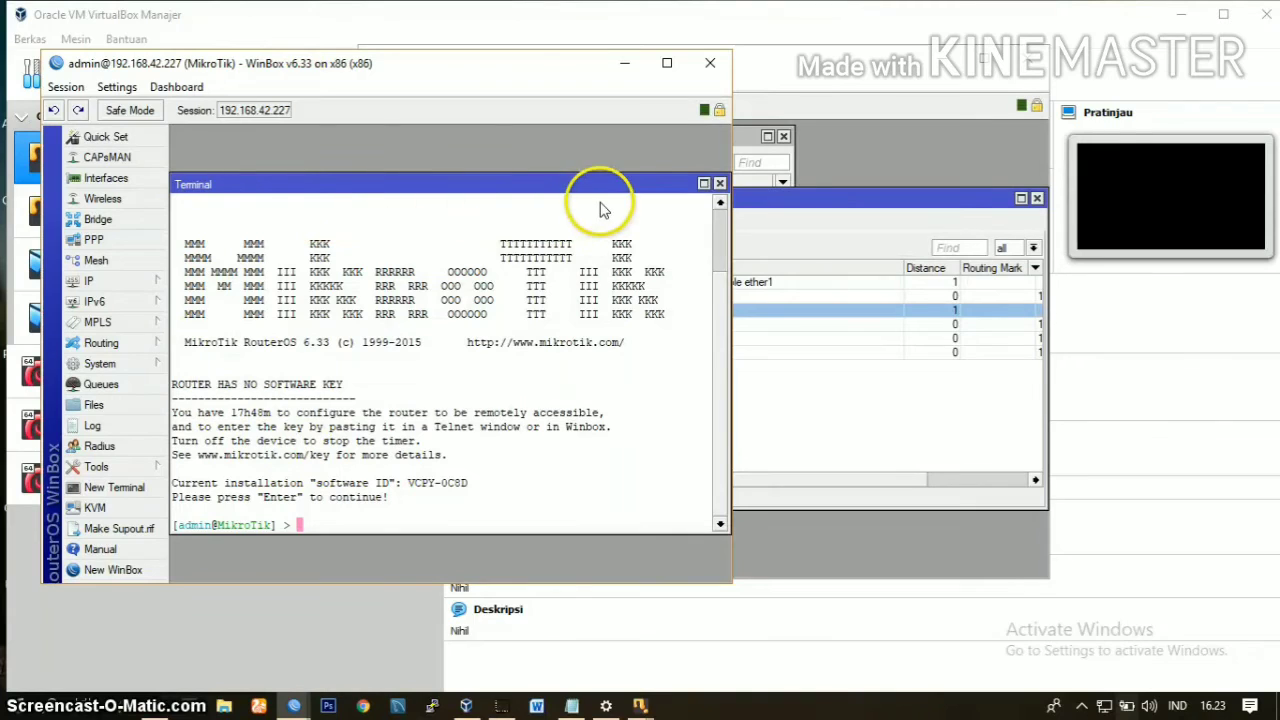
click(815, 165)
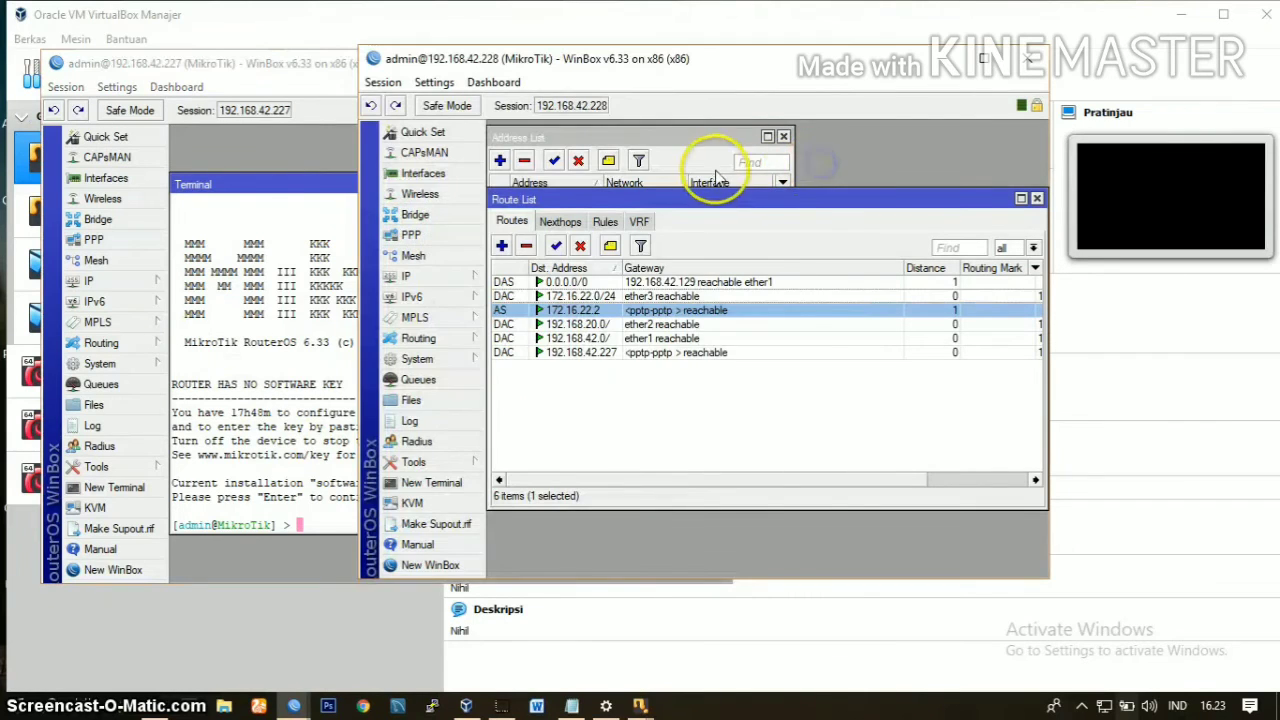
Step: Check the server router's ether3 address, ping 172.16.22.1 from the client router's terminal, and stop the ping after a few replies
click(610, 137)
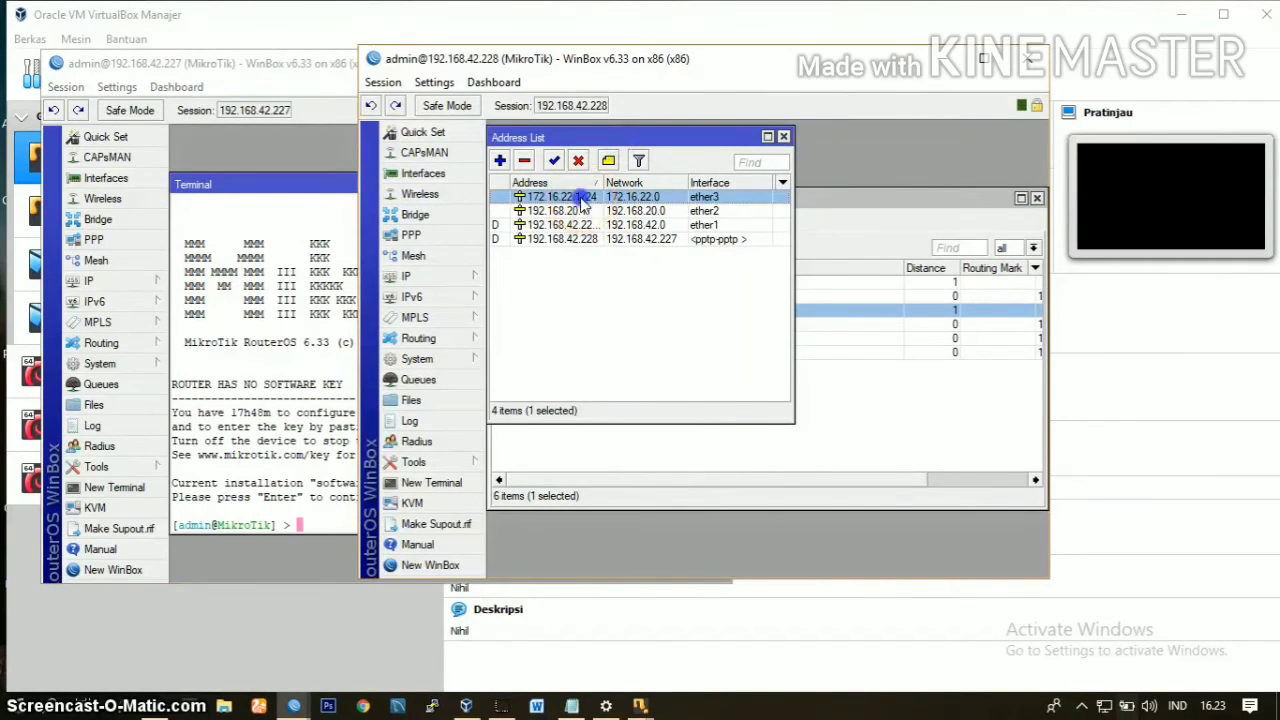
double_click(583, 198)
click(302, 378)
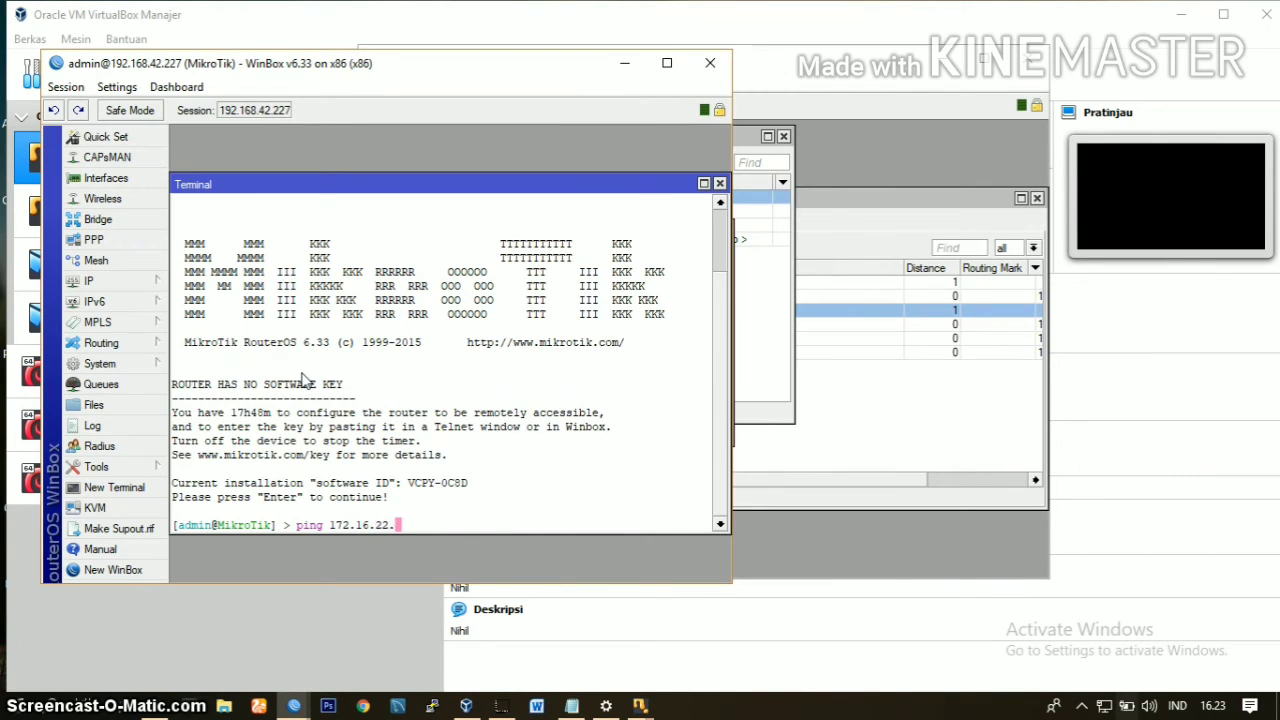
click(773, 238)
double_click(633, 198)
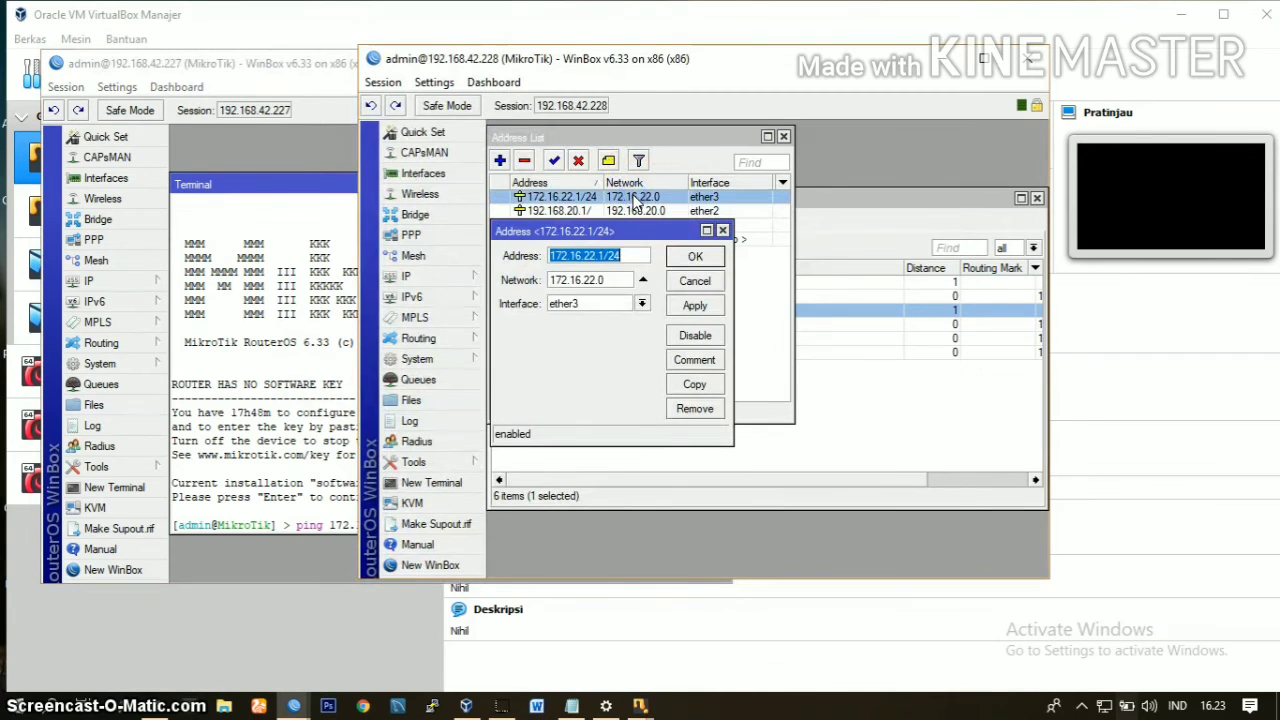
click(251, 367)
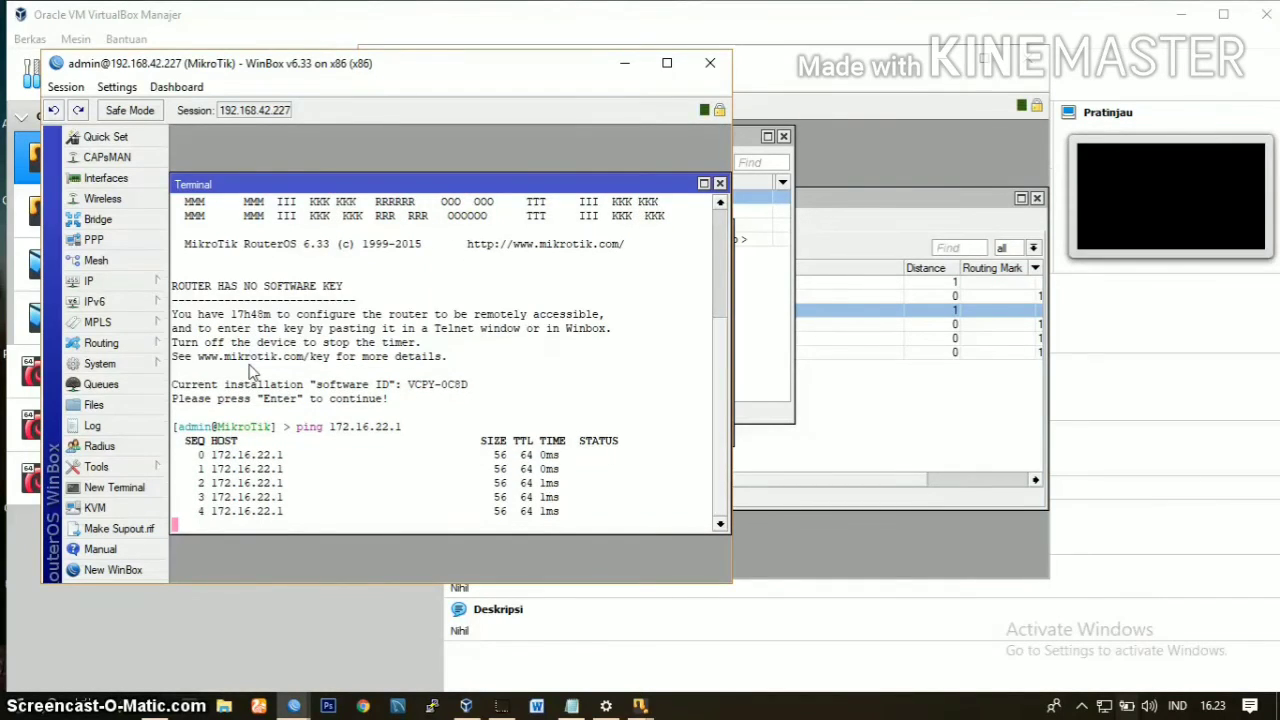
key(ctrl+c)
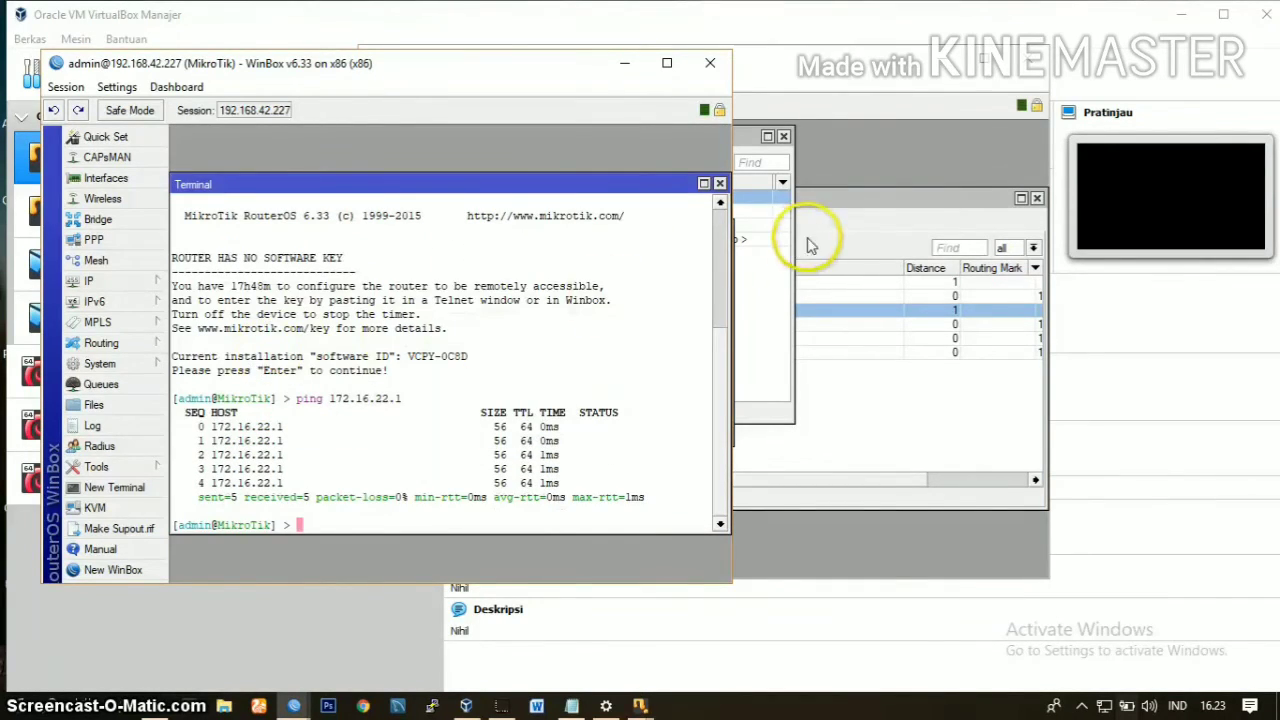
Step: Close the server router's address windows and ping 172.16.22.2 from a new terminal on that router
click(856, 177)
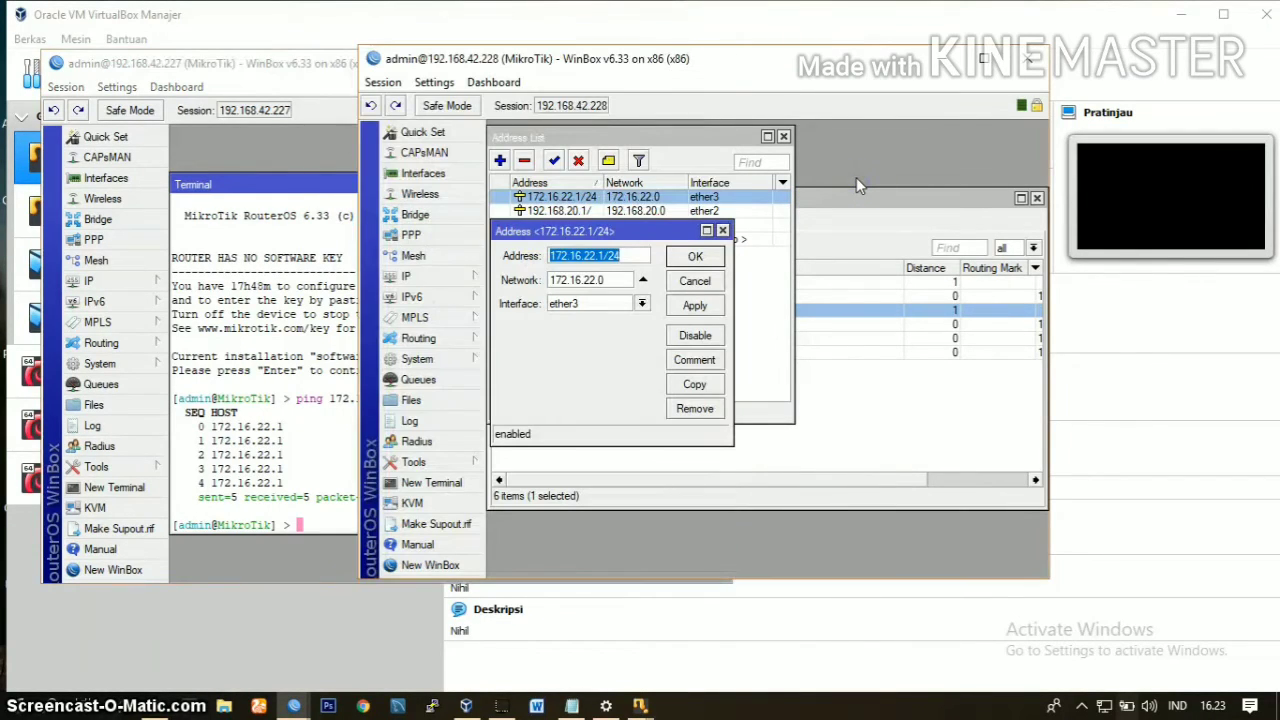
click(723, 231)
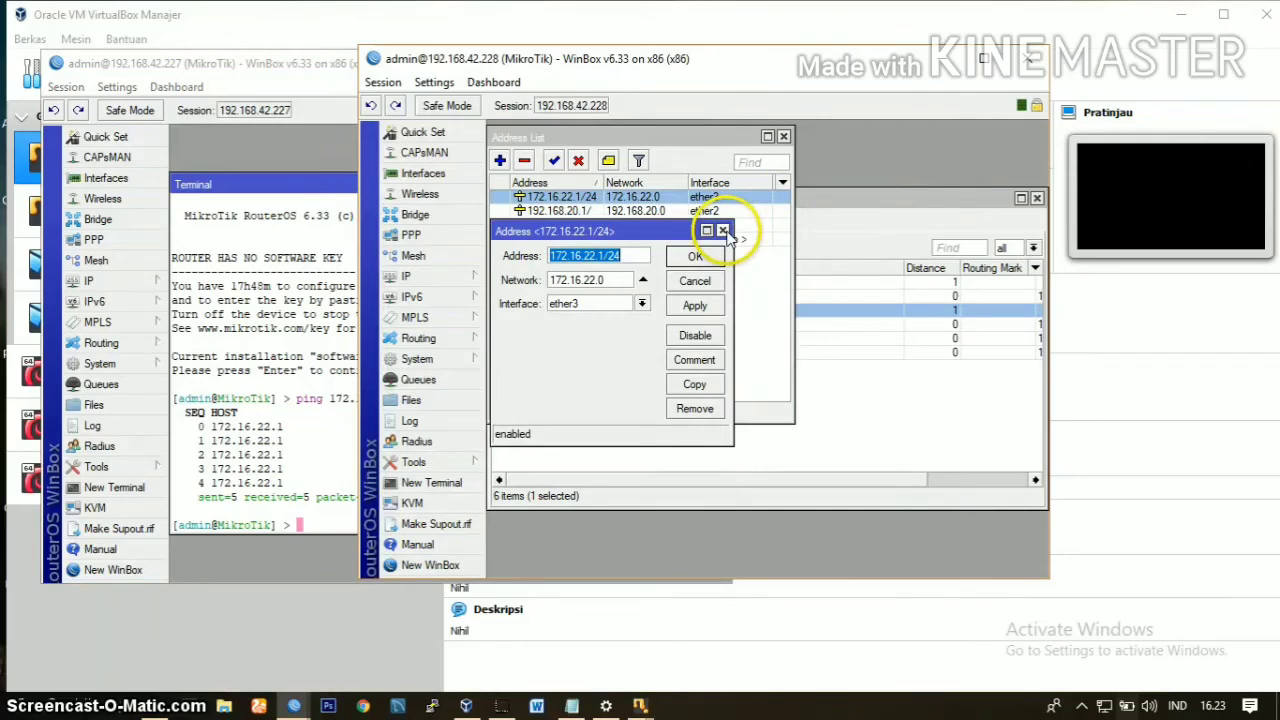
click(783, 136)
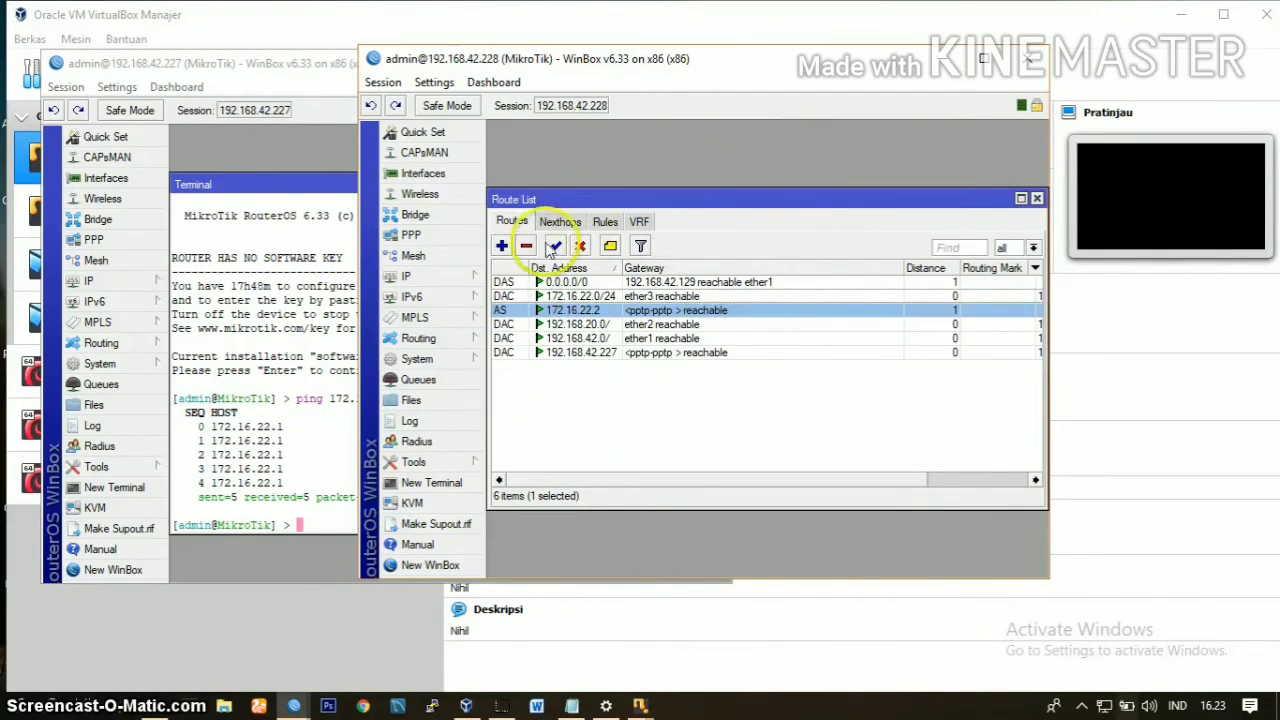
click(444, 481)
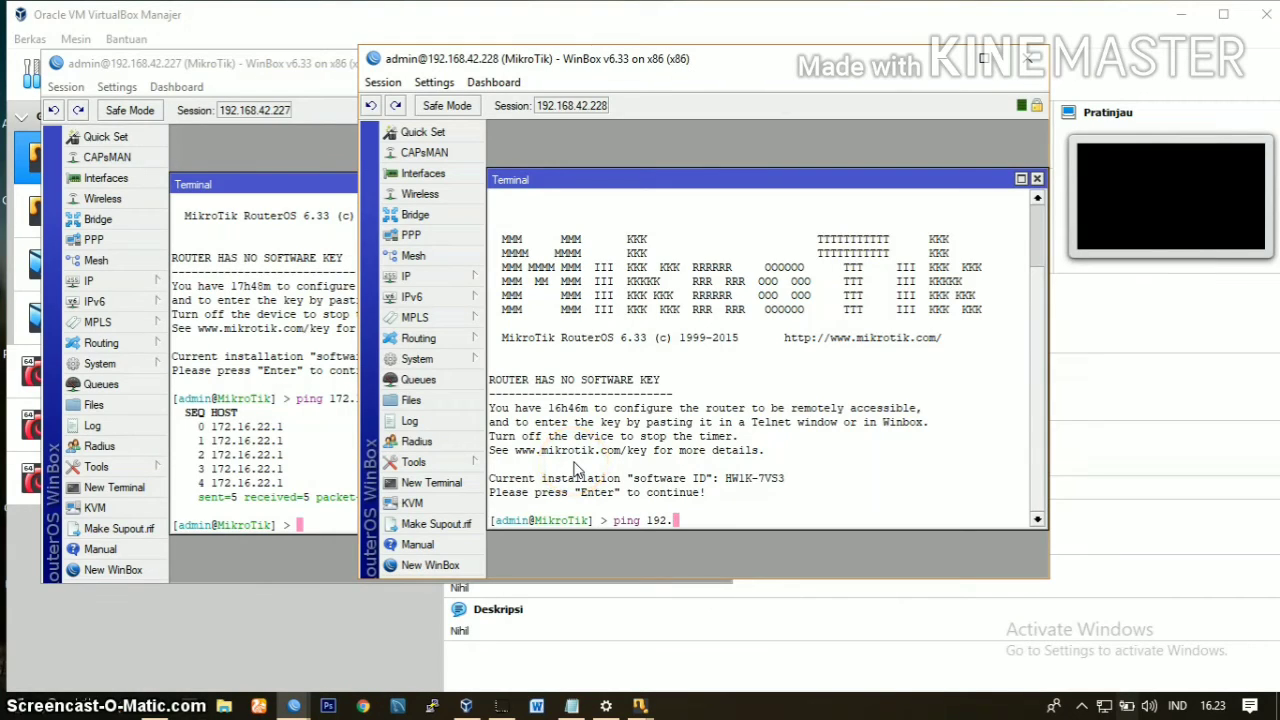
text(ping 172)
key(Return)
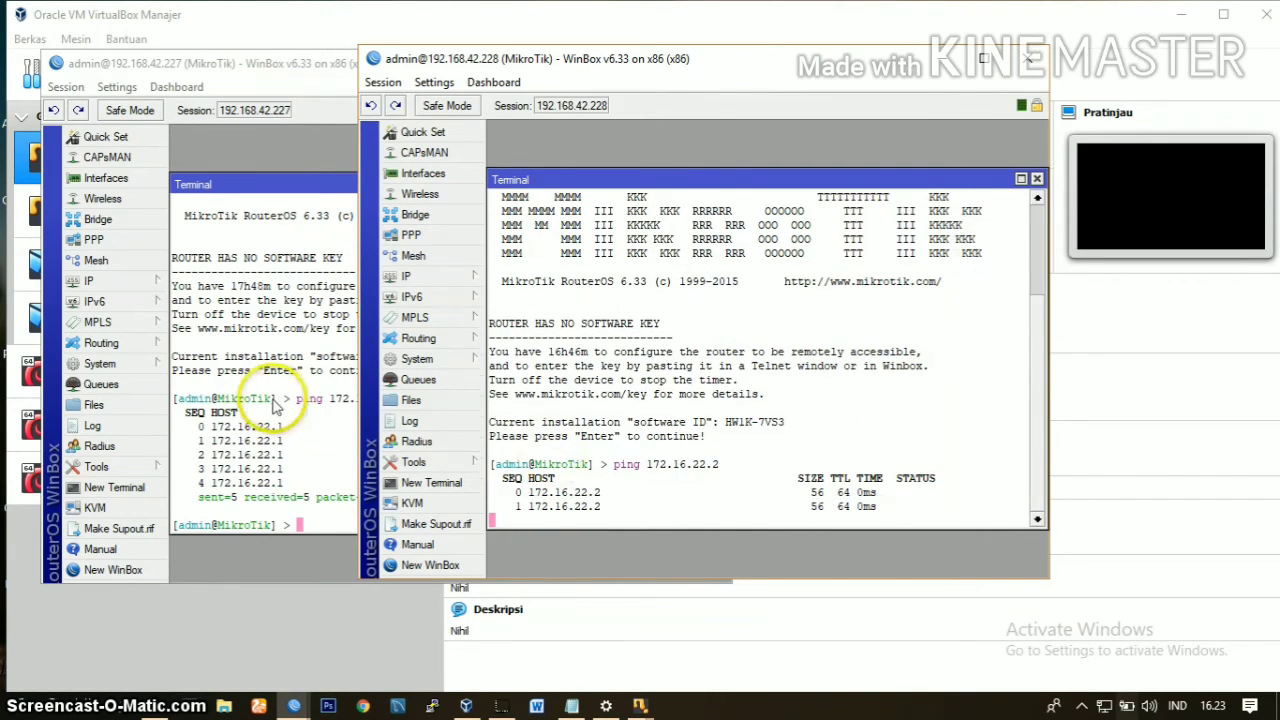
Step: Check the client router's ether3 address details, close them, and stop the running ping on the server router
click(273, 398)
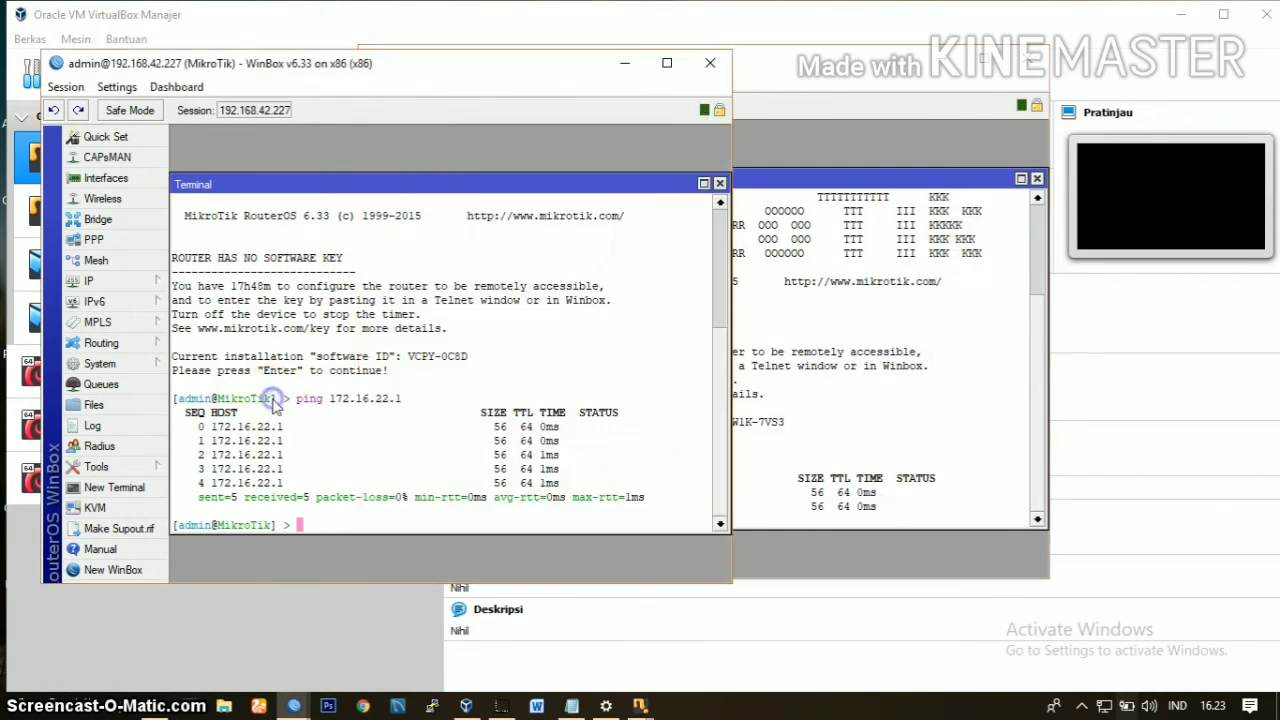
click(117, 285)
click(203, 268)
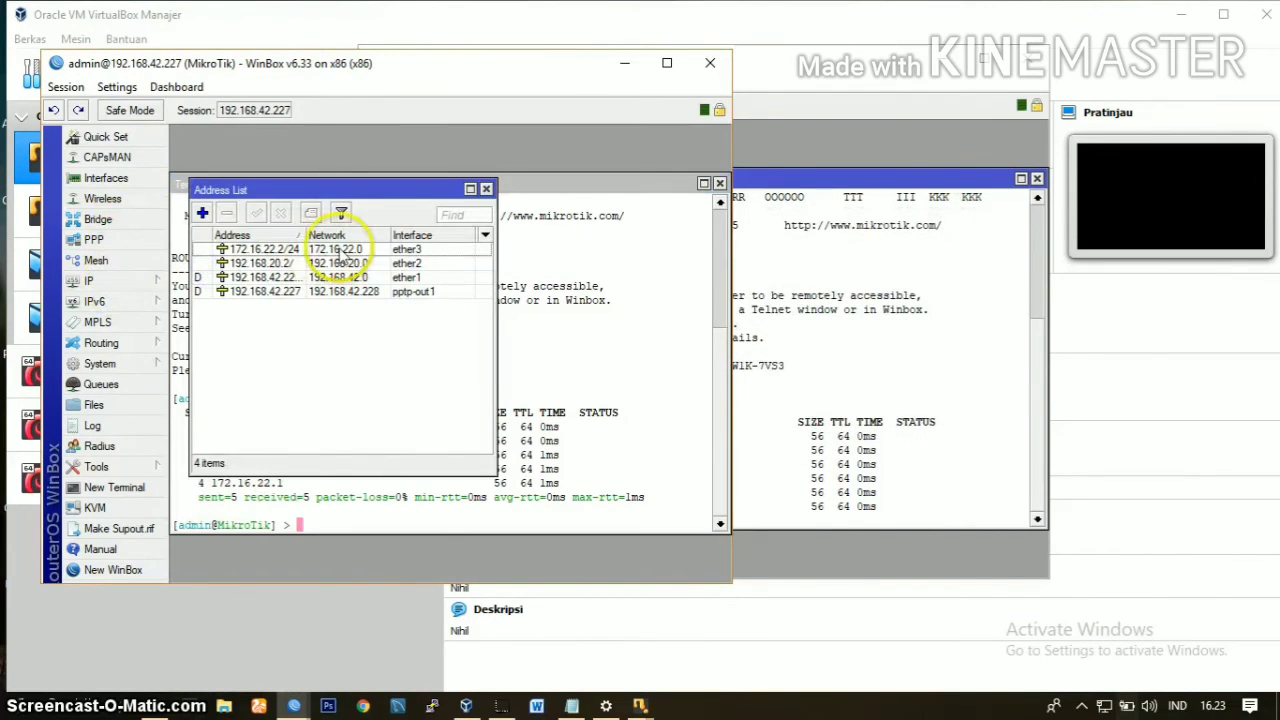
double_click(281, 250)
click(329, 251)
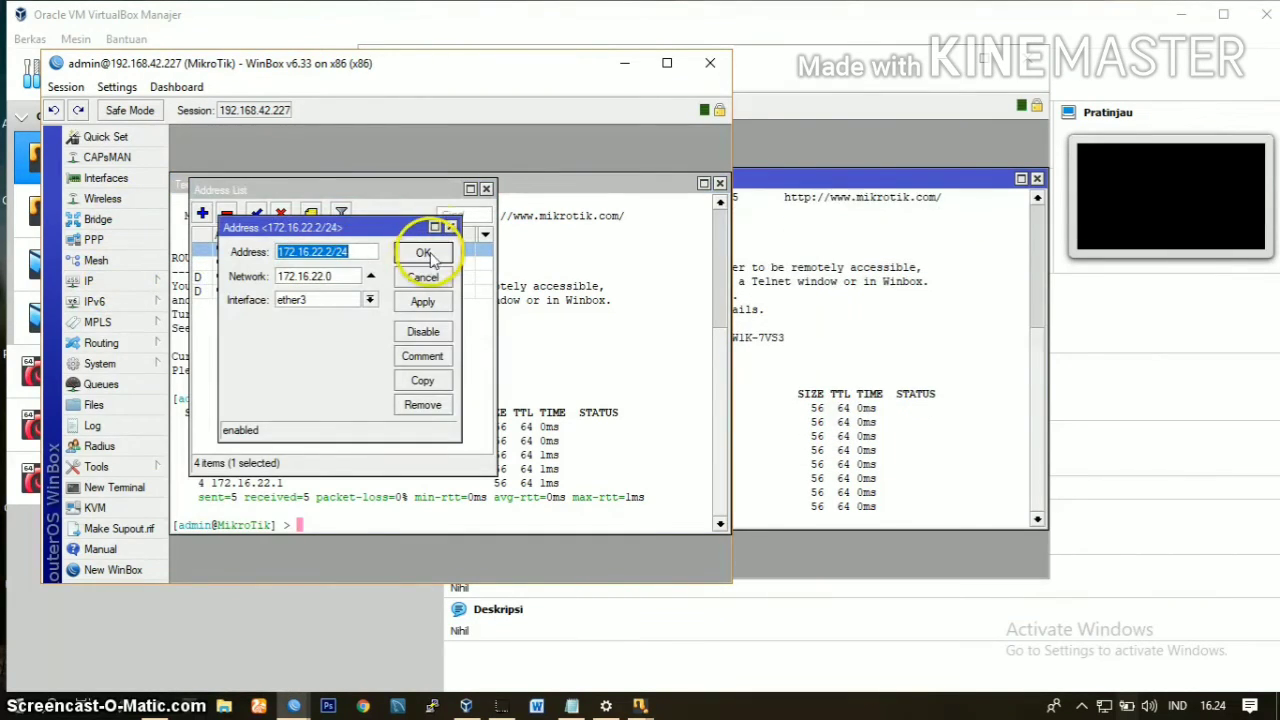
click(452, 228)
click(826, 217)
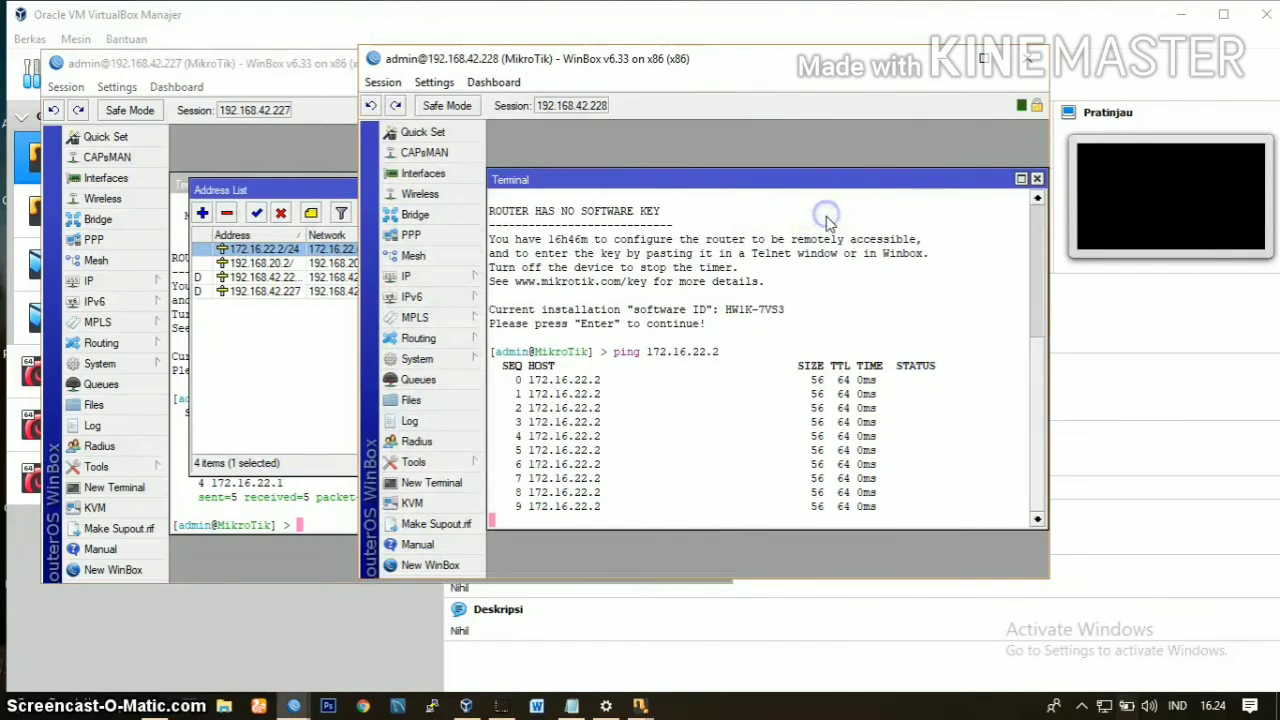
key(ctrl+c)
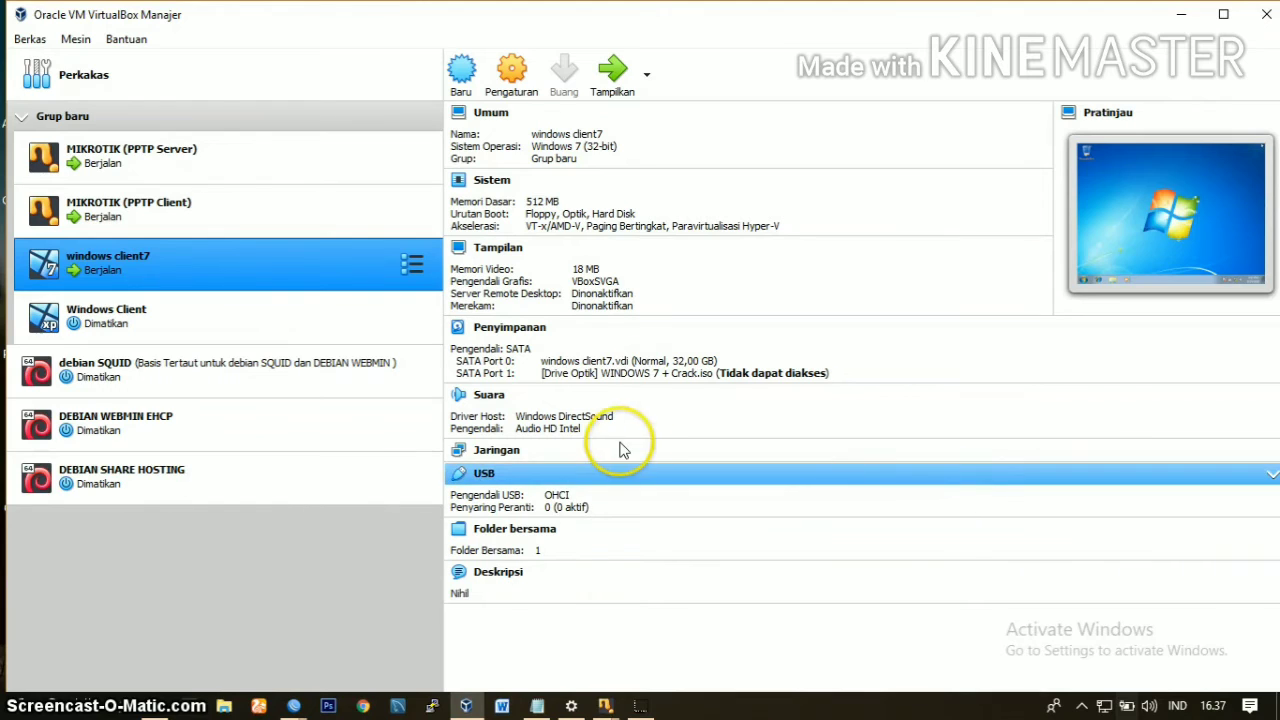
Step: Attach network adapter 1 of the windows client7 virtual machine to a bridged adapter using Remote NDIS based Internet Sharing Device #5
click(513, 80)
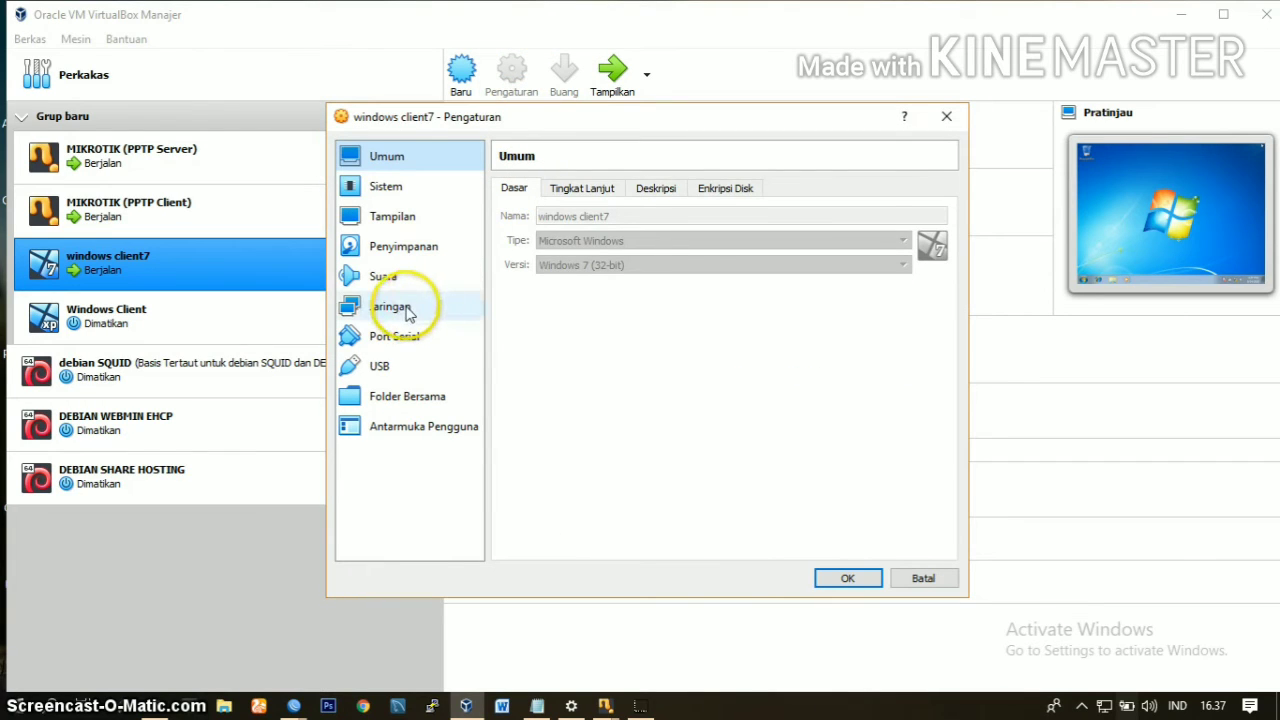
click(410, 307)
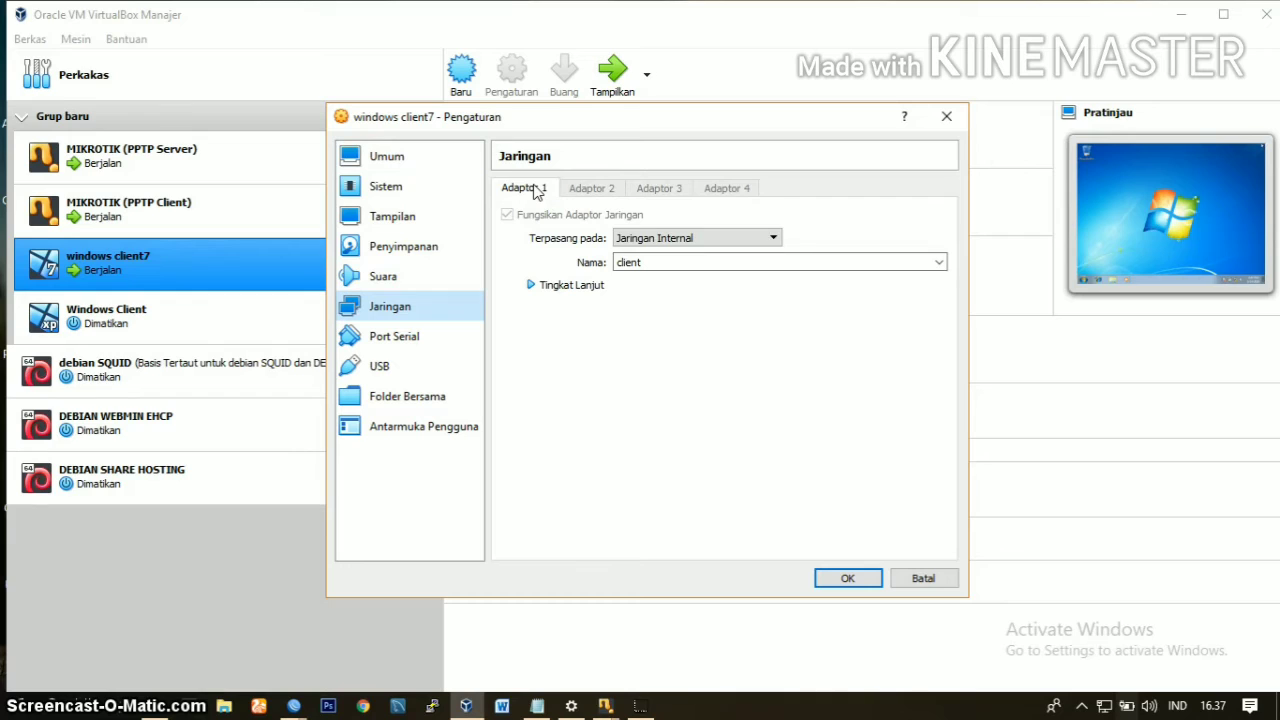
click(645, 244)
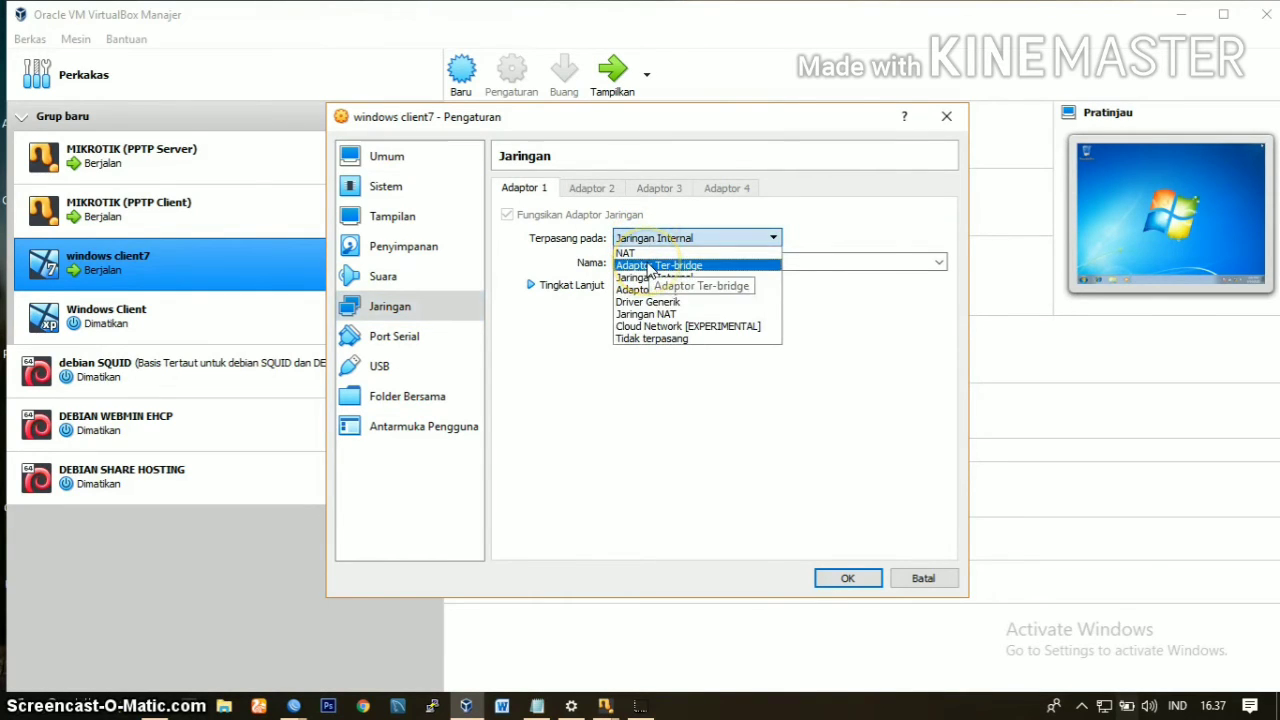
click(650, 266)
click(648, 266)
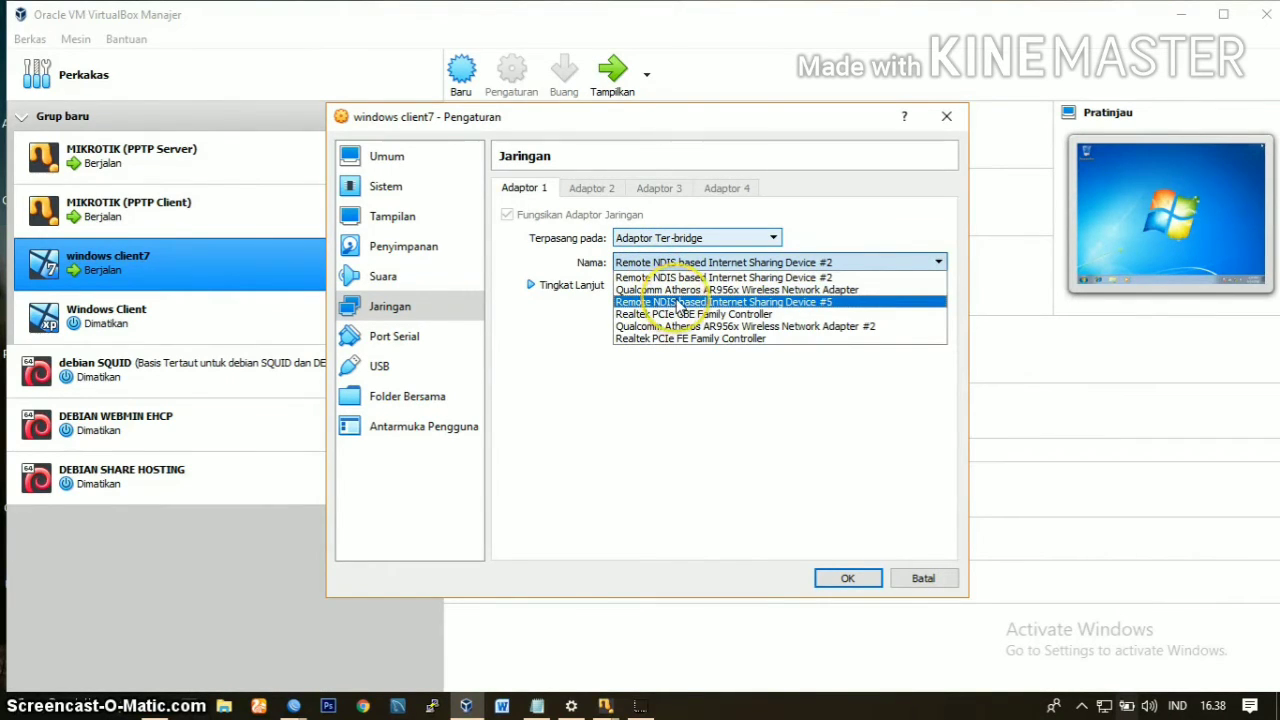
click(678, 305)
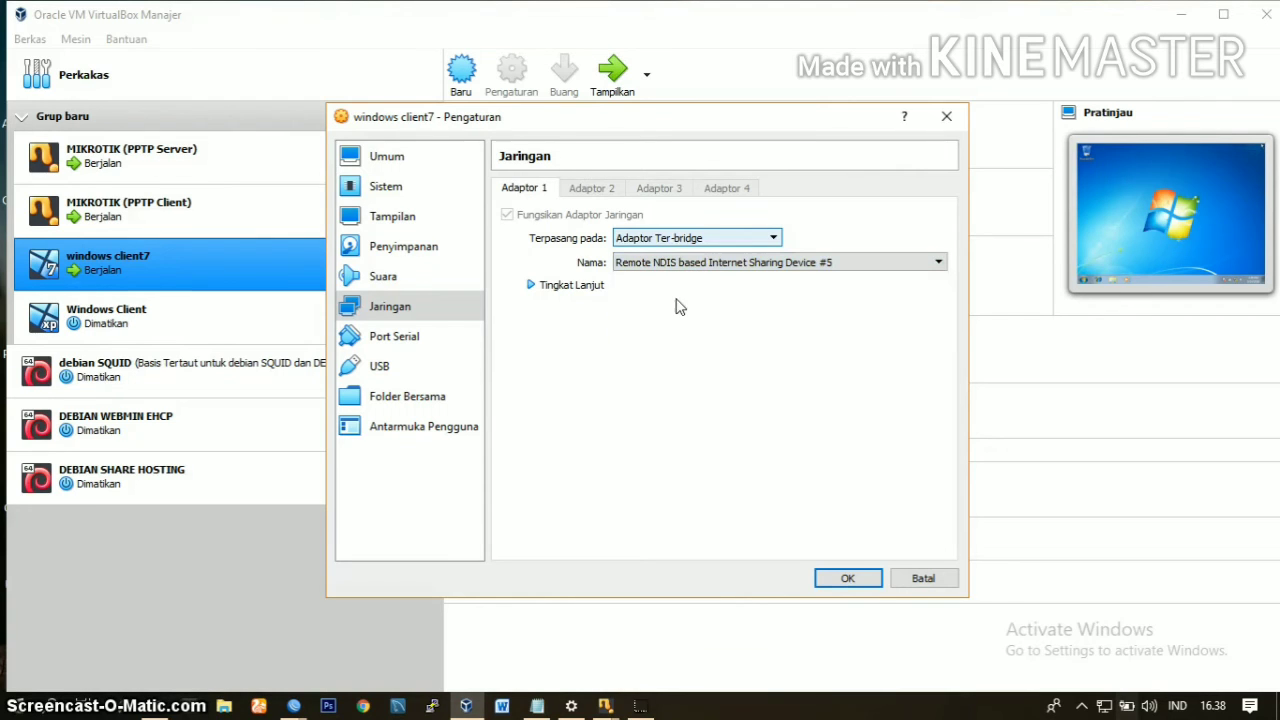
Step: Set adapter 1's promiscuous mode to Izinkan Semua (allow all) and save the virtual machine's settings
click(589, 292)
click(643, 332)
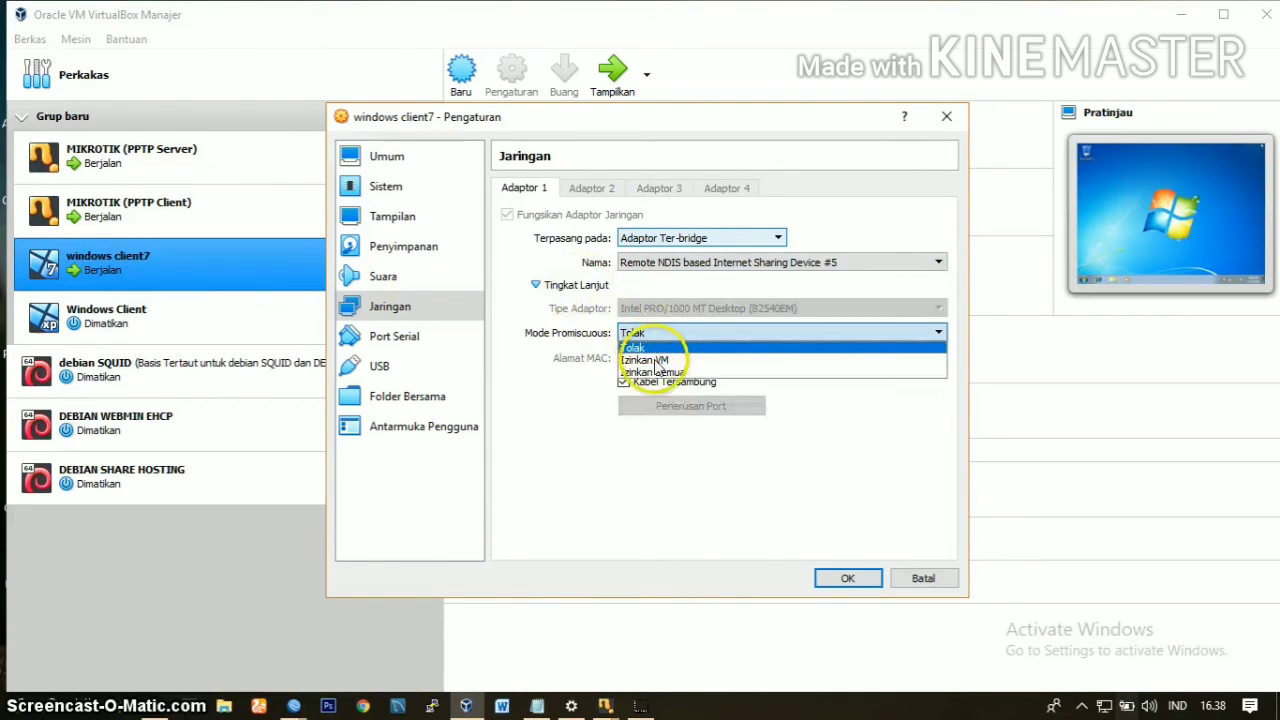
click(666, 371)
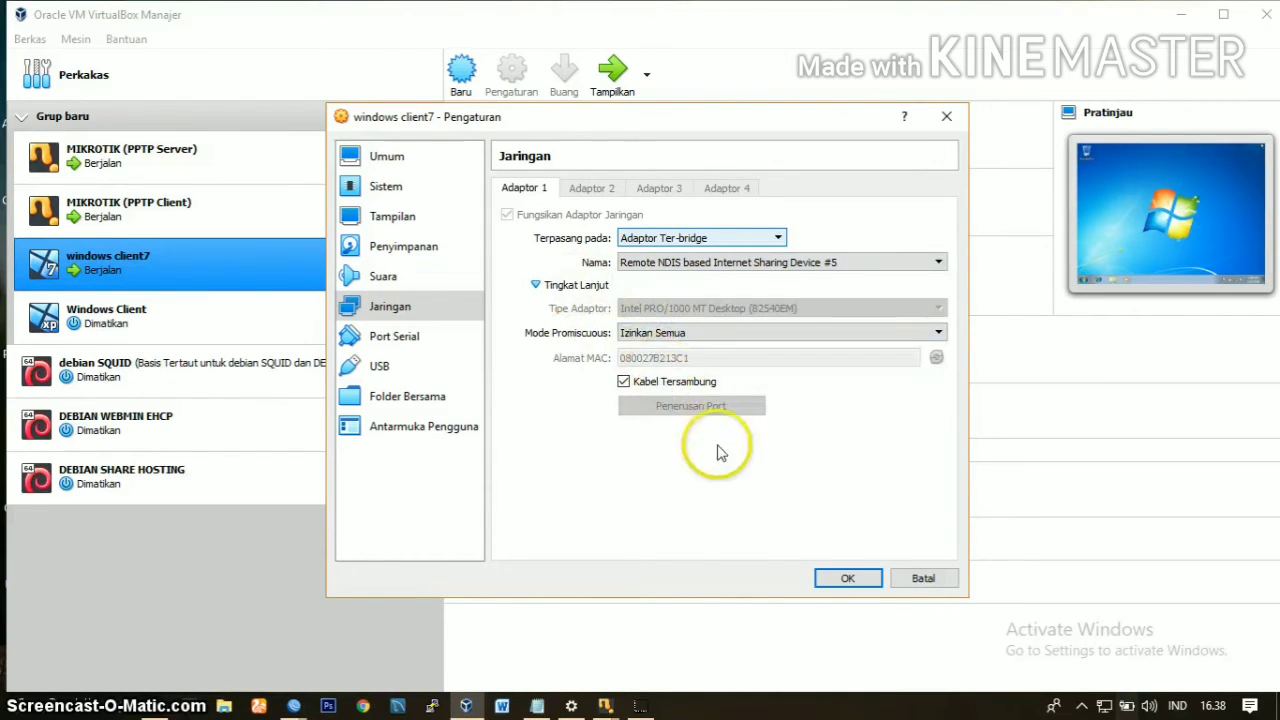
click(840, 582)
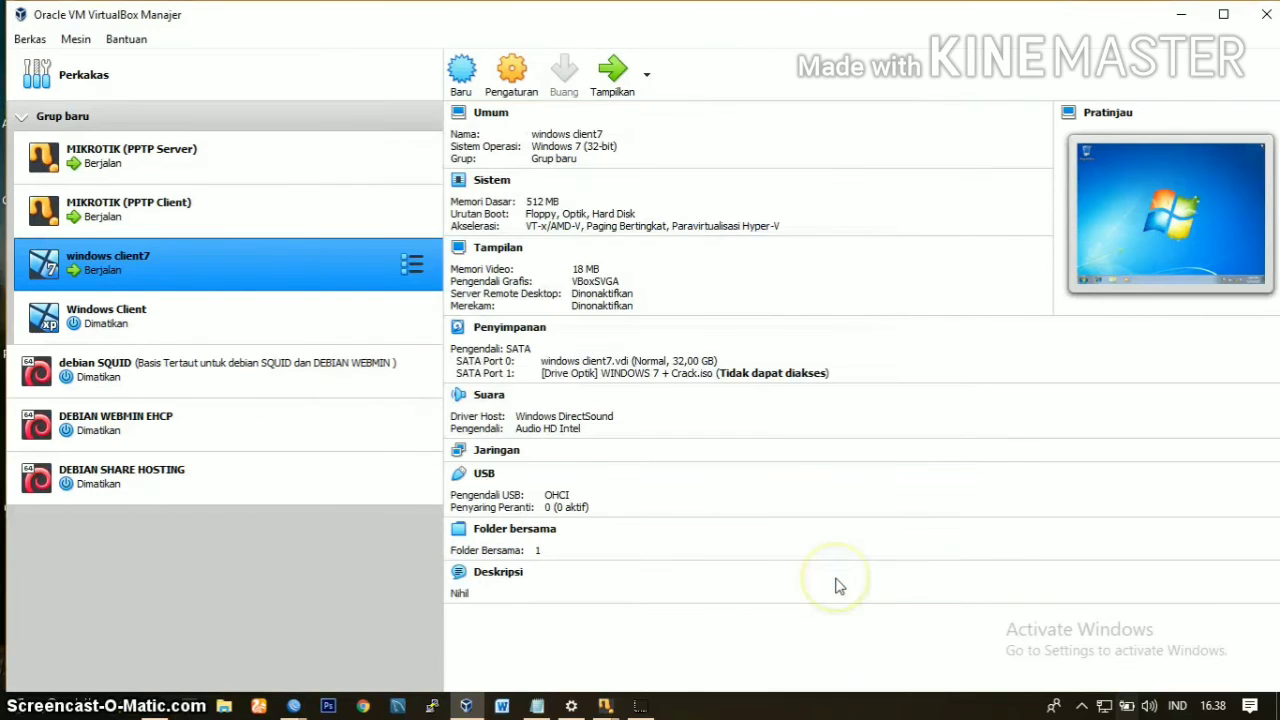
Step: Show the running windows client7 machine and set its network location to Public network
click(612, 70)
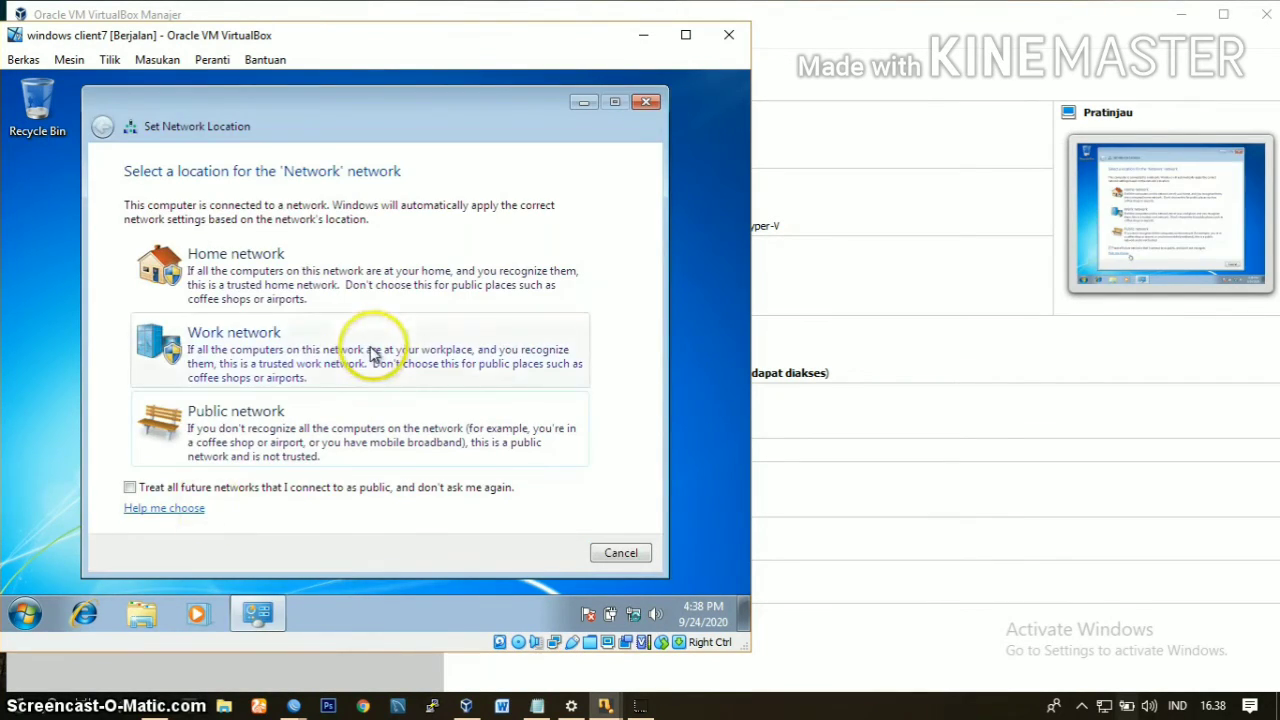
click(293, 450)
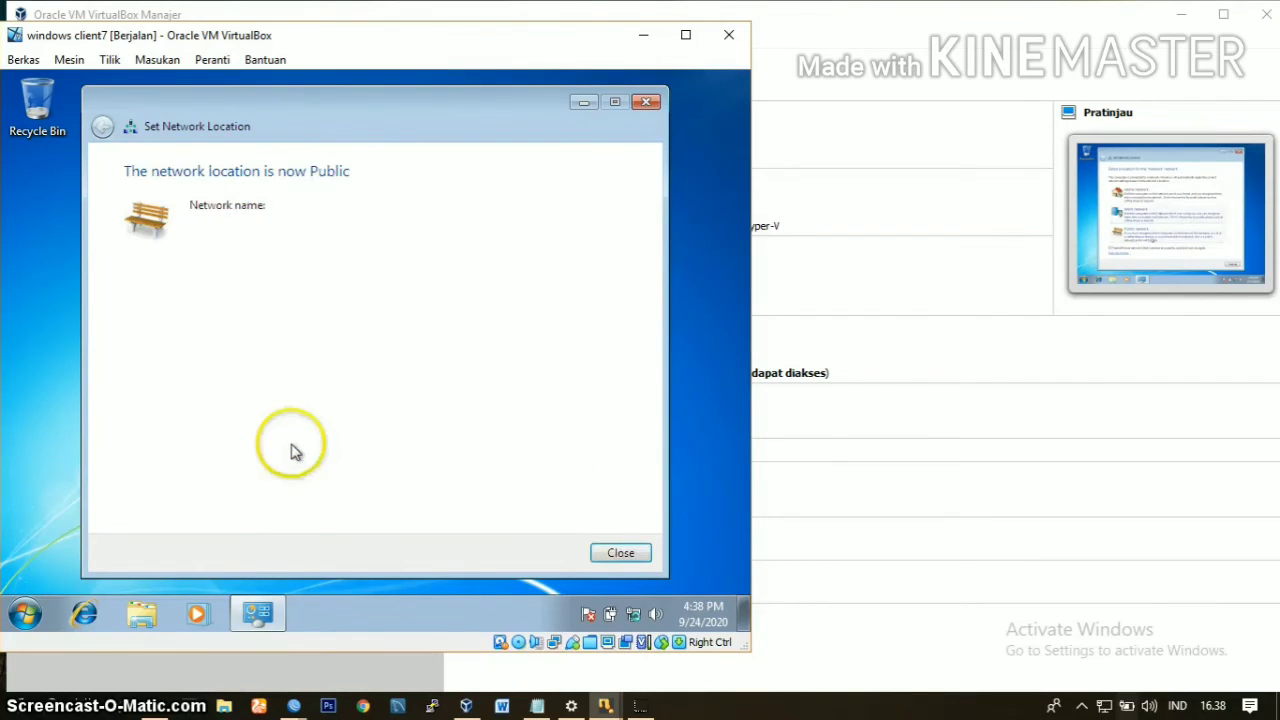
click(620, 556)
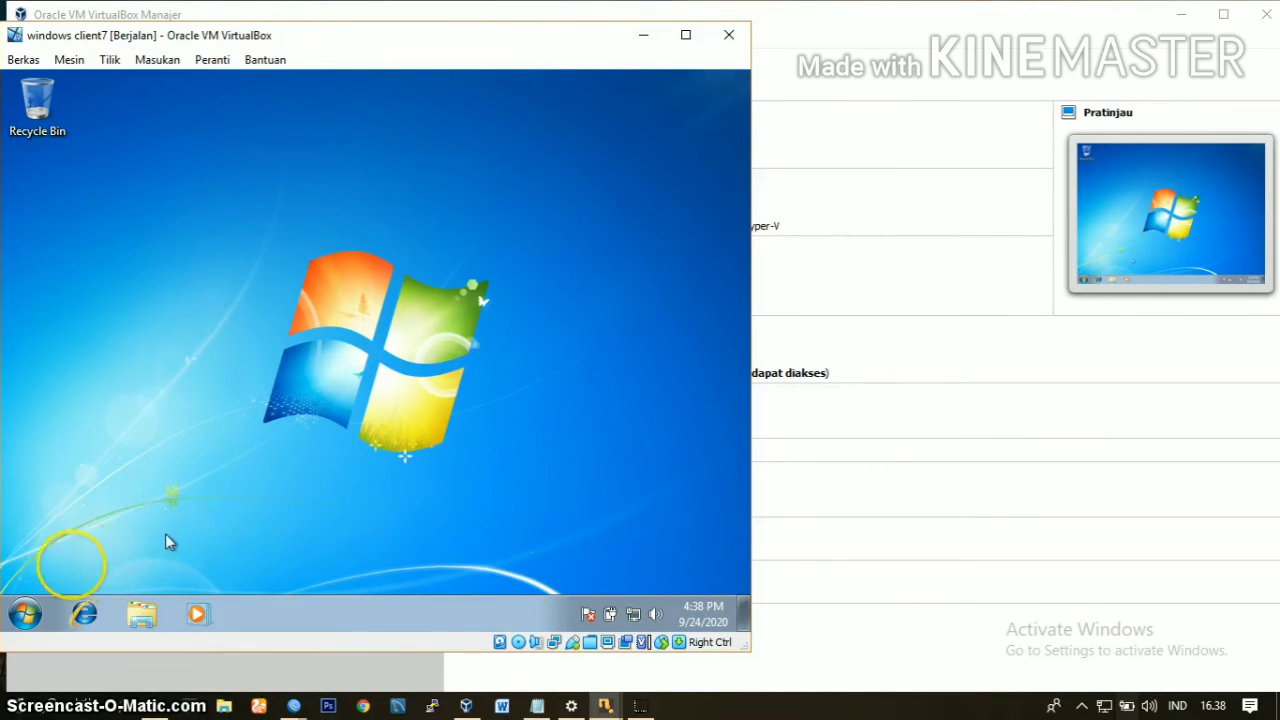
Step: Open the properties of the Windows 7 client's Local Area Connection from its network adapter settings
click(28, 612)
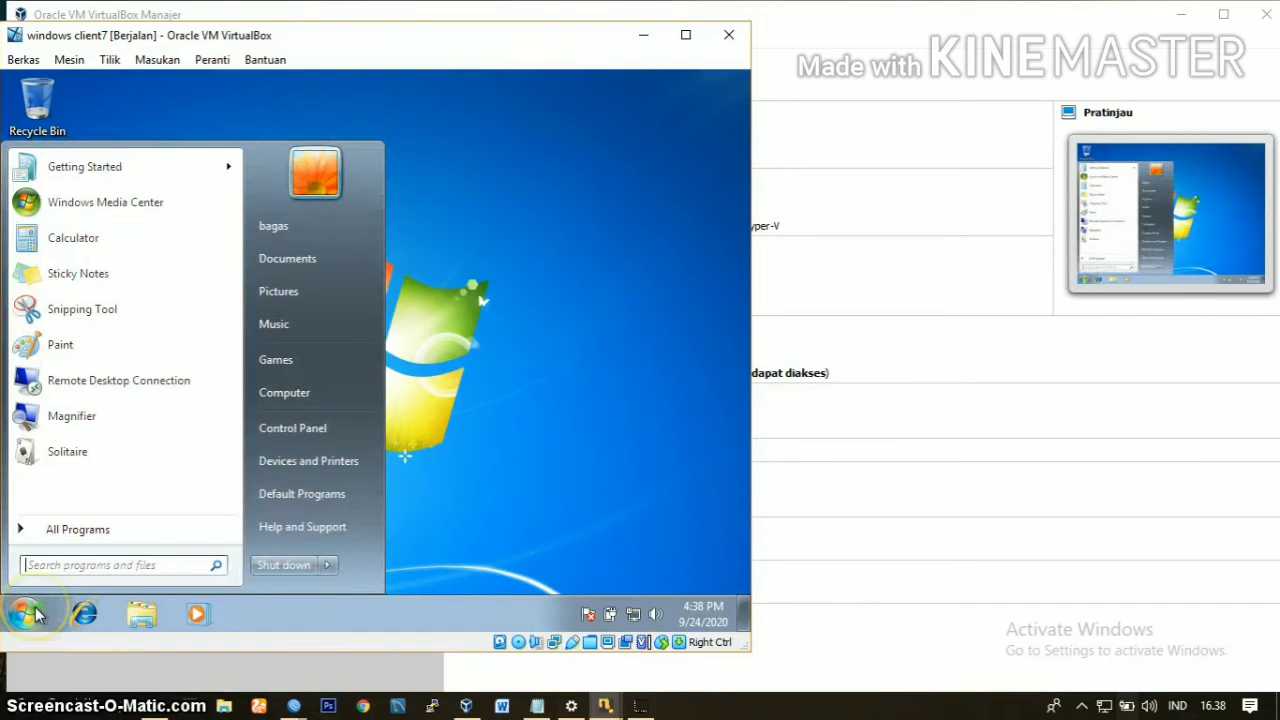
click(278, 426)
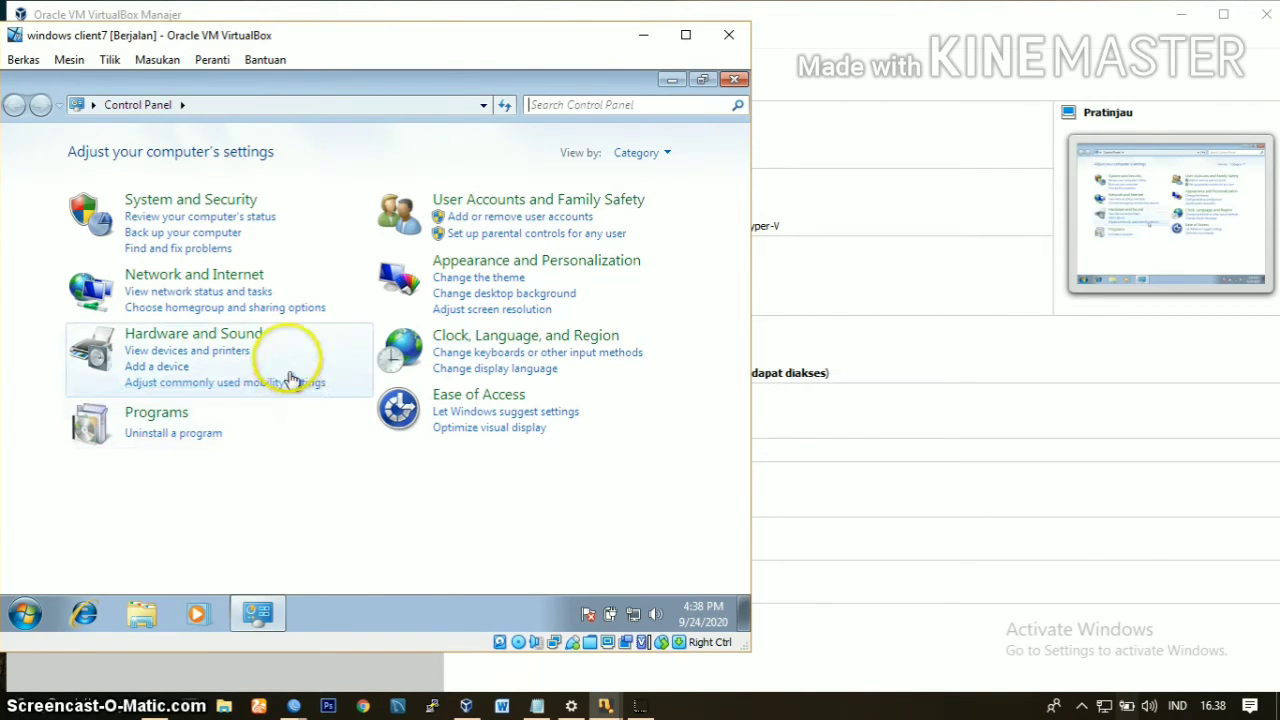
click(228, 285)
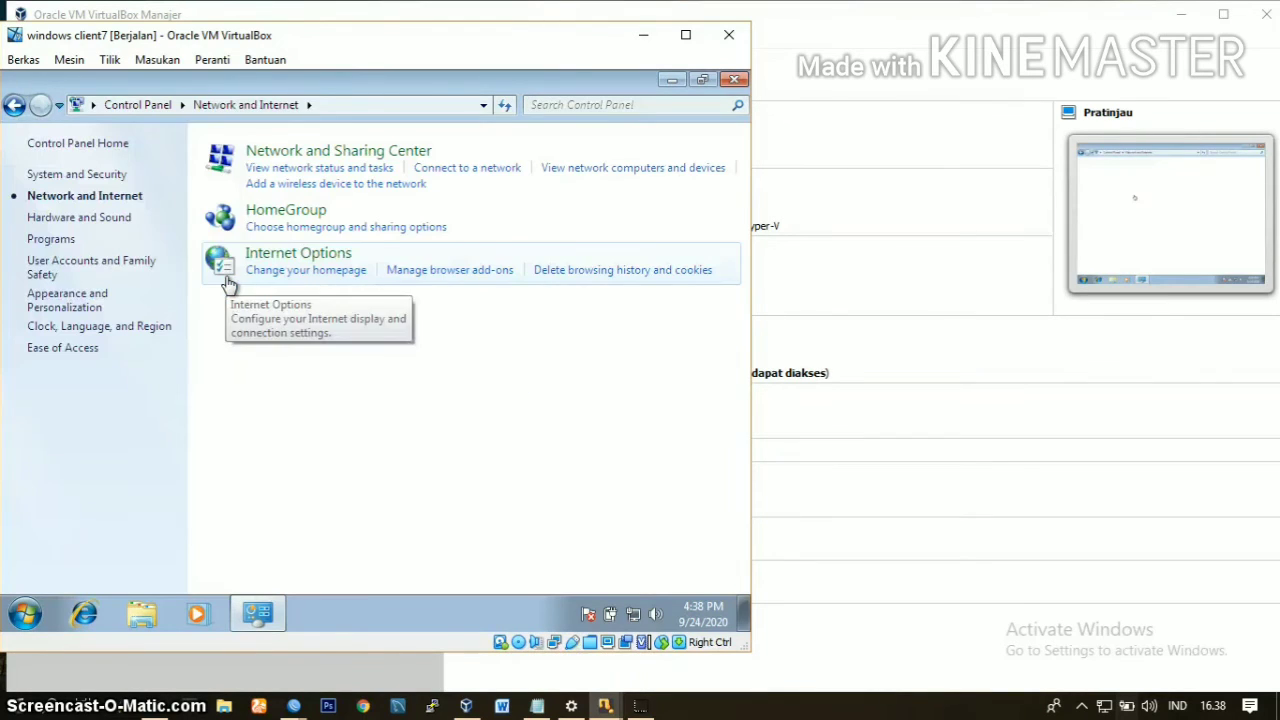
click(226, 275)
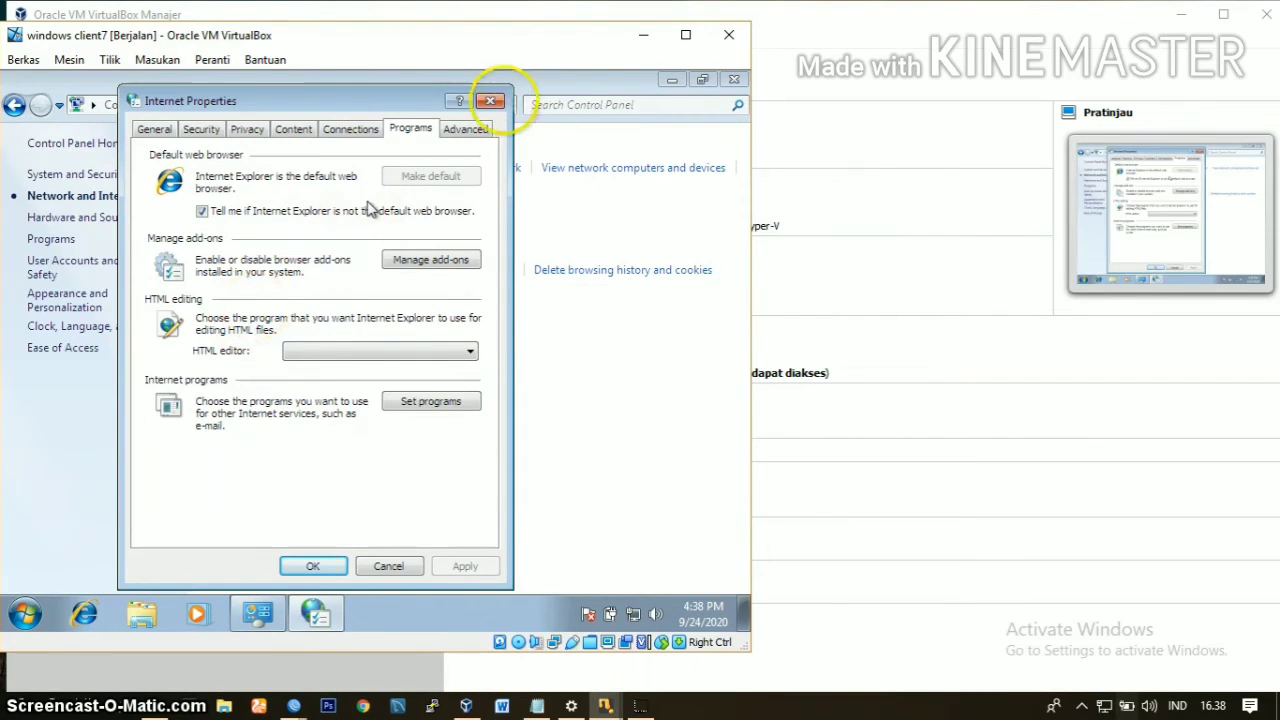
click(490, 104)
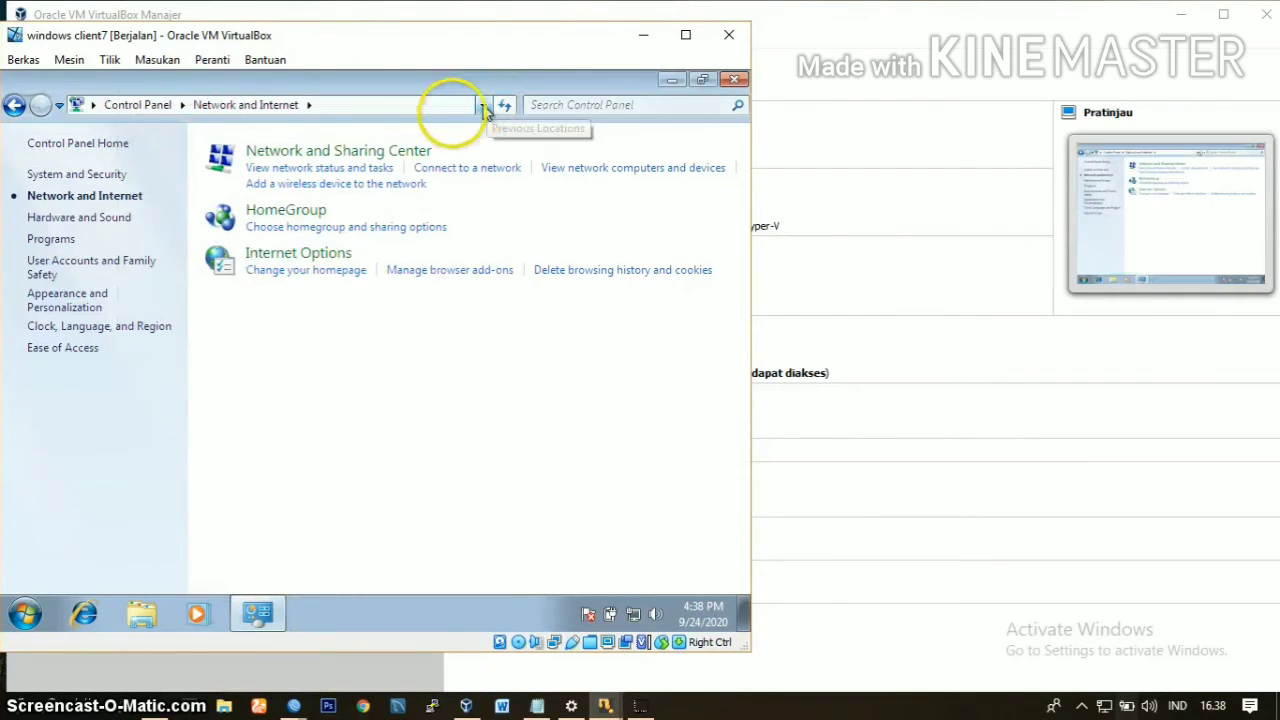
click(366, 149)
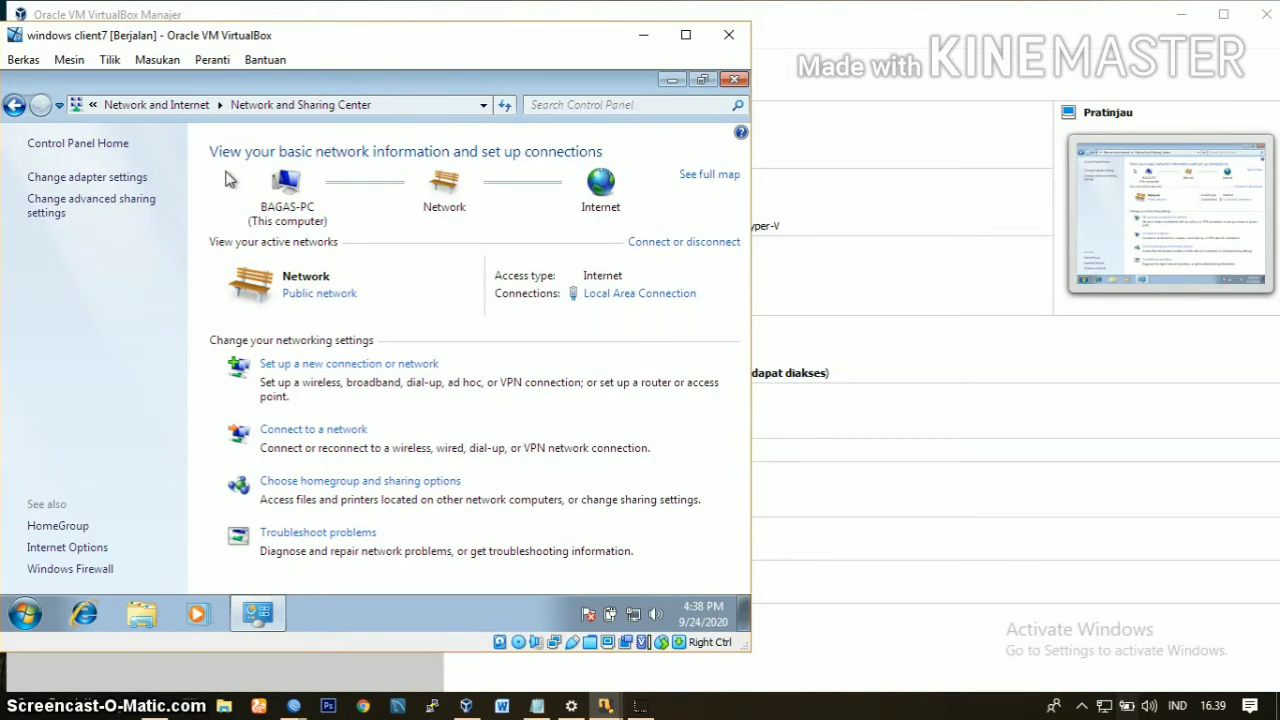
click(85, 179)
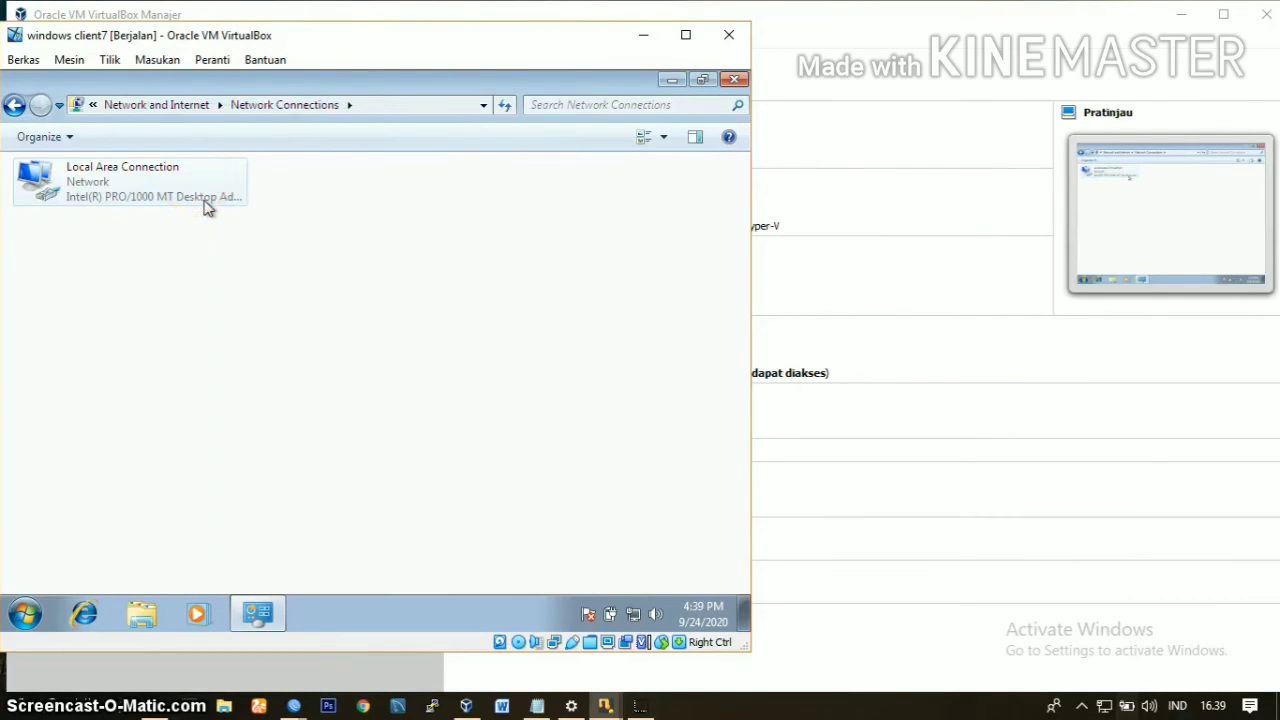
double_click(177, 171)
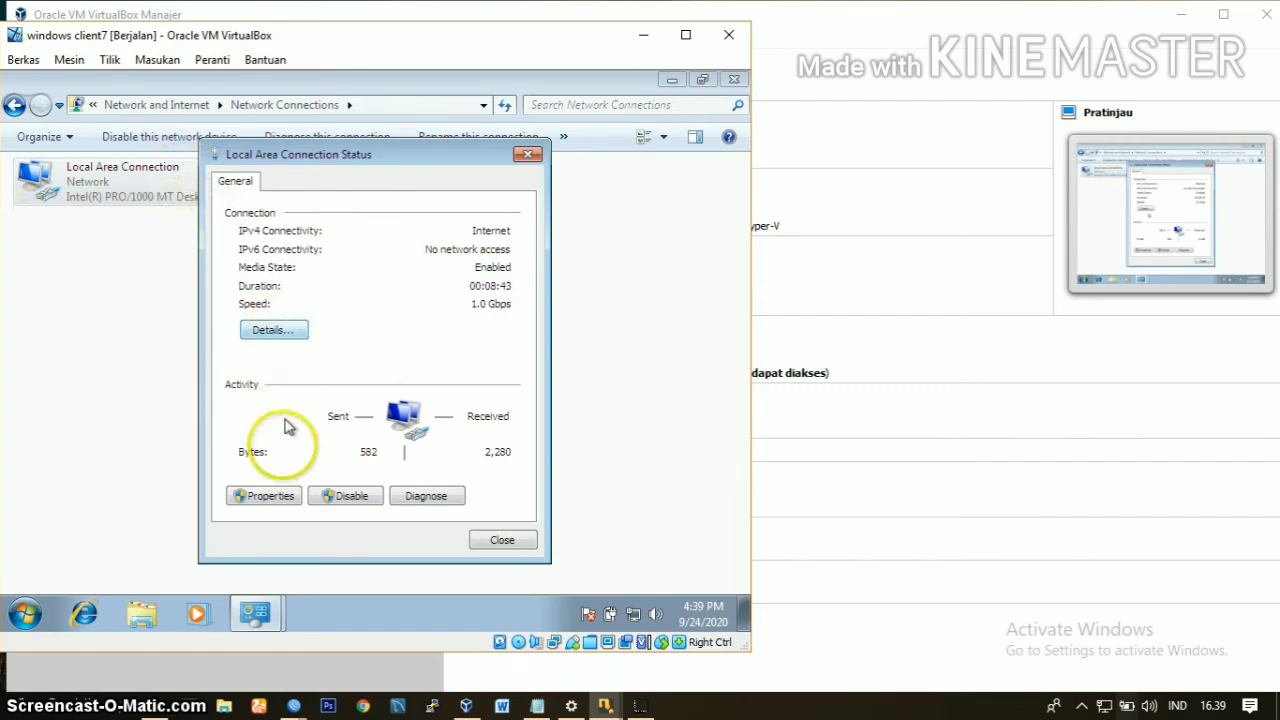
click(285, 490)
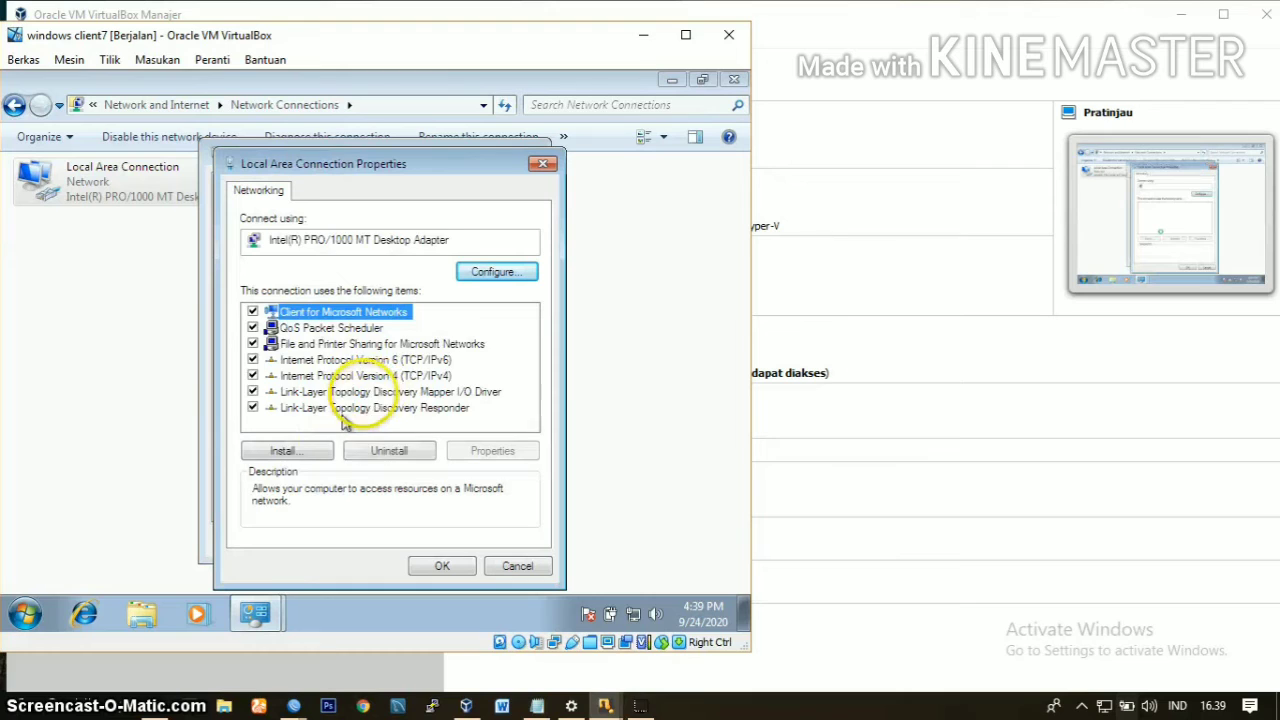
Step: Check that the Local Area Connection's IPv4 settings obtain the IP and DNS addresses automatically, and close its dialogs
double_click(390, 376)
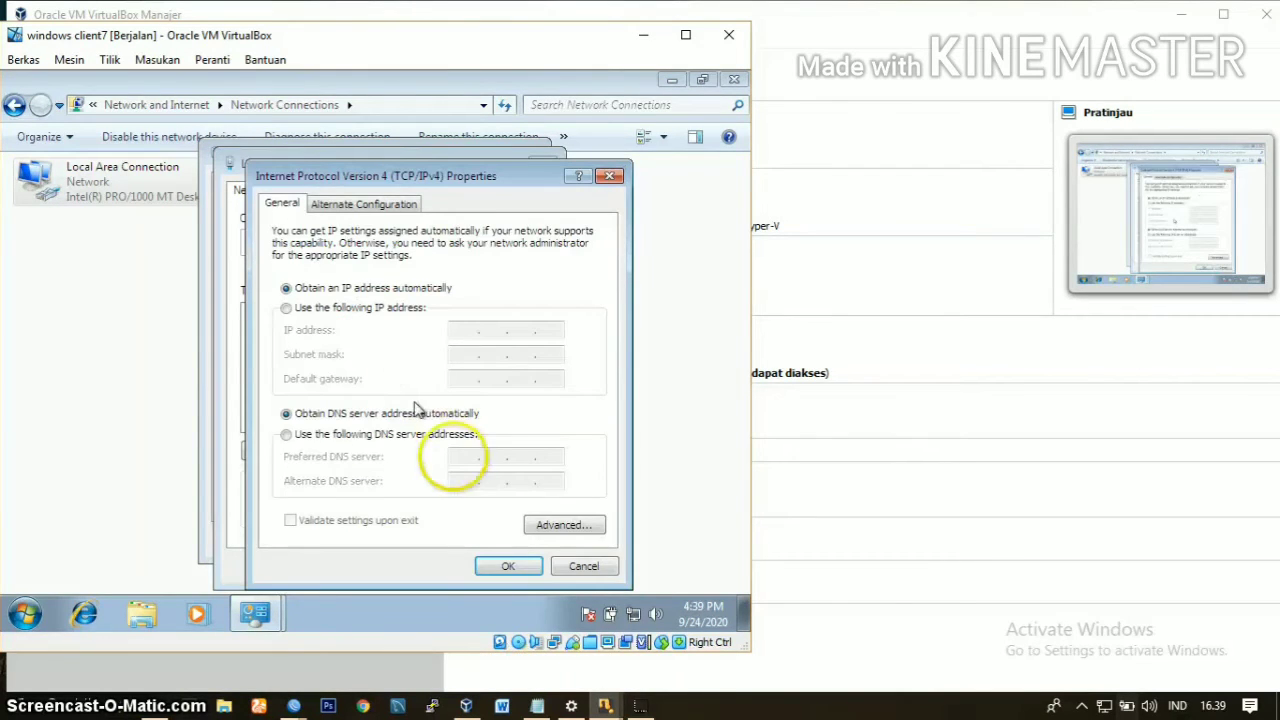
click(510, 566)
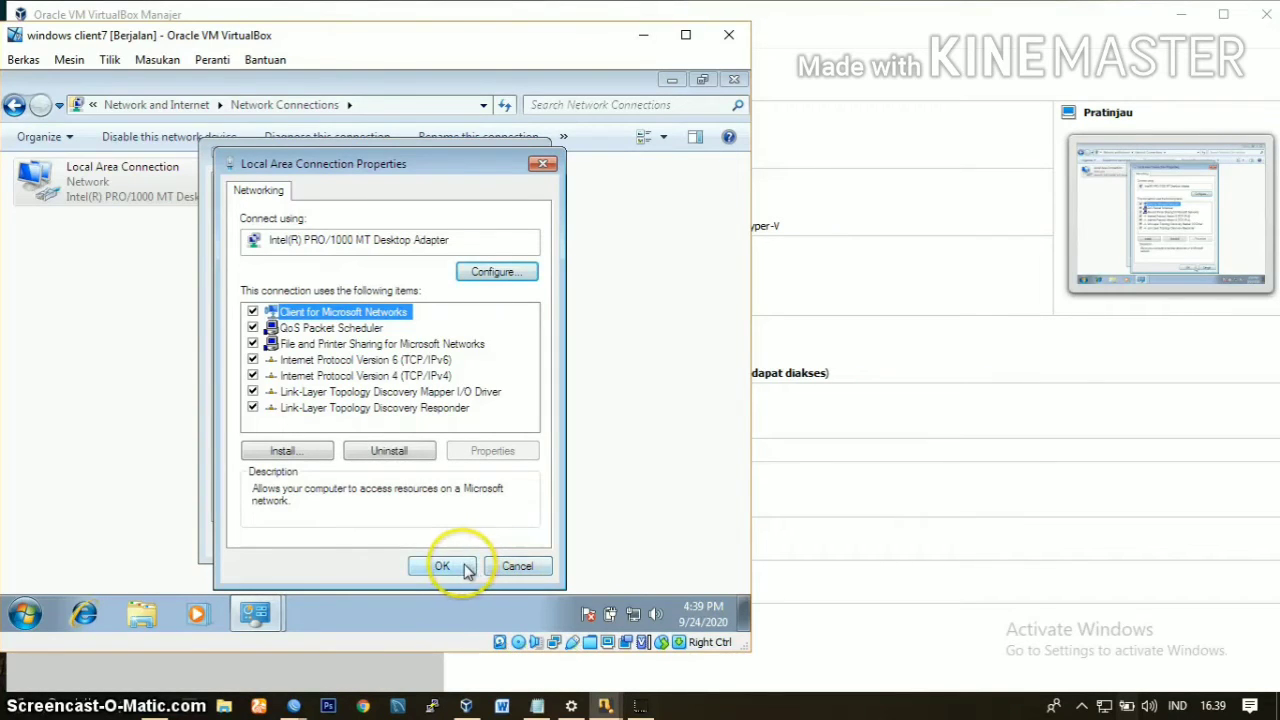
click(465, 569)
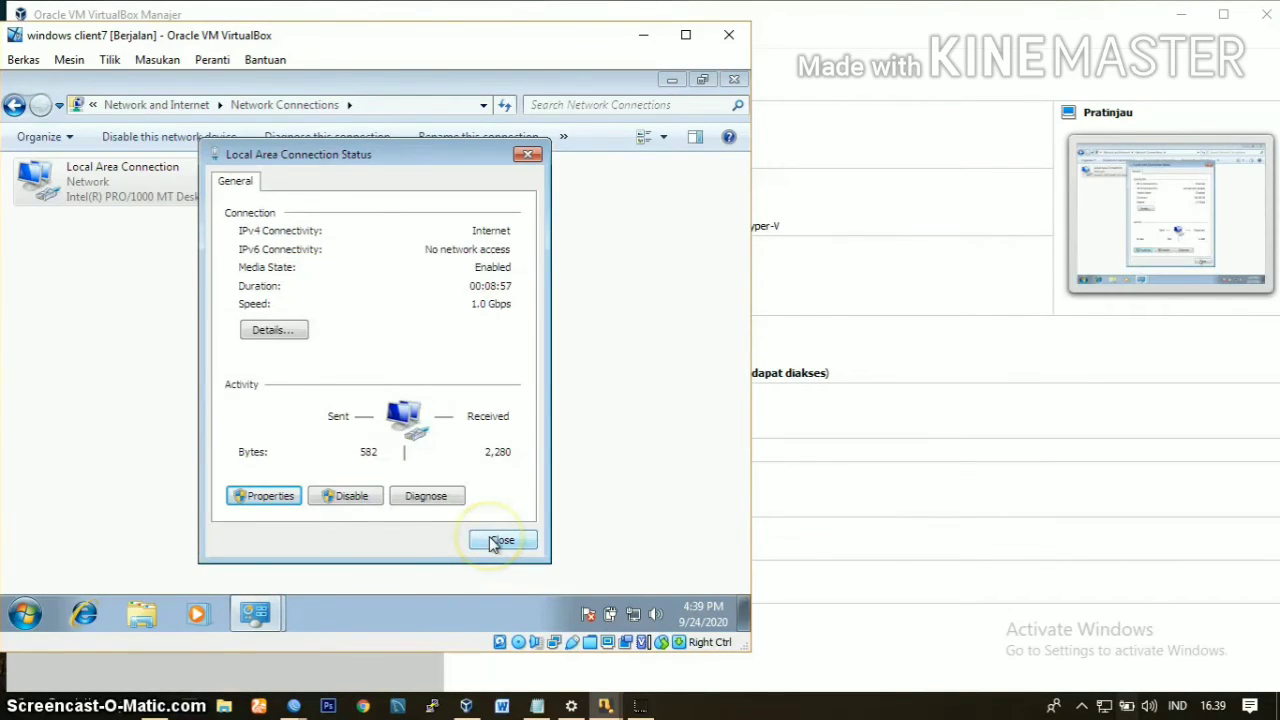
click(501, 540)
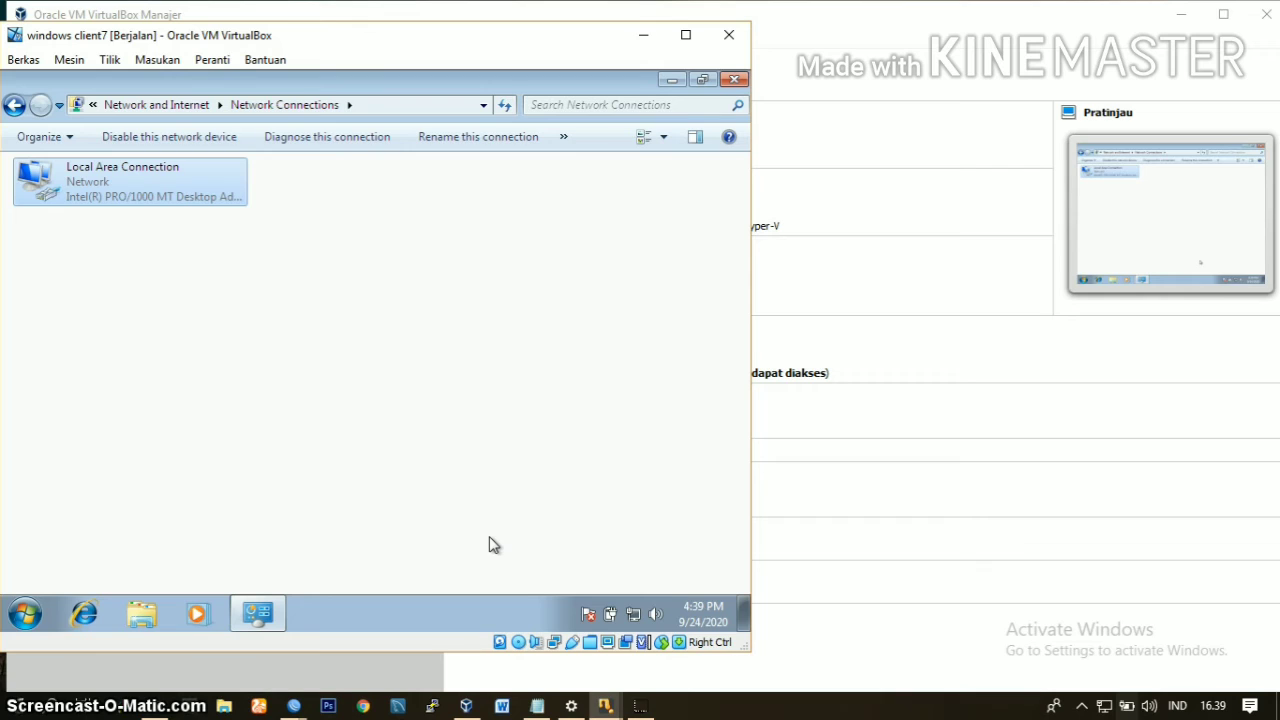
click(489, 542)
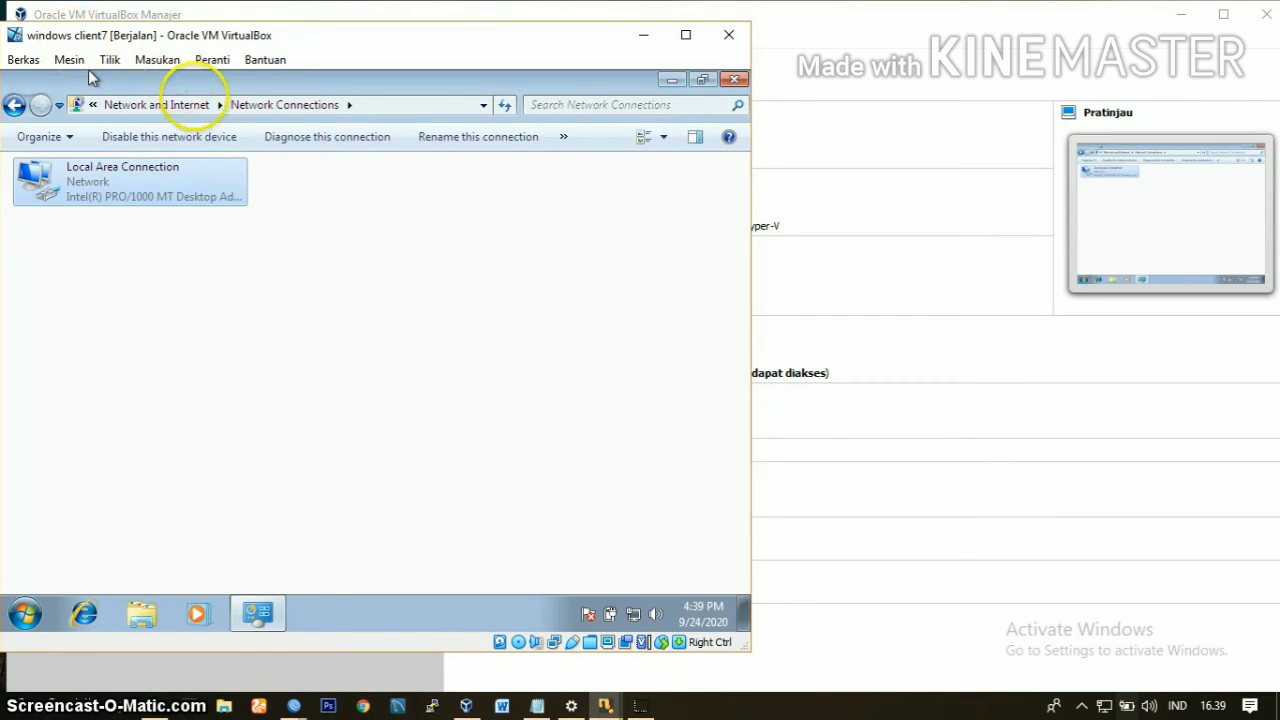
Step: Start setting up a new workplace connection from the Network and Sharing Center, using the Internet connection (VPN) option
click(186, 106)
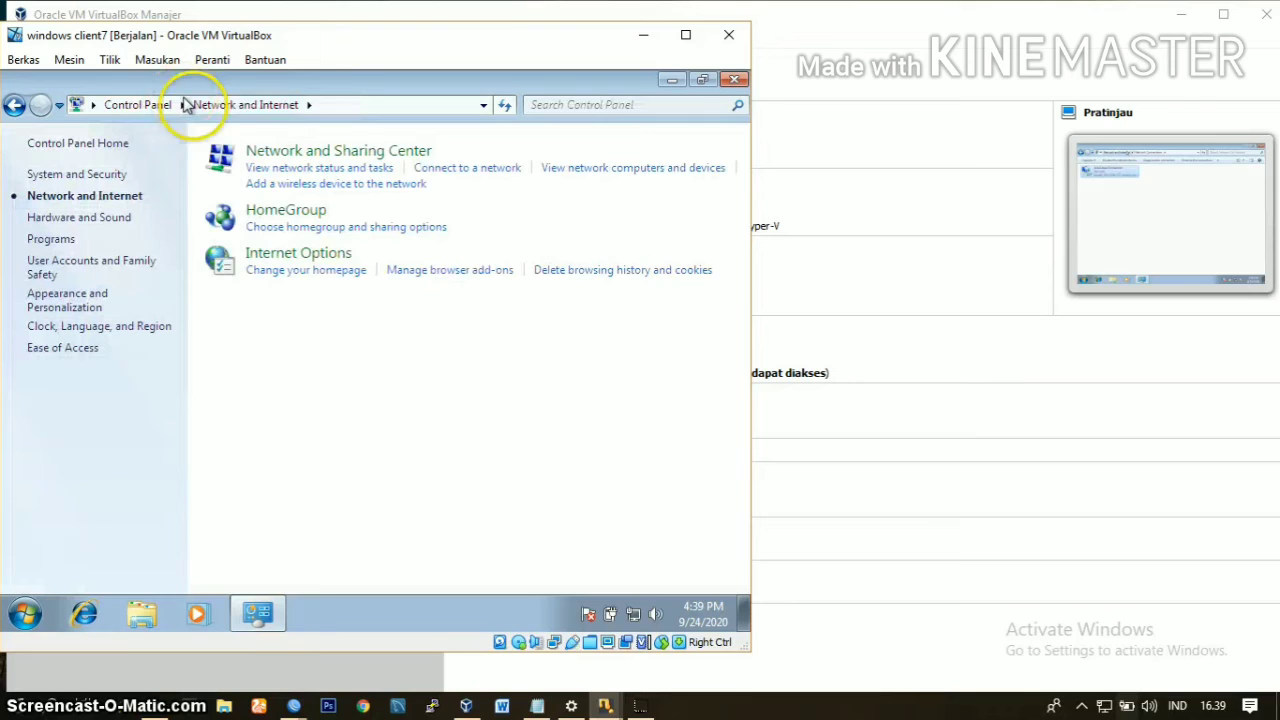
click(283, 153)
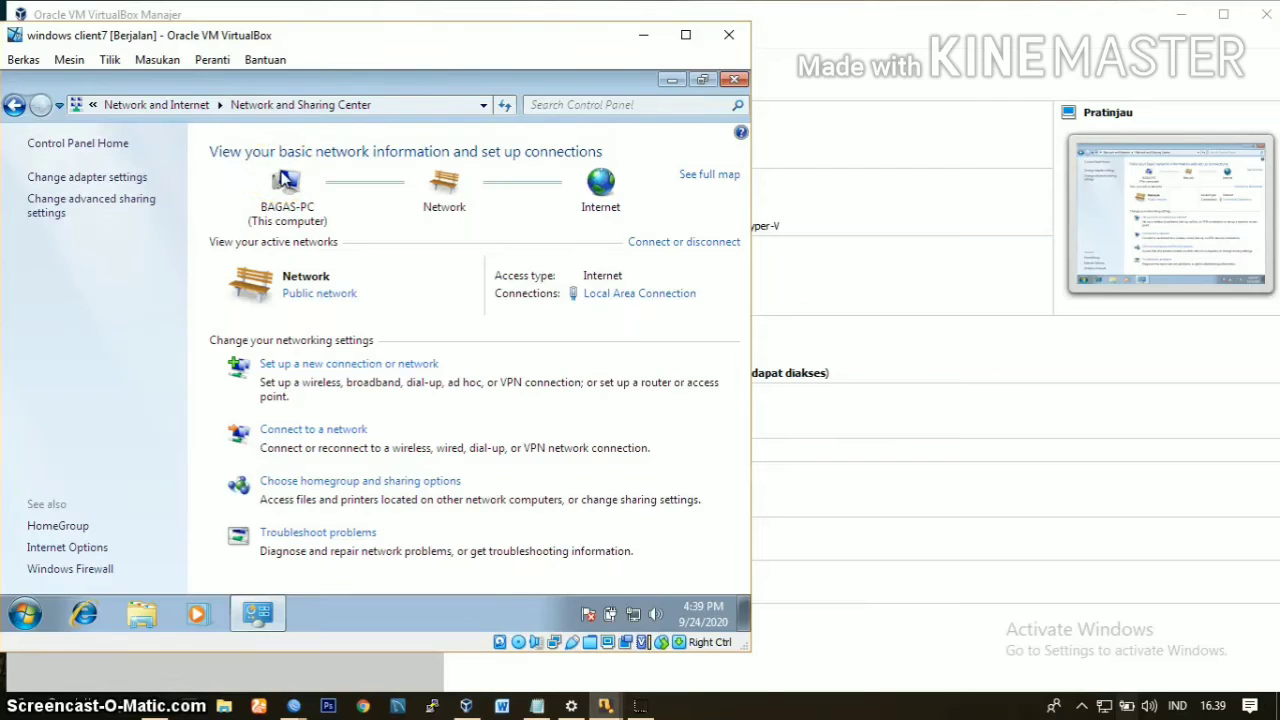
click(285, 180)
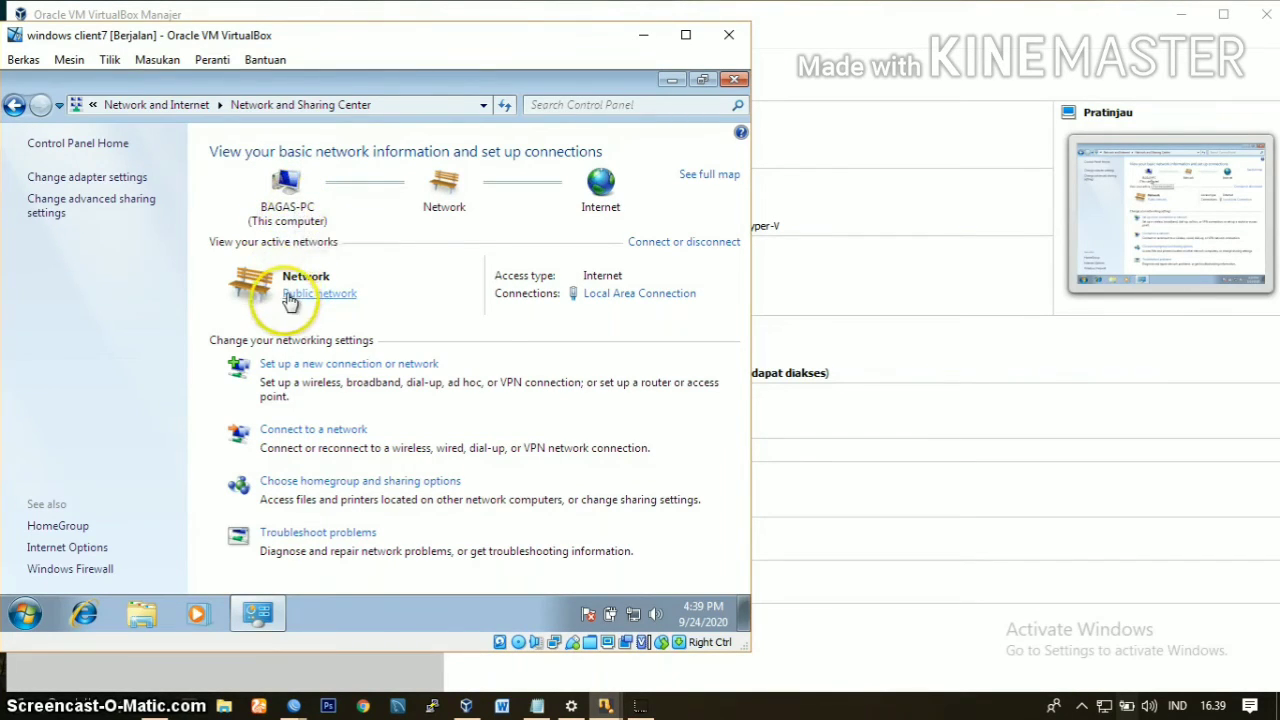
click(295, 366)
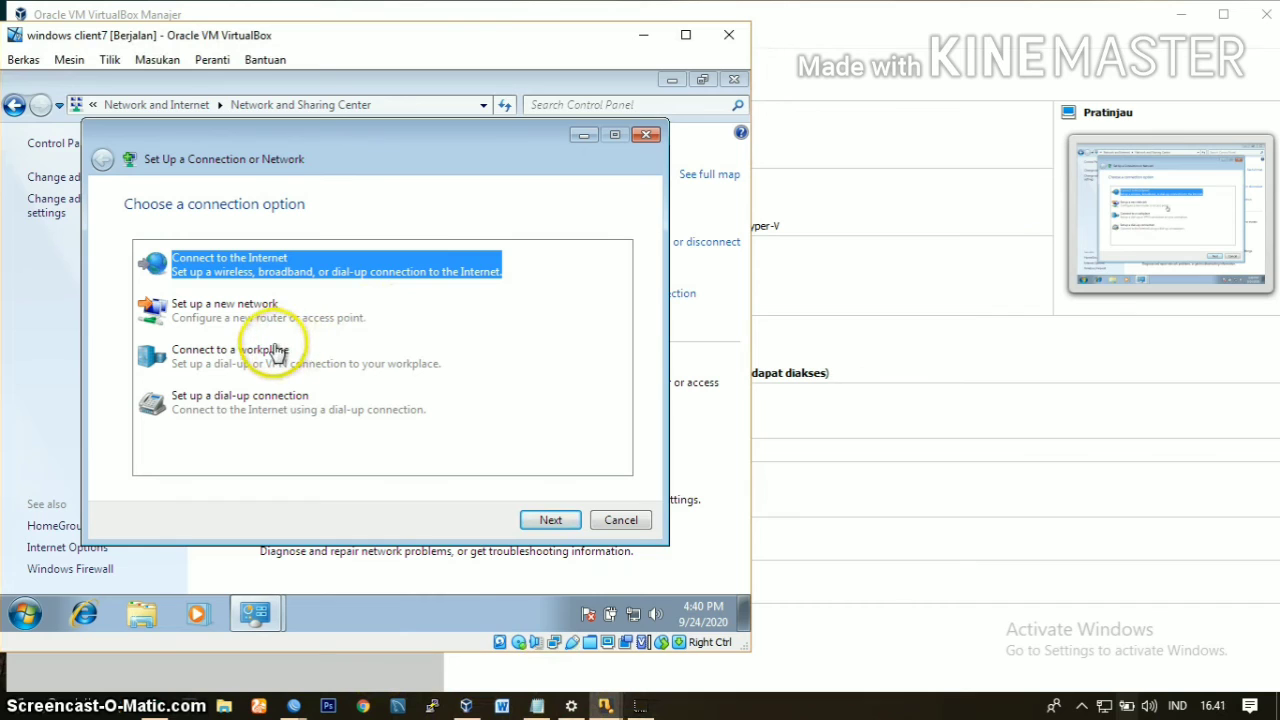
double_click(228, 360)
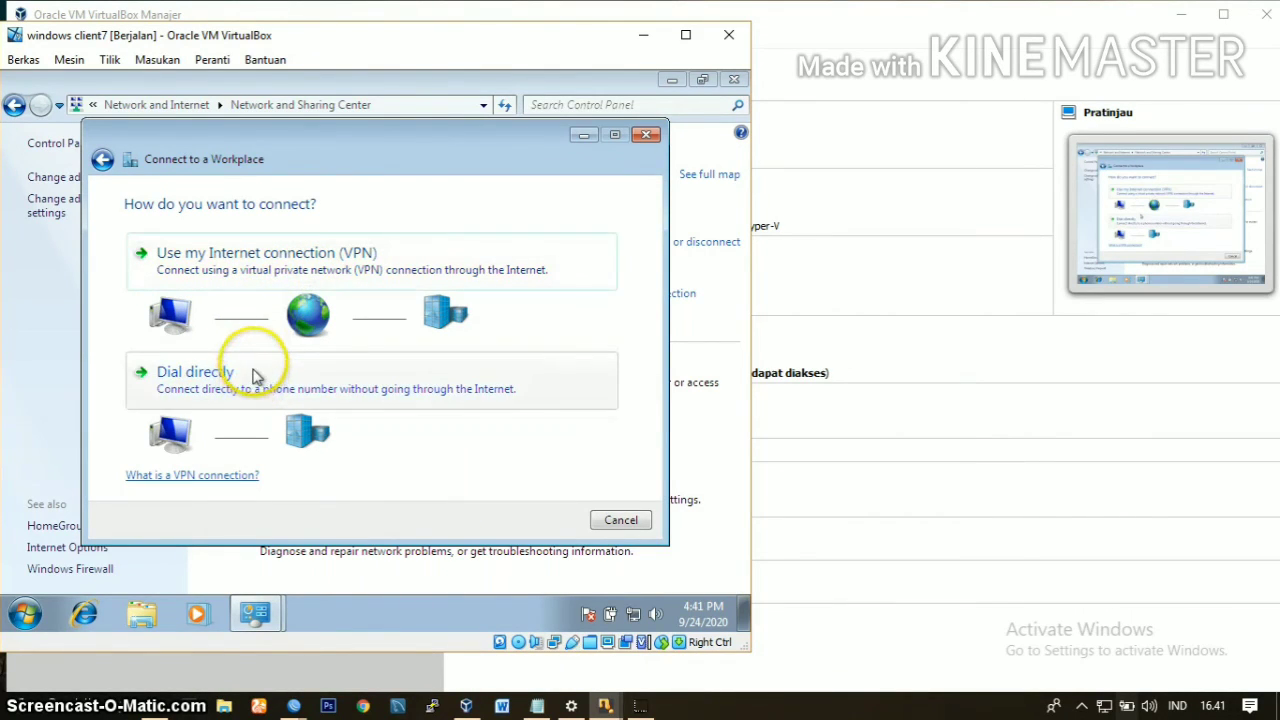
click(277, 259)
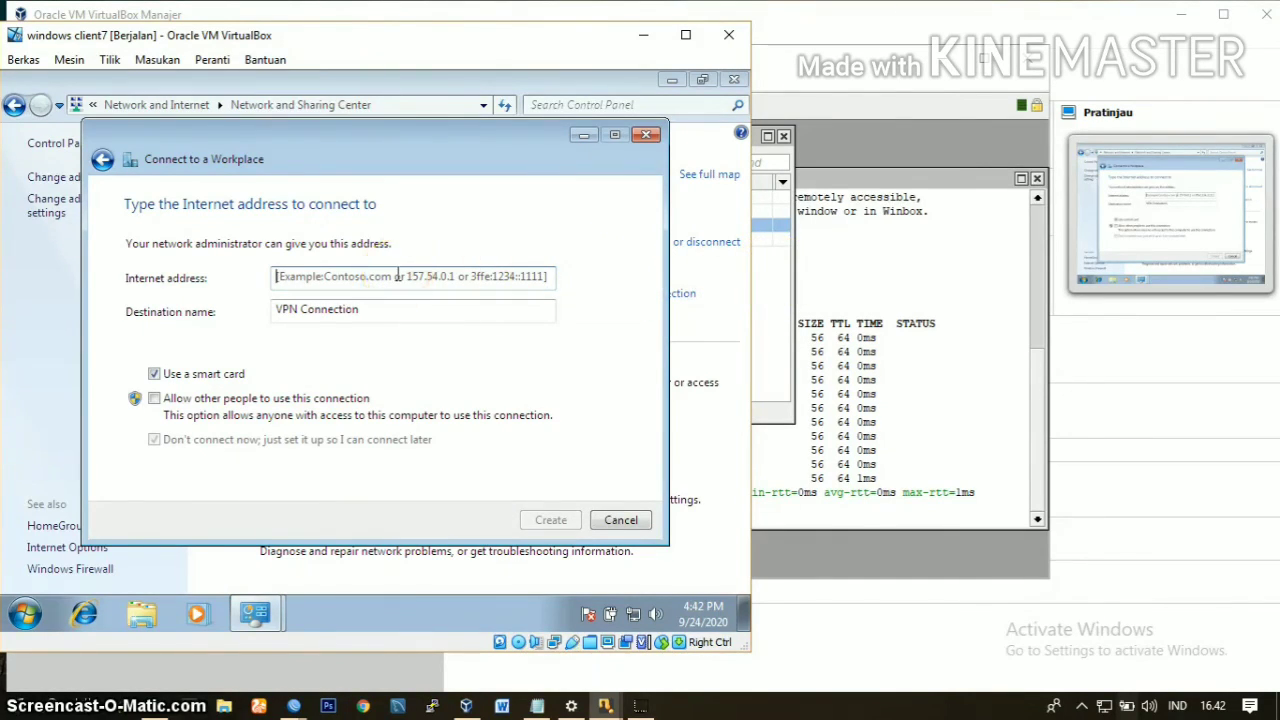
Step: Point the VPN to the router's ether1 address 192.168.42.228 and name it VPN plus the owner's name, with the smart card option off
text(192.168.42.228)
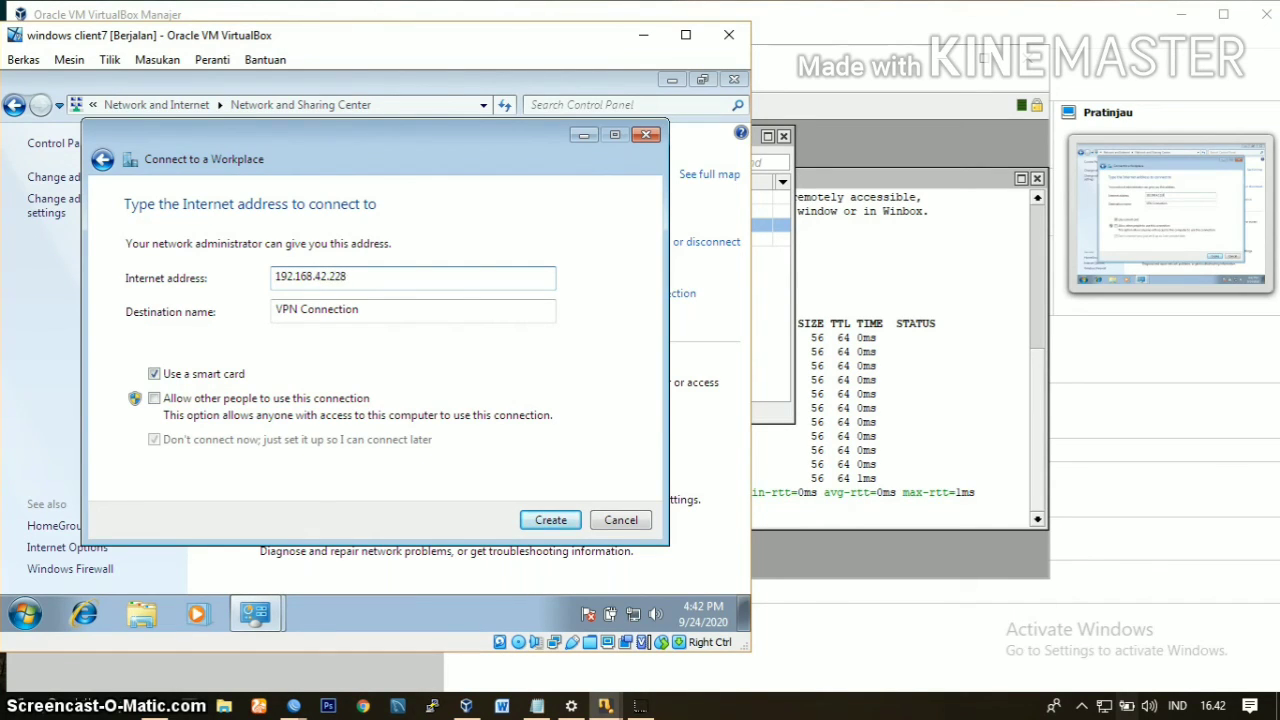
click(900, 246)
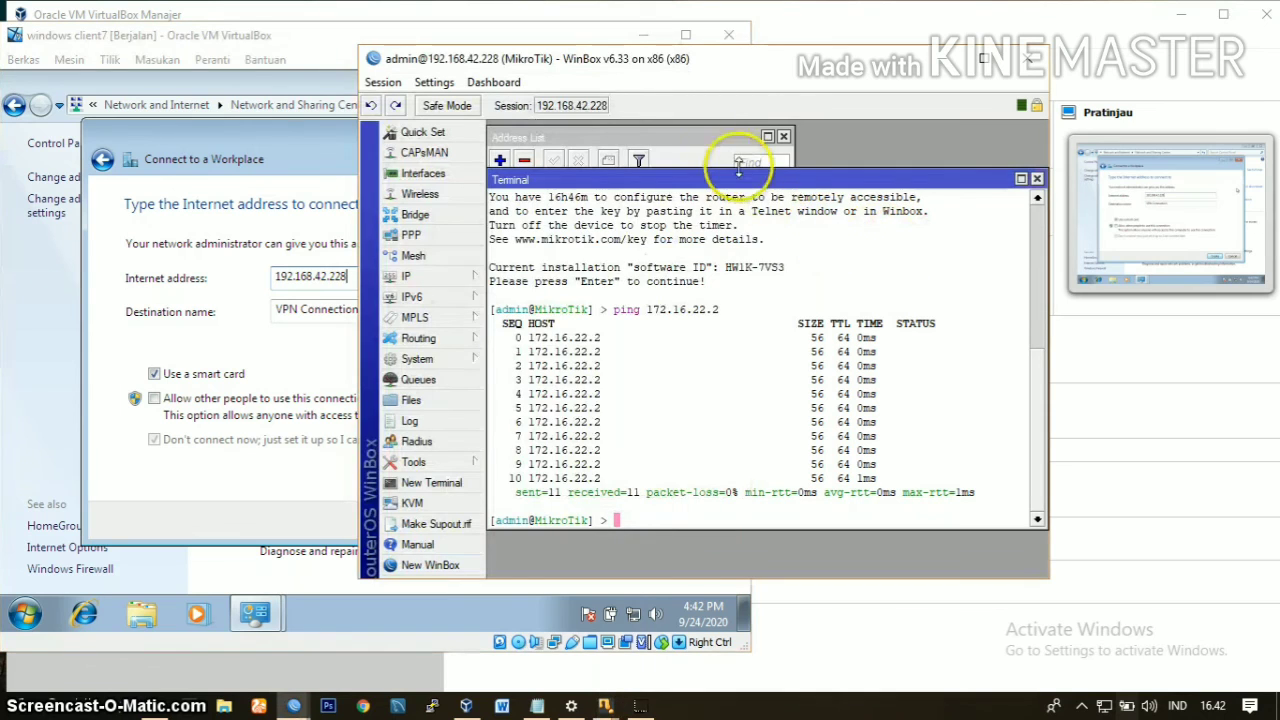
click(714, 134)
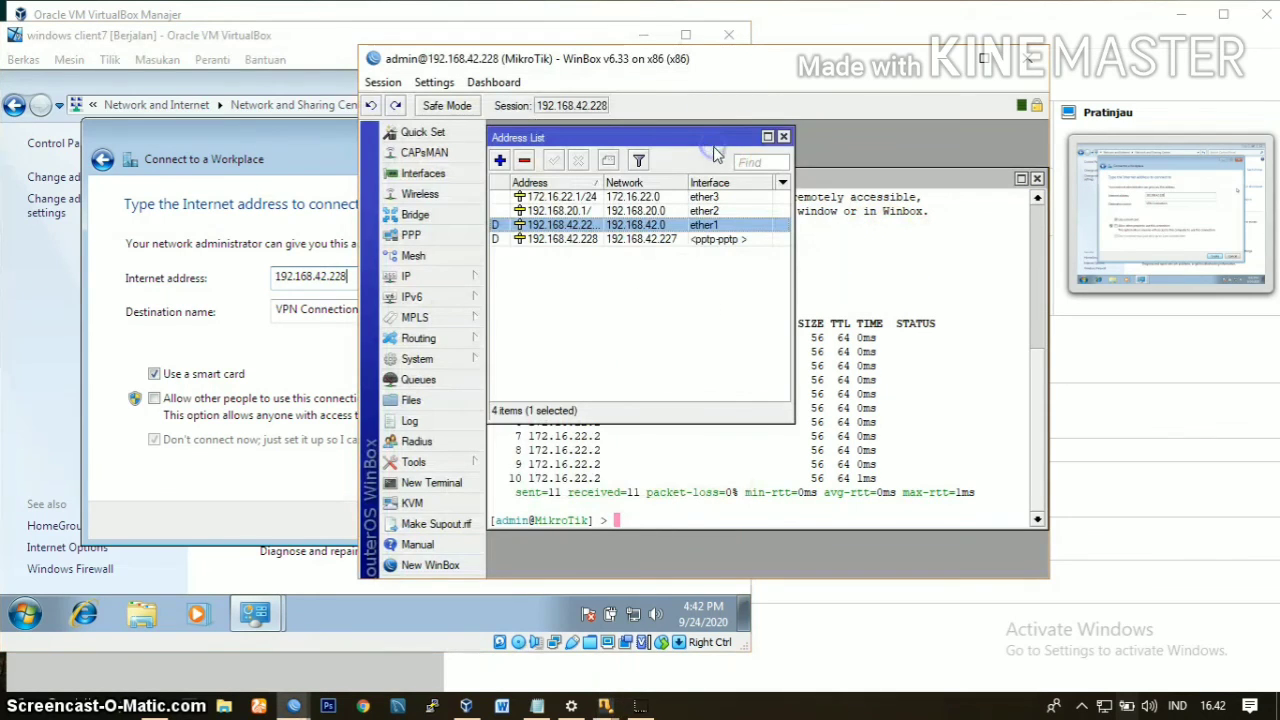
double_click(673, 228)
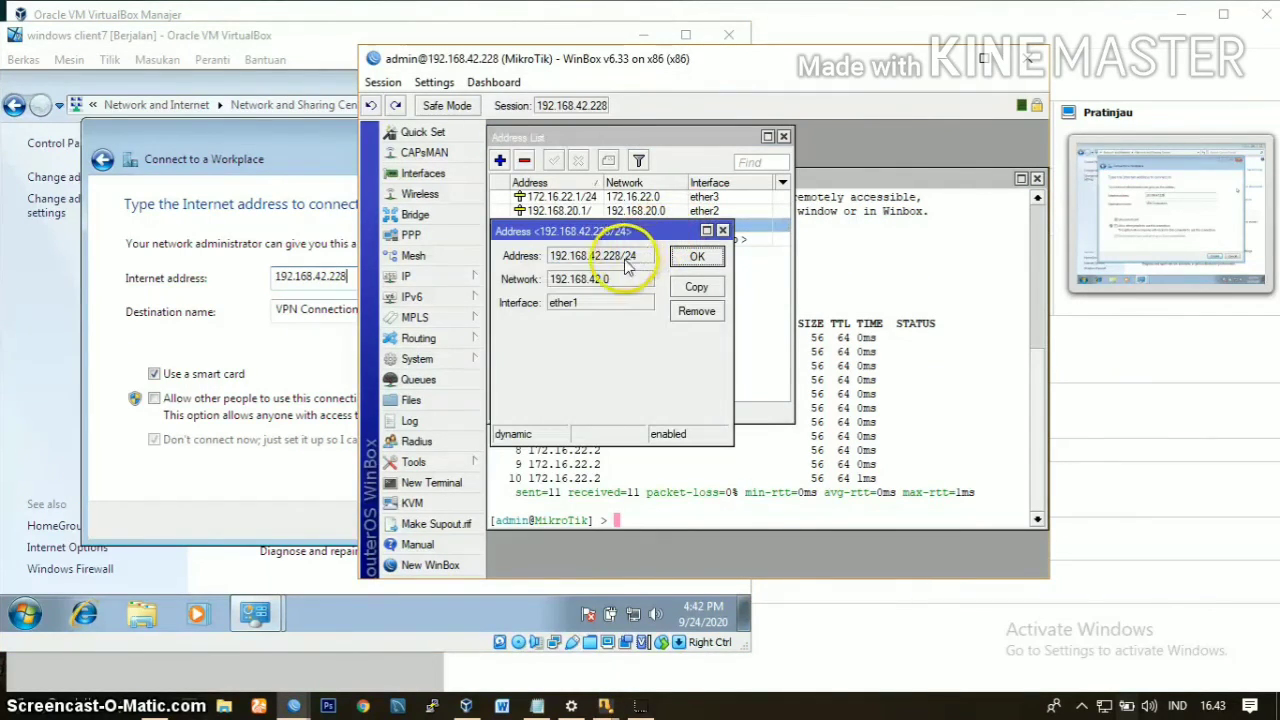
click(320, 378)
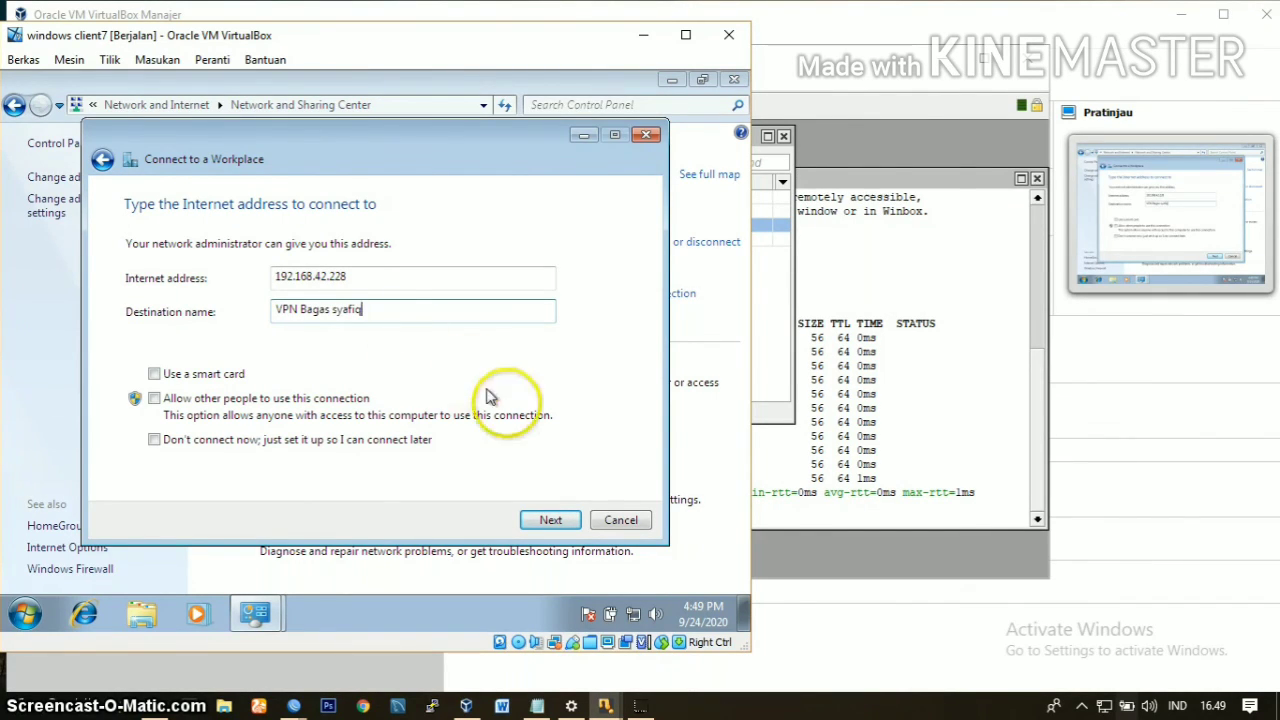
click(548, 522)
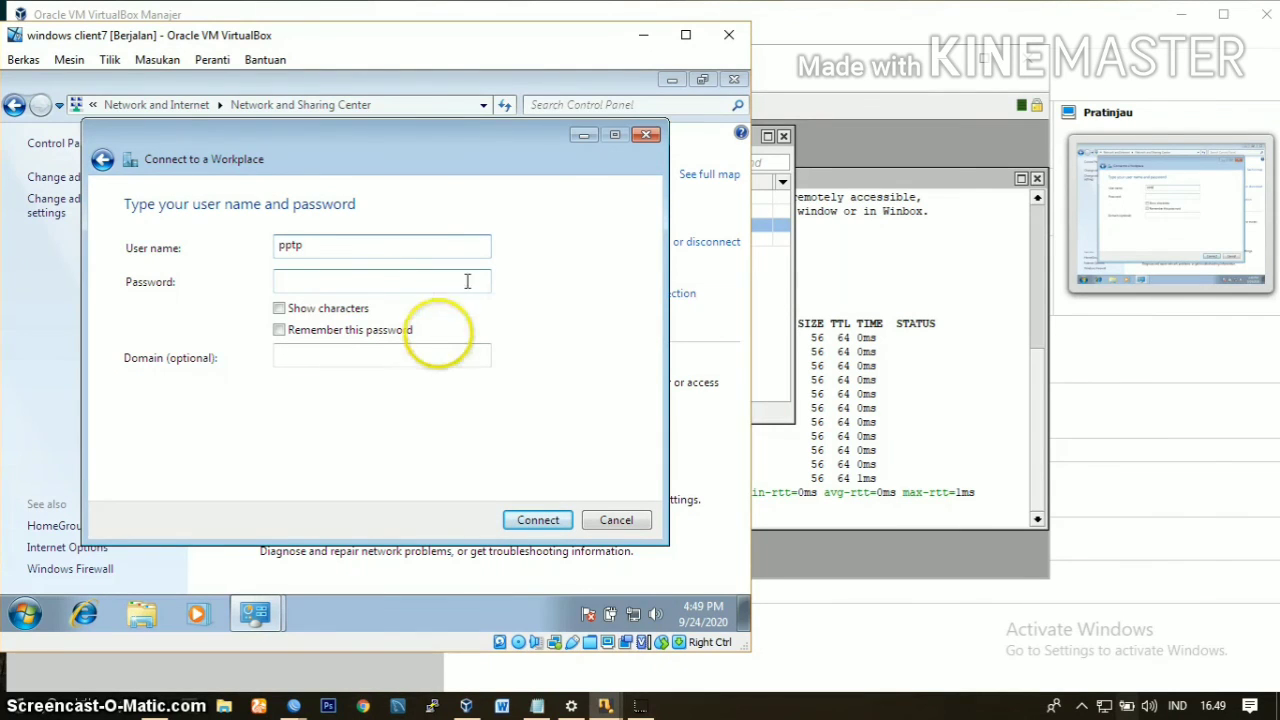
Step: Connect the VPN with user name pptp and the account password, and close the connection wizard
click(427, 279)
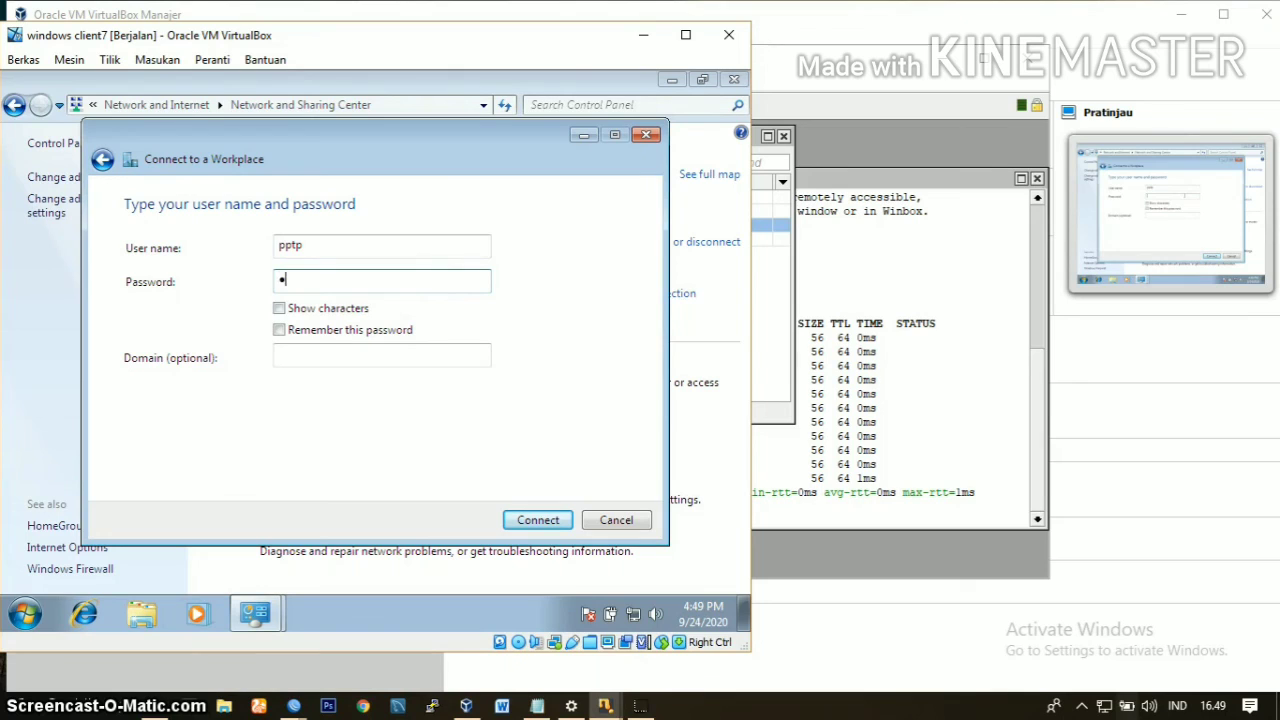
text(•••••)
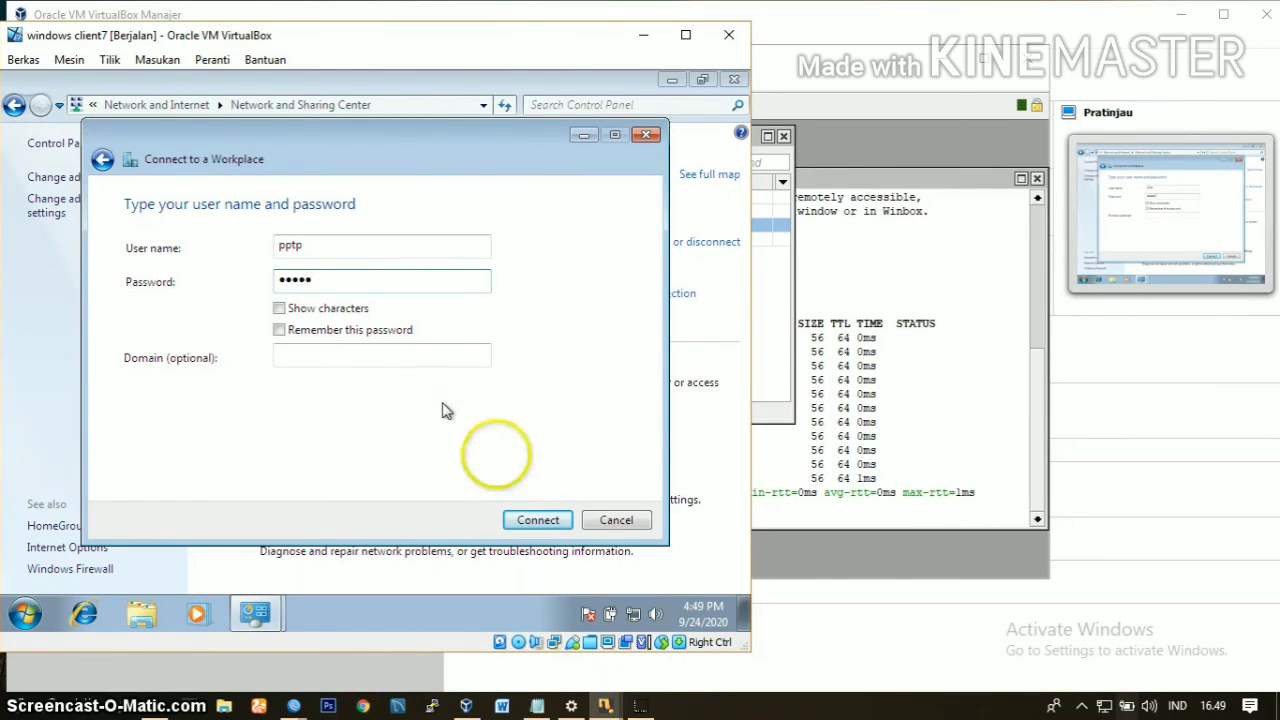
click(535, 520)
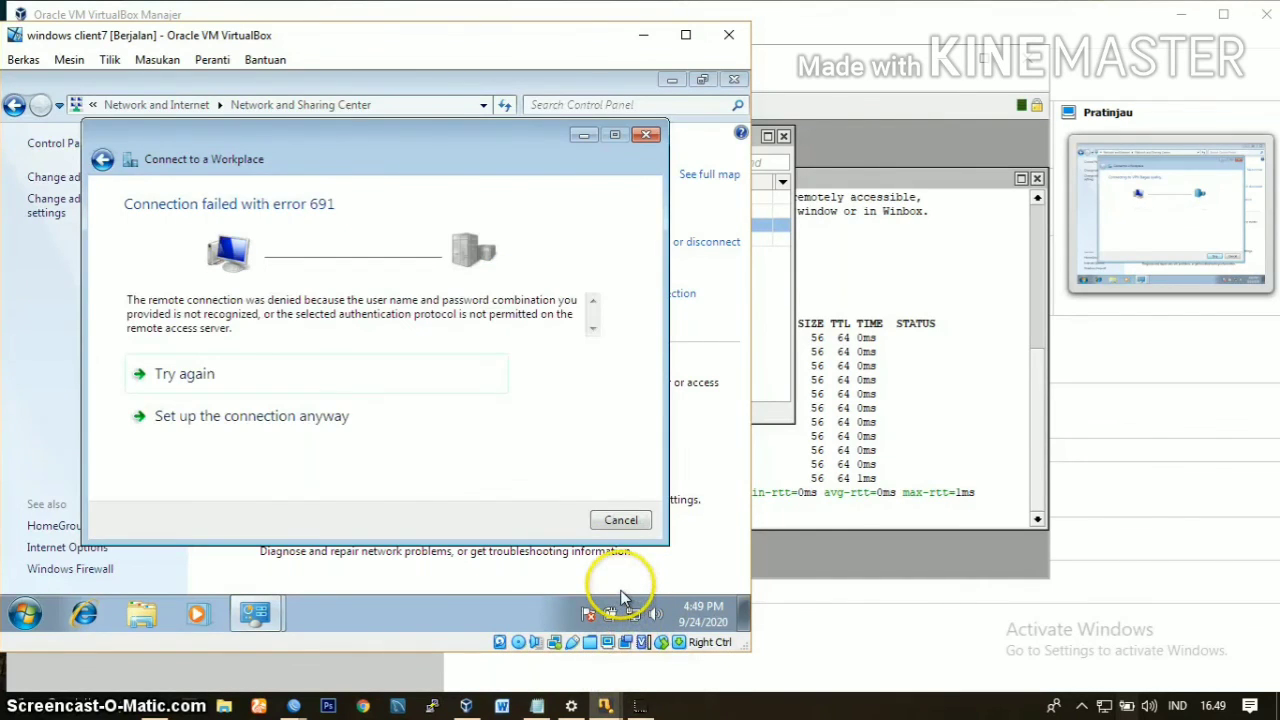
click(638, 711)
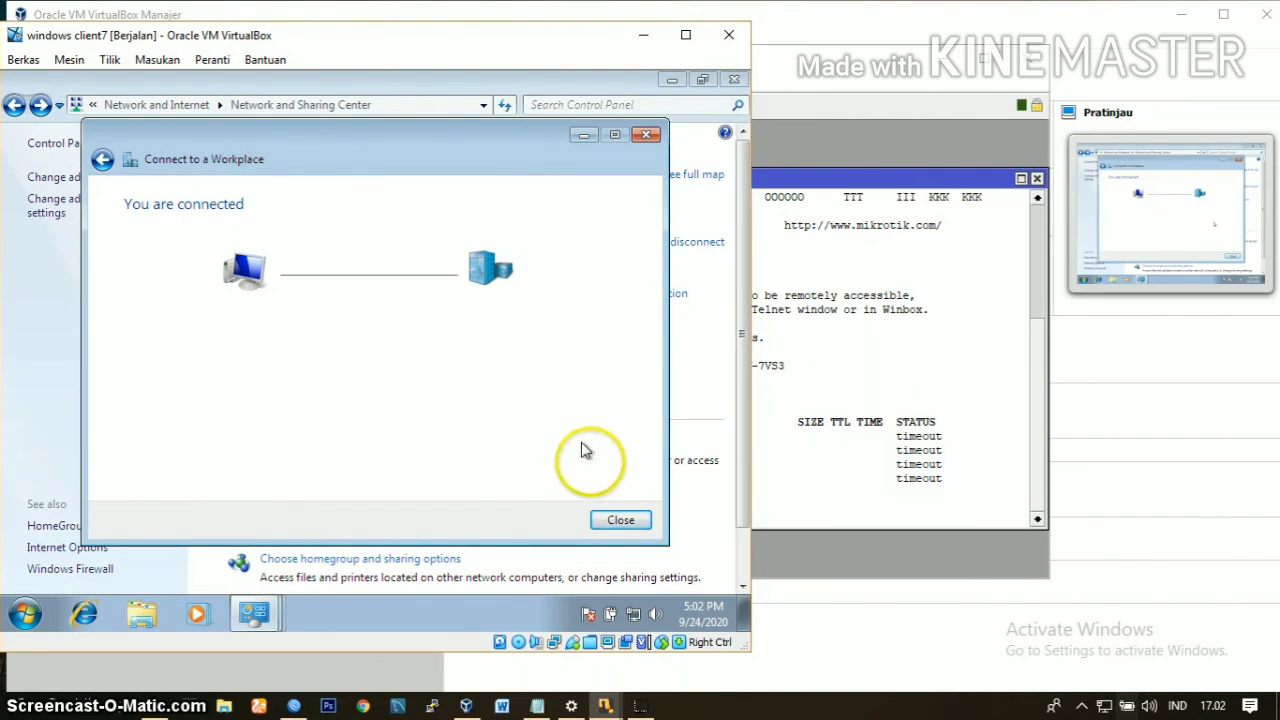
click(615, 516)
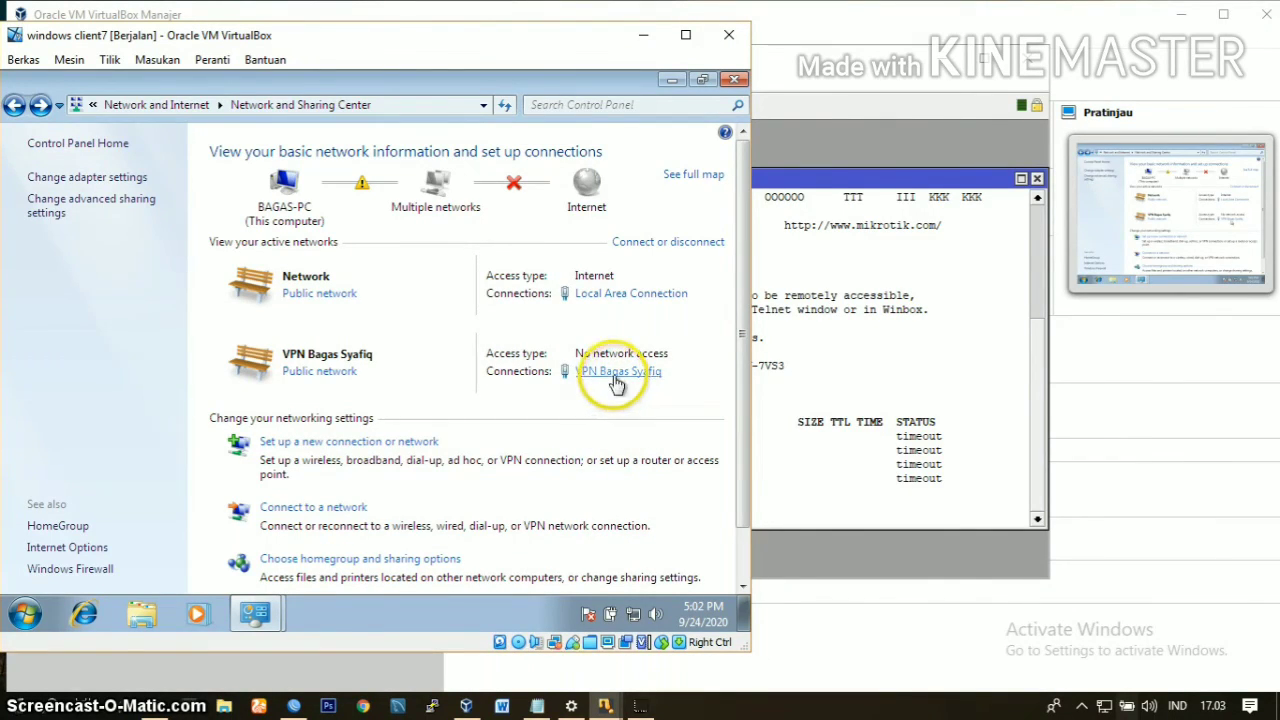
Step: Review the new VPN connection's destination address, IPv4 and sharing properties without changing them
click(616, 380)
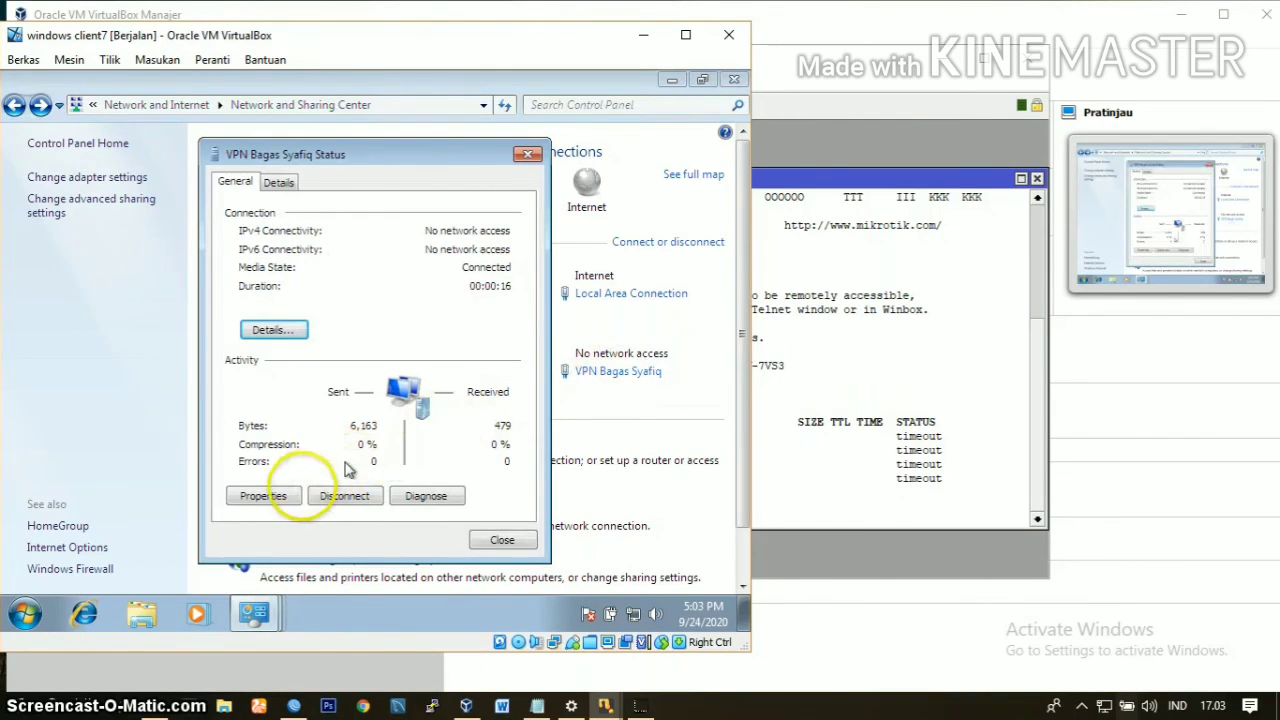
click(263, 496)
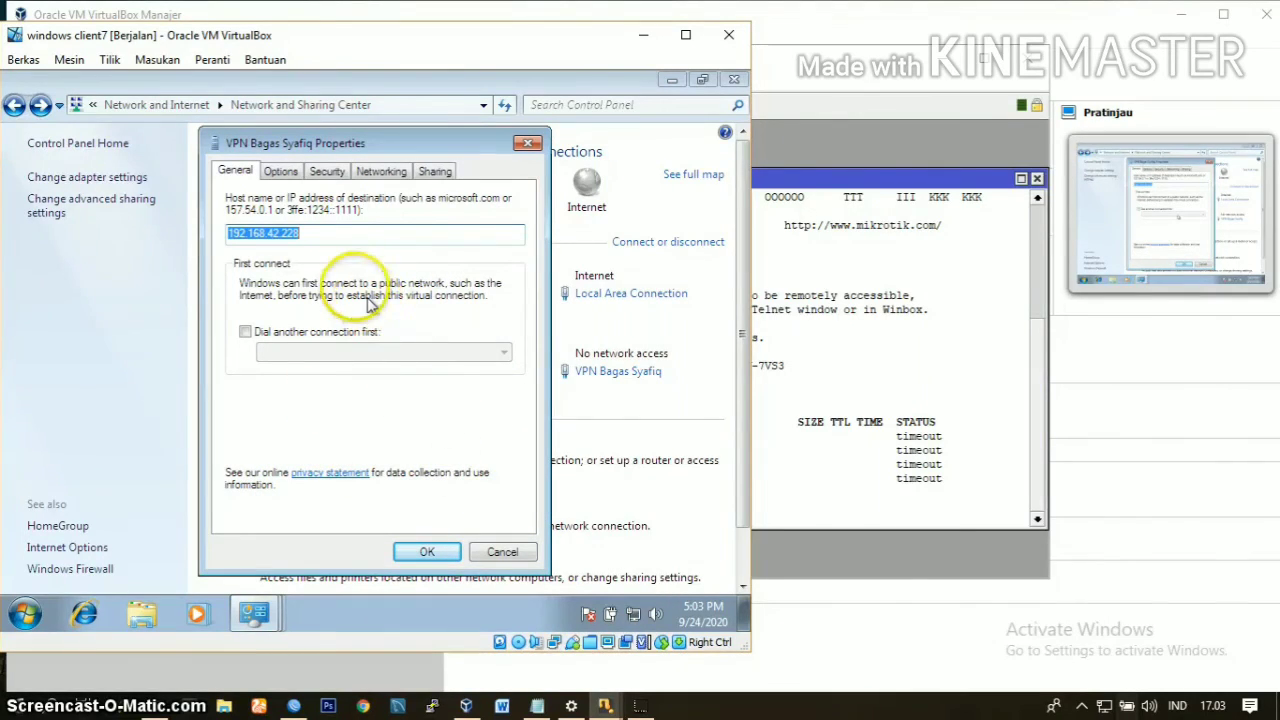
click(384, 174)
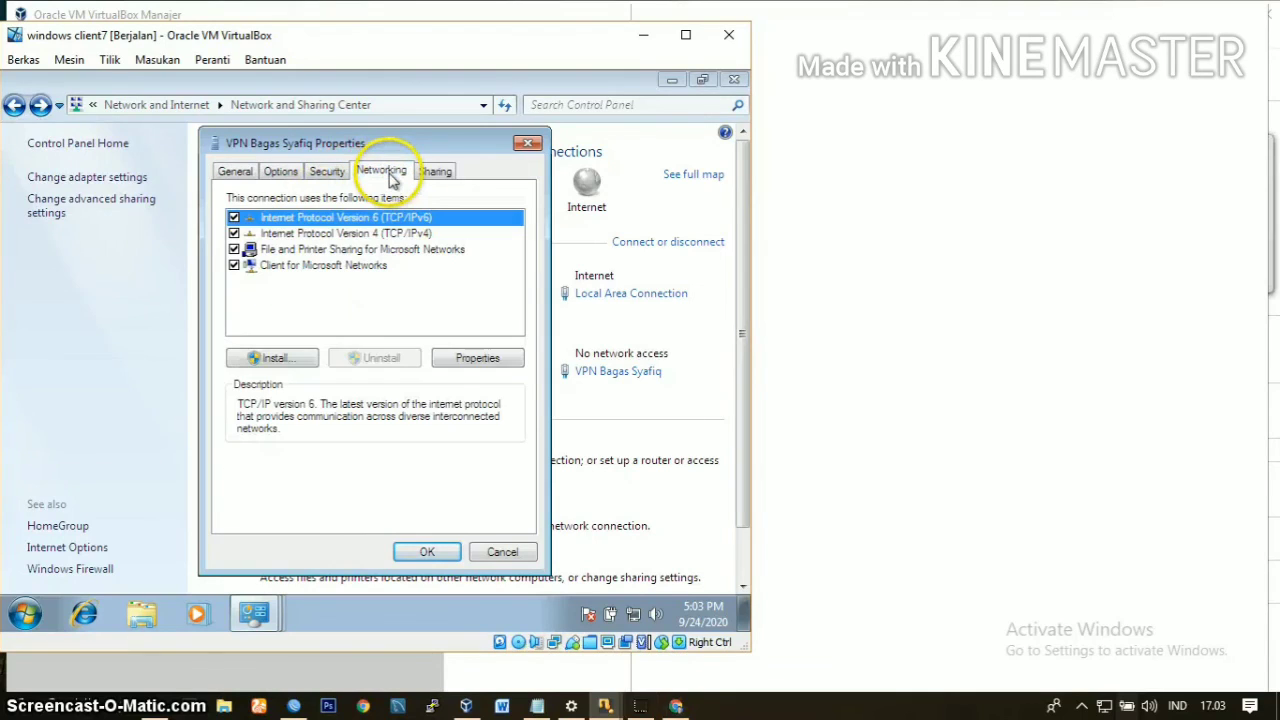
double_click(352, 233)
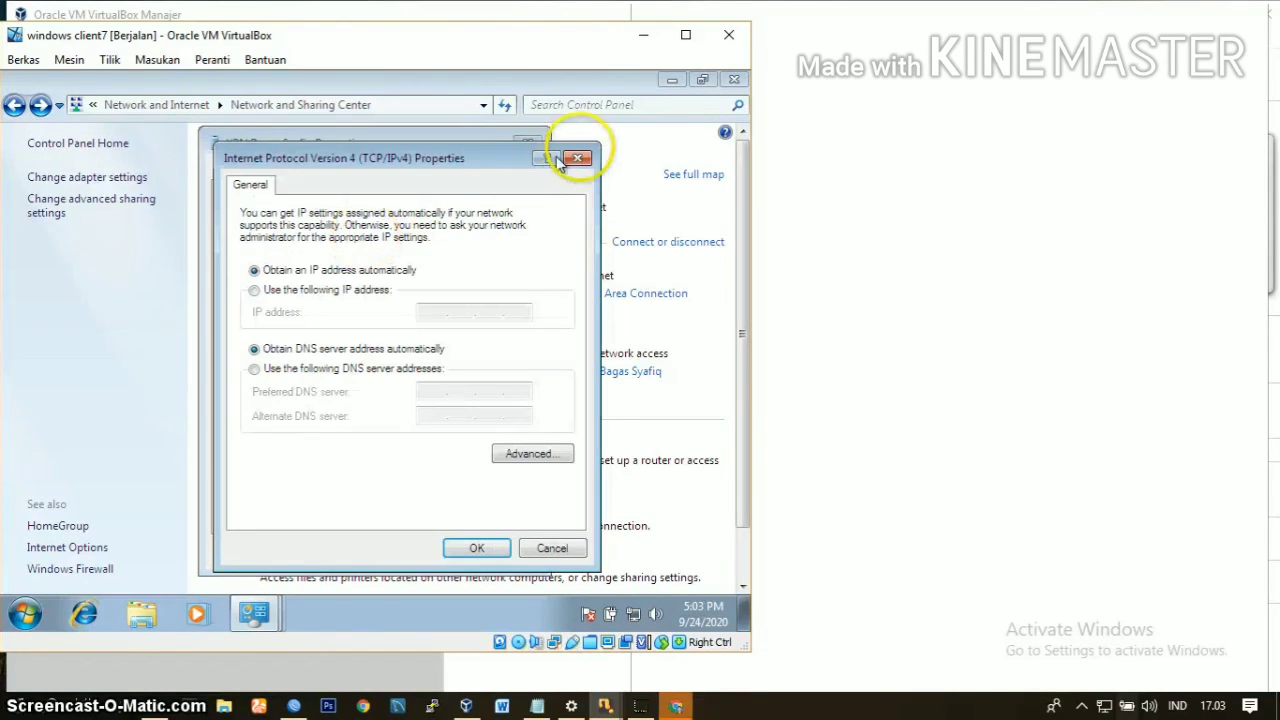
click(578, 159)
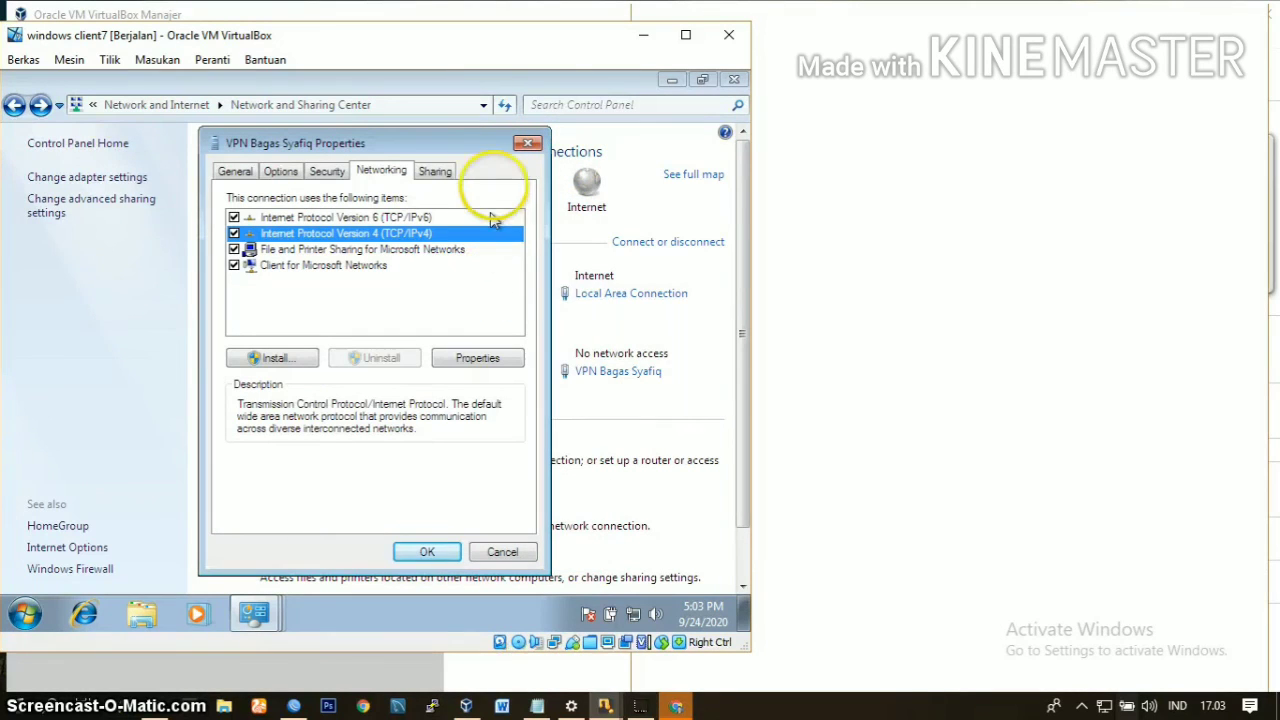
click(428, 175)
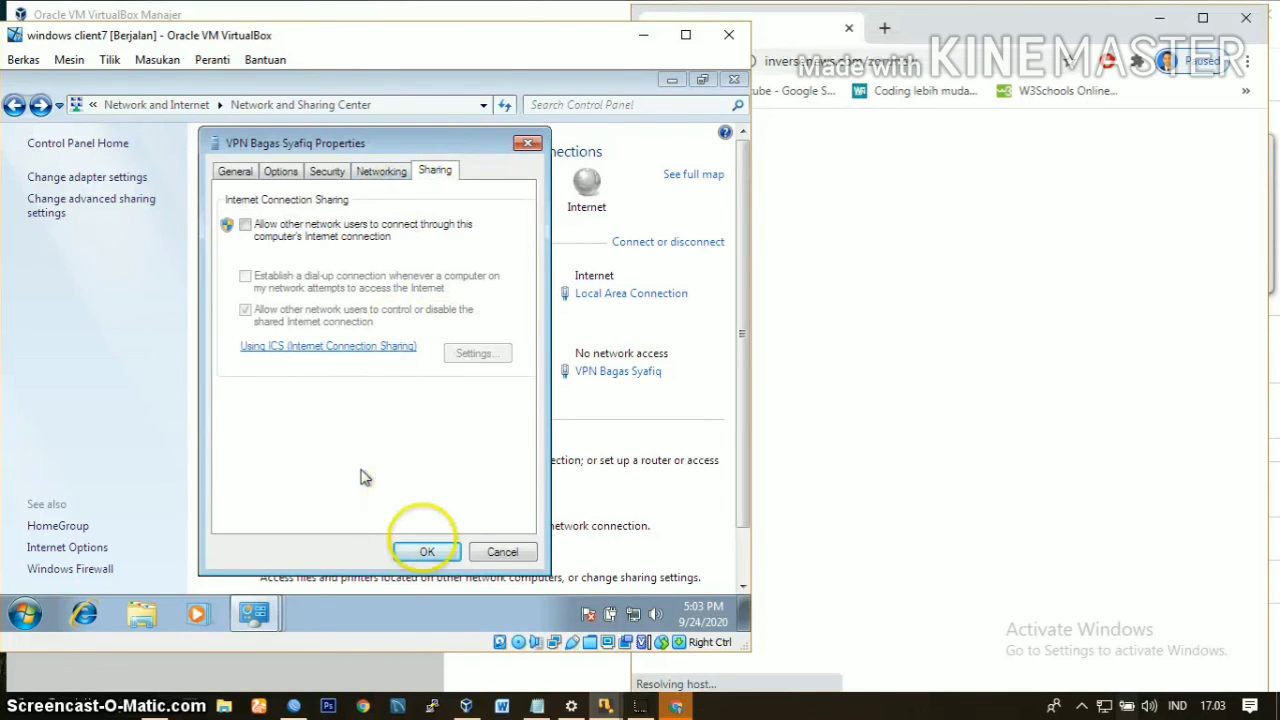
click(430, 552)
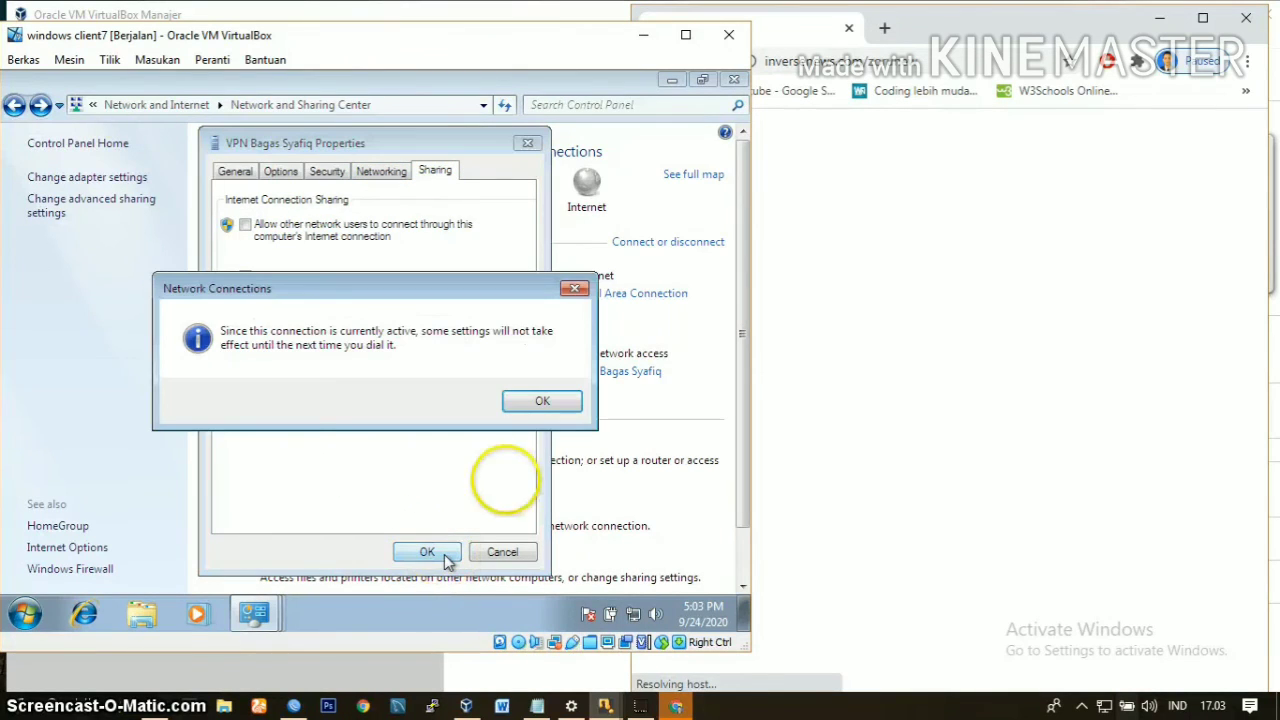
click(565, 396)
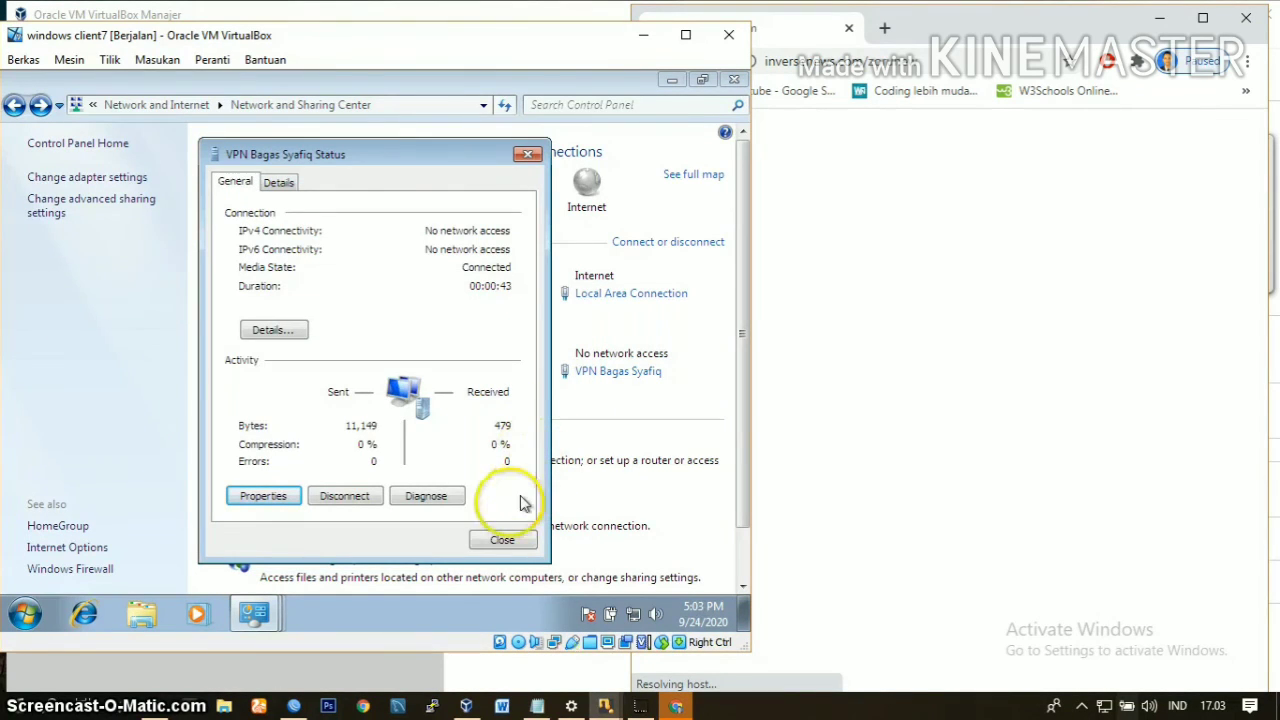
Step: Examine the VPN connection's network details, including its IPv4 address, and close the status window
click(289, 338)
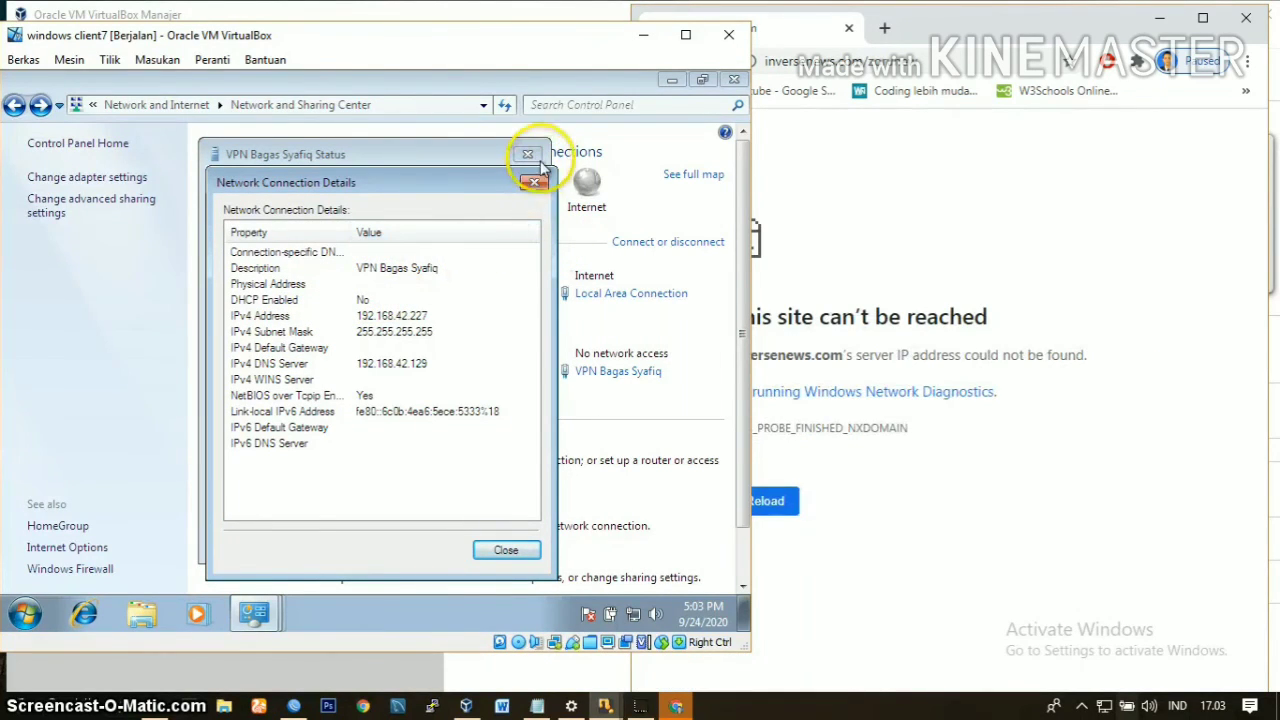
click(532, 184)
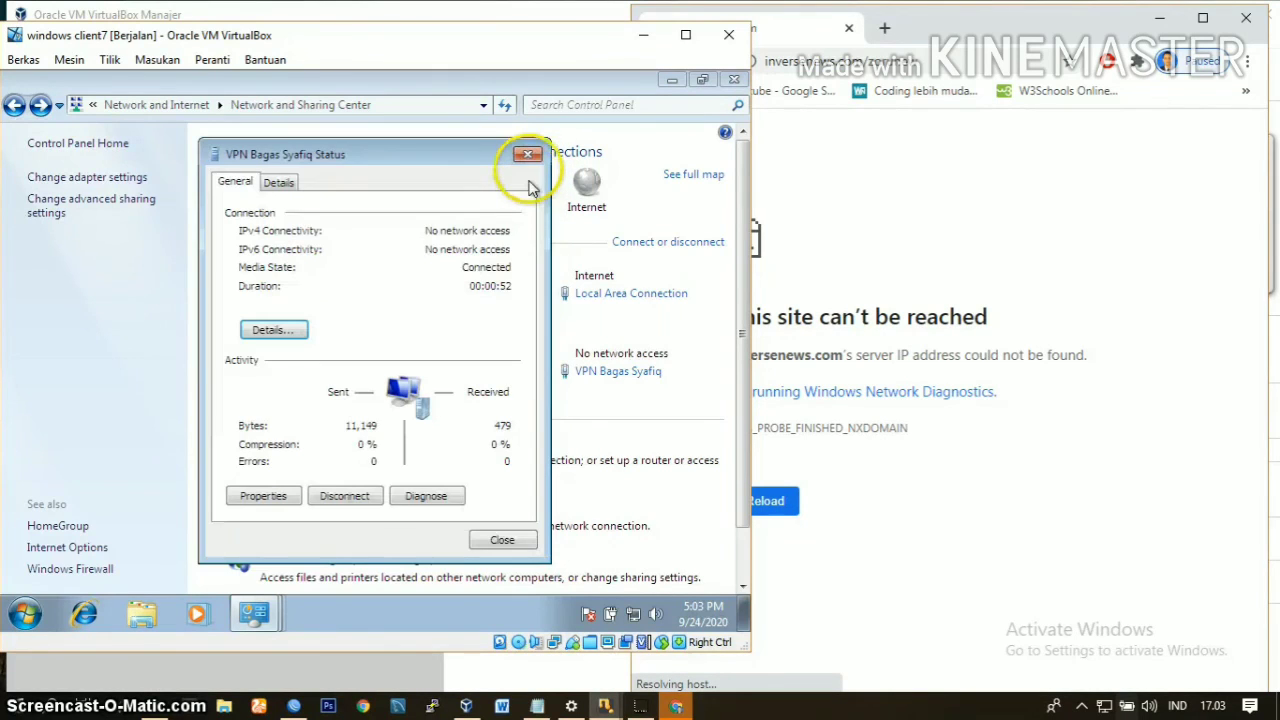
click(527, 156)
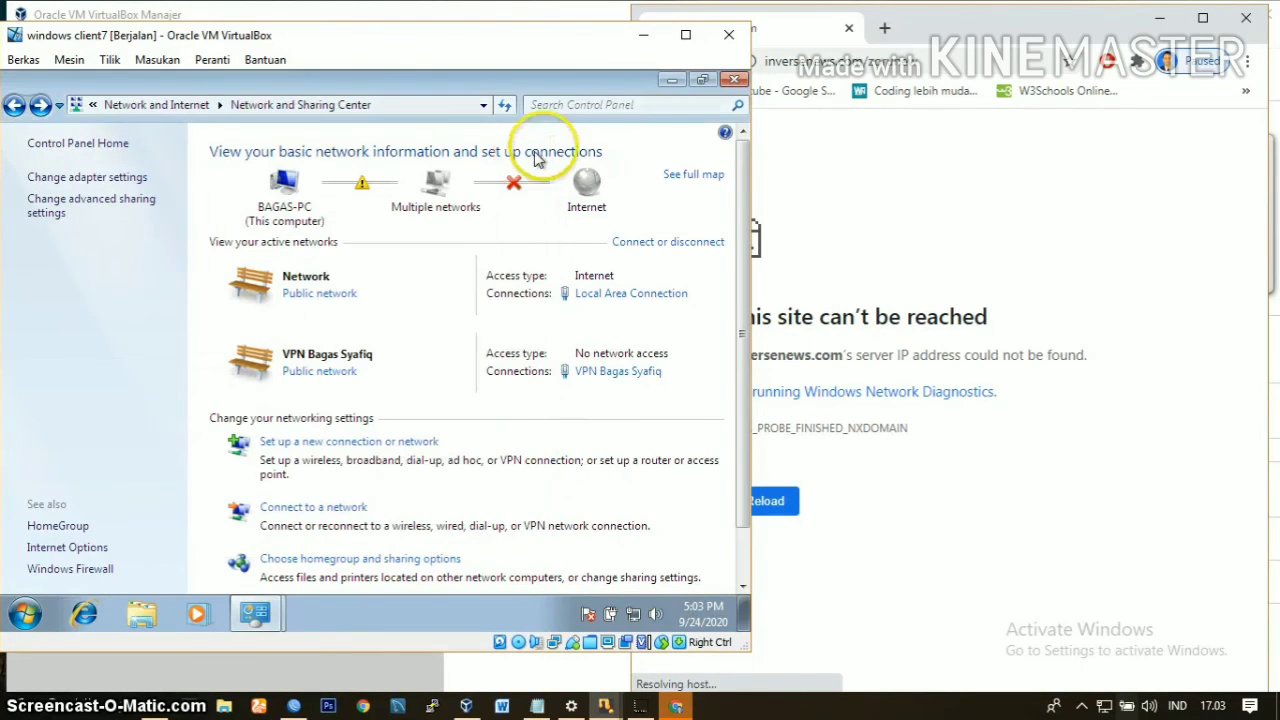
Step: Minimize the Windows 7 client, browser and WinBox windows, and decline mouse capture in the MIKROTIK (PPTP Server) machine
click(643, 36)
click(742, 27)
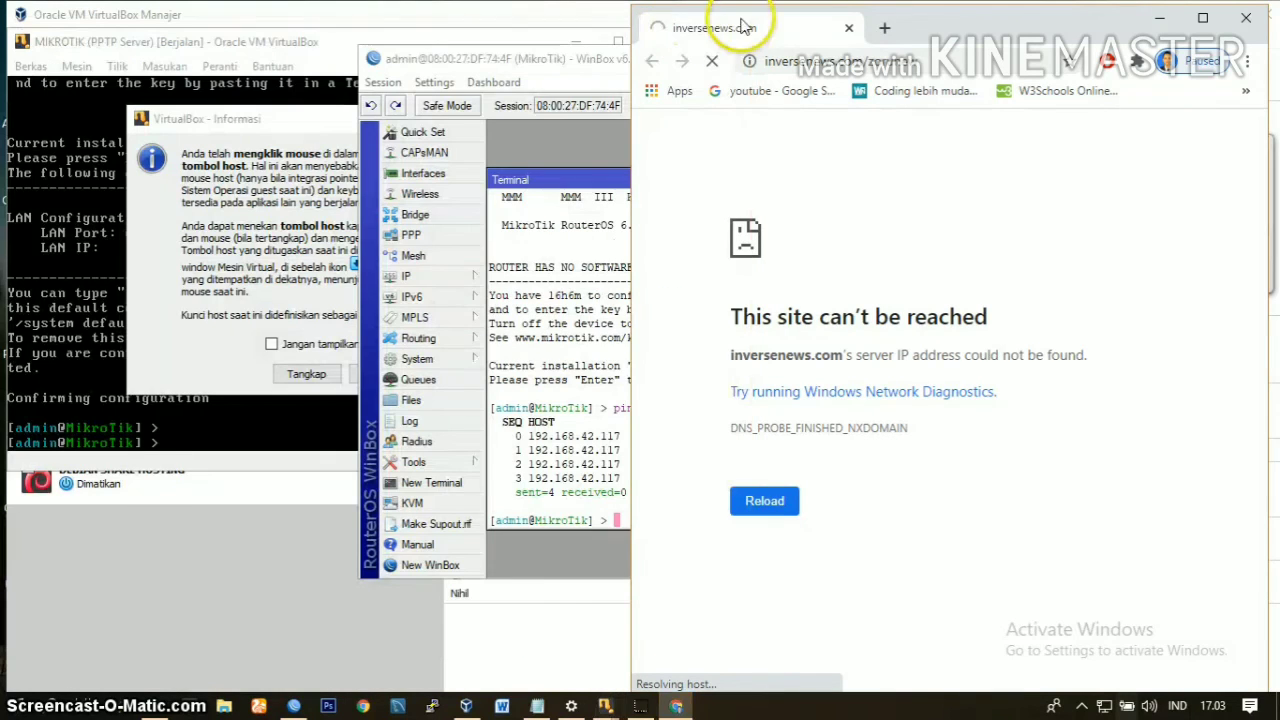
click(1160, 22)
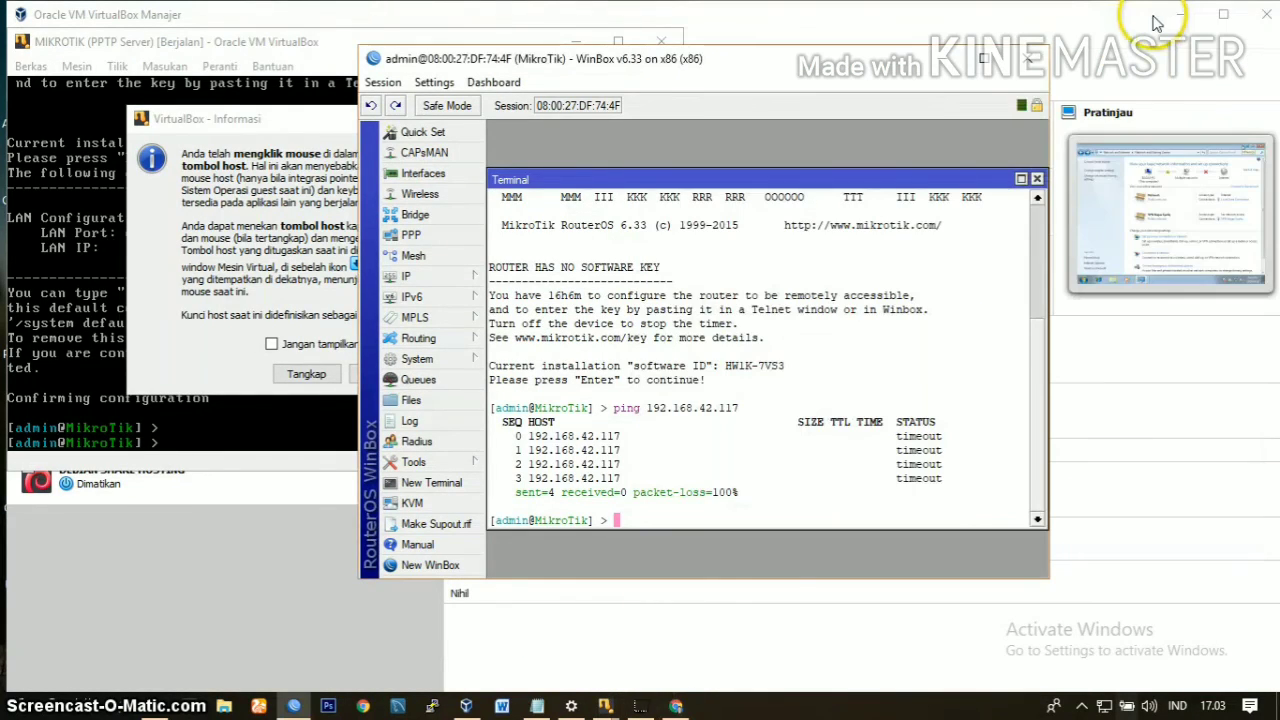
click(995, 58)
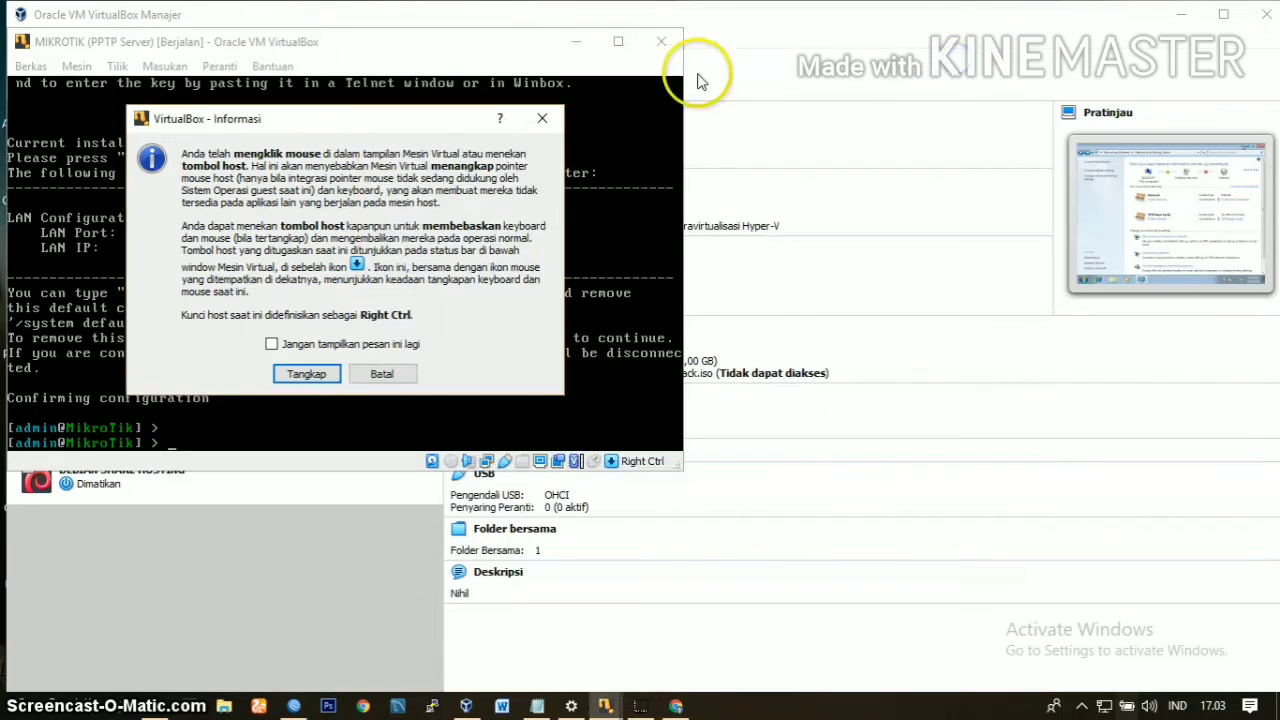
click(579, 42)
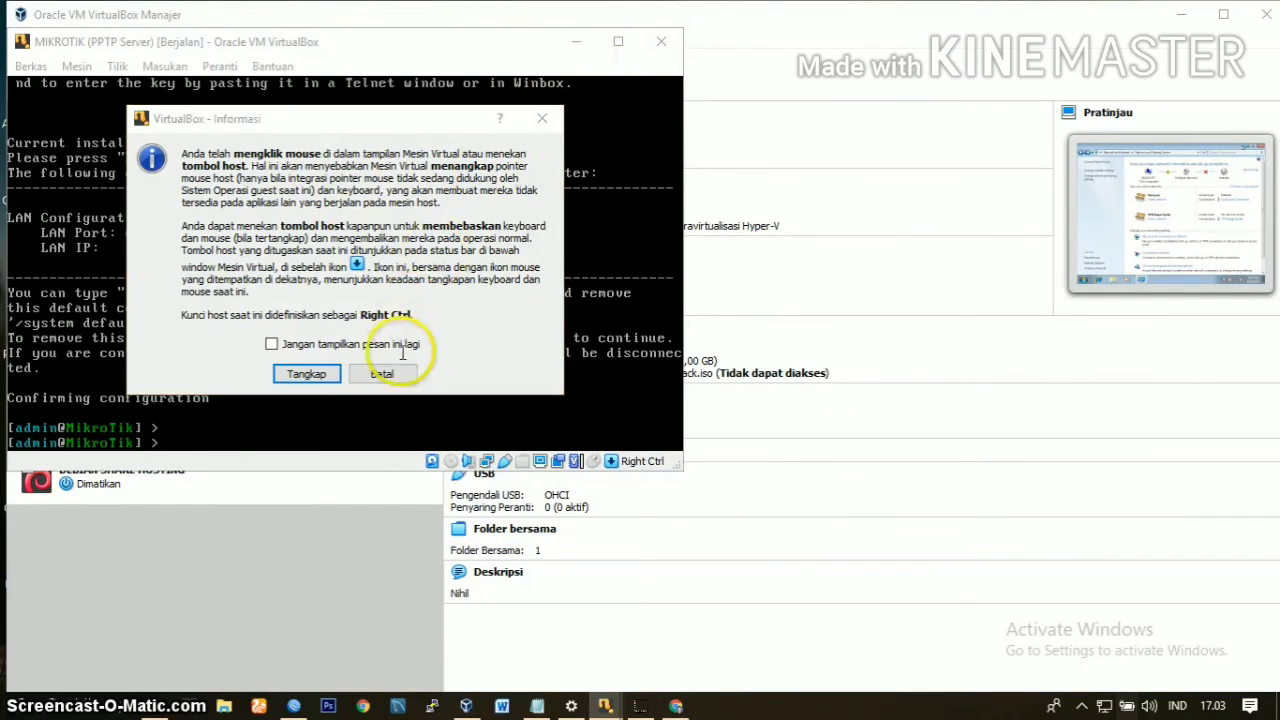
click(381, 374)
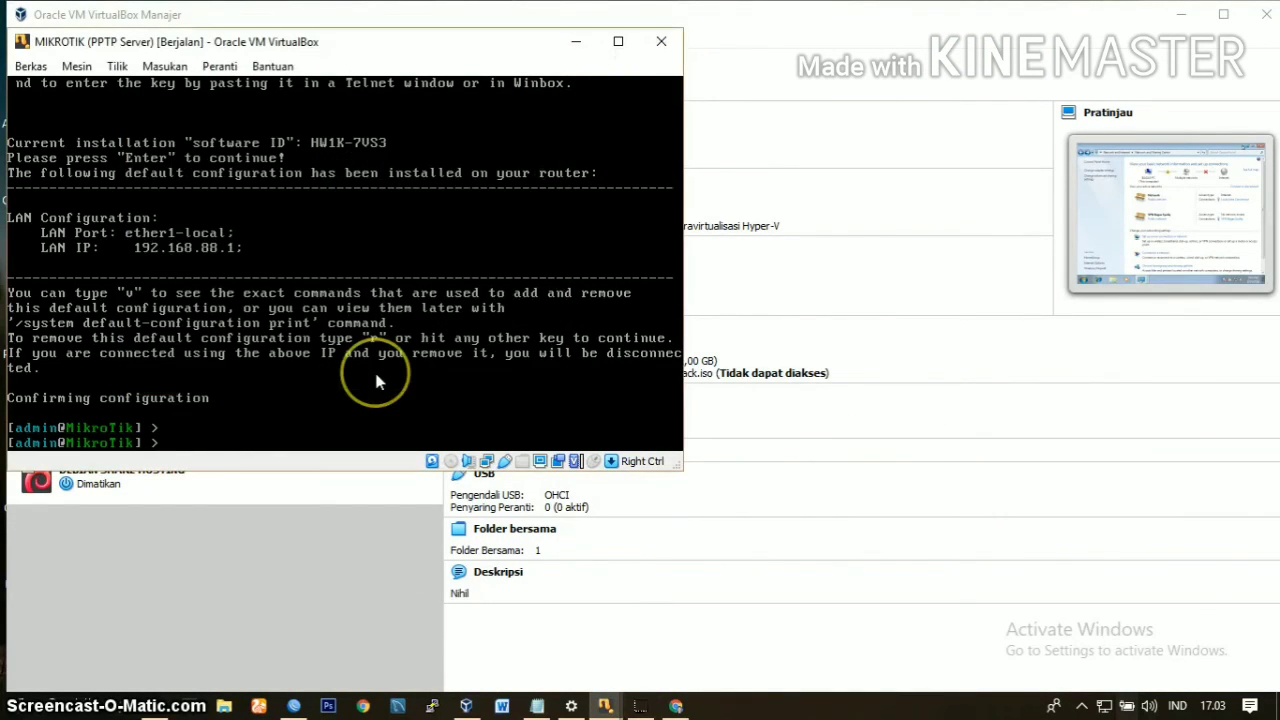